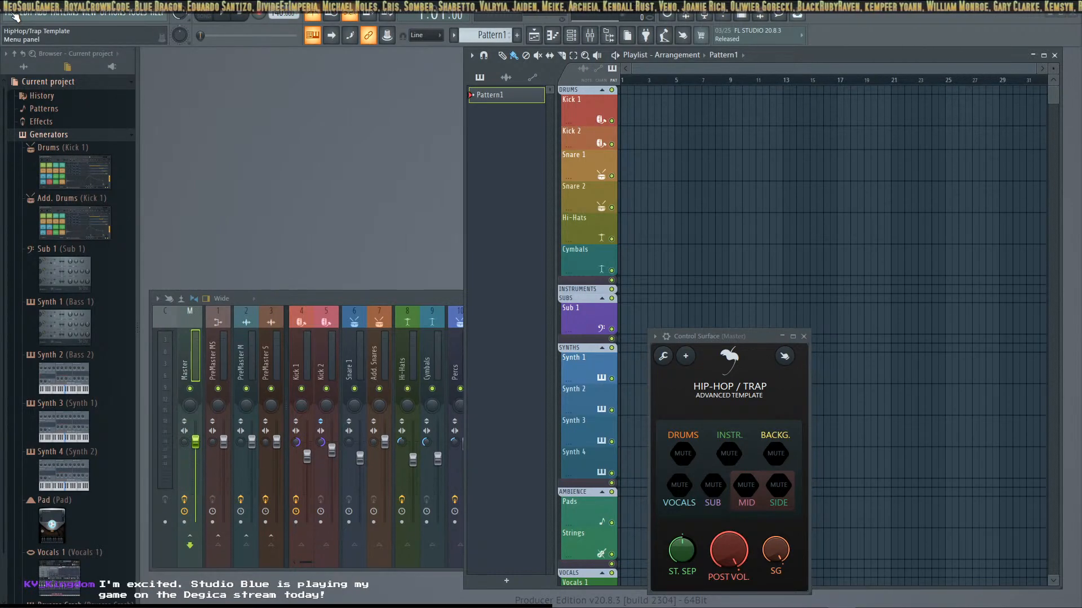
Create a new project from the minimal Basic 808 template, discarding changes to the current project
click(15, 16)
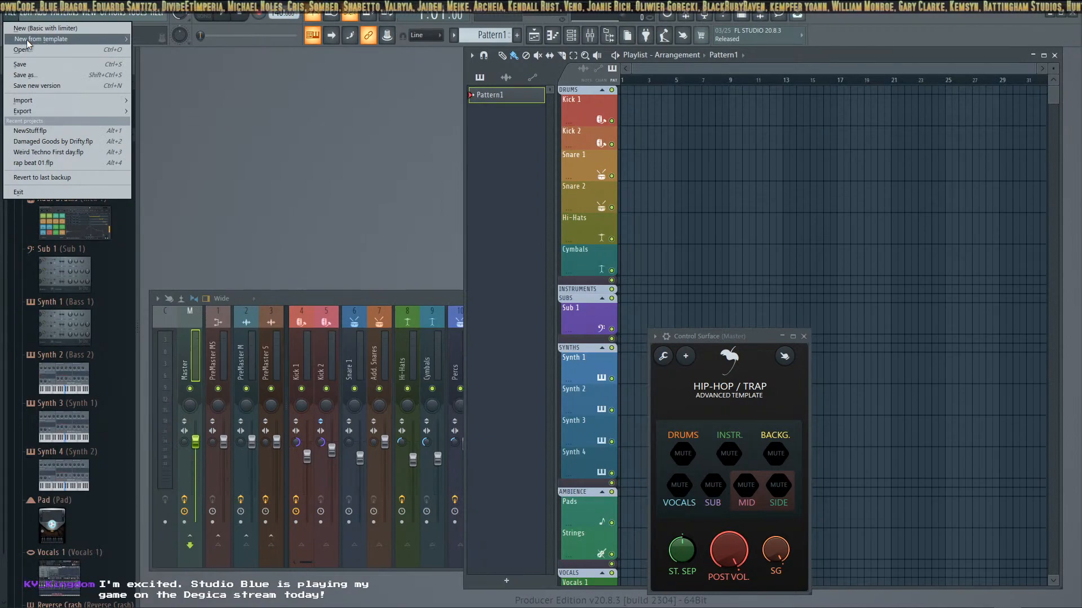
mouse_move(27, 40)
mouse_move(169, 50)
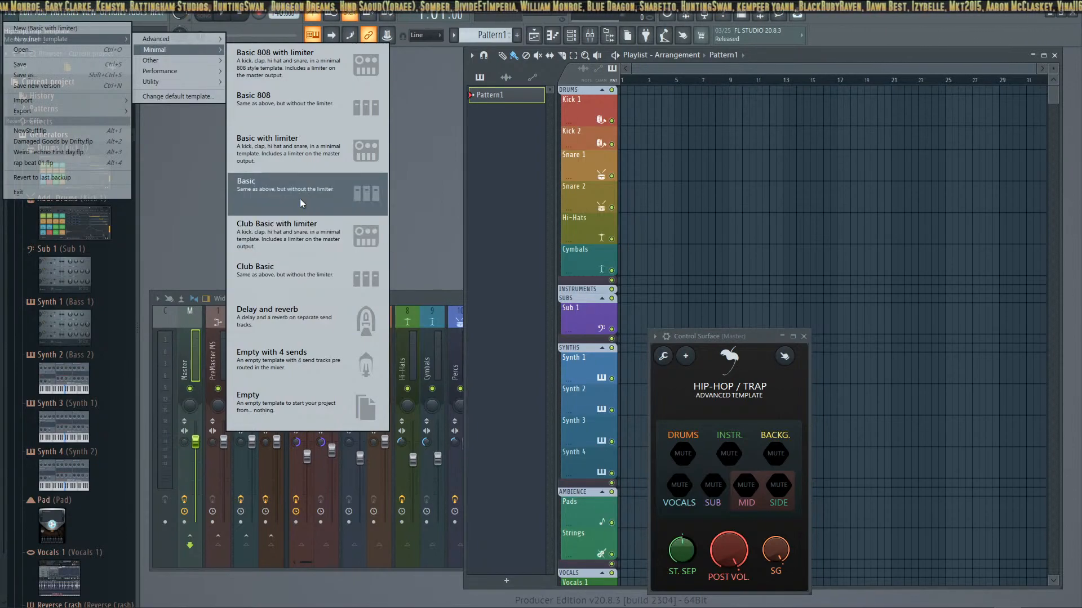
click(296, 108)
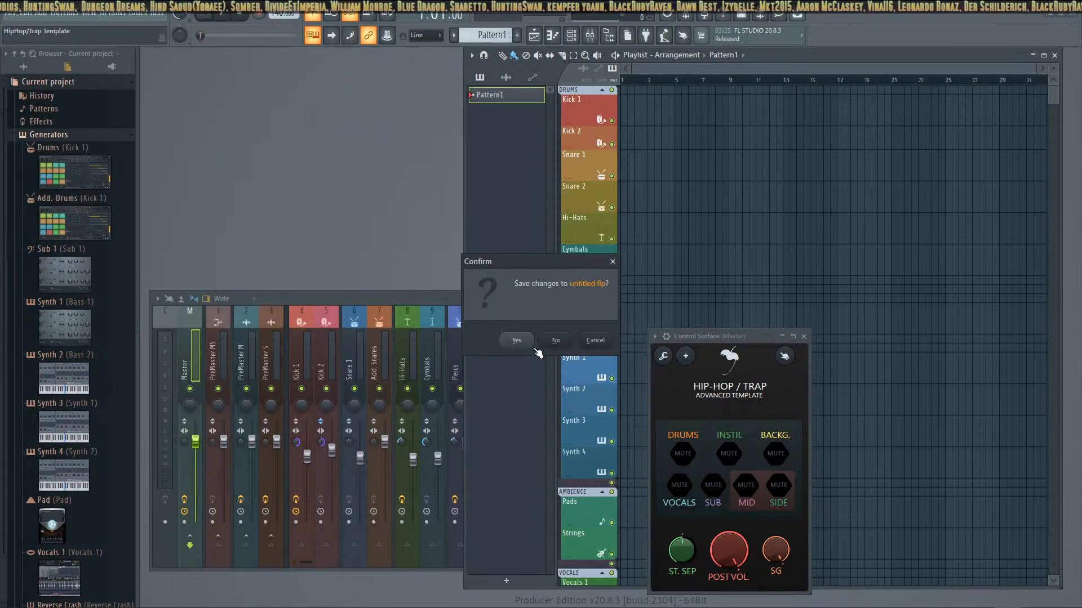
click(555, 339)
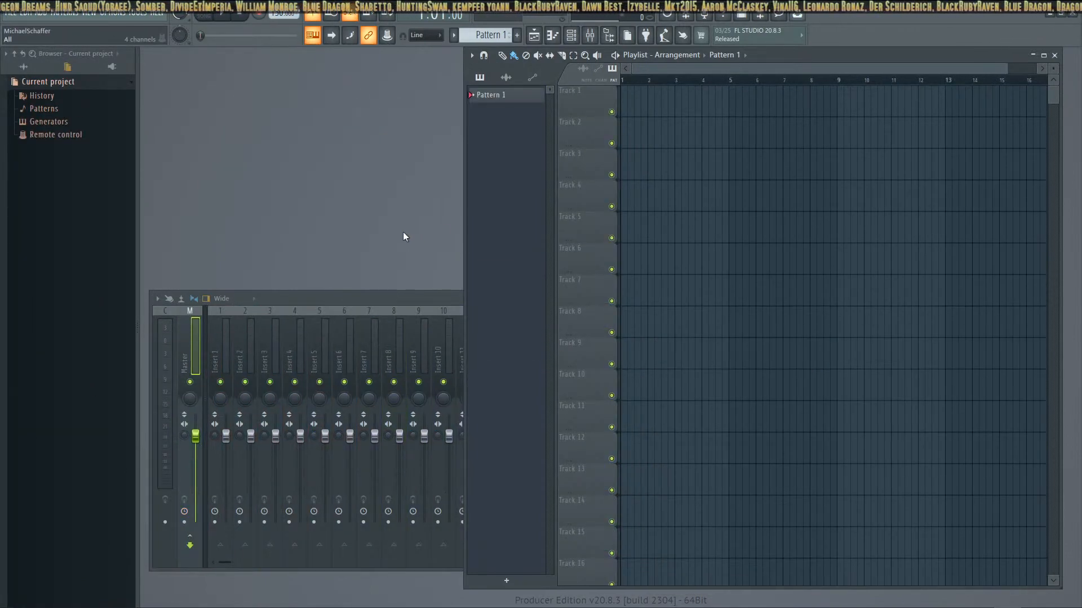
Paint Pattern 1 clips across the first five bars of Track 1 and erase them
right_click(479, 95)
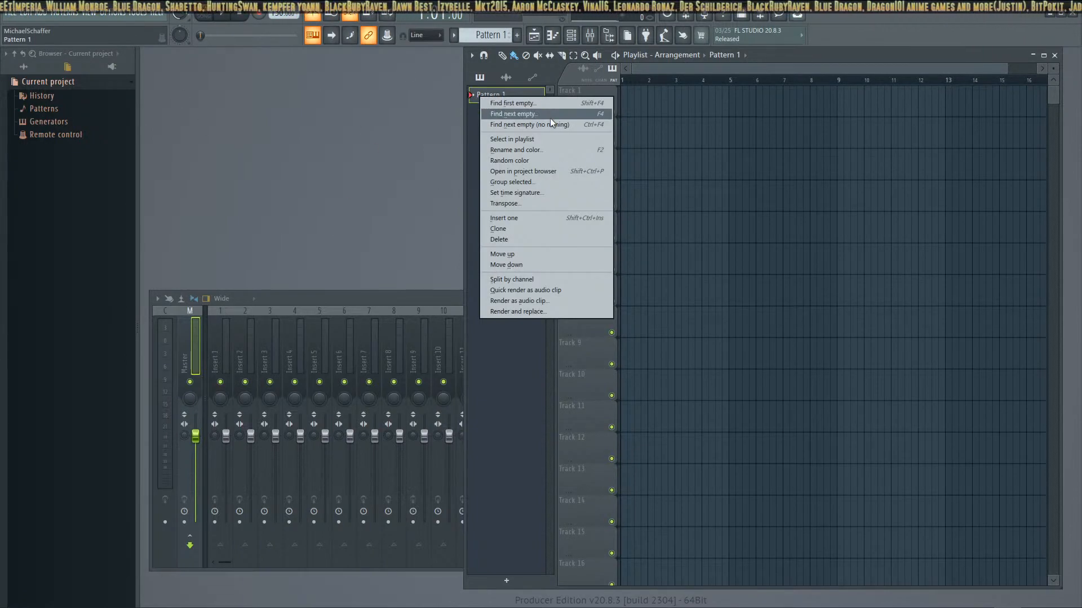
click(302, 164)
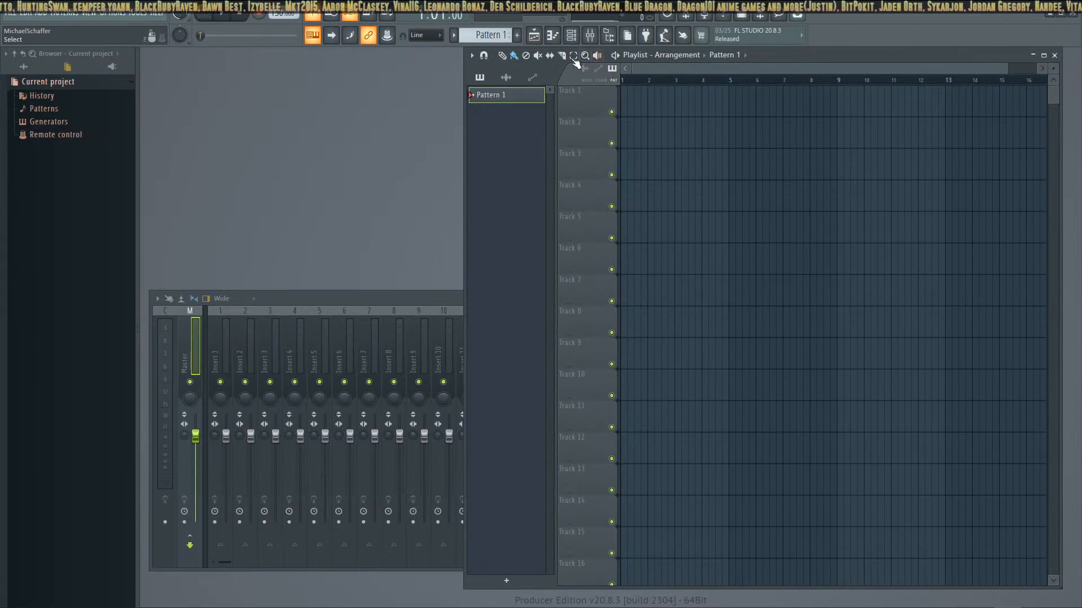
click(502, 56)
click(514, 56)
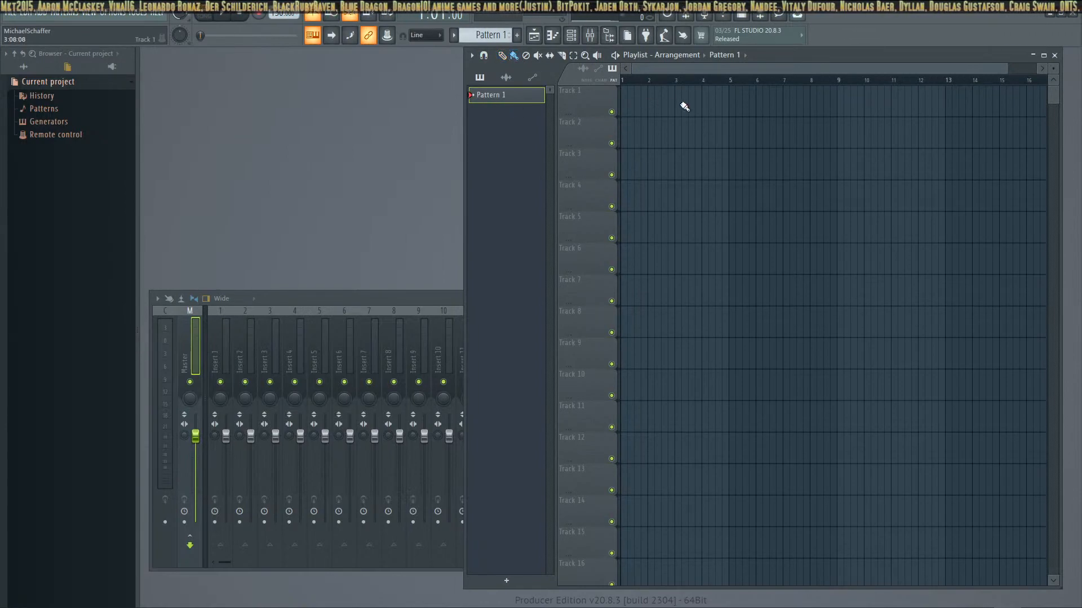
mouse_move(625, 96)
mouse_down()
mouse_move(722, 118)
mouse_move(617, 93)
mouse_up()
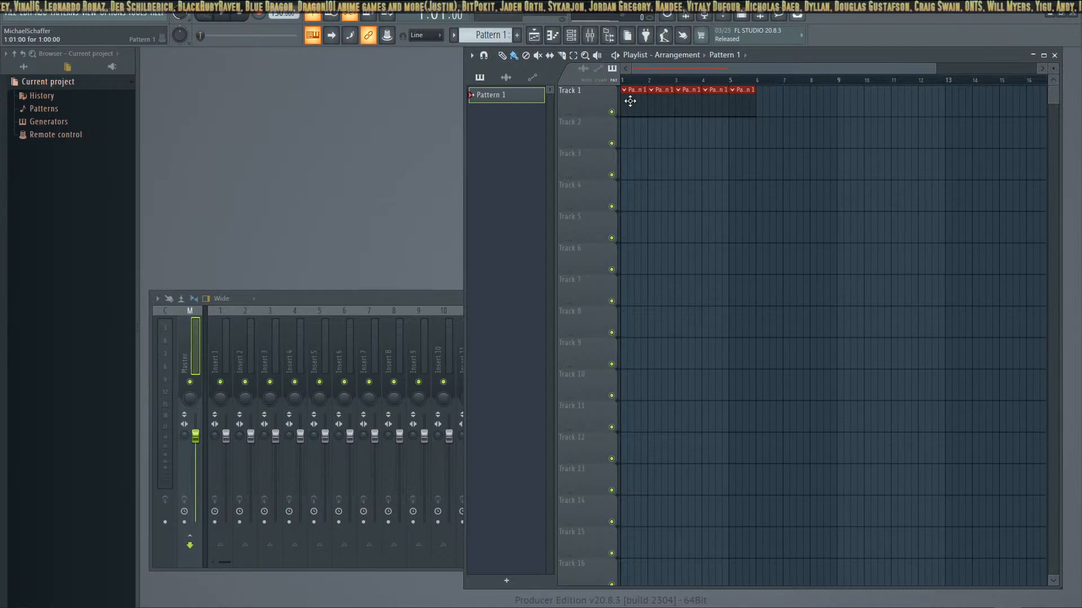
right_click(637, 105)
right_click(677, 107)
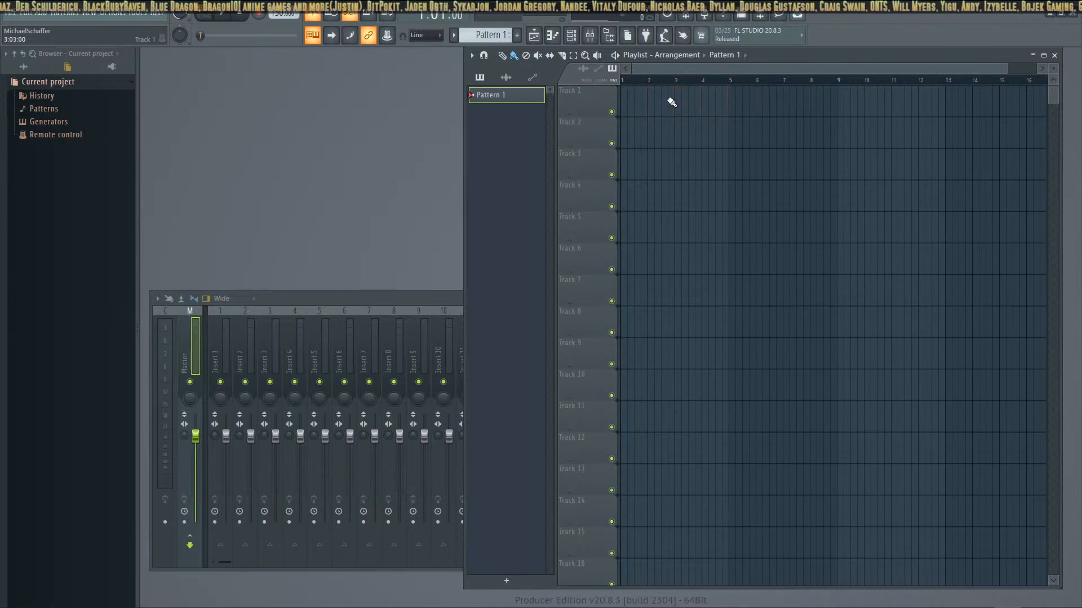
Place a single Pattern 1 clip in the first bar of Track 1, test playback and remove the clip
click(635, 94)
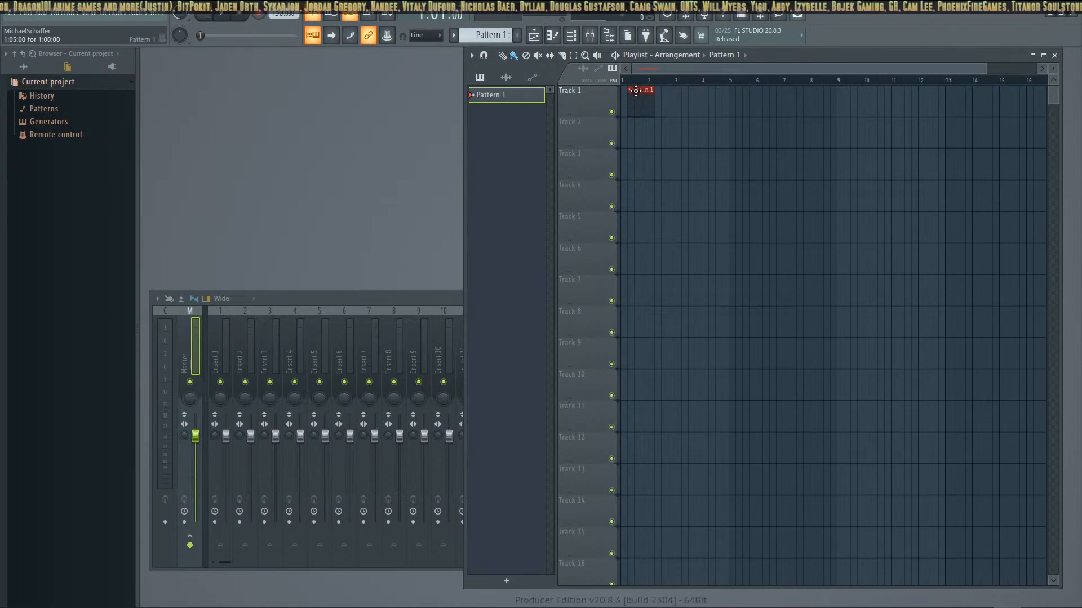
click(639, 93)
click(658, 110)
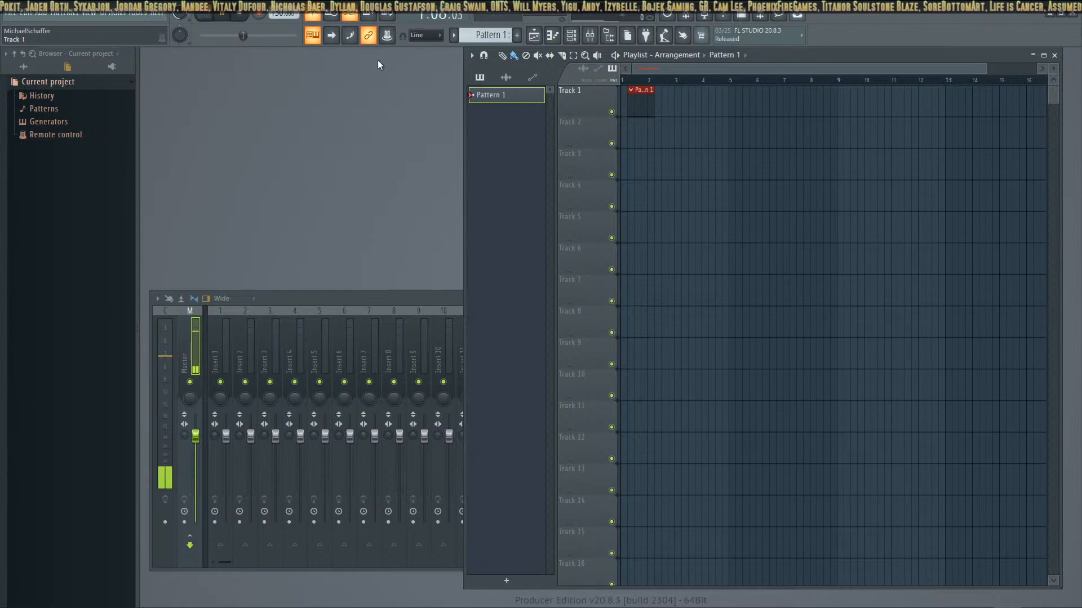
click(244, 17)
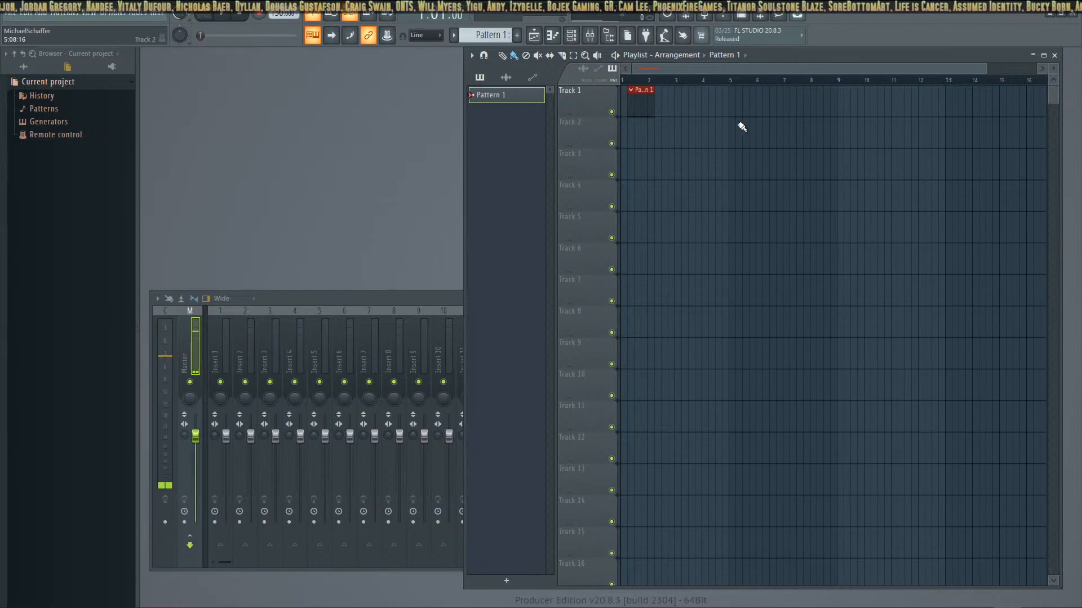
drag(637, 97, 655, 99)
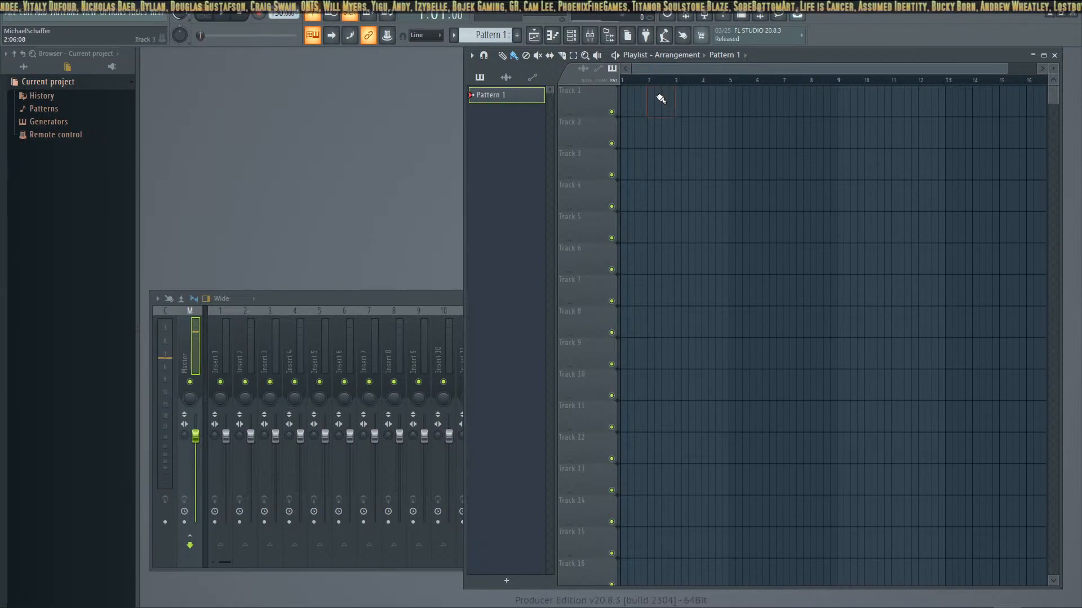
Place a Pattern 1 clip at bar 2 of Track 1 and shift the playlist window slightly upward
click(652, 90)
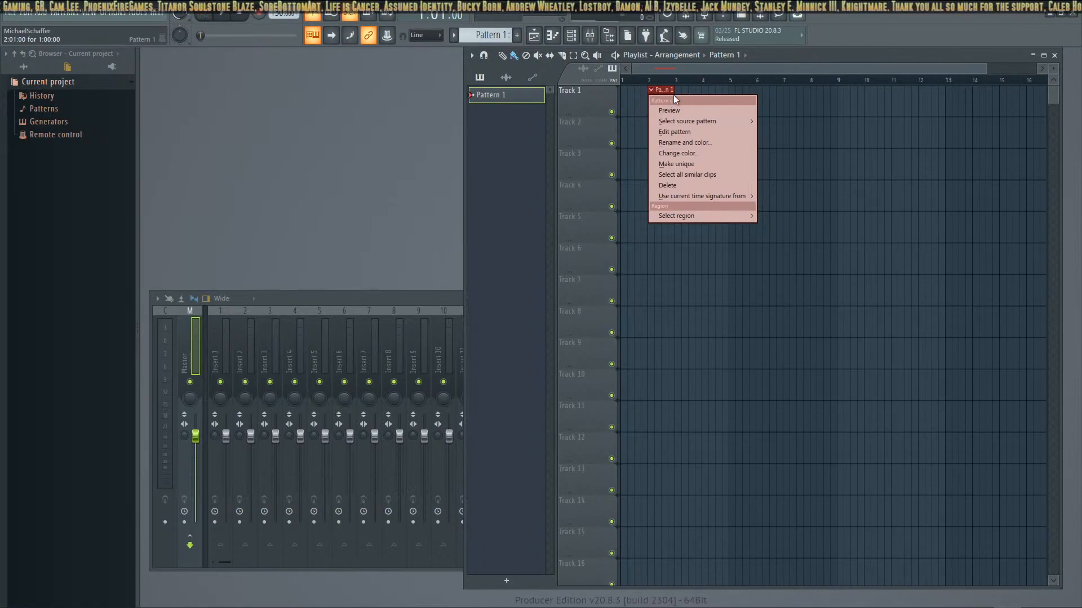
click(699, 135)
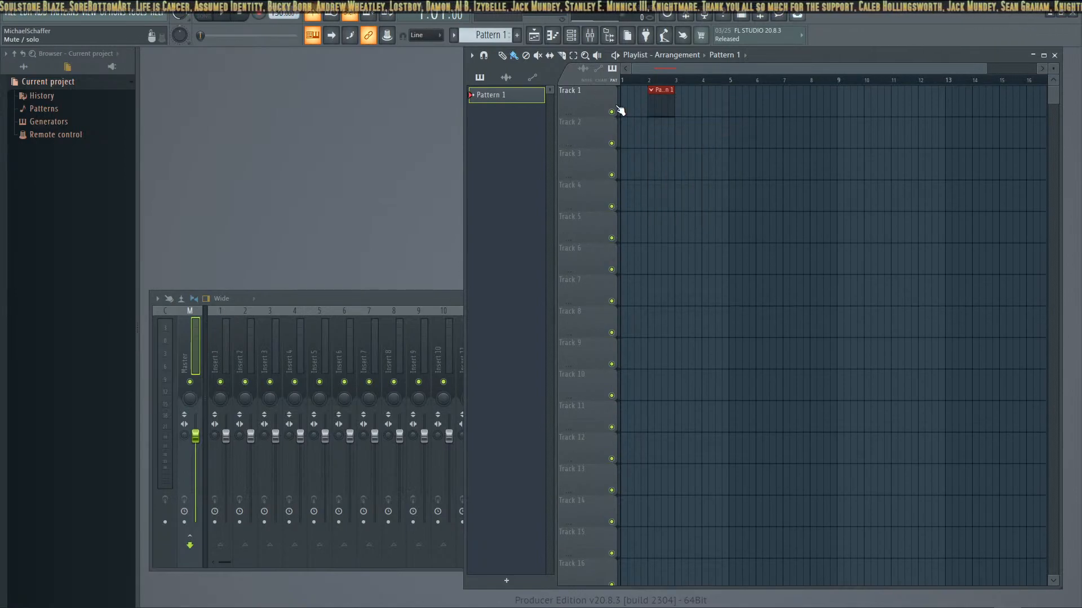
mouse_move(762, 57)
mouse_down()
mouse_move(403, 406)
mouse_move(499, 383)
mouse_move(627, 477)
mouse_move(637, 273)
mouse_move(516, 68)
mouse_move(715, 21)
mouse_move(754, 42)
mouse_up()
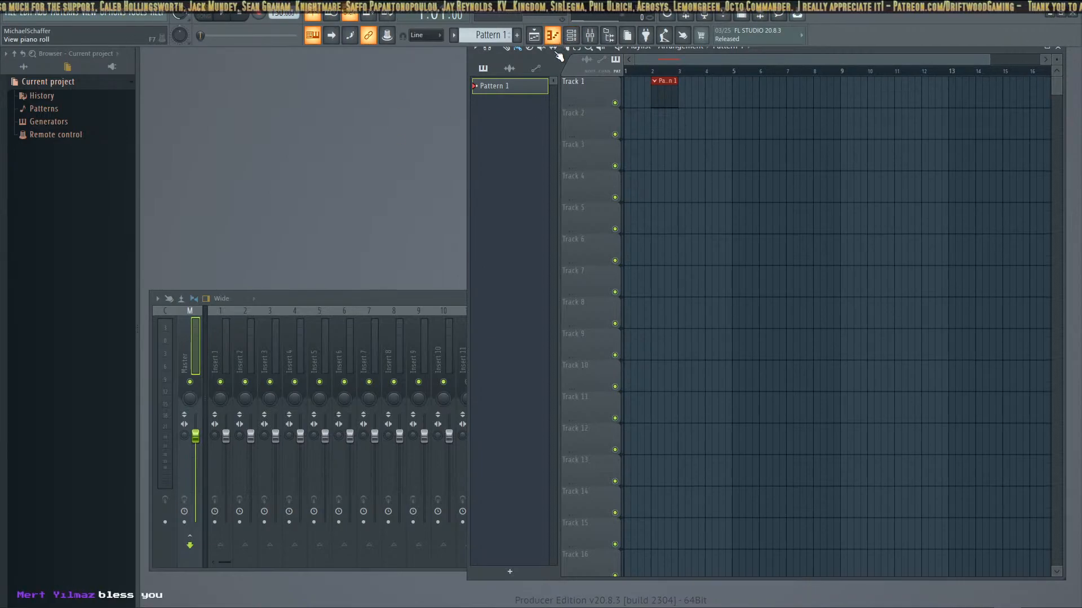
Show the channel rack and move its window slightly down
click(532, 39)
click(533, 39)
click(552, 37)
click(552, 36)
click(572, 38)
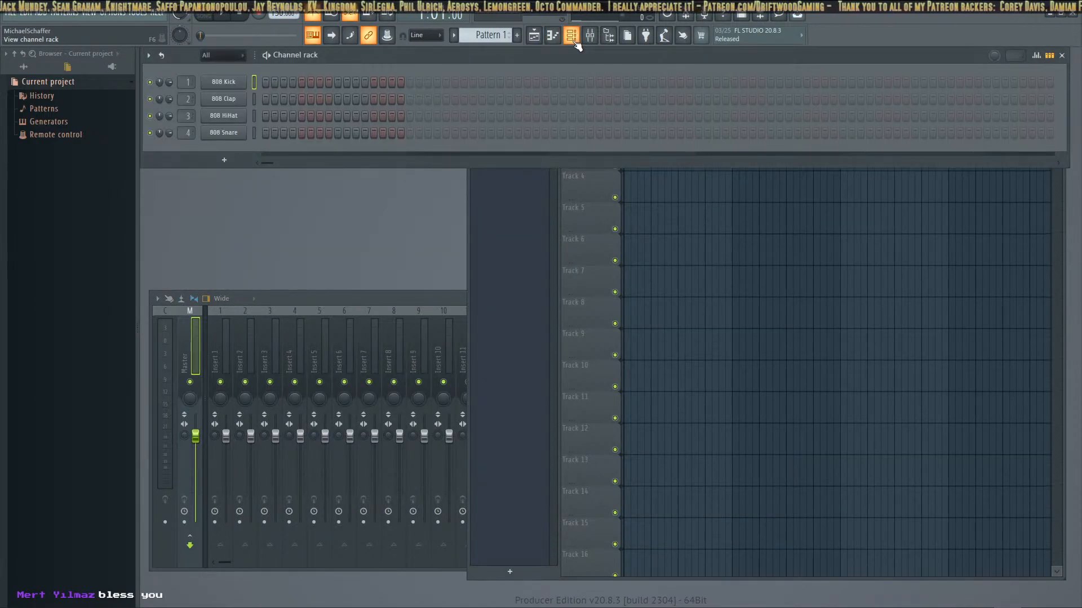
mouse_move(575, 52)
mouse_down()
mouse_move(567, 76)
mouse_move(575, 68)
mouse_up()
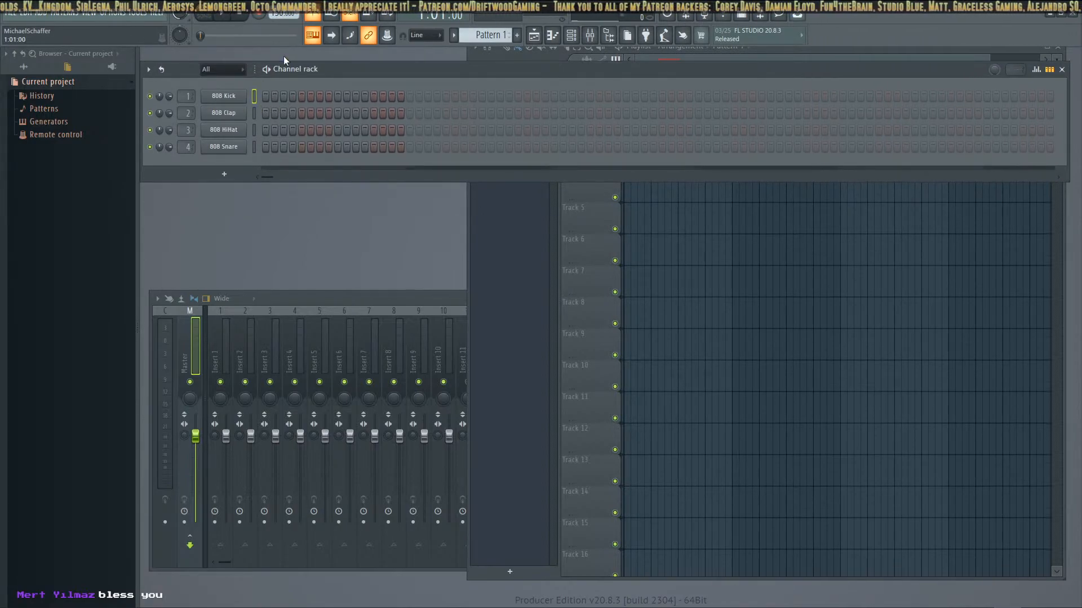
Program the 808 Kick on steps 1, 5, 9 and 13 and the 808 Clap on steps 5 and 13
click(266, 98)
click(302, 96)
click(338, 96)
click(381, 96)
click(382, 96)
click(374, 96)
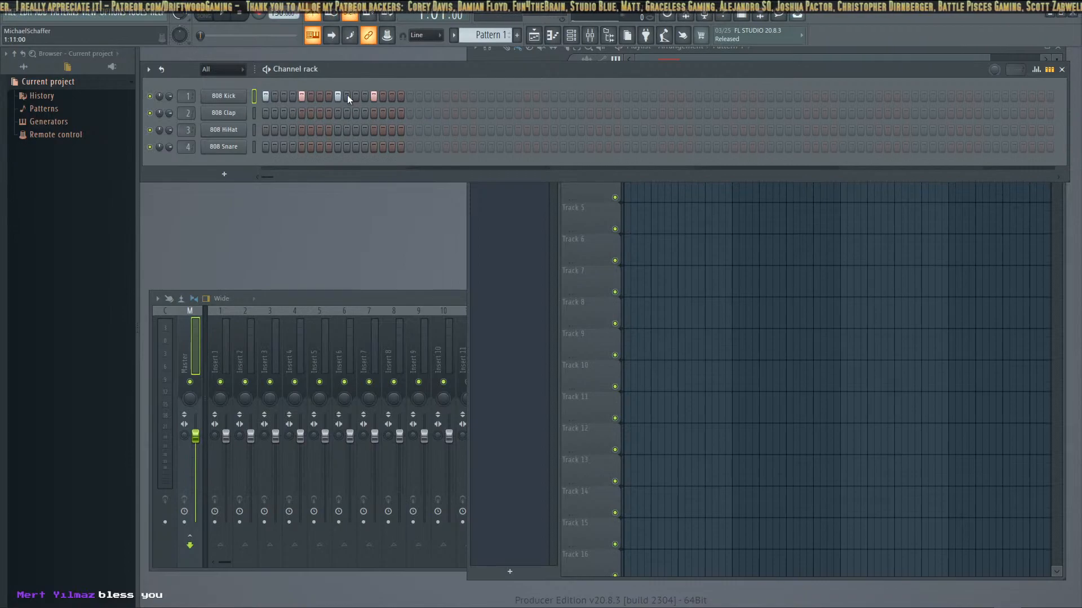
click(301, 113)
click(374, 113)
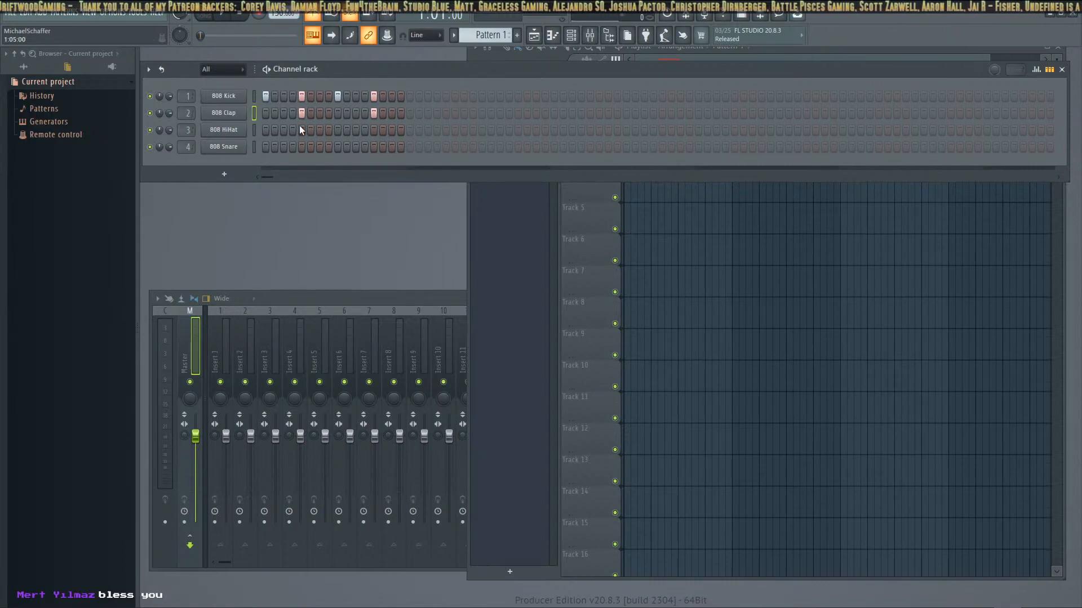
Fill all 16 steps of the 808 HiHat row
drag(372, 127, 403, 126)
click(400, 128)
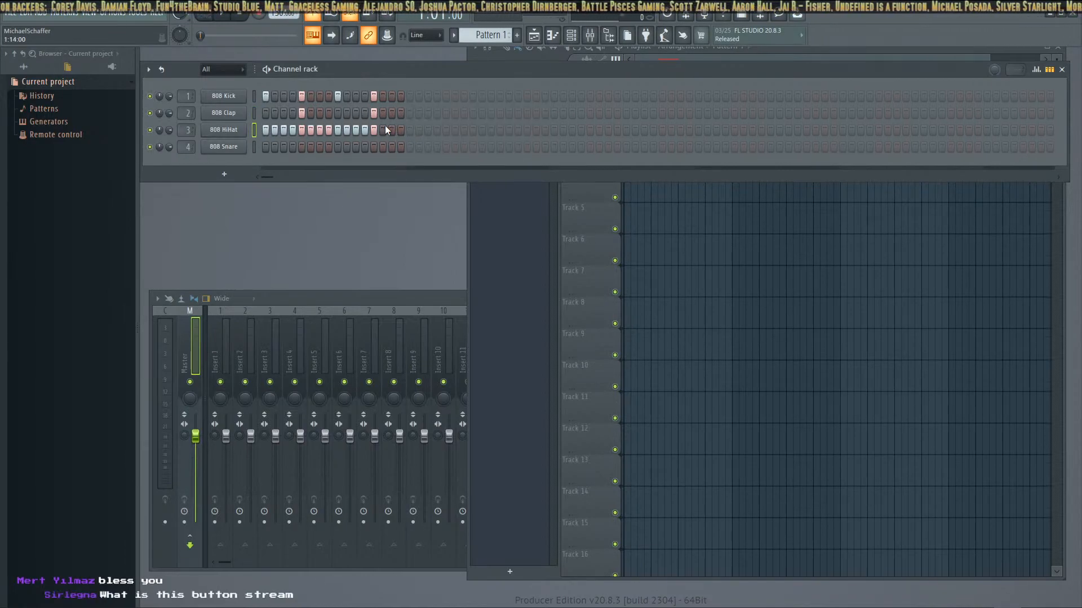
drag(384, 129, 400, 131)
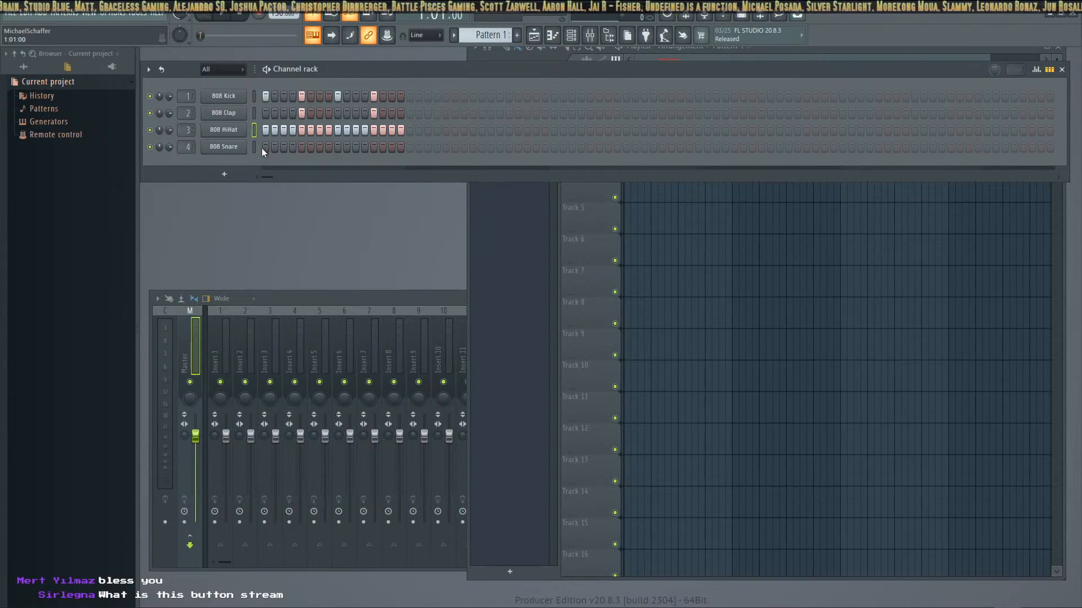
Add 808 Snare hits on steps 5 and 13 and remove the 808 Clap hit on step 5
click(301, 147)
click(375, 147)
click(374, 111)
click(305, 114)
click(373, 113)
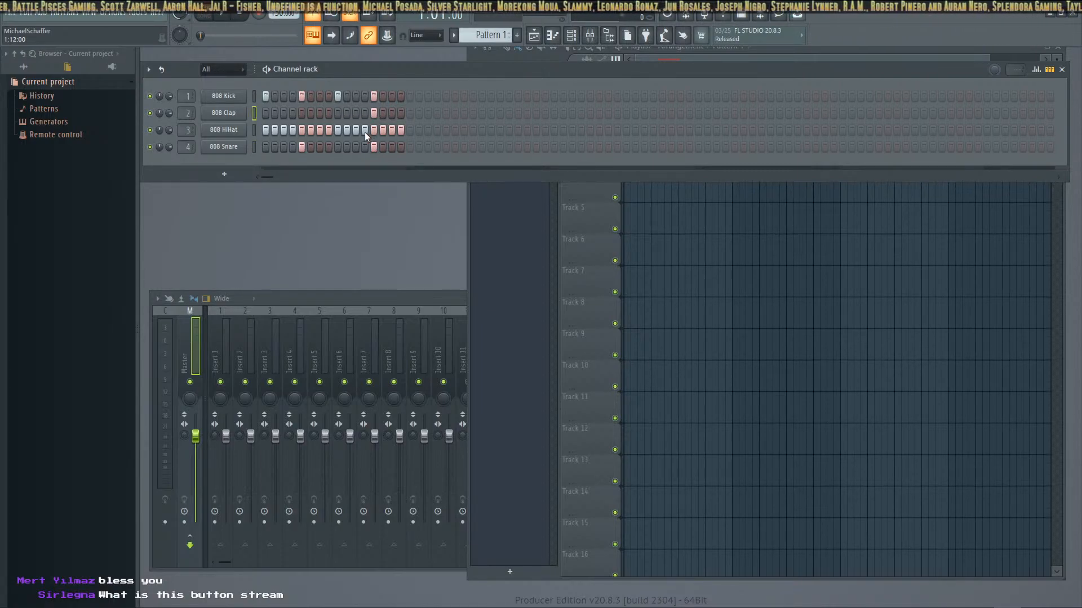
Remove the 808 HiHat hits on steps 4, 8 and 12 and play the drum pattern
click(290, 131)
click(329, 131)
click(364, 131)
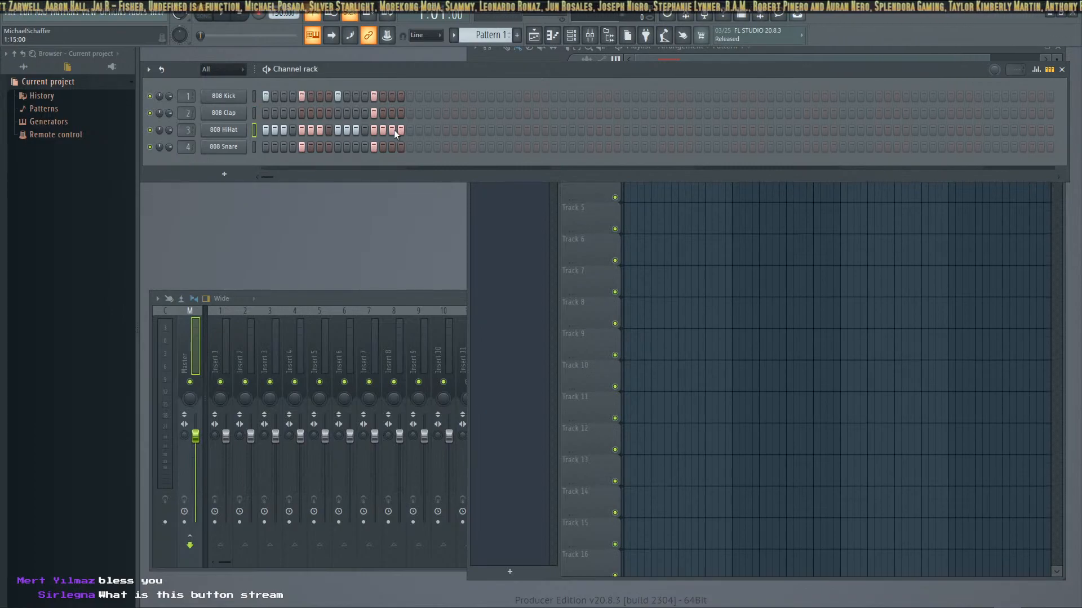
click(226, 17)
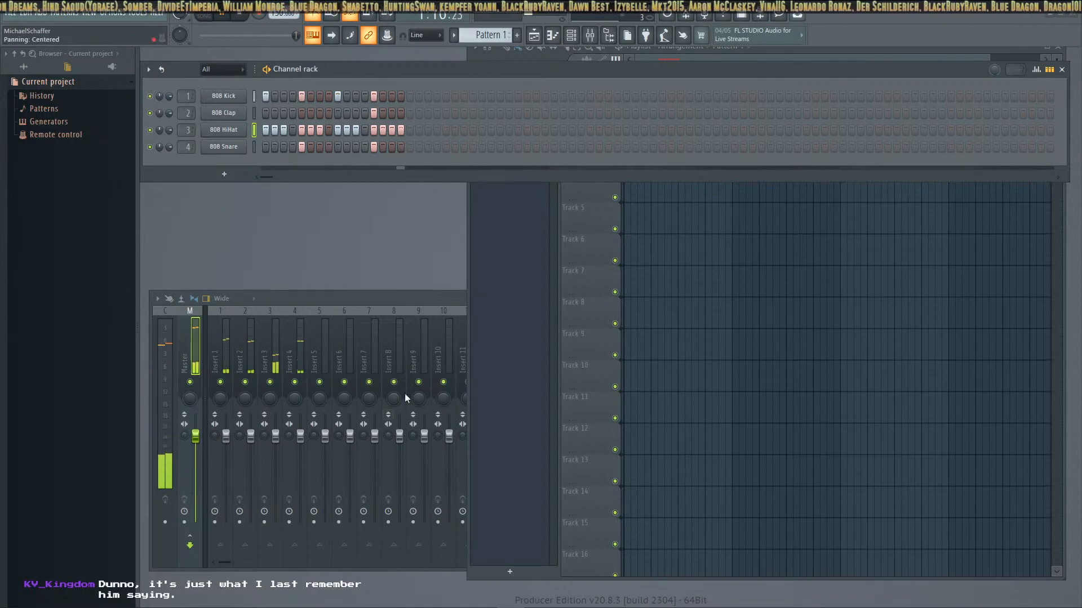
Bring the playlist forward, move the Pattern 1 clip to bar 1 of Track 1 and stop playback
click(471, 285)
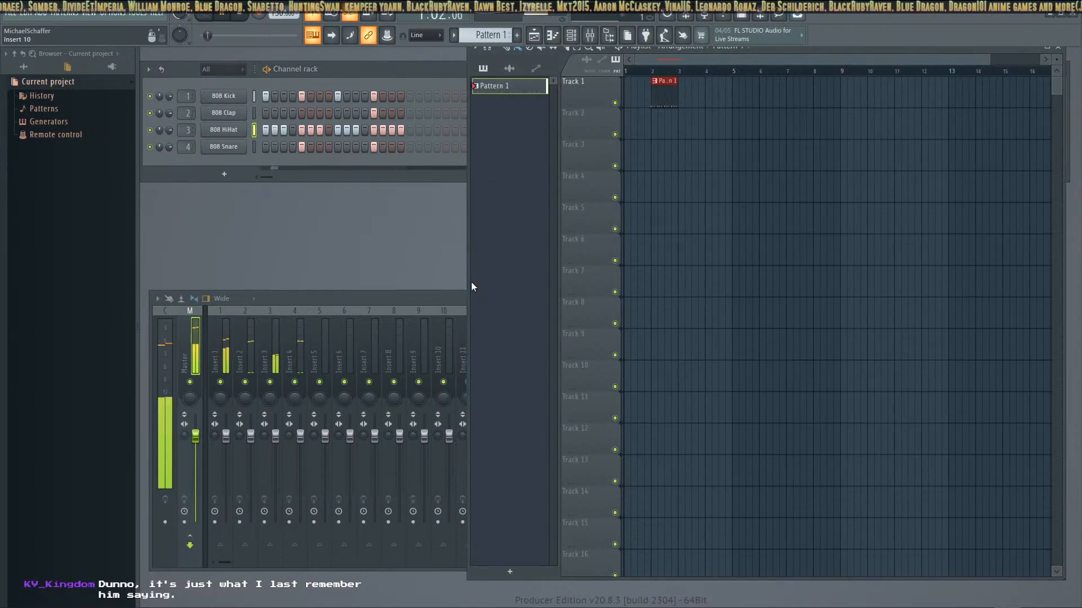
drag(662, 93, 635, 92)
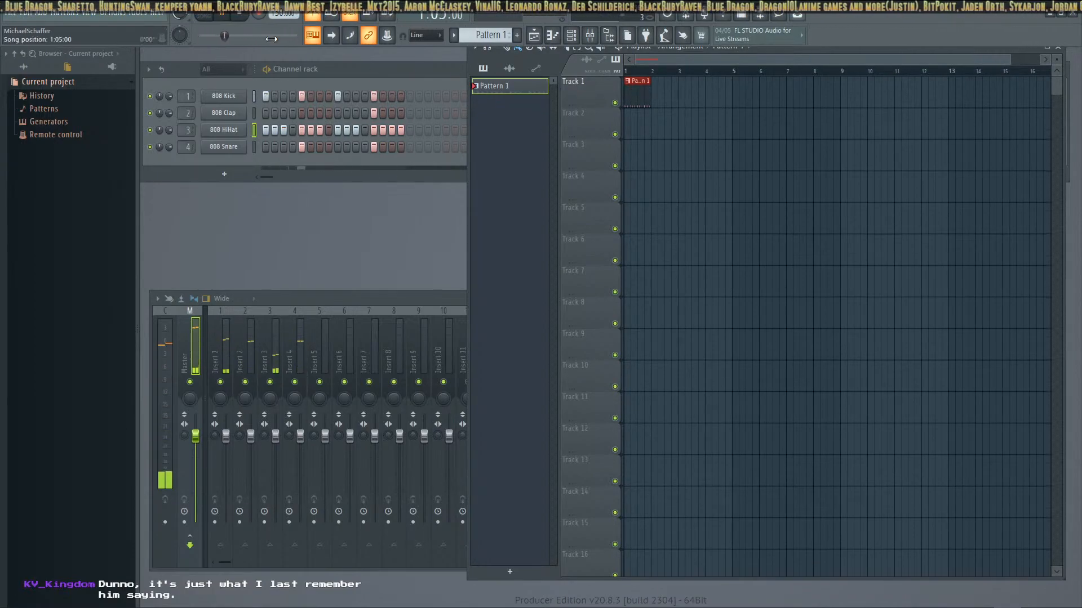
key(space)
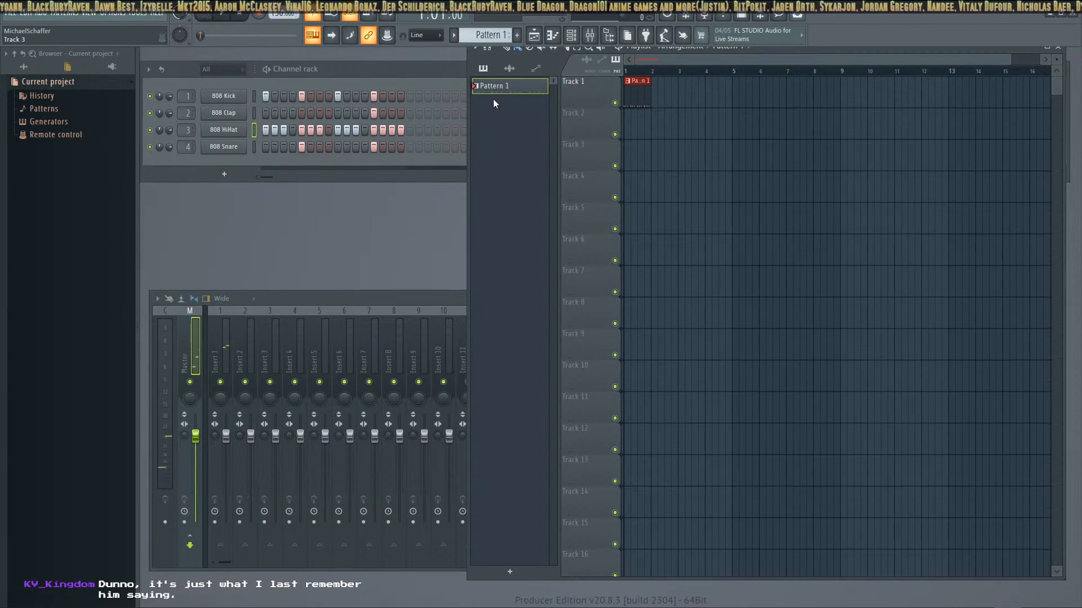
Add the PoiZone synthesizer as a new channel from the plugin picker
key(F8)
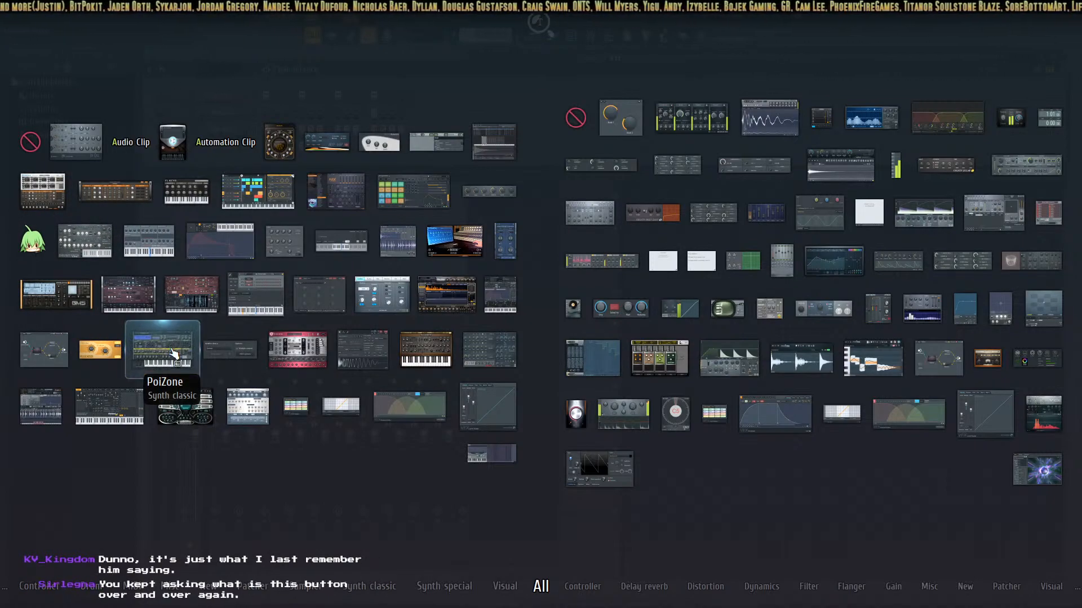
click(236, 423)
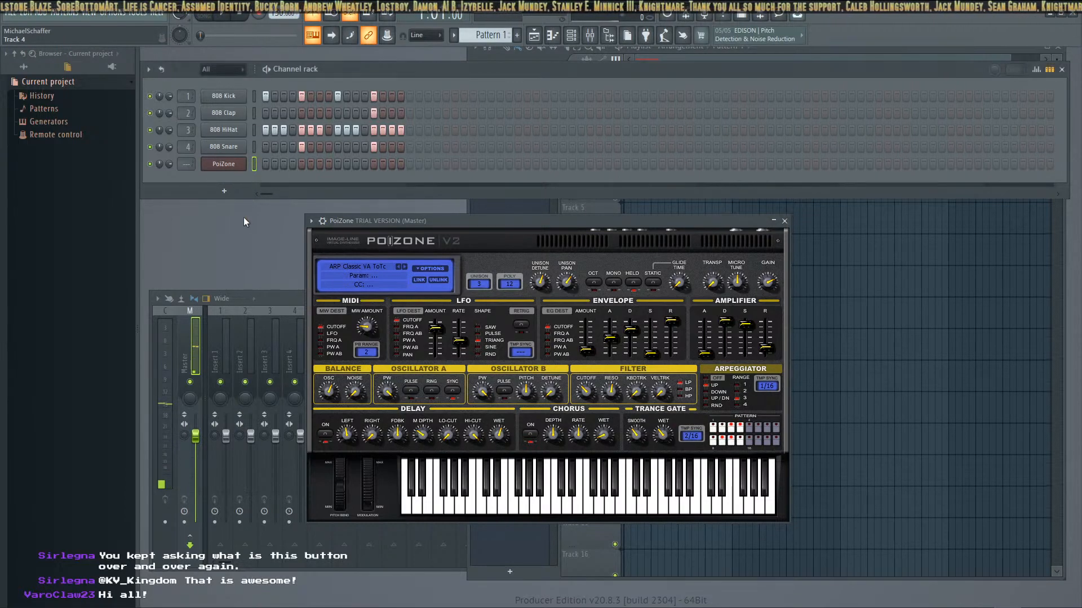
Bring the playlist forward and add a new pattern named Synth
click(681, 179)
click(863, 230)
right_click(863, 225)
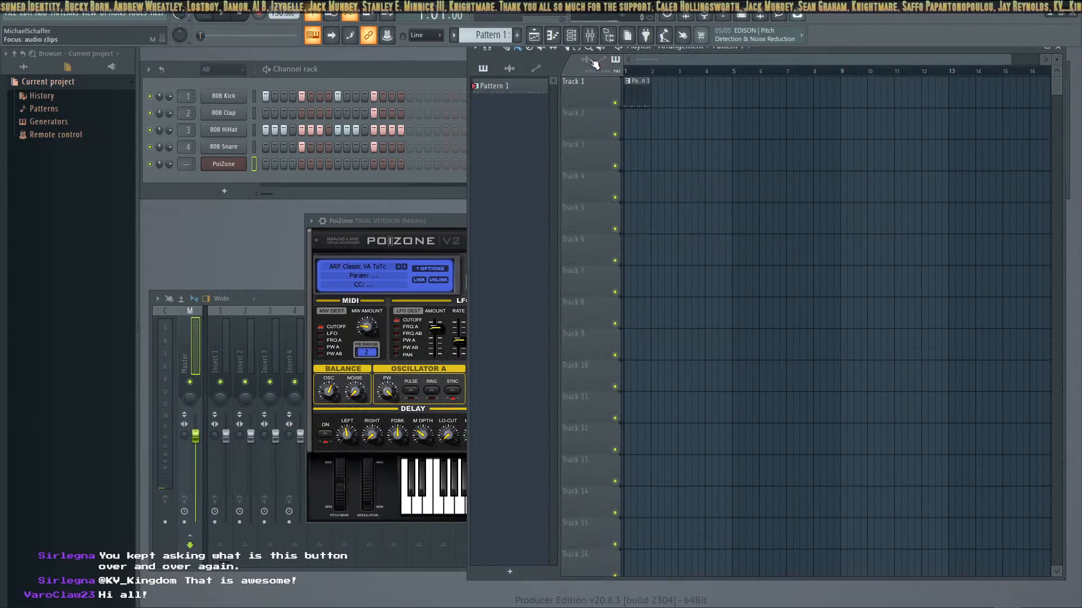
click(520, 38)
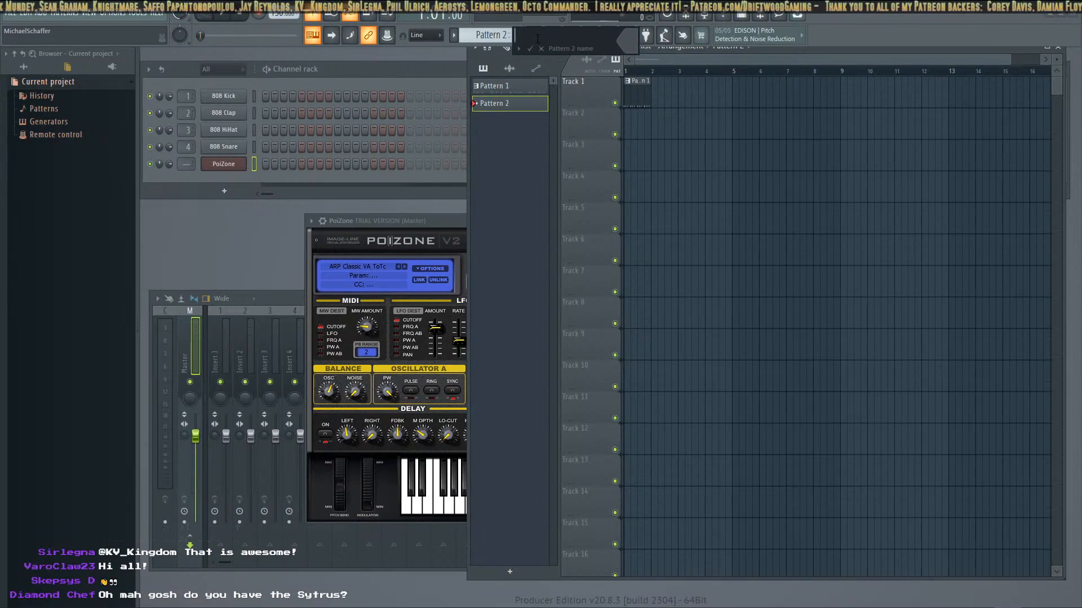
text(Synth)
key(Return)
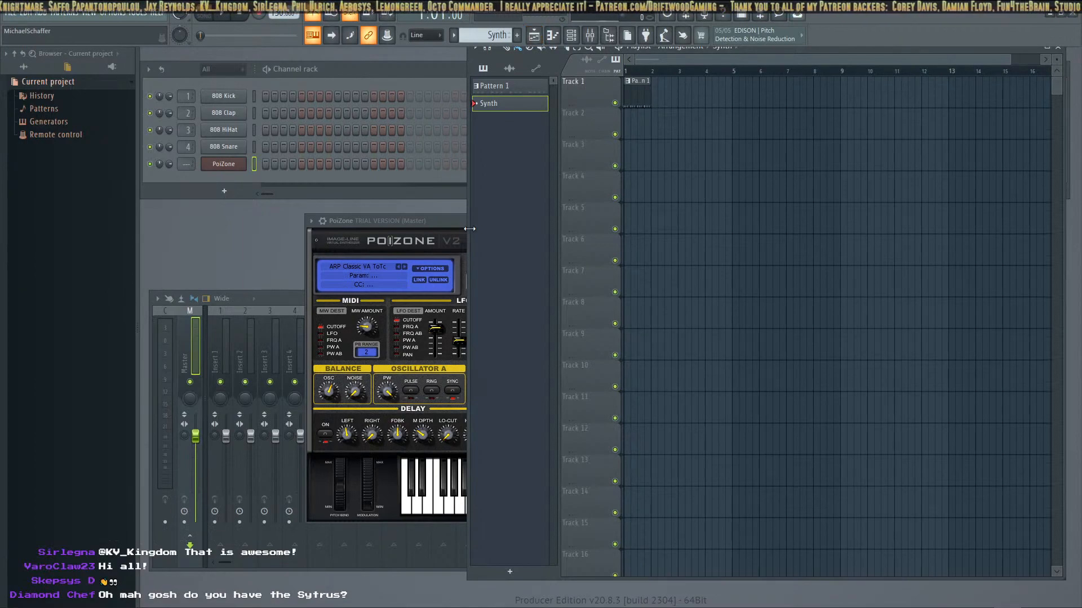
Move the PoiZone window clear of the playlist's pattern list and start playback
drag(396, 221, 251, 213)
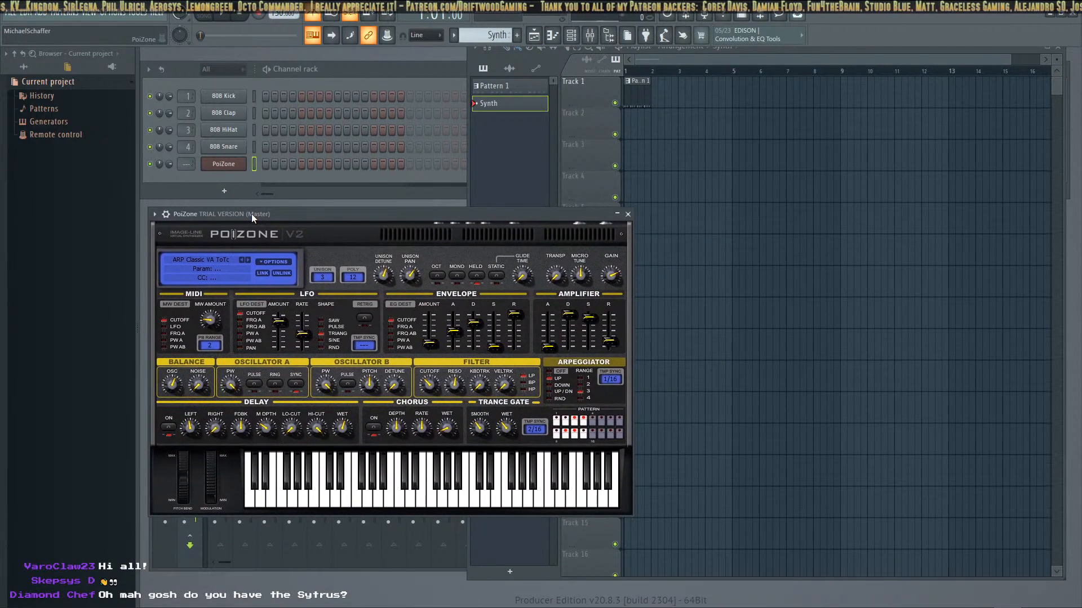
click(227, 15)
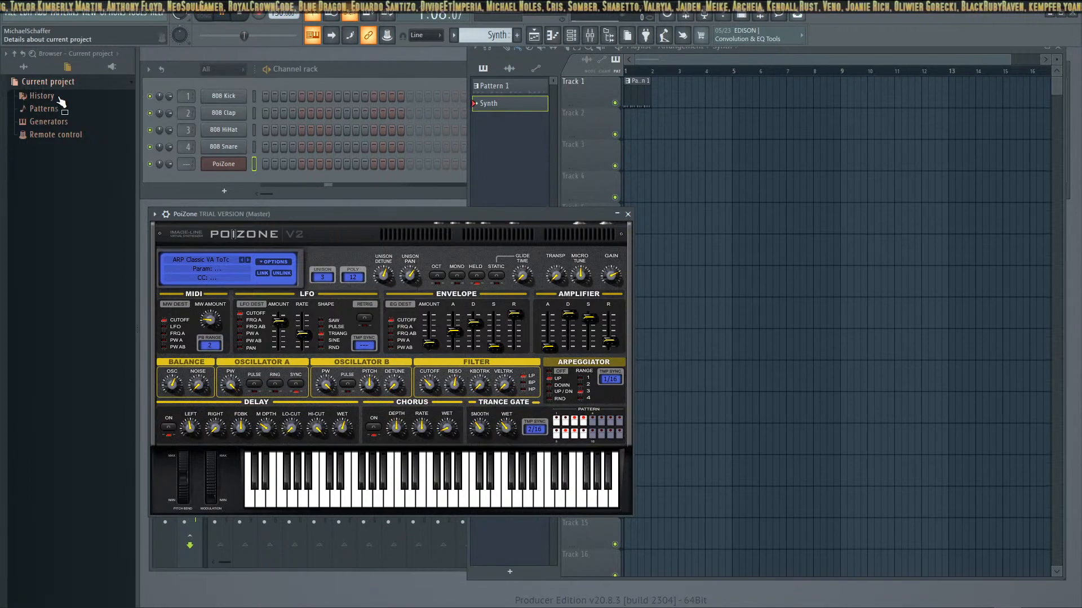
Examine the current project's patterns and generators in the browser and dismiss the PoiZone demo notice
click(23, 124)
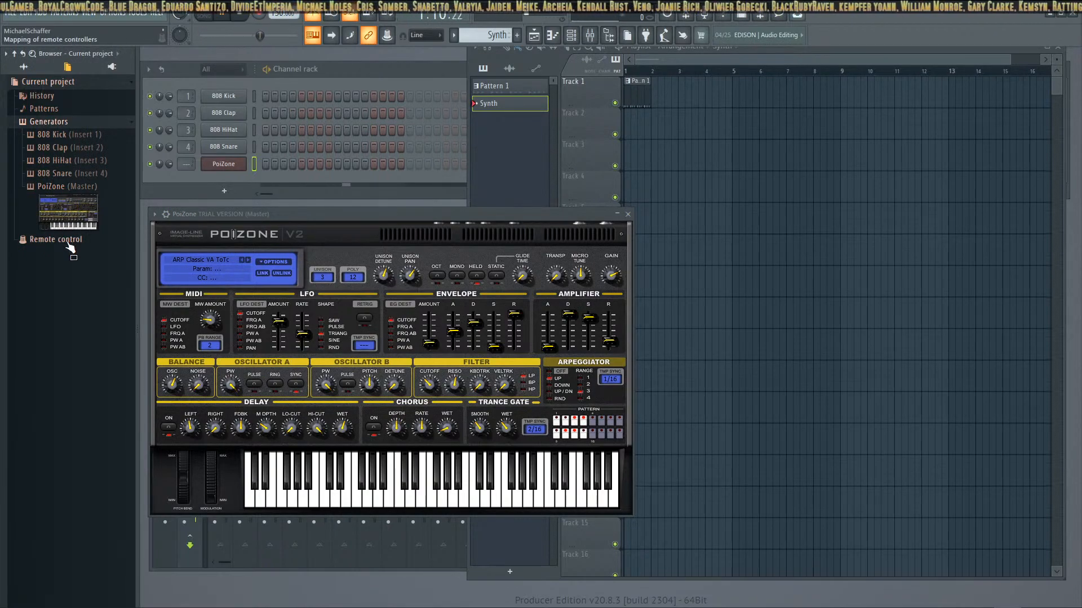
click(60, 111)
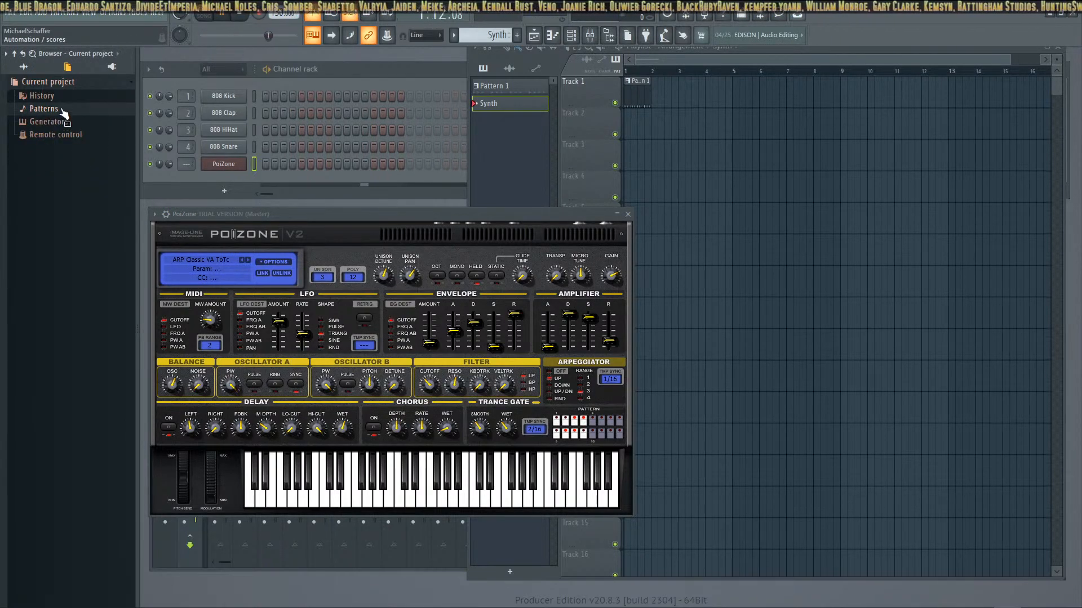
click(59, 147)
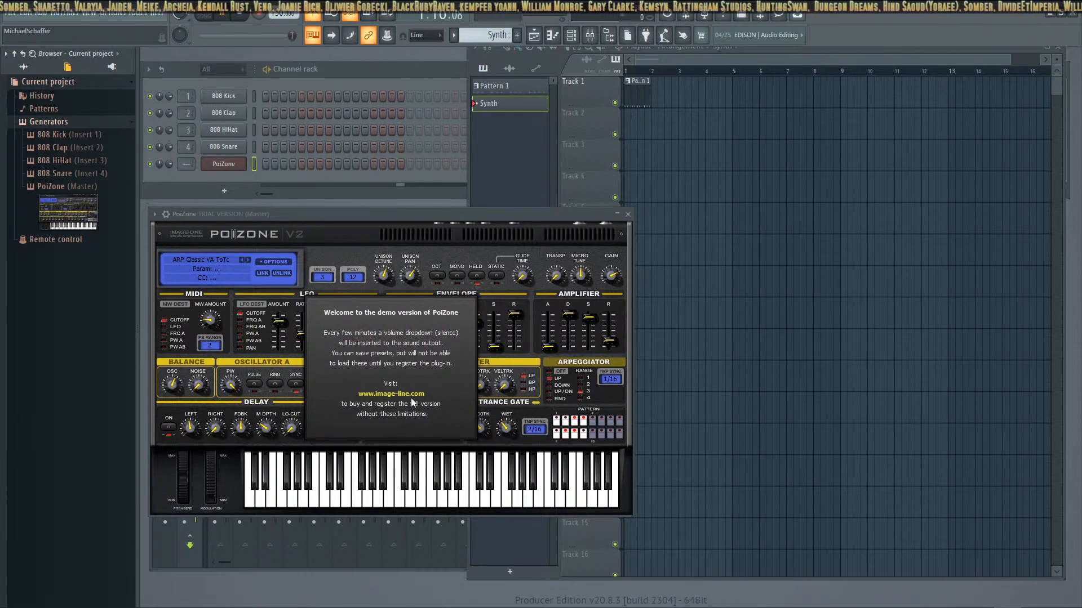
click(468, 345)
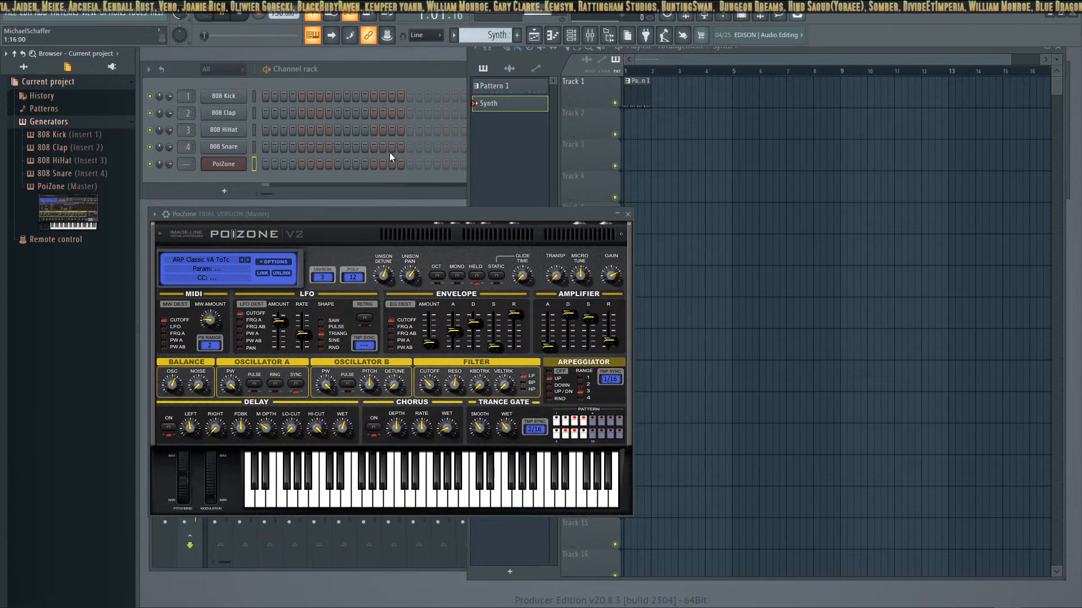
click(224, 182)
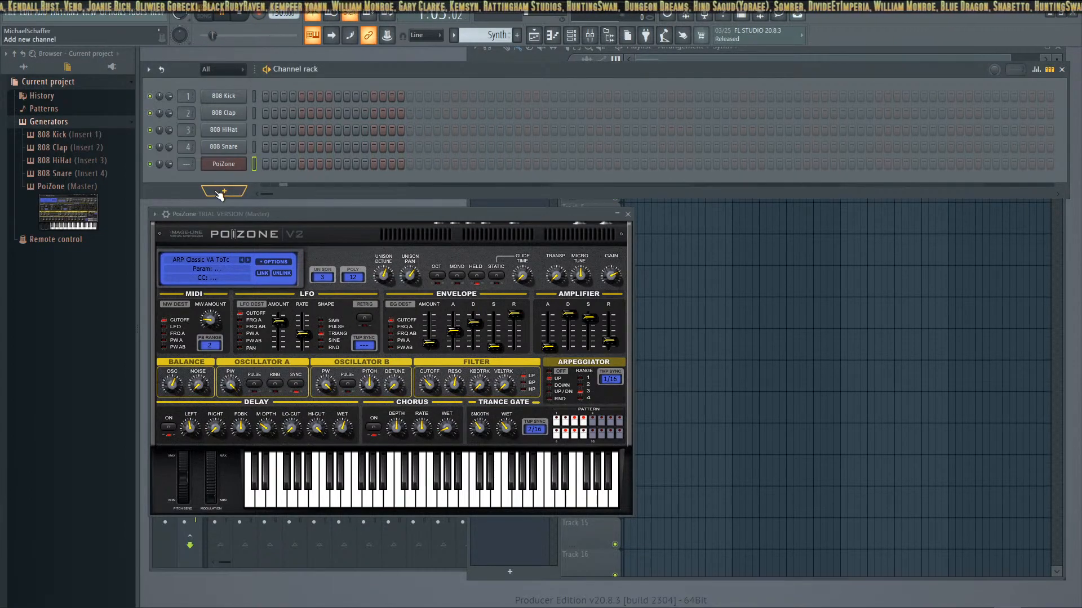
click(220, 191)
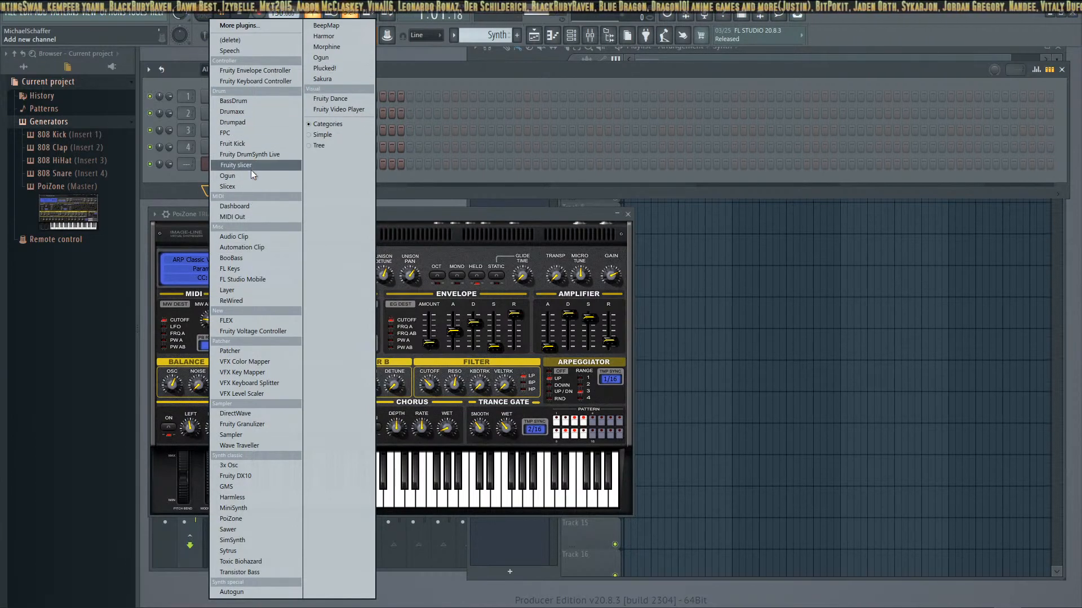
click(500, 209)
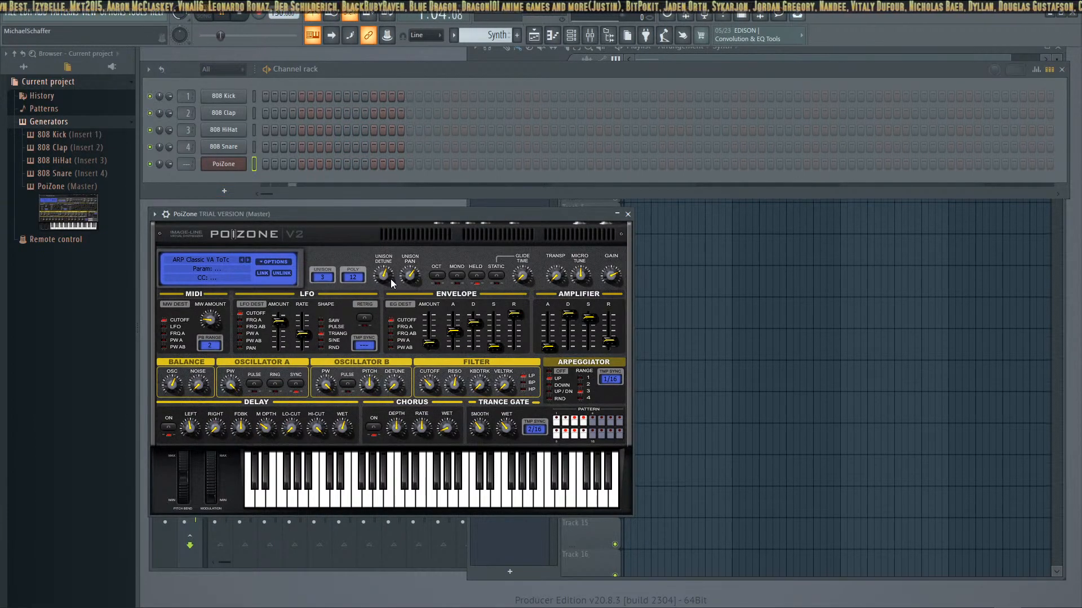
Audition a few notes on PoiZone, advance to the ARP Heavy ToTc preset and test its sound
key(m)
key(n)
key(b)
key(v)
key(c)
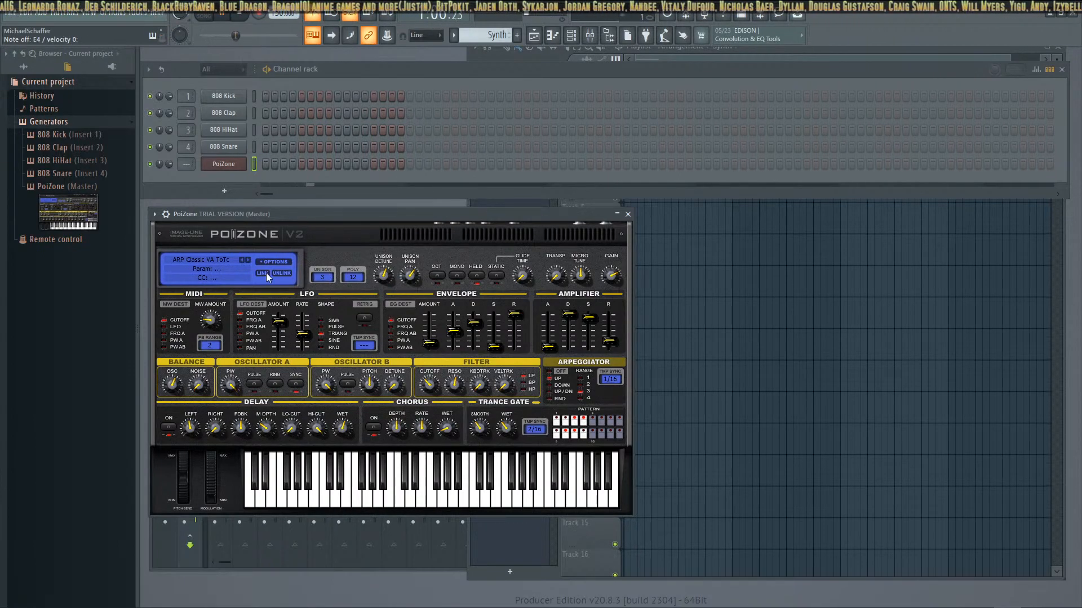
click(248, 260)
key(m)
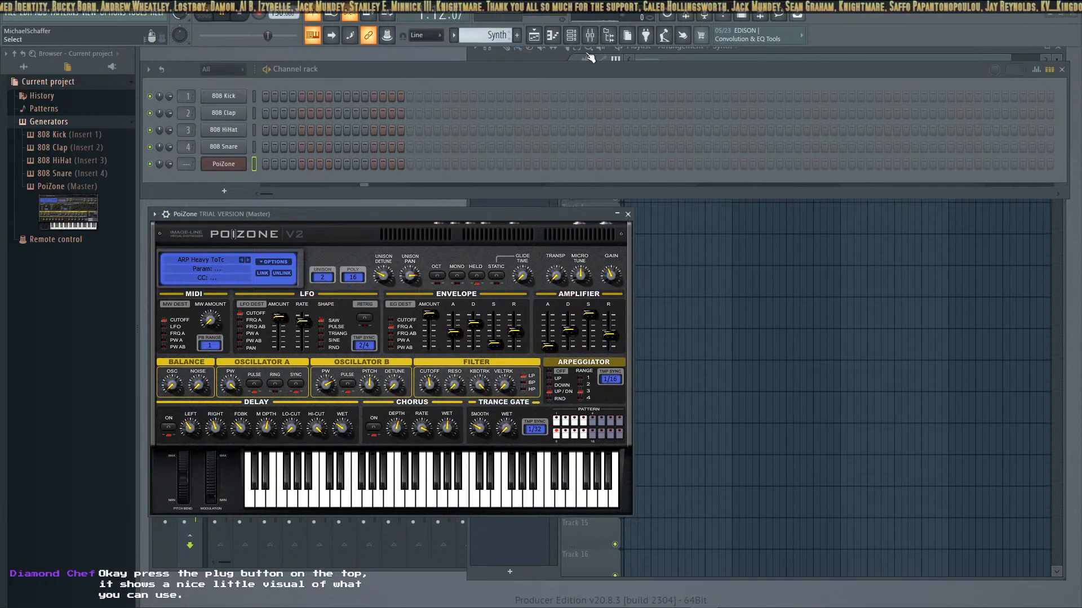
Add the Sytrus synthesizer as a new channel from the visual plugin picker, move its window aside and close the PoiZone window
click(645, 35)
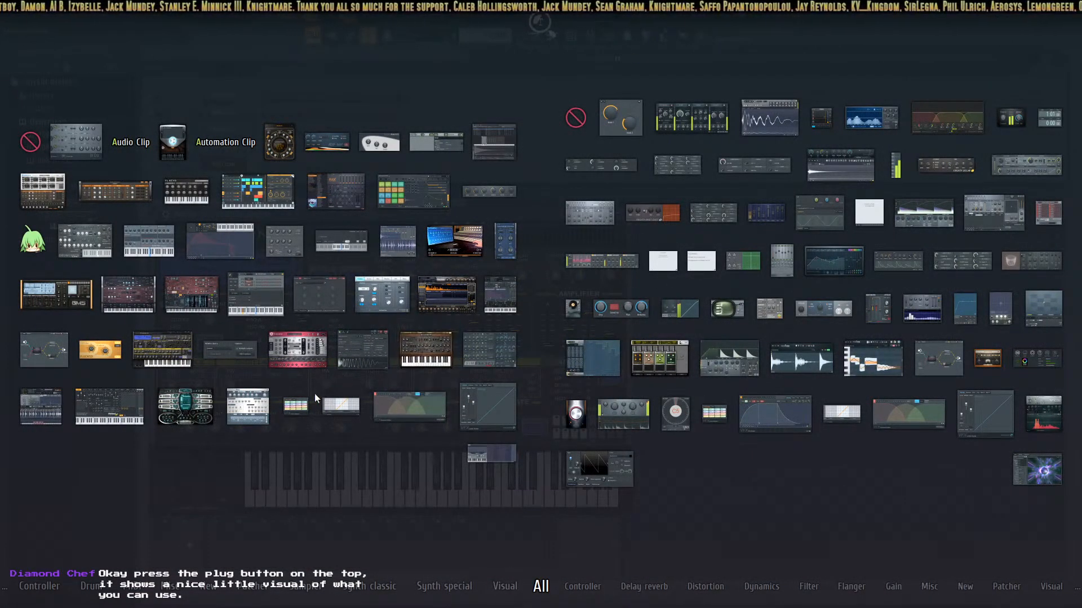
click(99, 427)
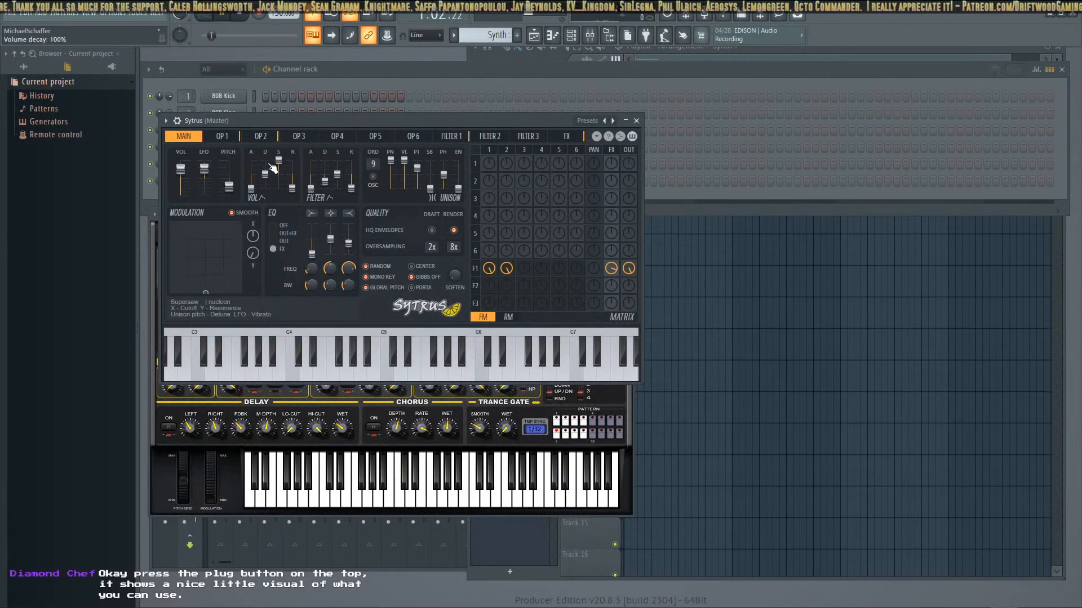
drag(232, 117, 525, 140)
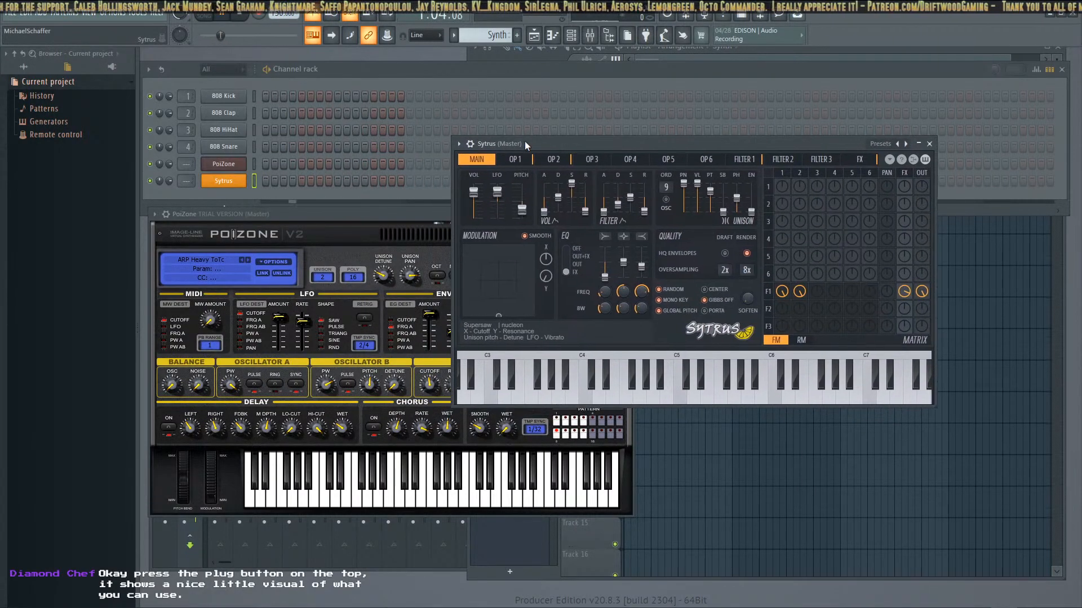
click(353, 231)
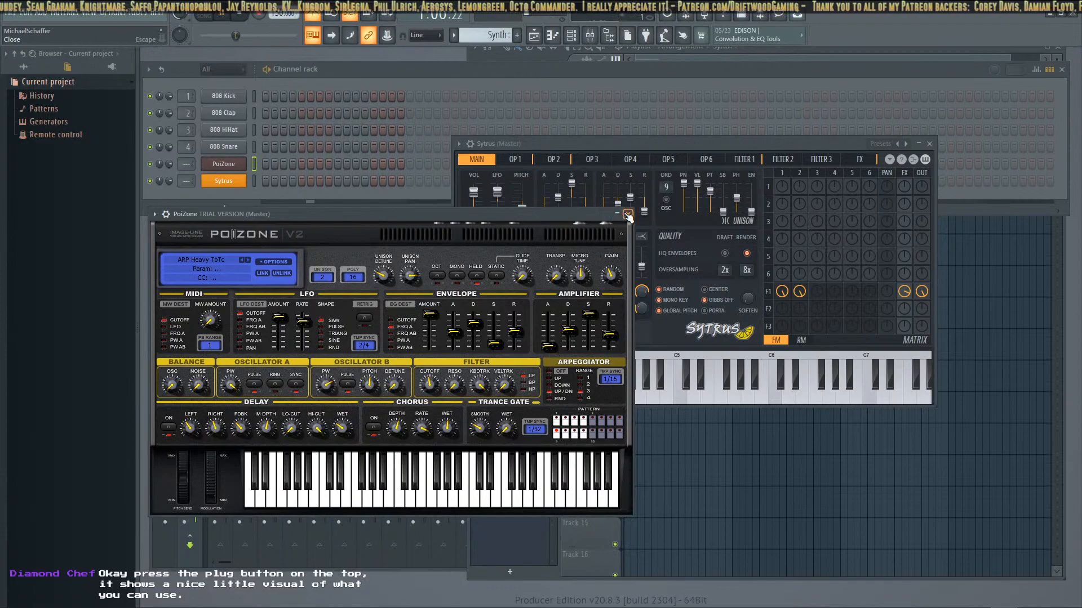
click(627, 214)
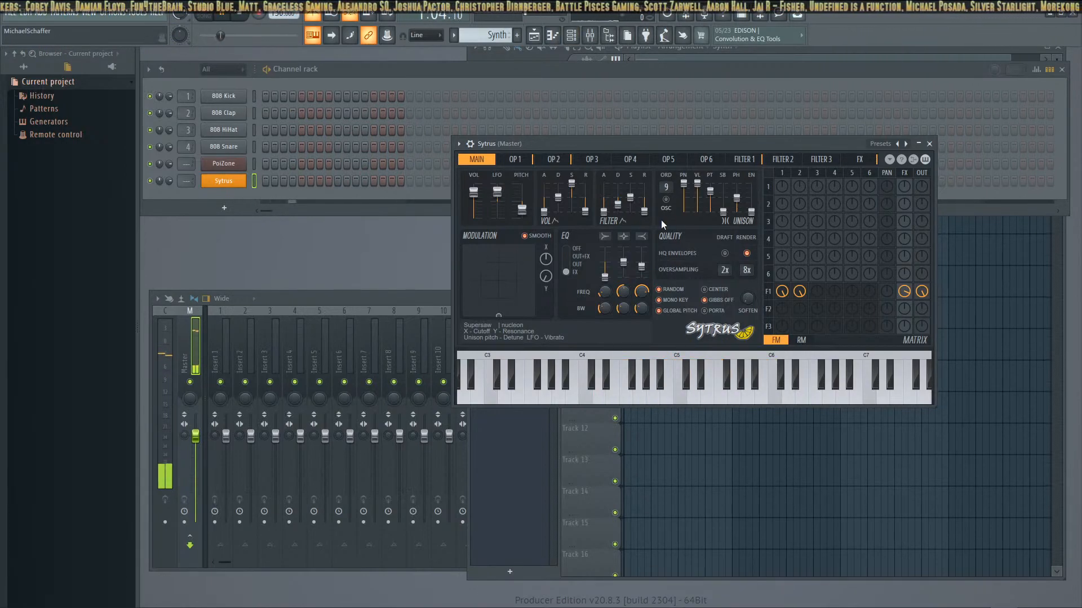
Look through the OP 1 and OP 2 pages of Sytrus, return to its main page and stop playback
click(514, 160)
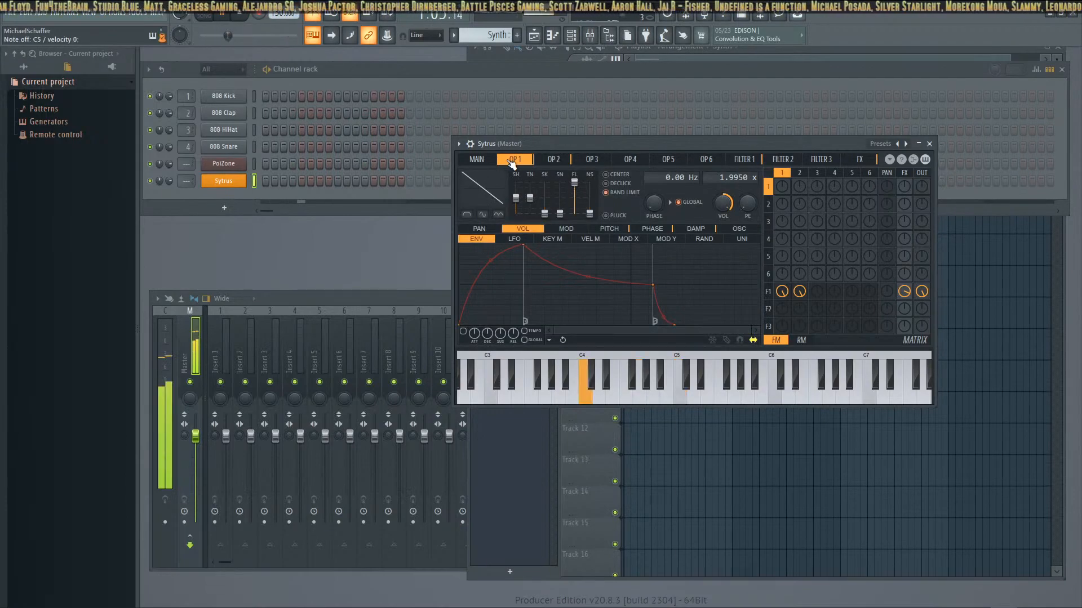
click(553, 160)
click(491, 161)
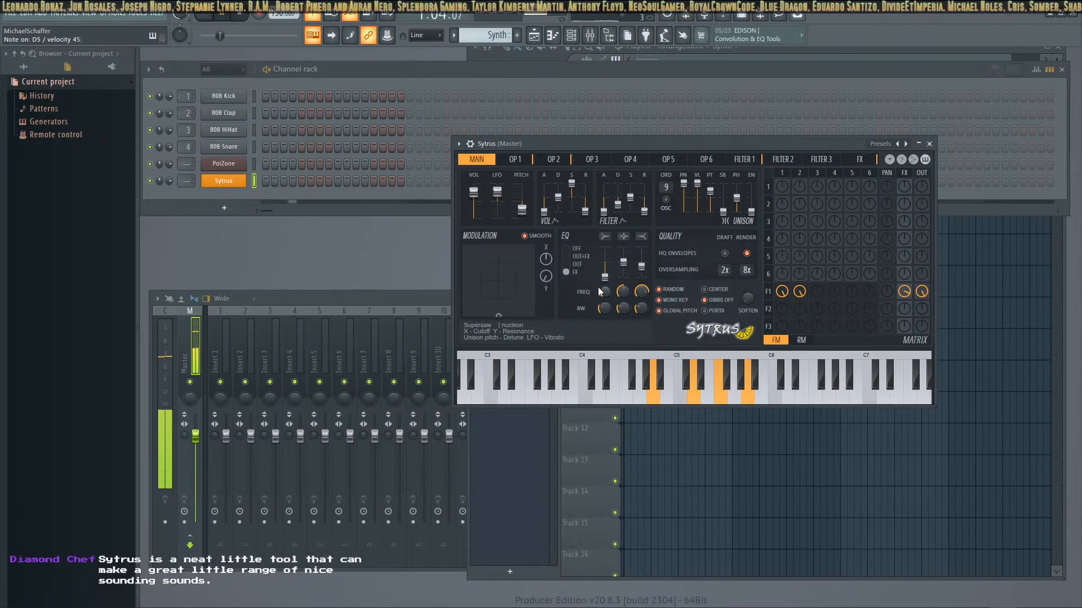
click(239, 13)
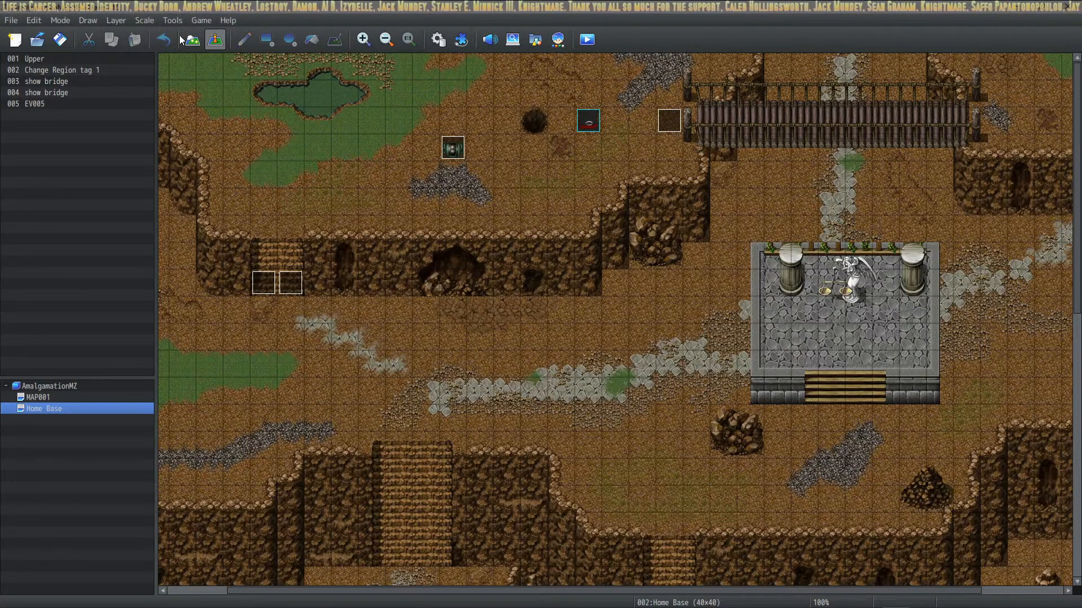
Switch to RPG Maker MZ, open the Plugin Manager and check the VisuMZ_1_SkillsStatesCore settings without changing them
click(588, 47)
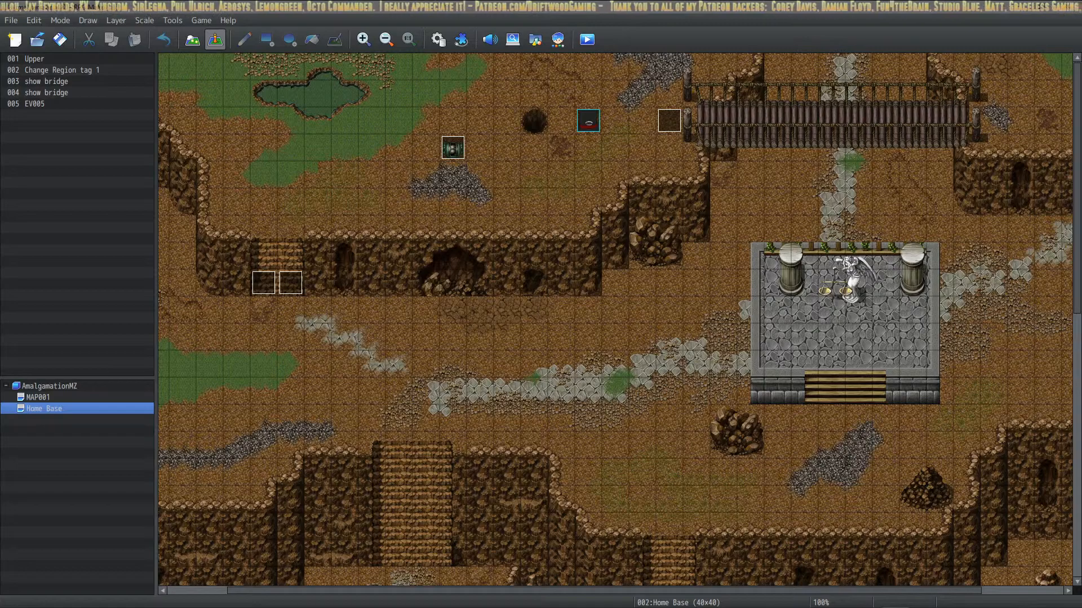
click(469, 35)
double_click(482, 222)
click(838, 482)
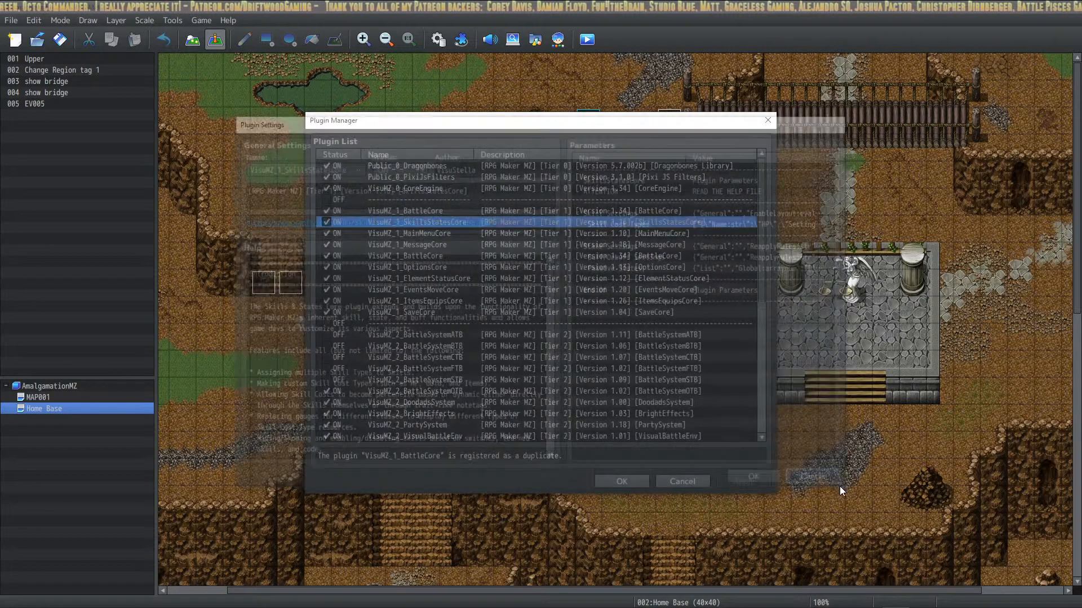
Select every plugin in the Plugin List, refresh the selected plugins and accept the Plugin Manager
click(477, 255)
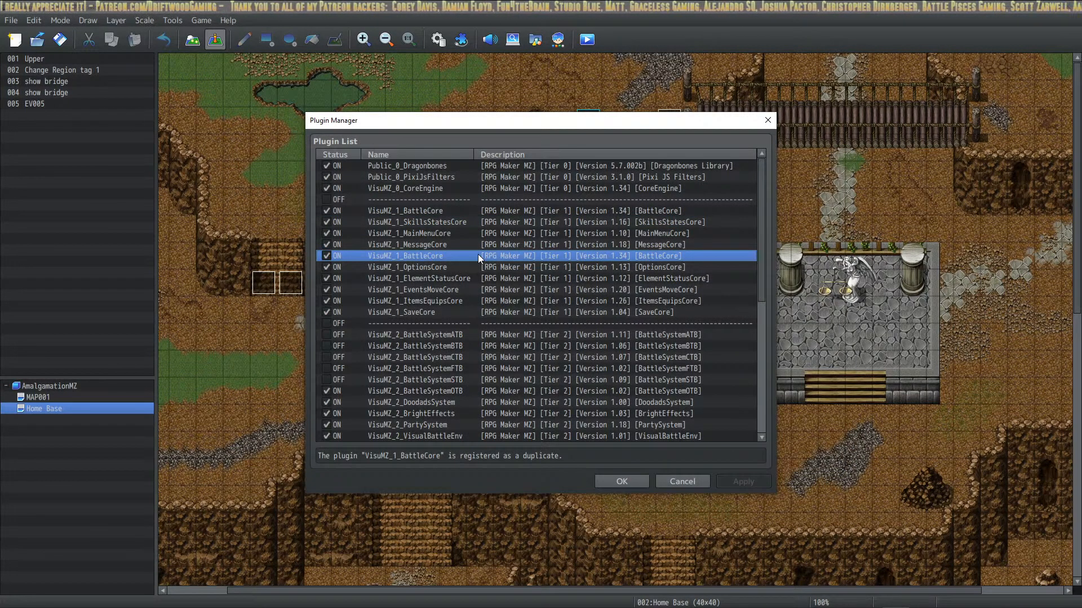
key(ctrl+a)
right_click(481, 254)
click(536, 407)
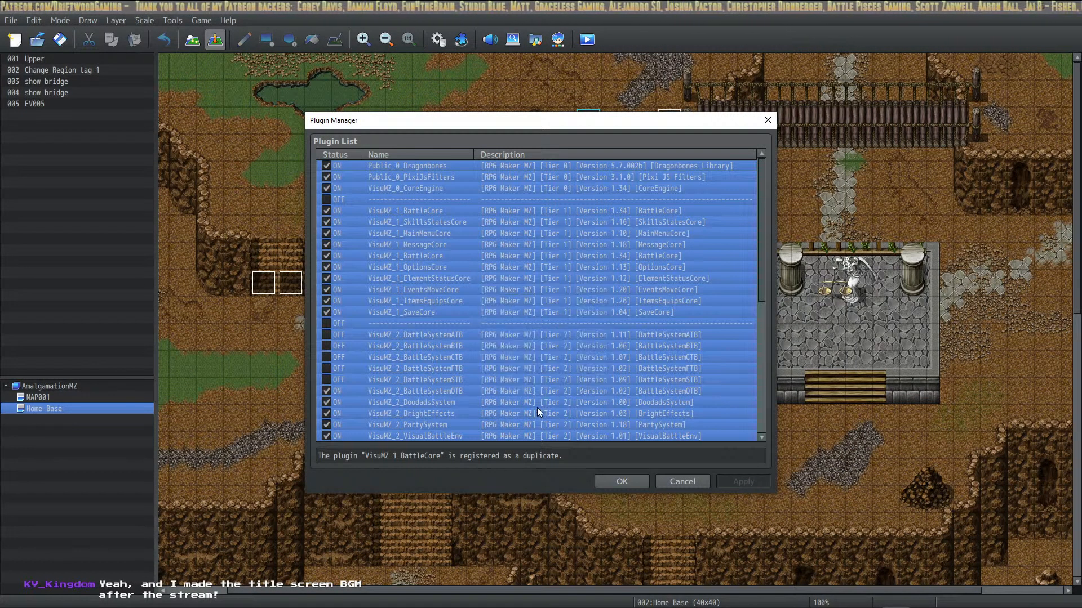
drag(758, 238, 753, 432)
click(742, 480)
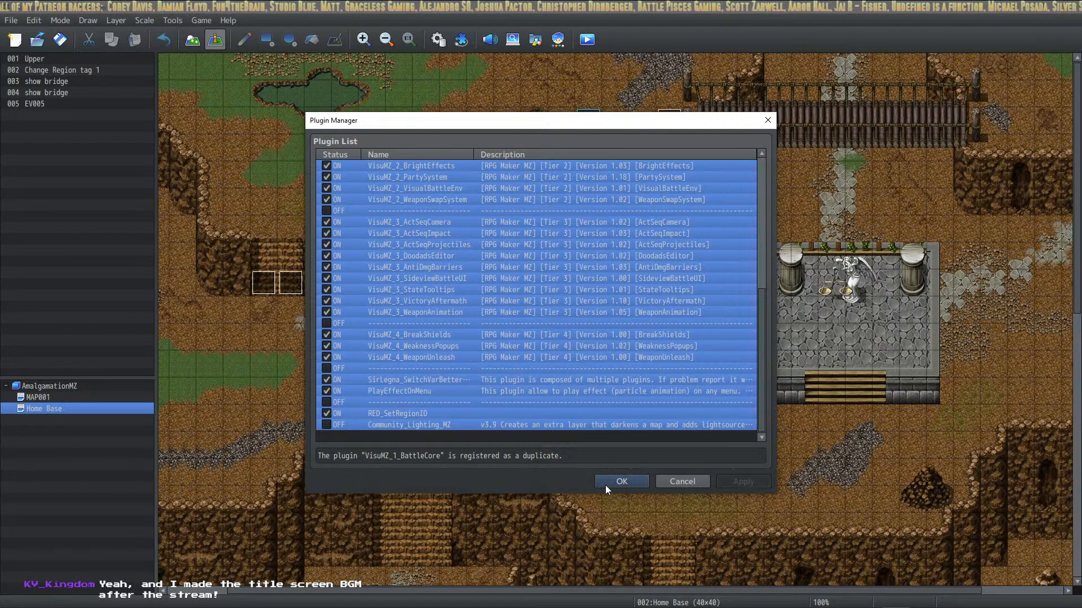
click(620, 482)
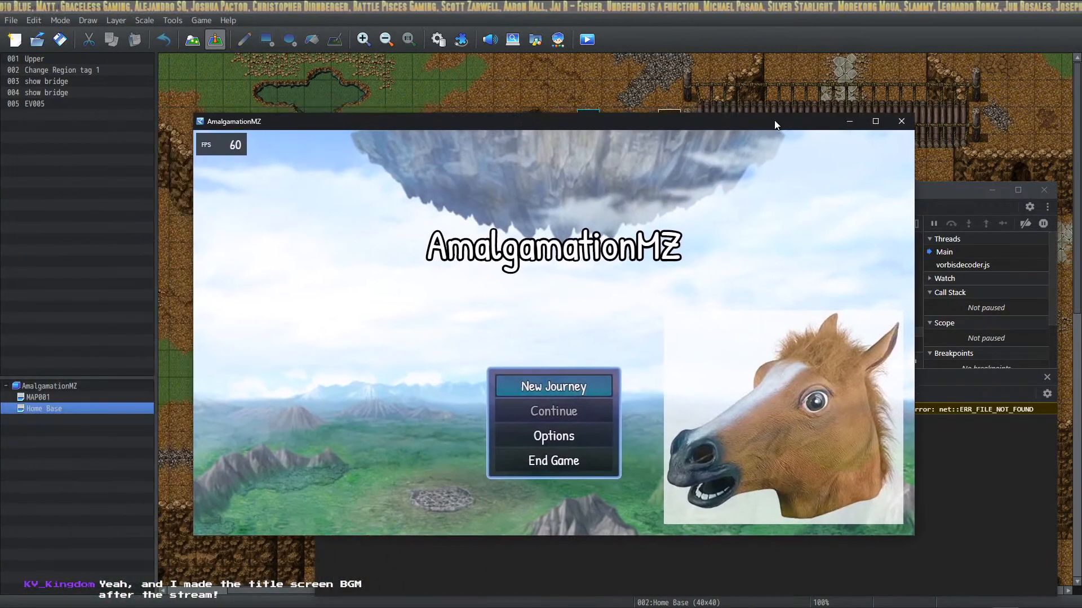
Begin a New Journey in the AmalgamationMZ playtest and fight the cave battle using each party member's basic attack
drag(772, 124, 716, 156)
click(525, 417)
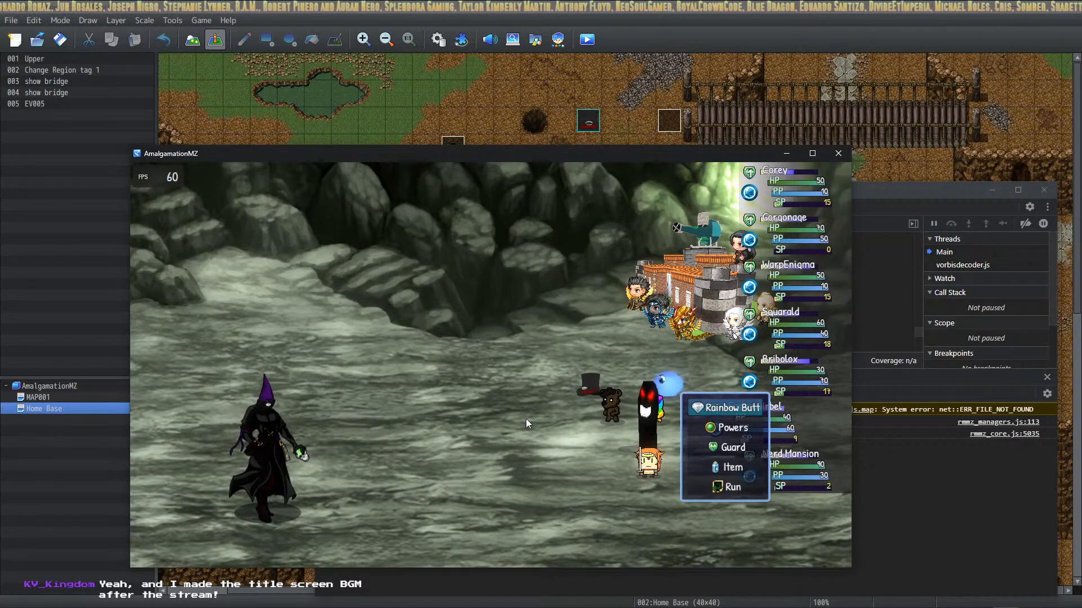
key(Return)
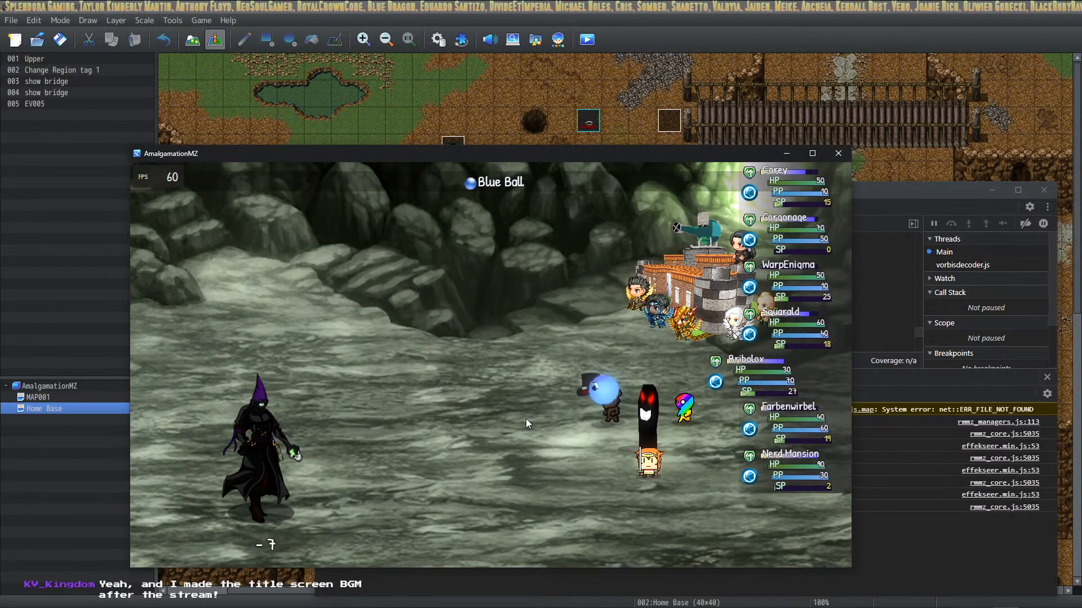
key(Return)
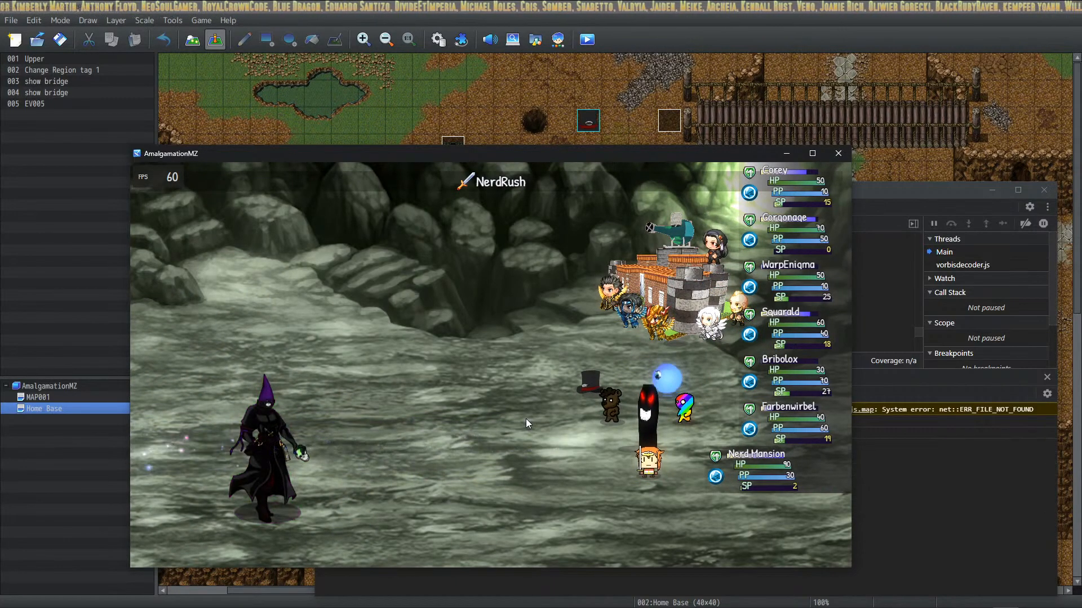
key(Return)
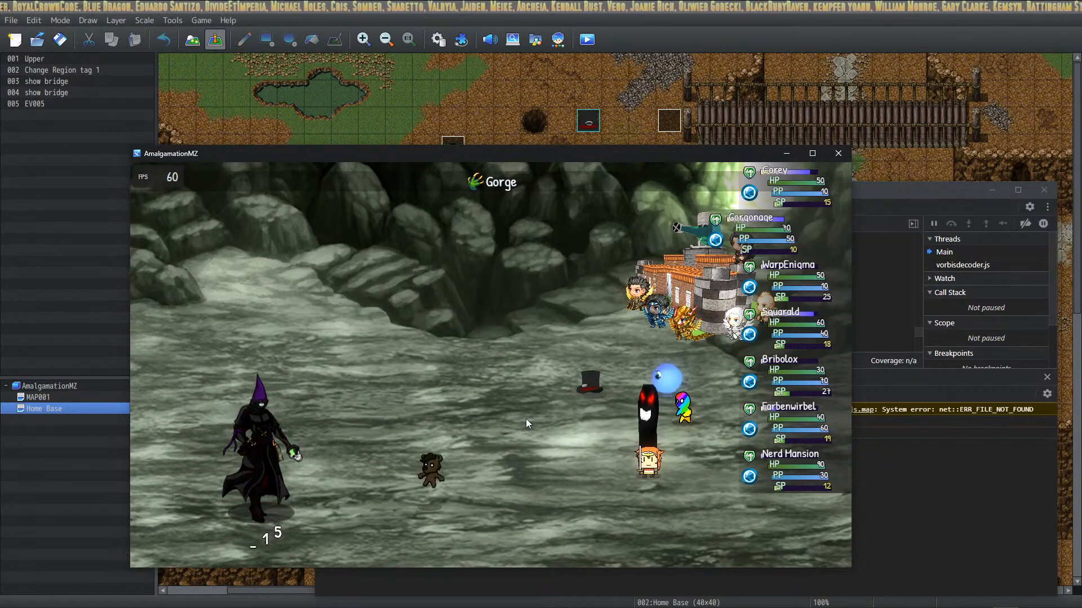
key(Return)
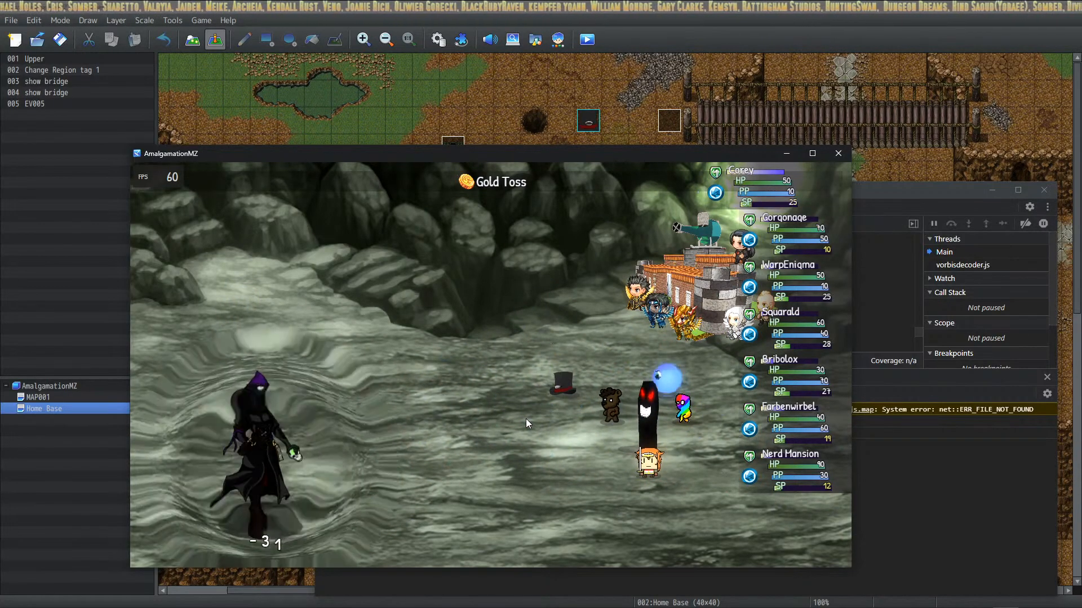
key(Return)
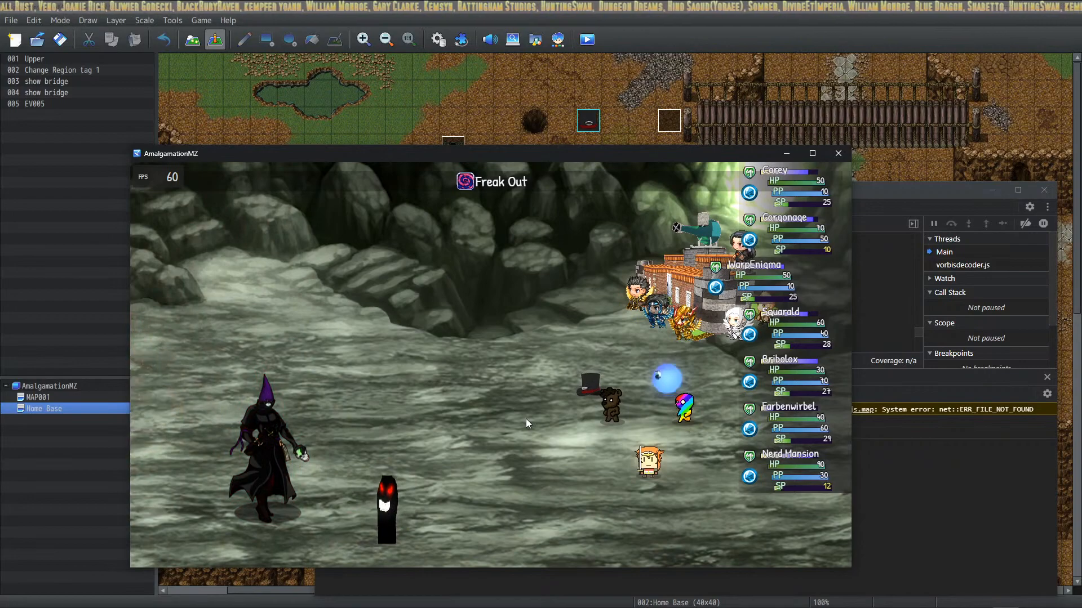
key(Return)
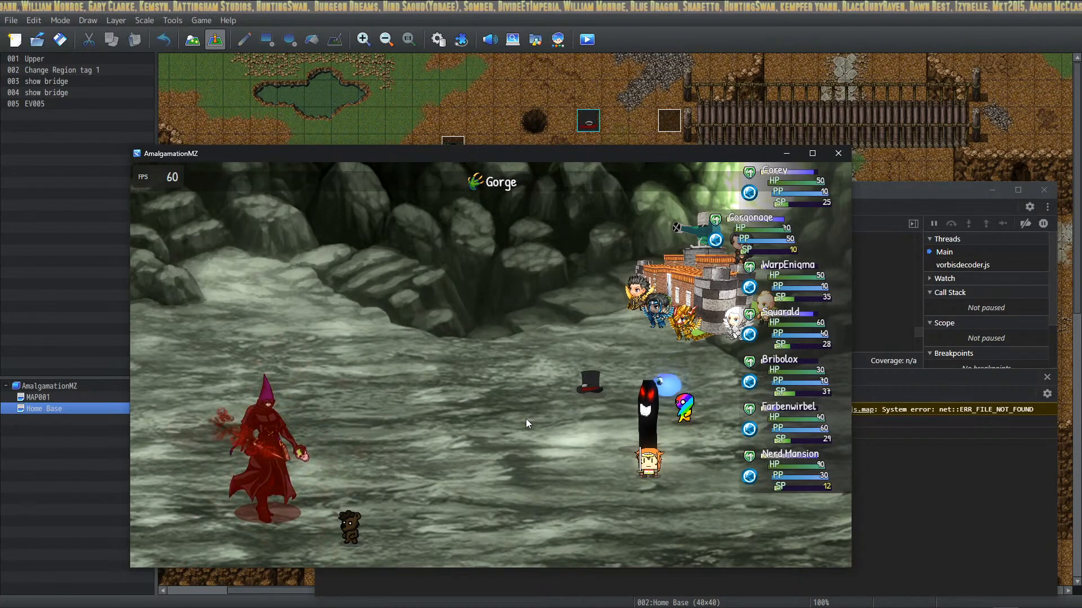
key(Return)
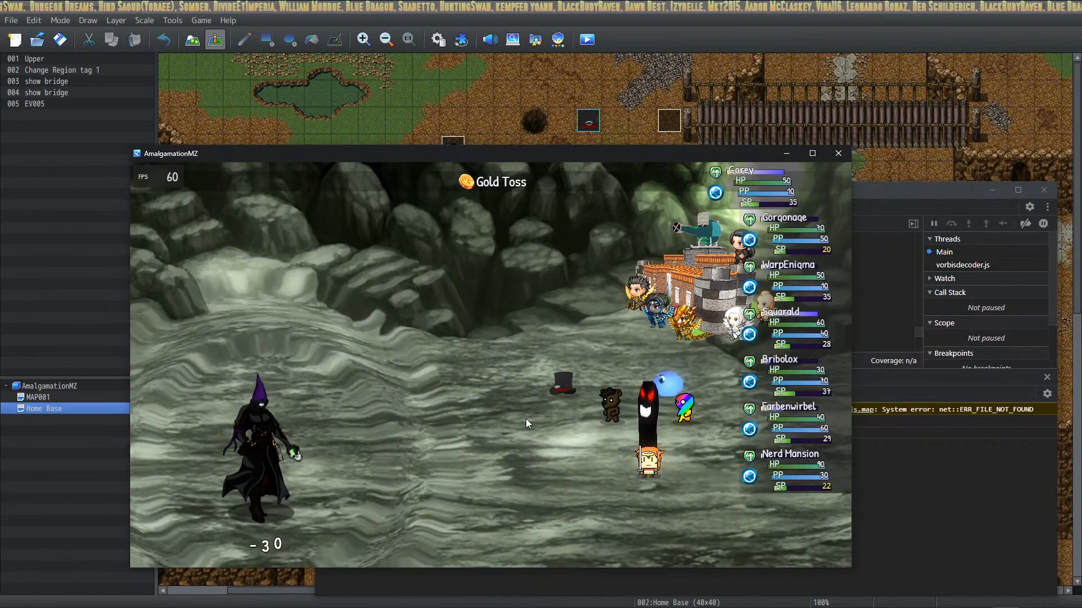
key(Return)
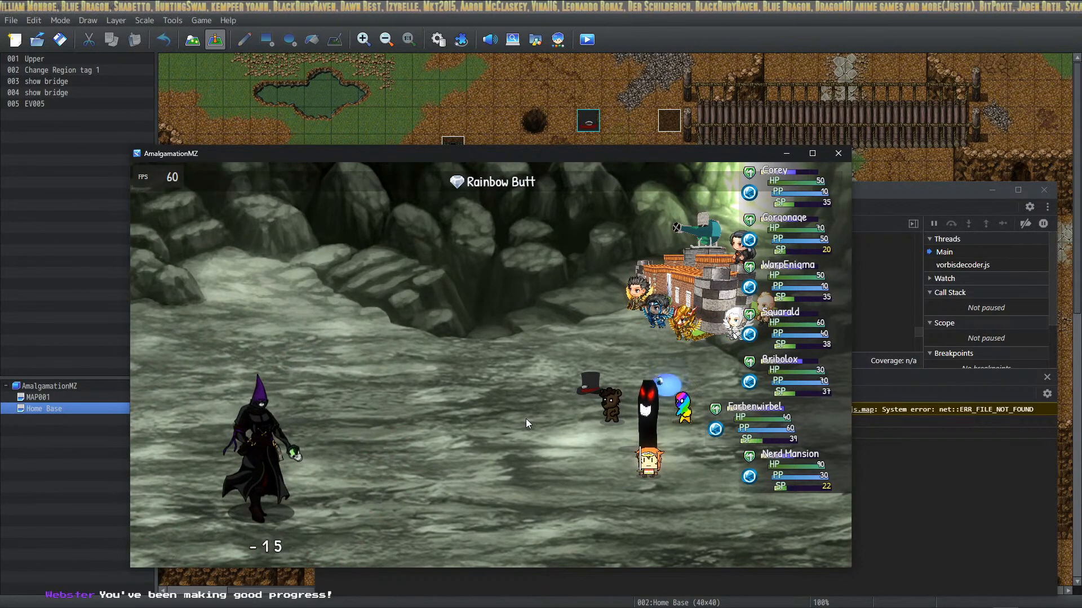
key(Return)
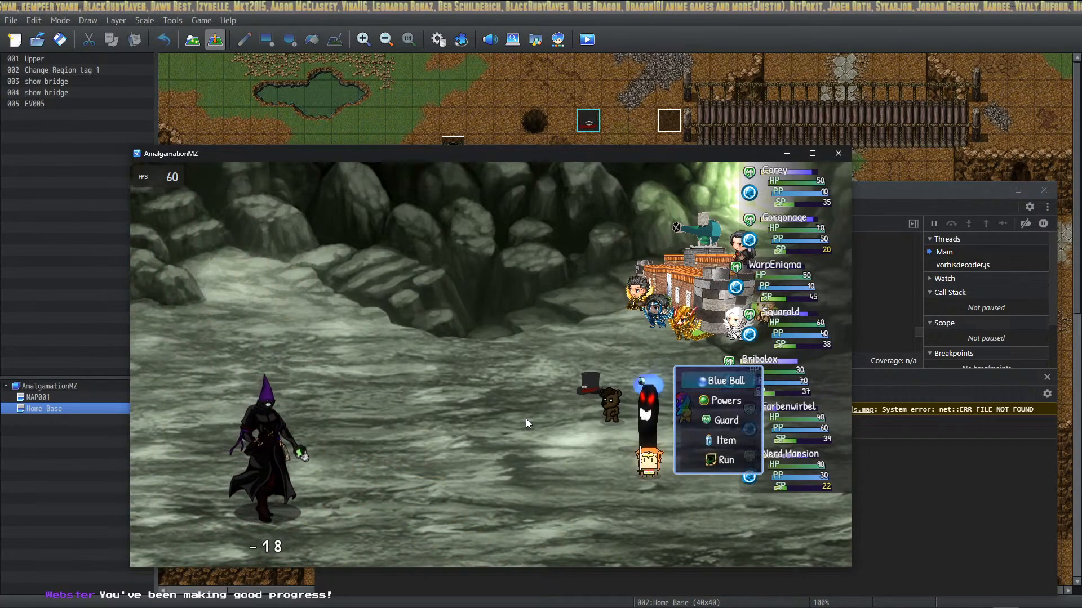
key(Return)
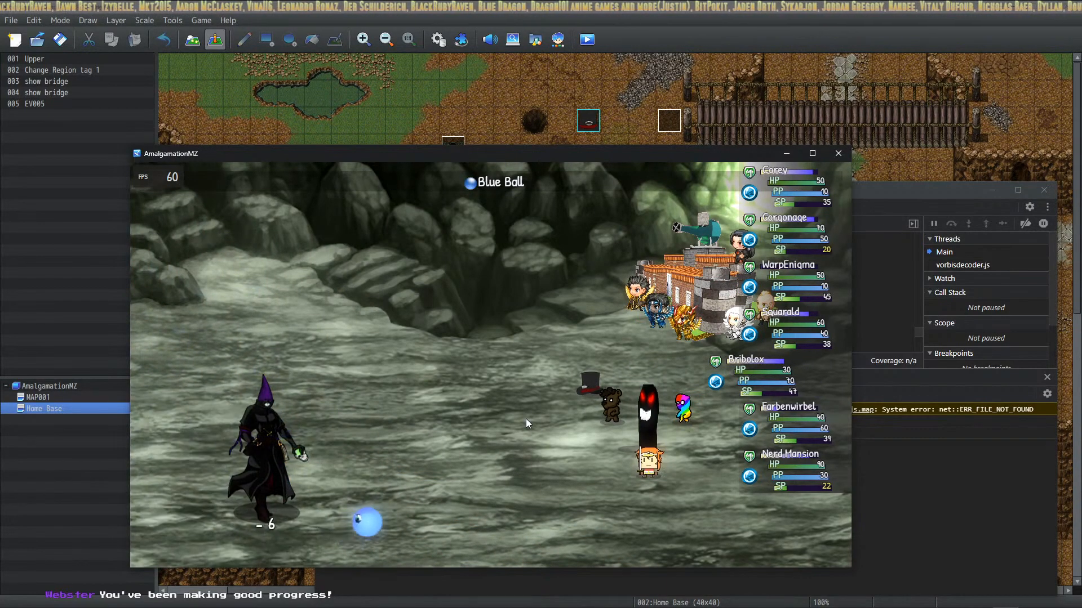
key(Return)
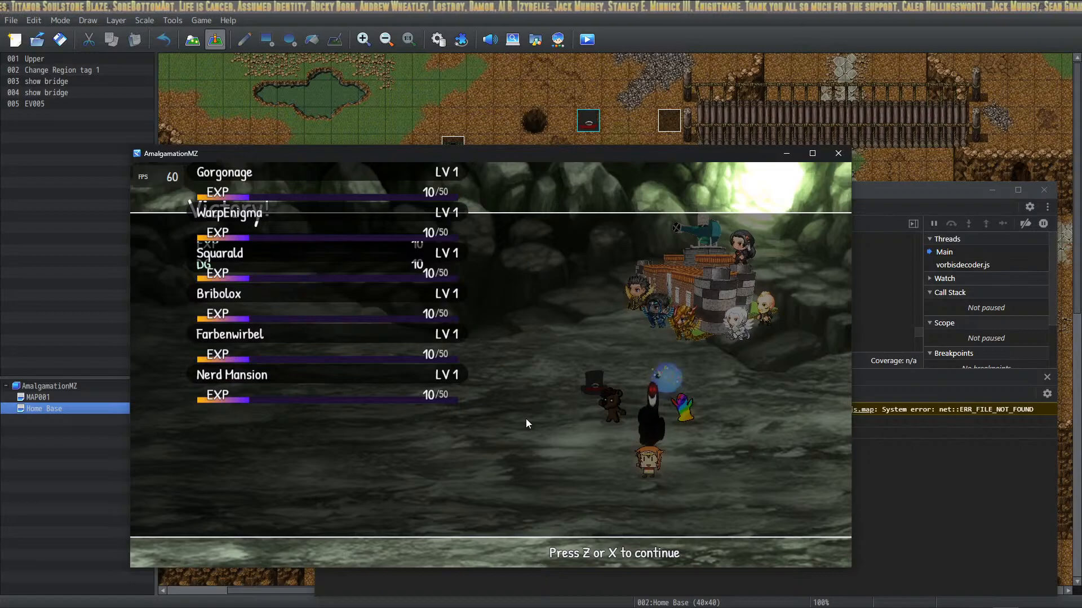
Dismiss the victory results, walk the party around the Home Base map and close the playtest window
key(z)
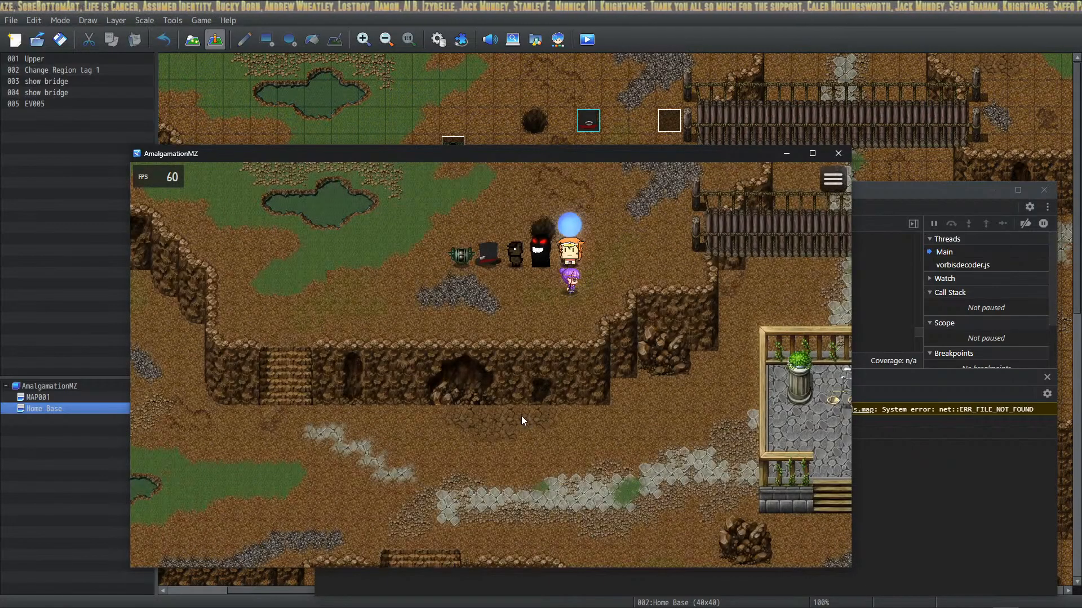
key(Down)
key(Left)
key(Up)
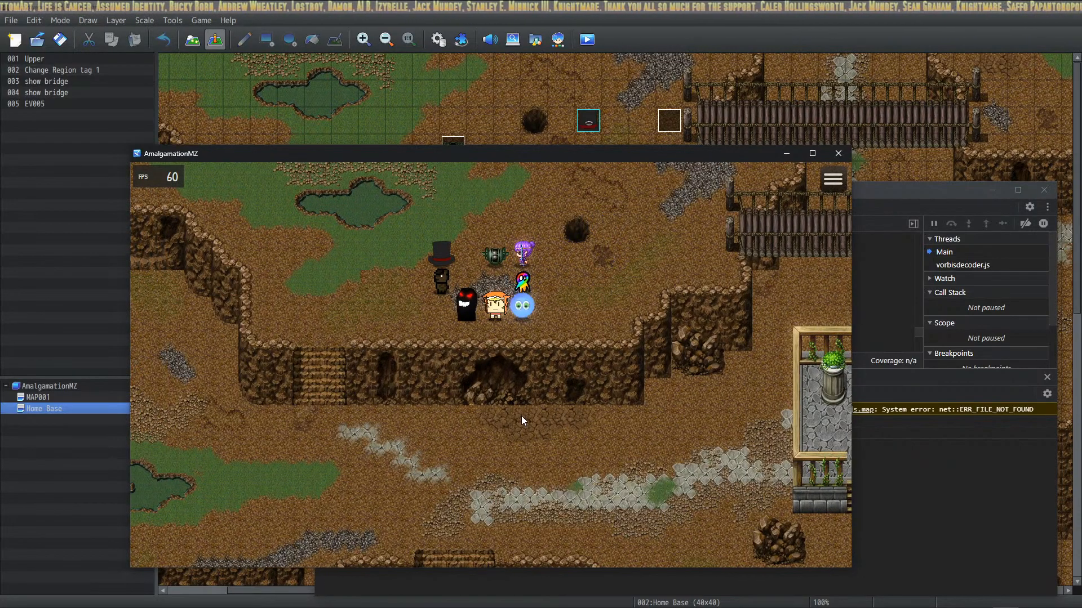
click(844, 157)
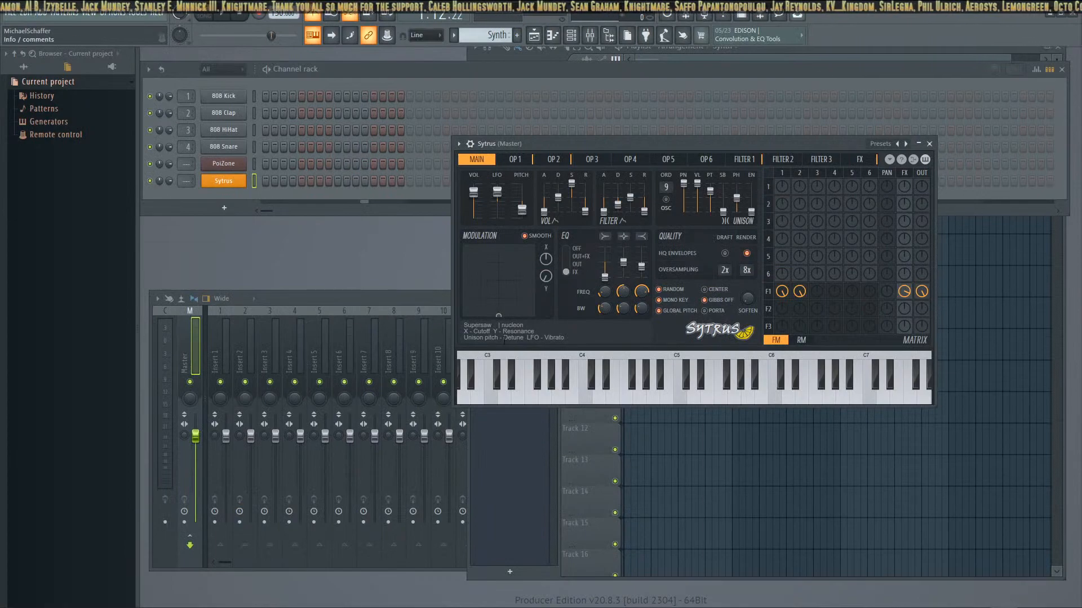
click(625, 394)
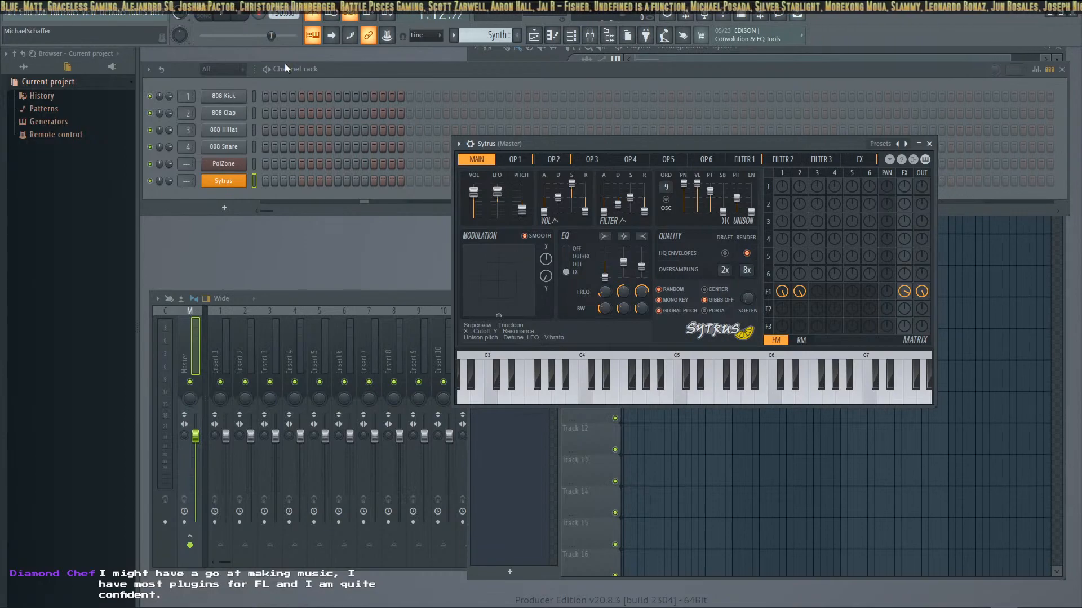
Switch to FL Studio and audition single notes and chords on the Sytrus Supersaw sound
key(z)
key(c)
key(b)
key(m)
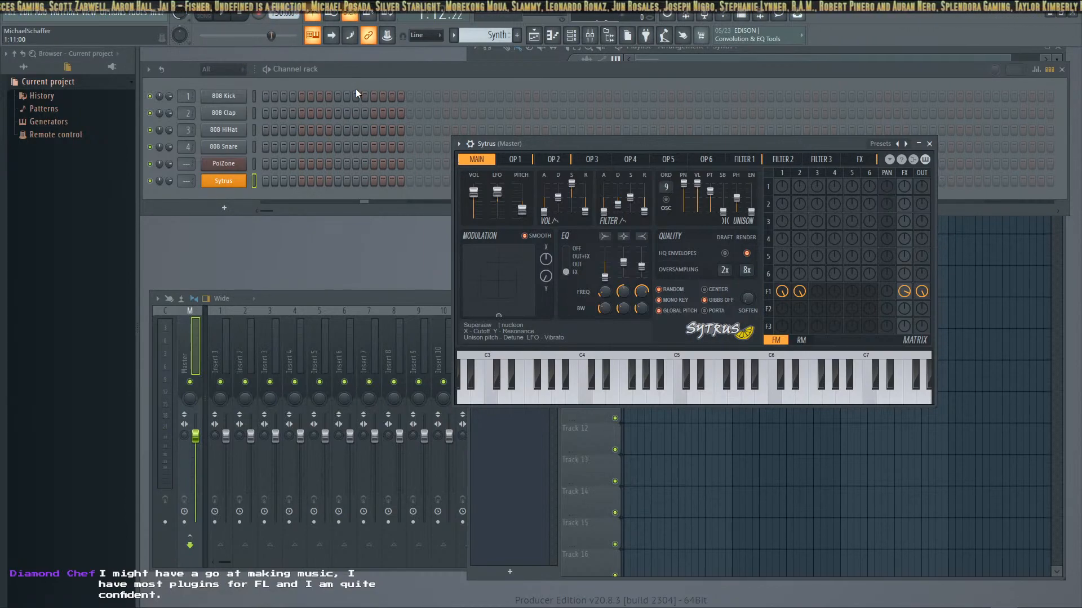
key(z)
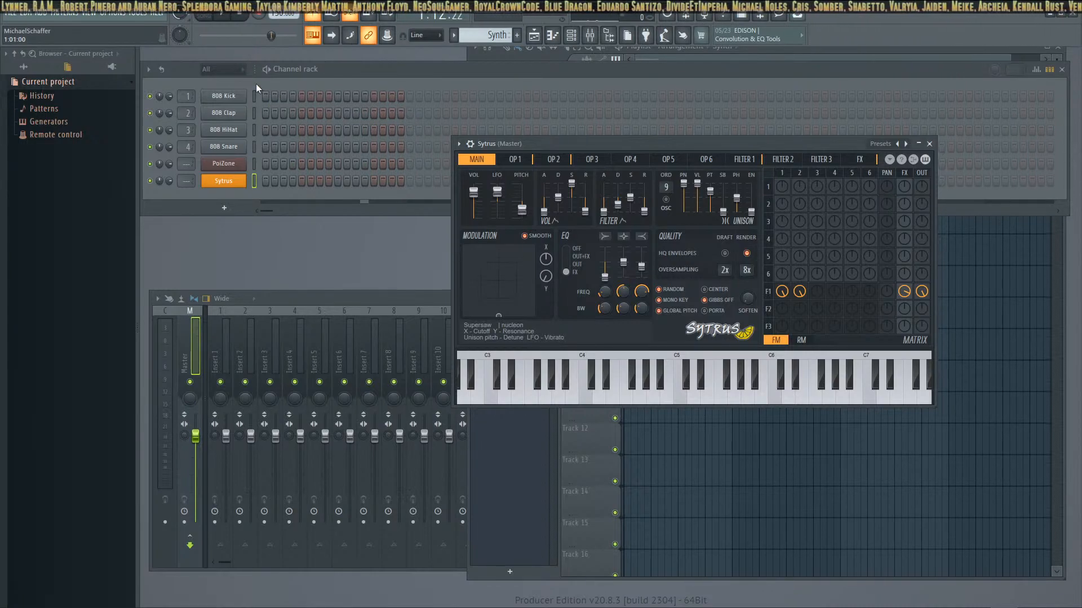
key(z)
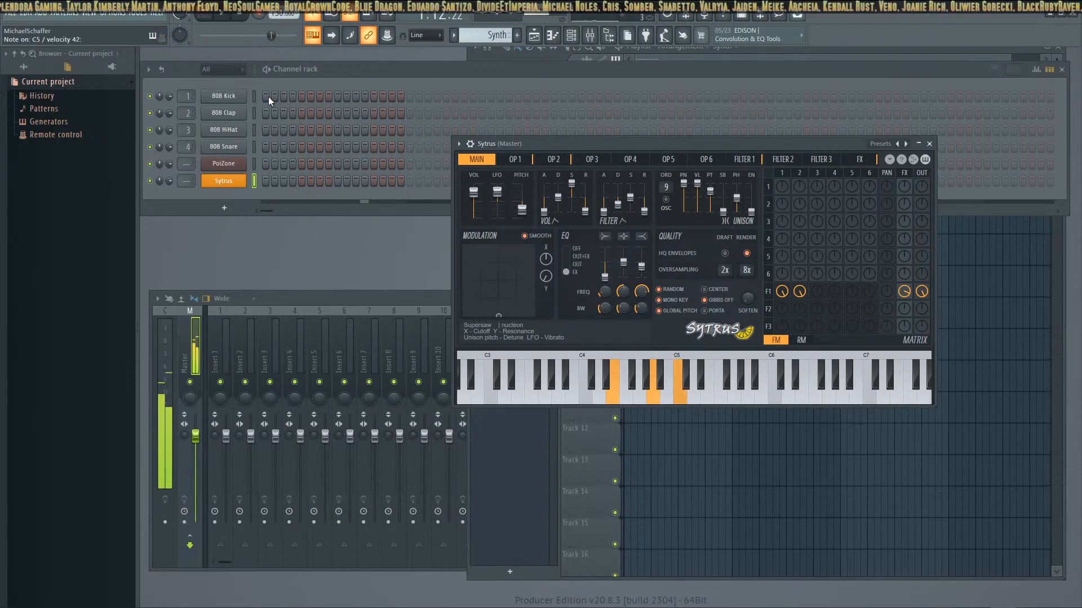
Move the Channel rack down to uncover the playlist and clear the trial first step on 808 Kick
click(267, 96)
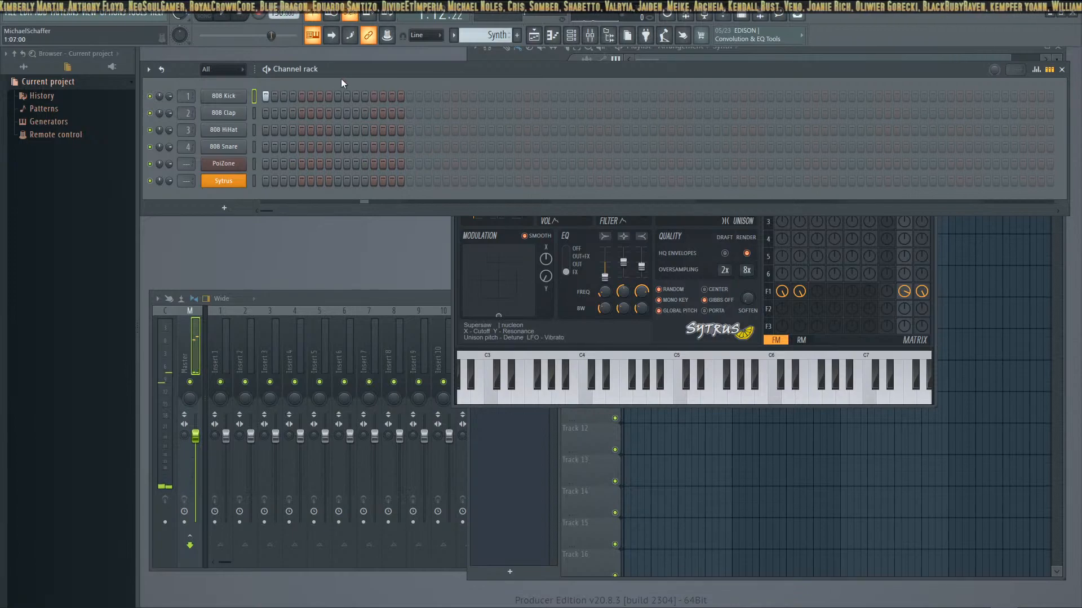
drag(352, 74, 349, 115)
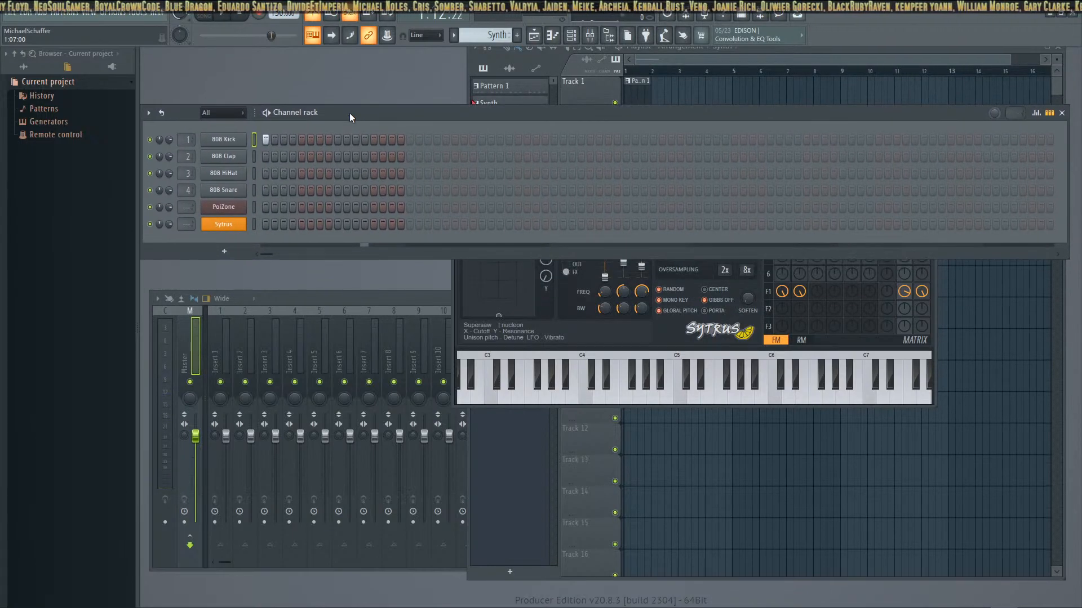
click(265, 138)
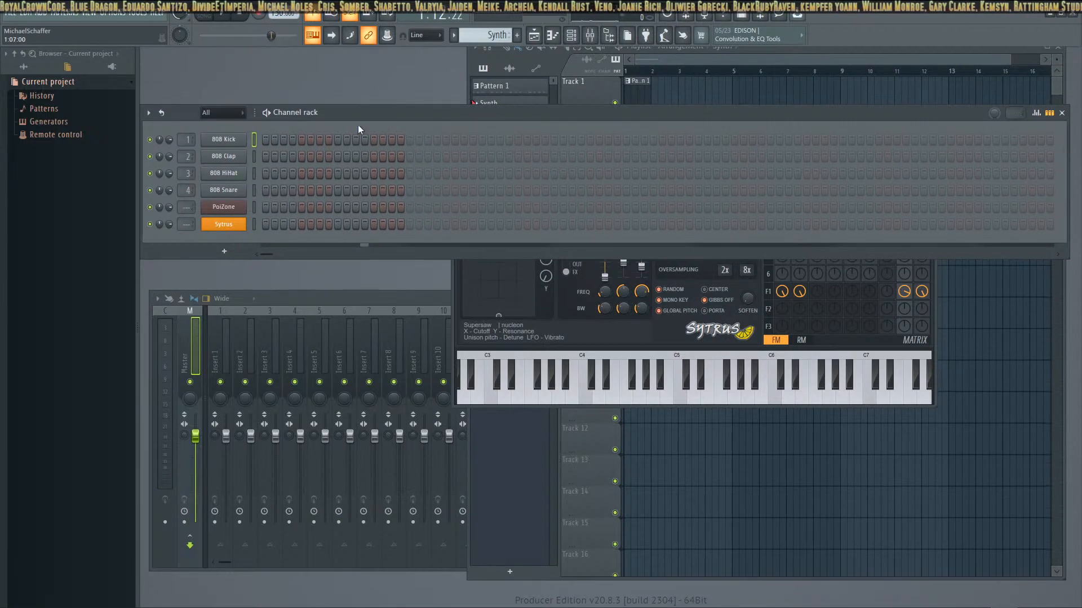
Select Pattern 1 and paint it repeatedly along Track 1 so it fills bars 1 through 11
click(634, 81)
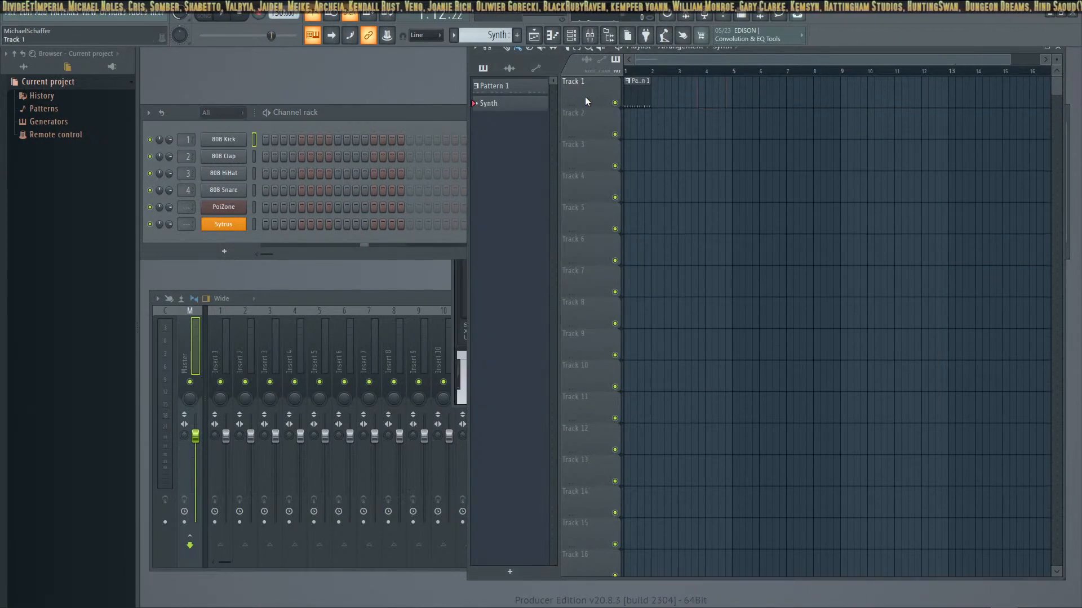
click(513, 85)
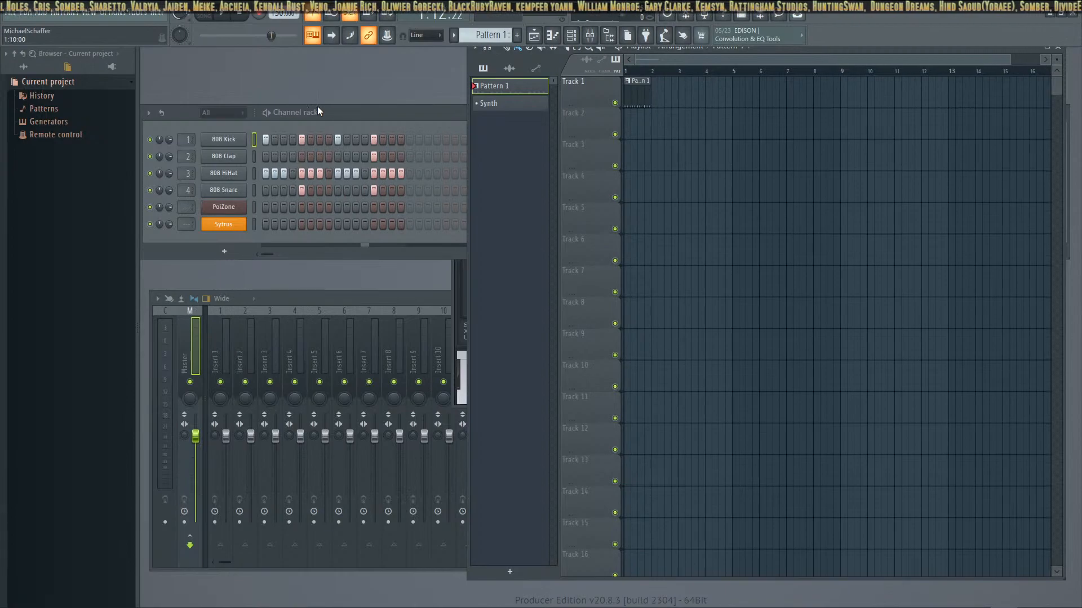
click(671, 87)
click(687, 97)
drag(697, 95, 908, 99)
drag(732, 94, 717, 96)
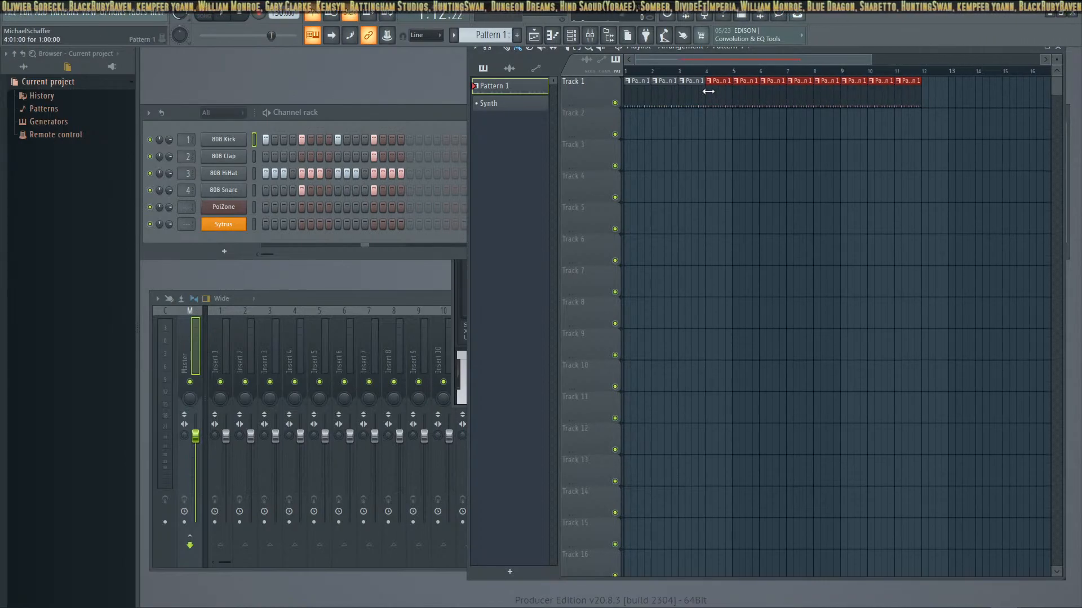
Listen to Pattern 1 on its own and to the song arrangement, and stop playback
click(227, 18)
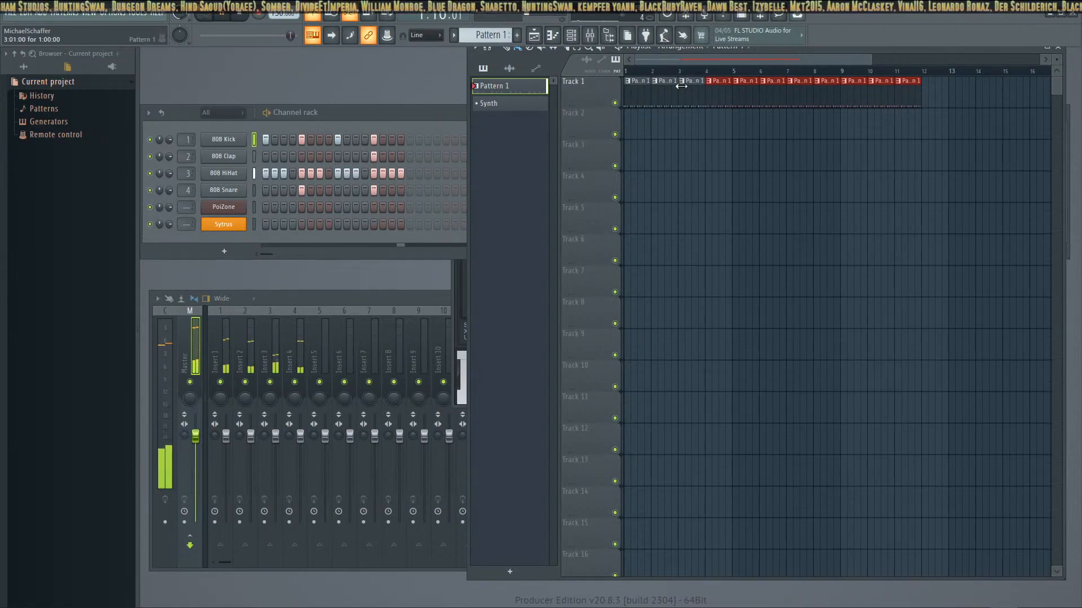
click(205, 18)
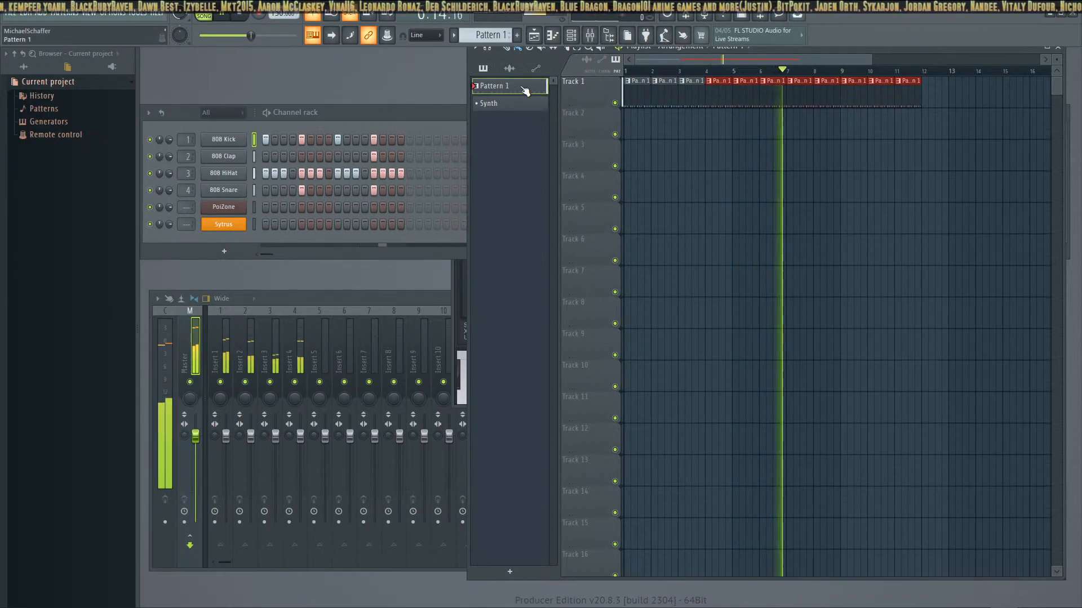
click(241, 16)
Clear the surplus Pattern 1 clips from Track 1, leaving four consecutive clips in bars 1 to 4
mouse_move(916, 97)
mouse_down()
mouse_move(676, 97)
mouse_move(902, 96)
mouse_up()
click(666, 98)
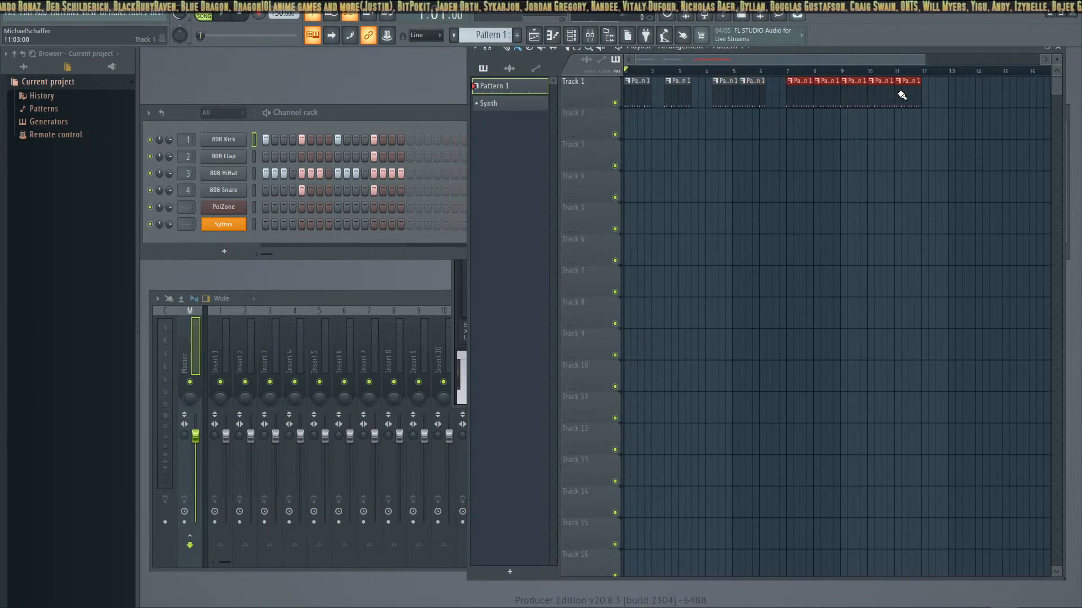
drag(751, 92, 640, 97)
drag(813, 94, 663, 96)
right_click(748, 96)
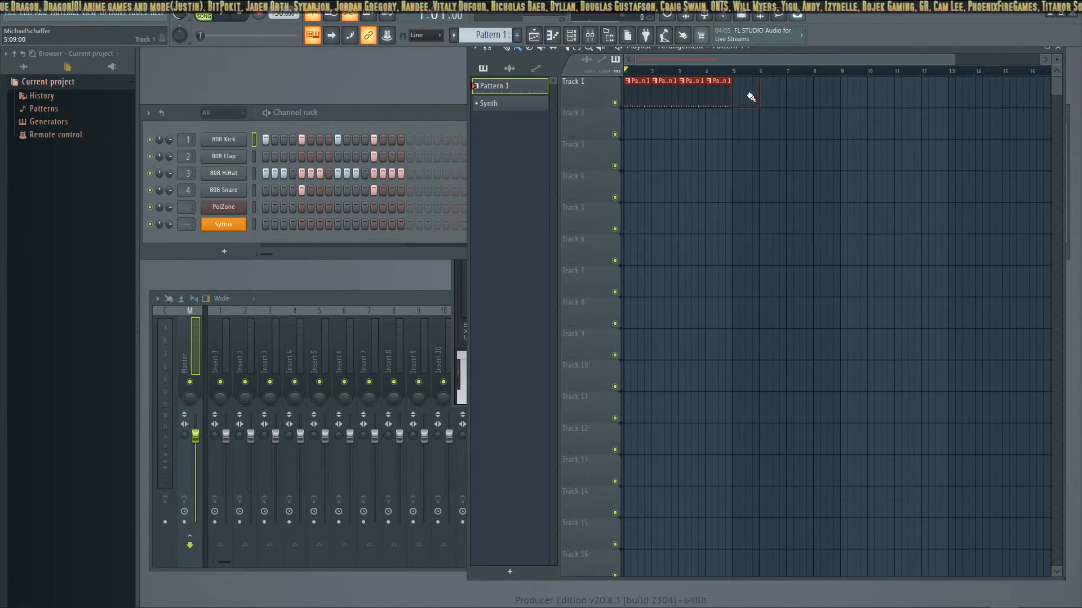
Select the Synth pattern and open the Sytrus, 808 Kick and 808 Clap channels to audition their sounds
click(488, 103)
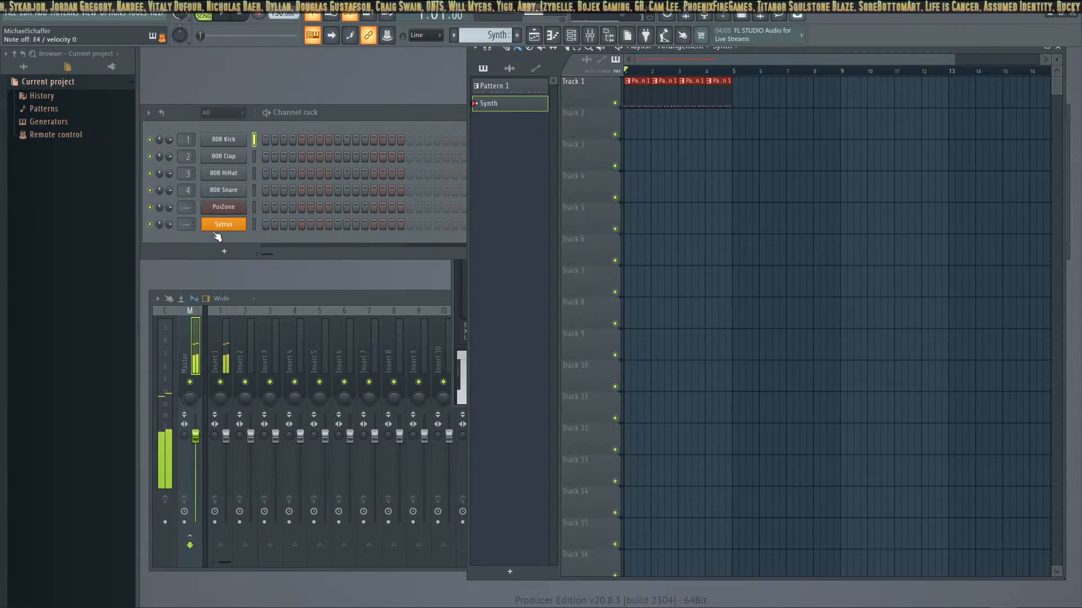
click(388, 232)
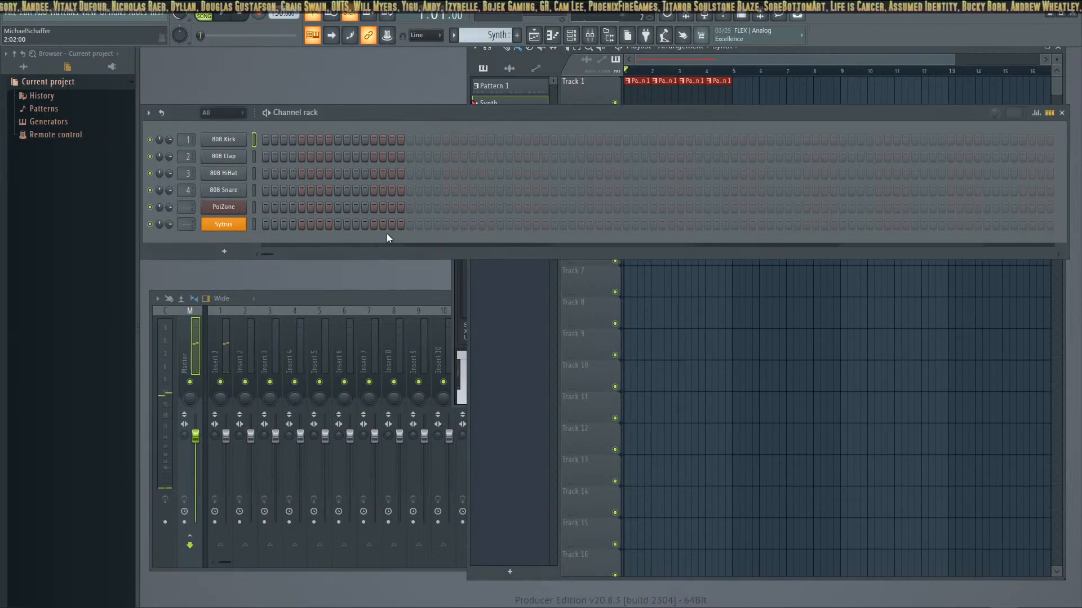
click(223, 225)
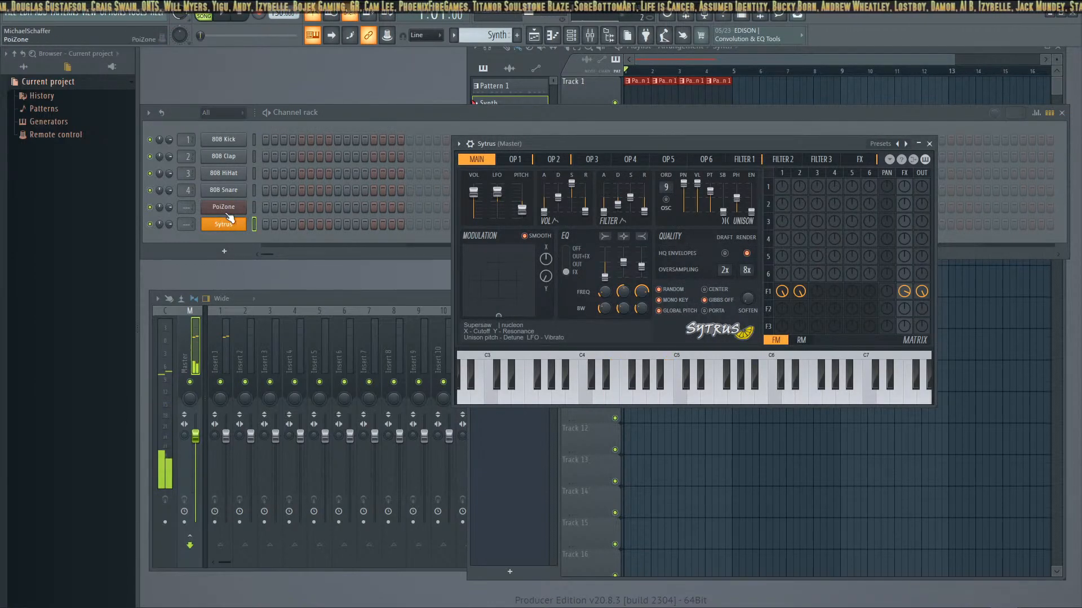
click(242, 142)
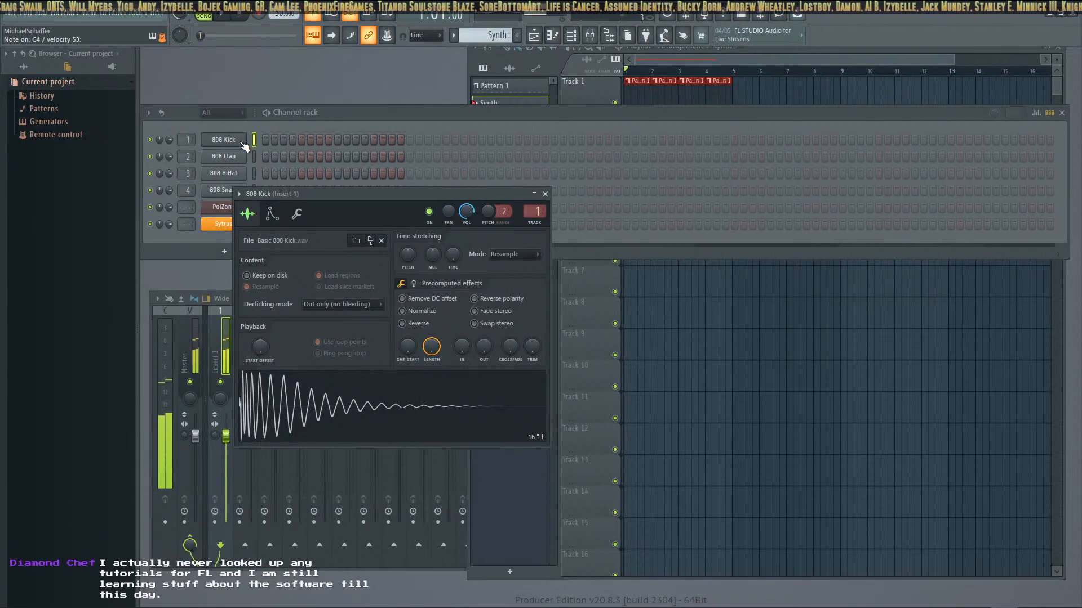
click(222, 158)
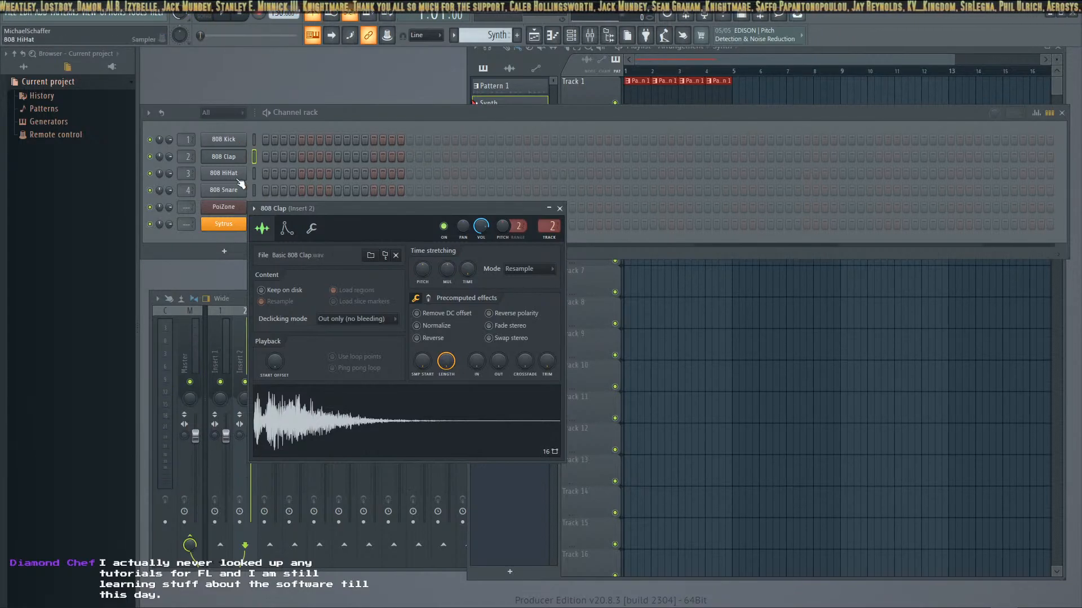
drag(324, 208, 398, 212)
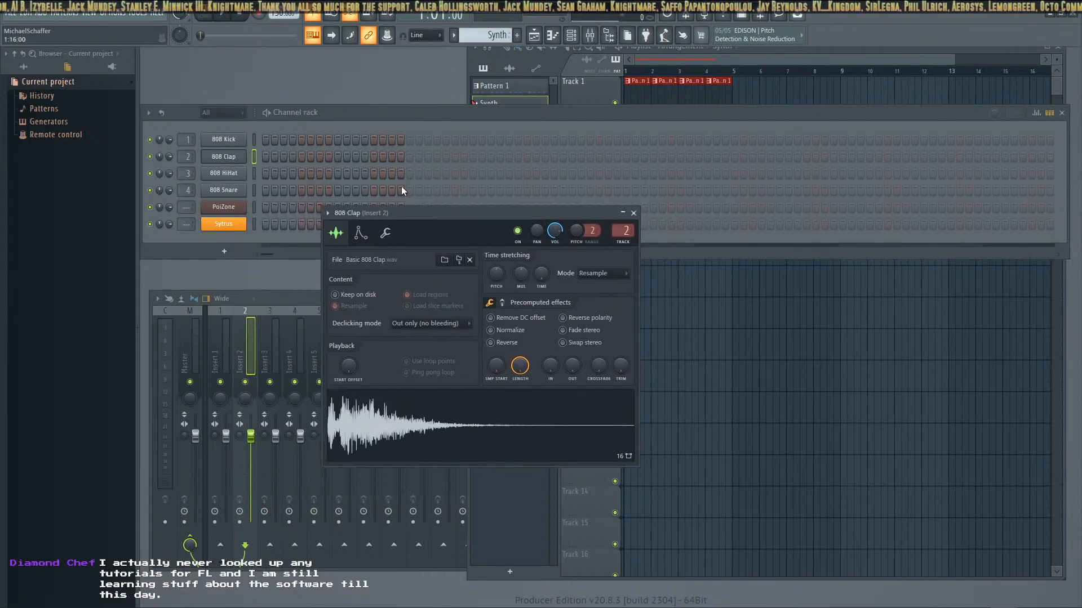
mouse_move(441, 115)
mouse_down()
mouse_move(454, 180)
mouse_move(458, 140)
mouse_move(437, 188)
mouse_move(434, 121)
mouse_up()
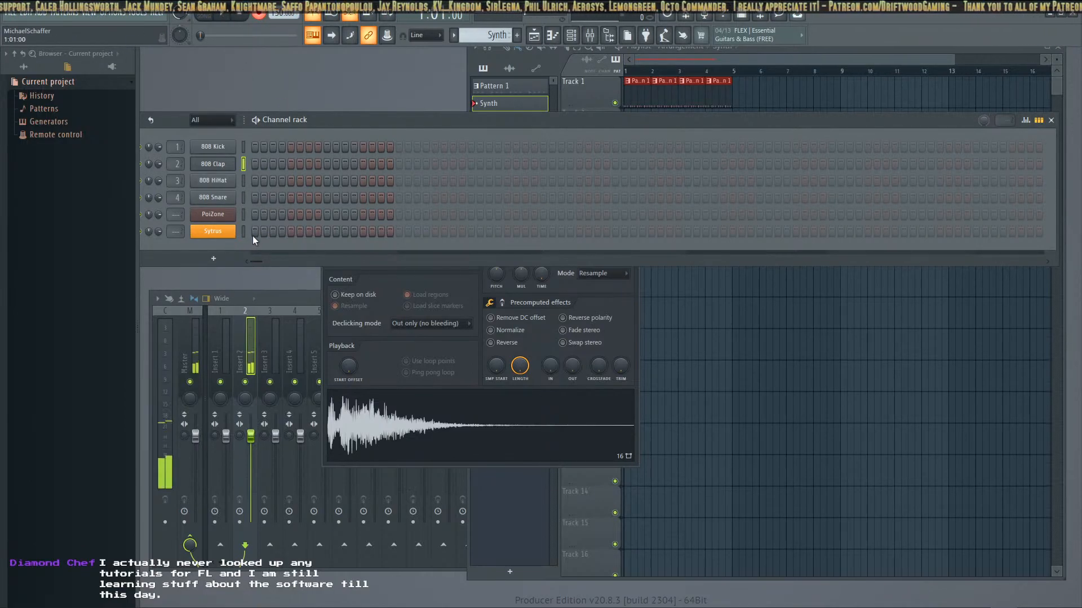
Try recording a live 808 Kick rhythm on F4 into the Synth pattern and play it back
click(223, 147)
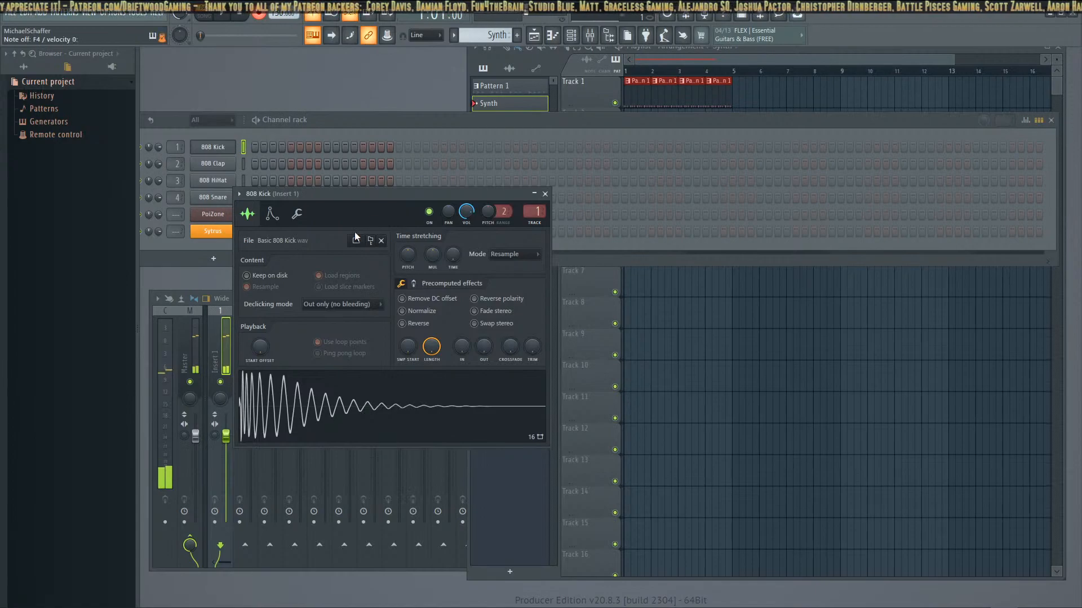
click(225, 18)
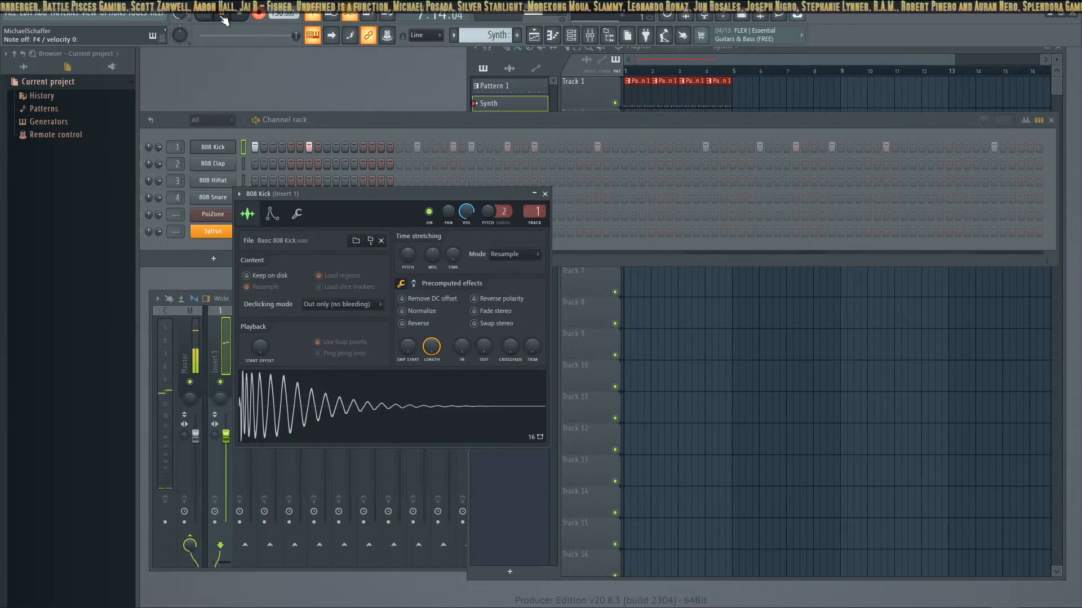
key(space)
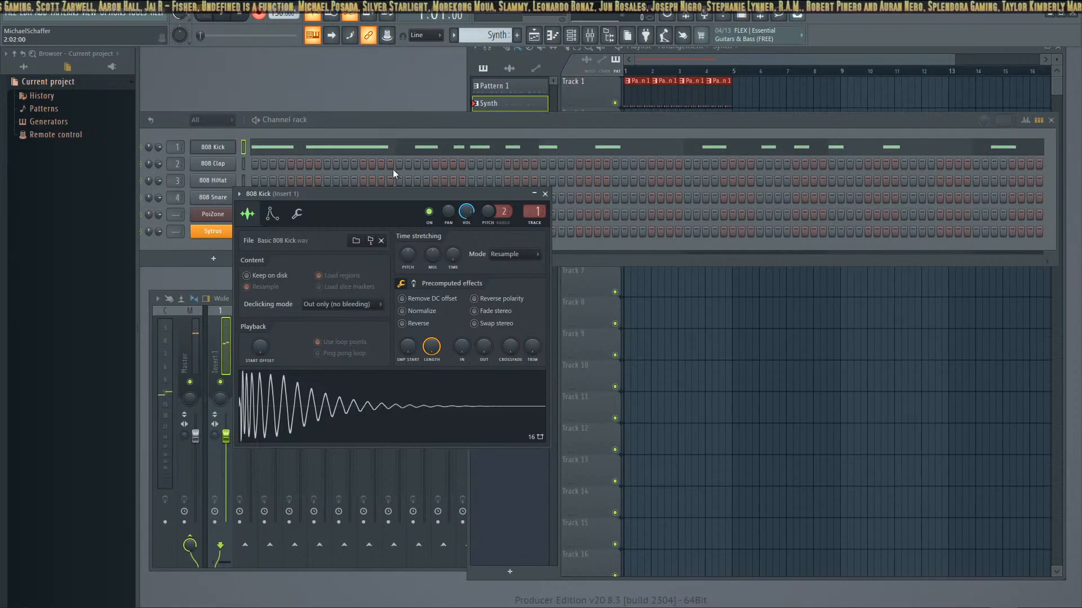
click(222, 15)
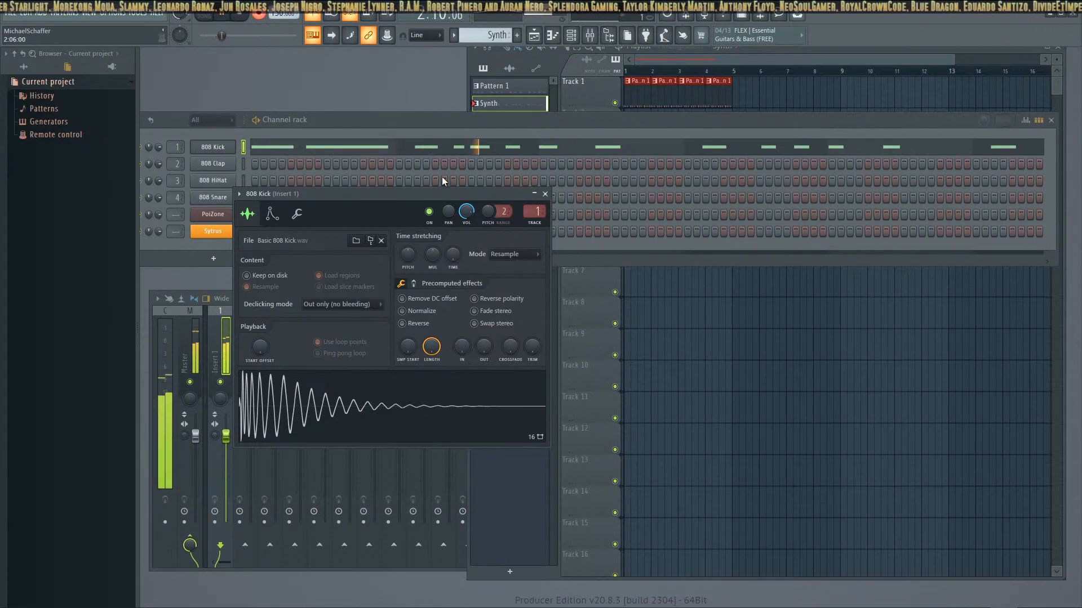
key(space)
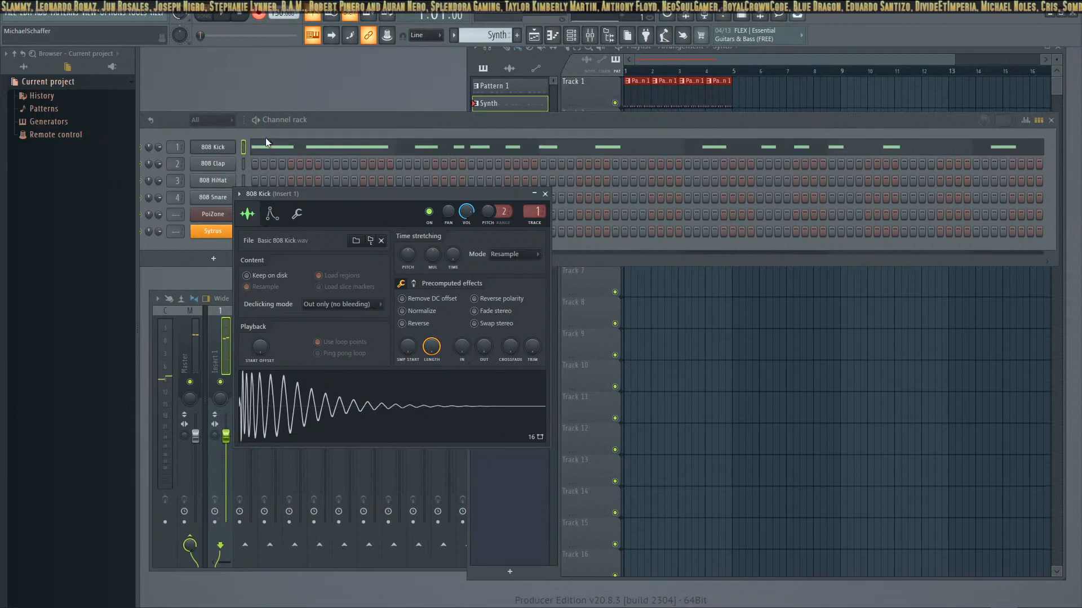
Examine the recorded 808 Kick notes in a widened Piano roll, close it and undo the recorded items
click(300, 150)
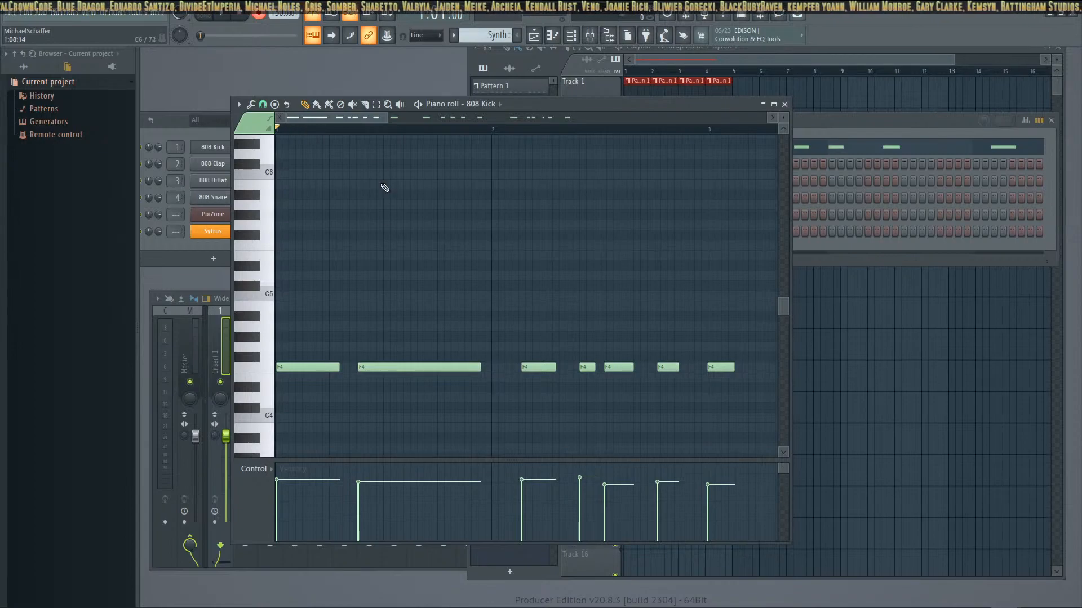
drag(789, 446, 1008, 439)
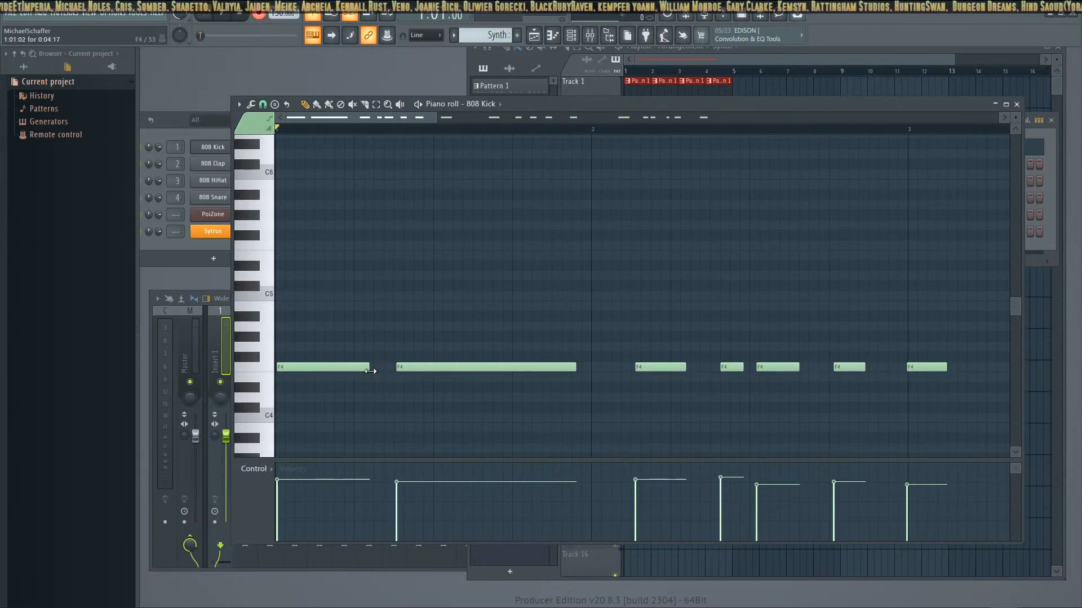
scroll(466, 393, down, 5)
scroll(463, 381, up, 4)
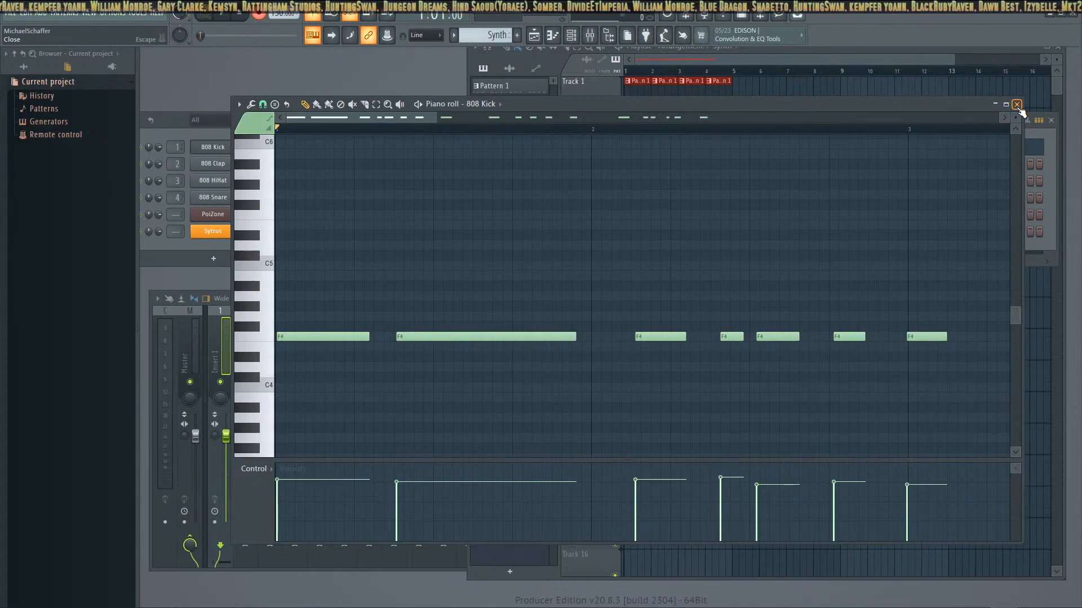
click(1016, 104)
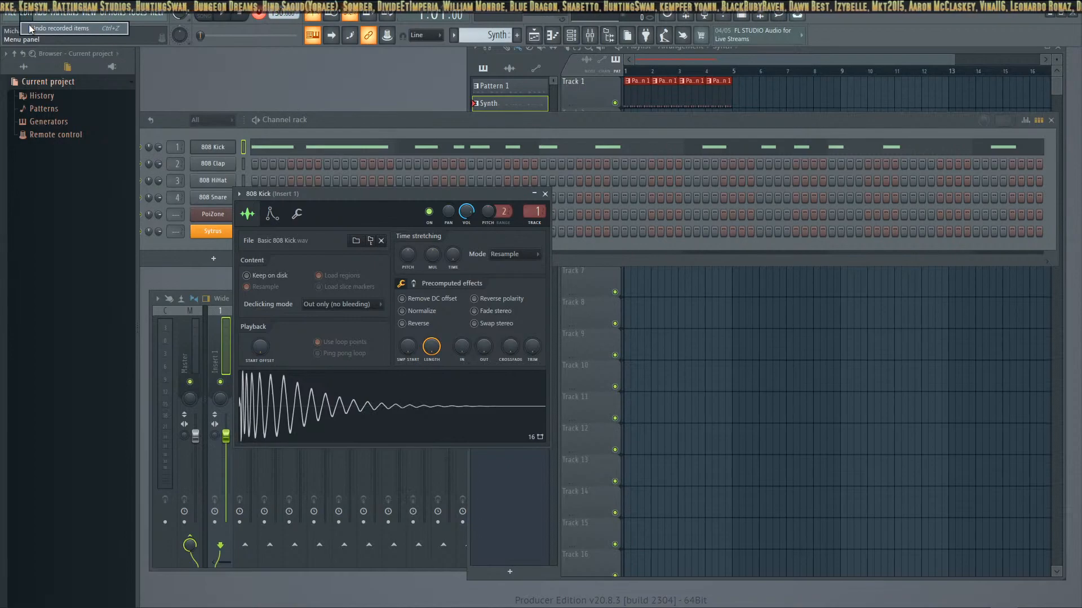
click(28, 25)
Program 808 Kick hits on steps 1, 7, 13 and 16 of the Synth pattern, plus an 808 Clap hit on step 5
click(254, 147)
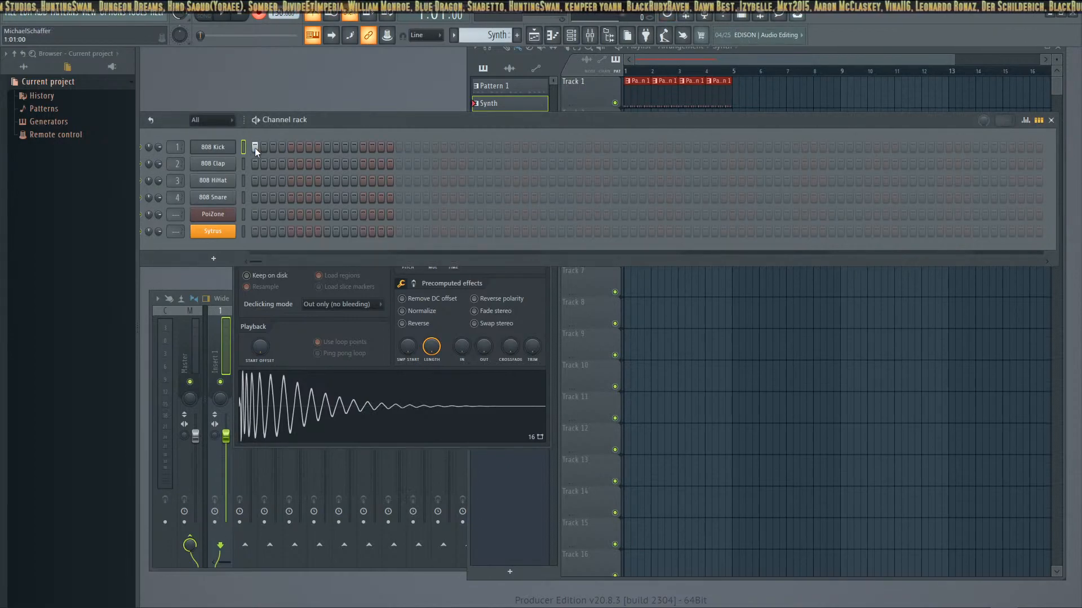
click(302, 146)
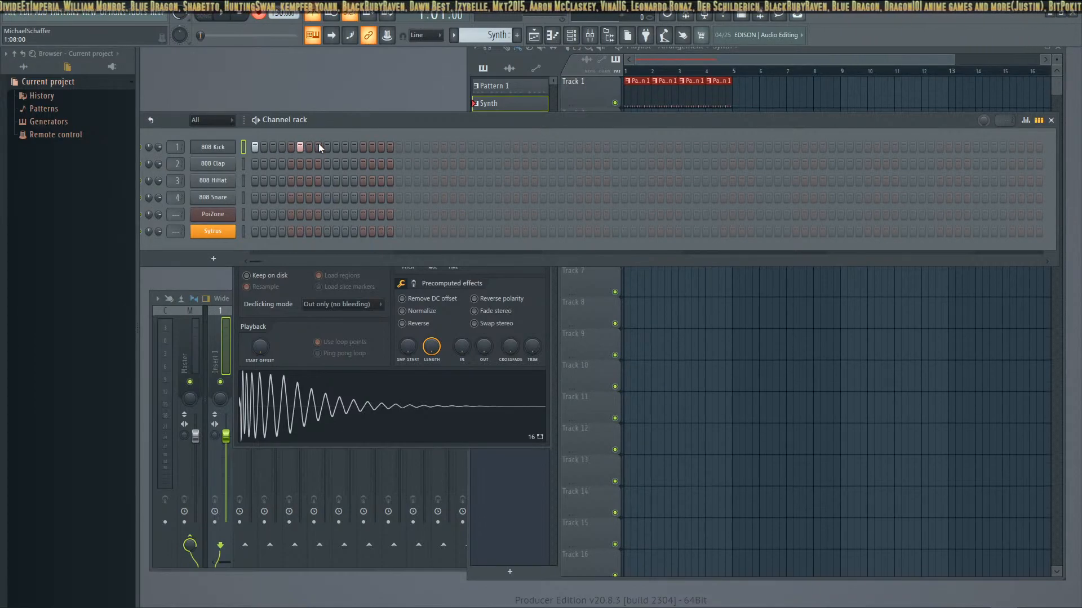
click(230, 18)
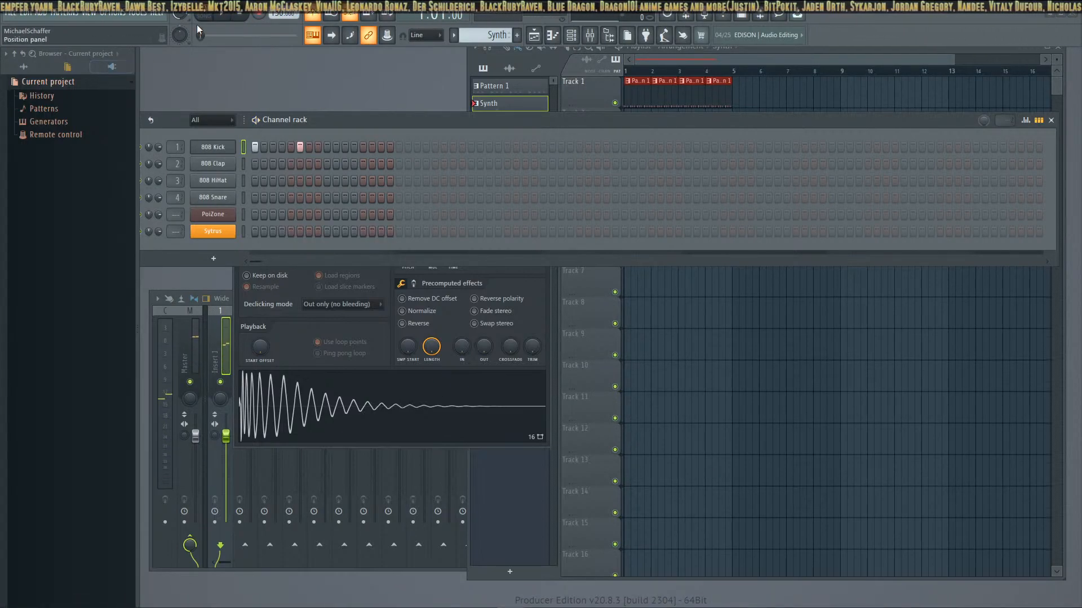
click(292, 147)
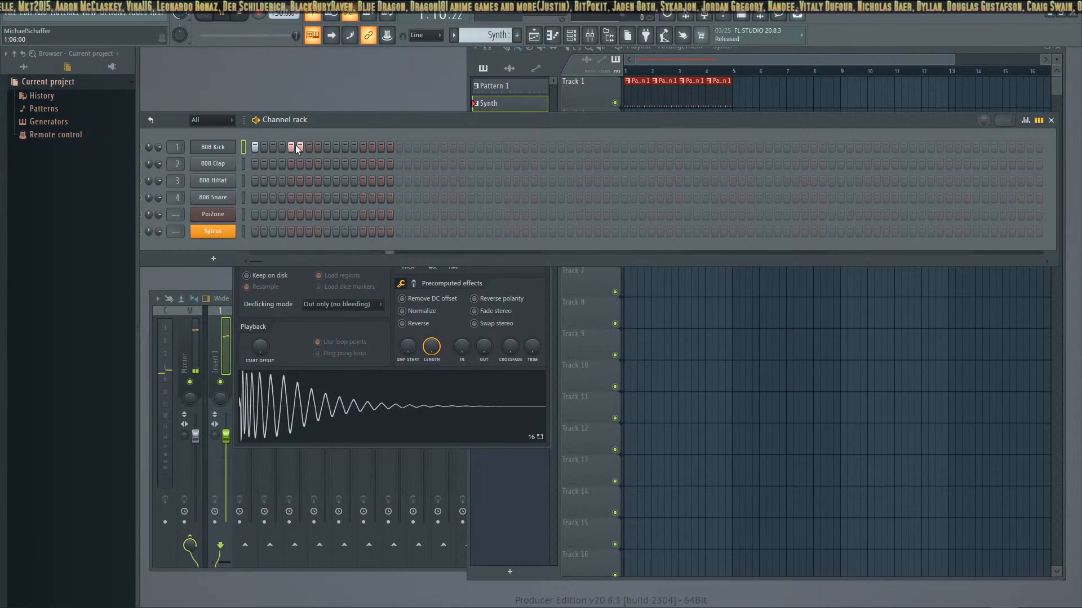
right_click(298, 148)
click(307, 147)
right_click(293, 147)
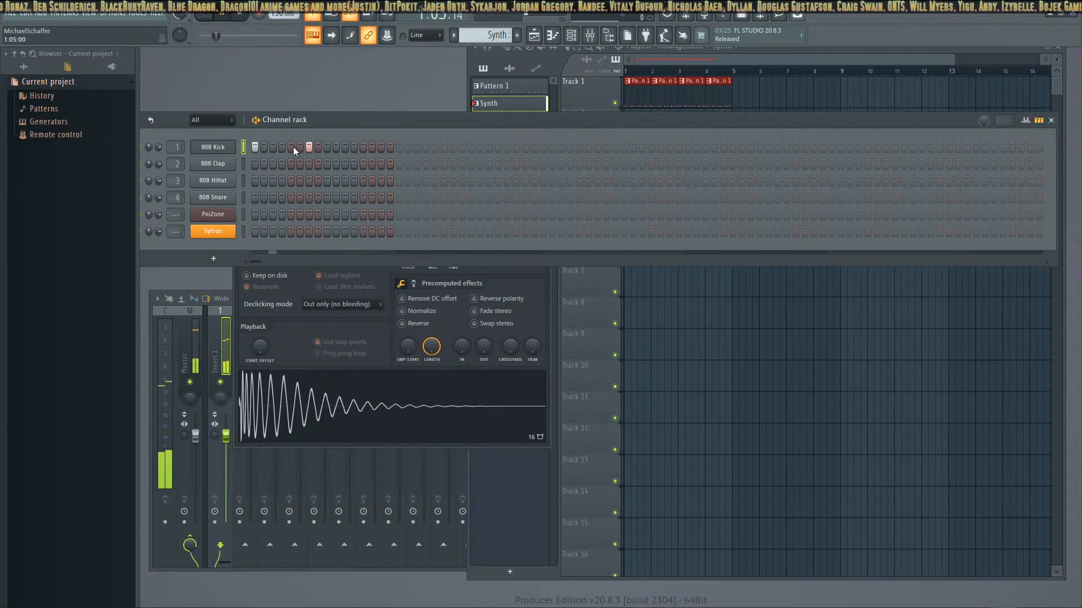
click(363, 147)
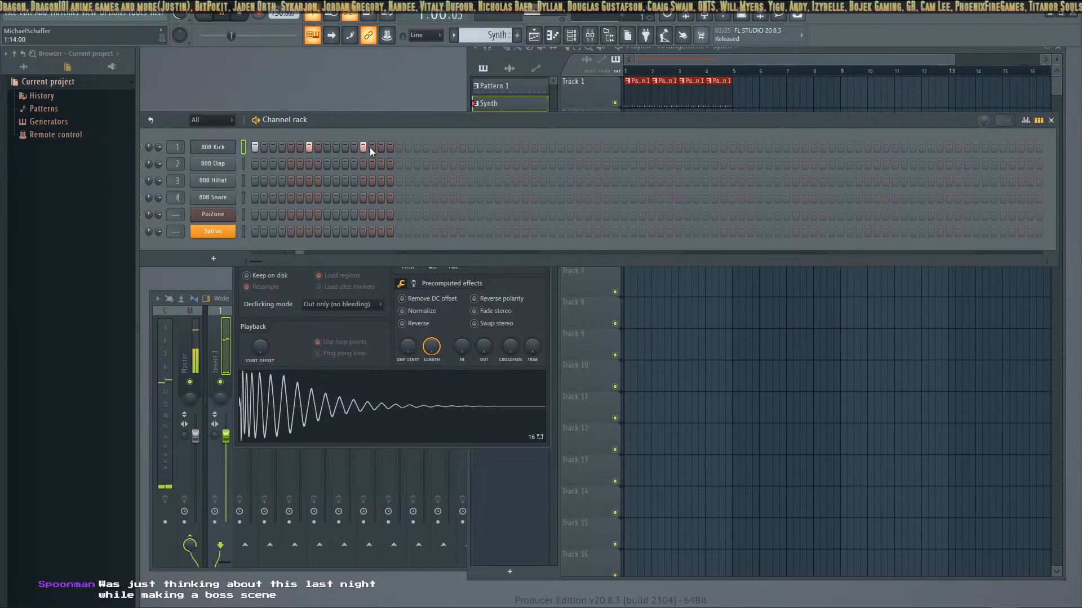
click(391, 147)
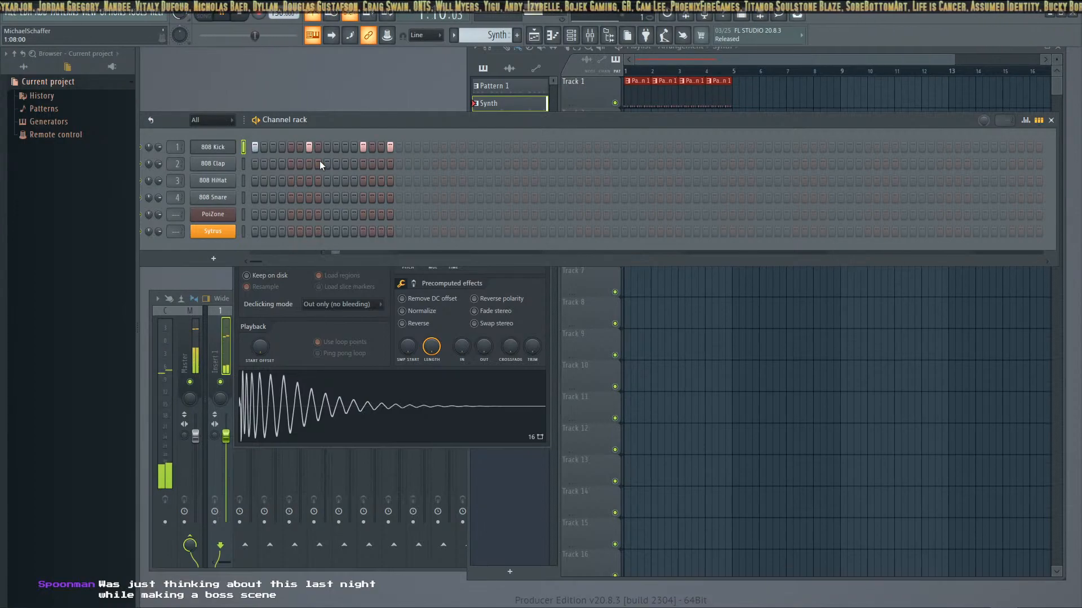
click(290, 163)
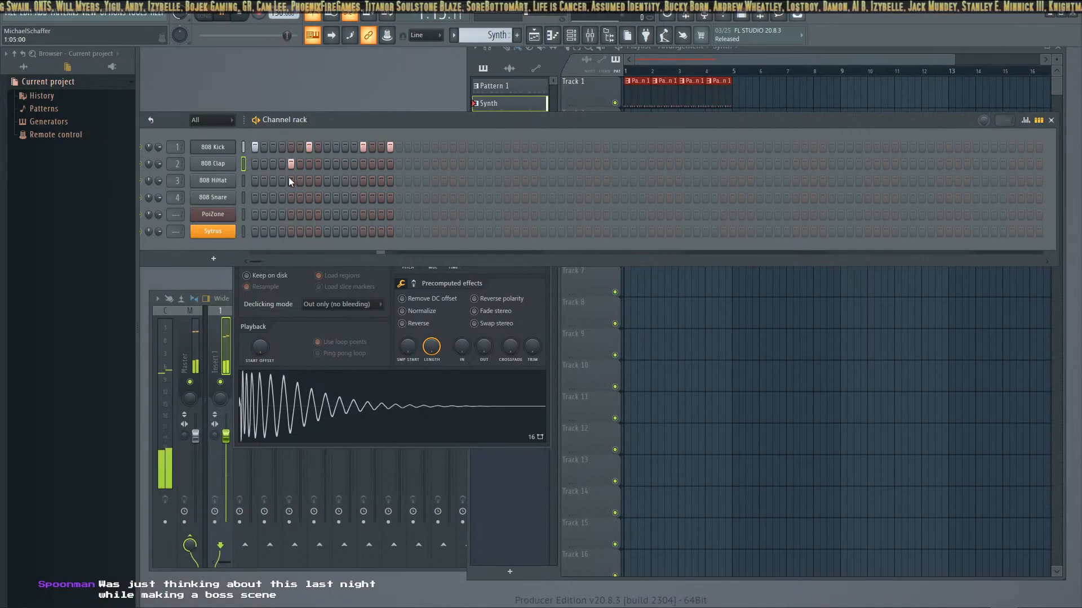
Add 808 HiHat hits on steps 2, 4, 6, 8, 10, 12, 14, 15 and 16, and an 808 Snare hit on step 13
click(264, 180)
click(282, 181)
click(300, 180)
click(318, 181)
click(336, 180)
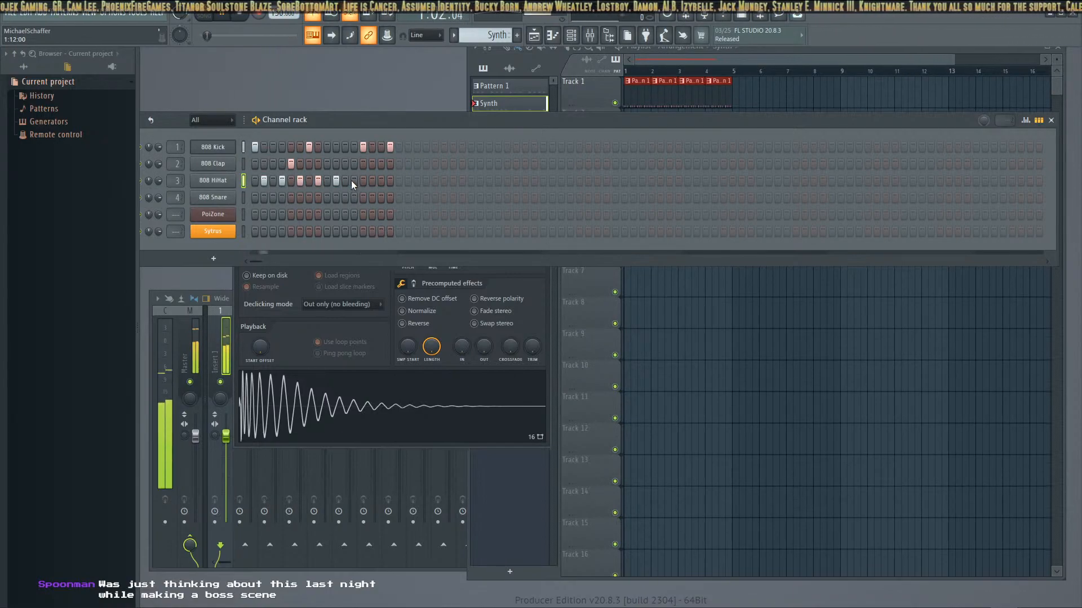
click(354, 180)
click(372, 180)
click(390, 180)
click(381, 180)
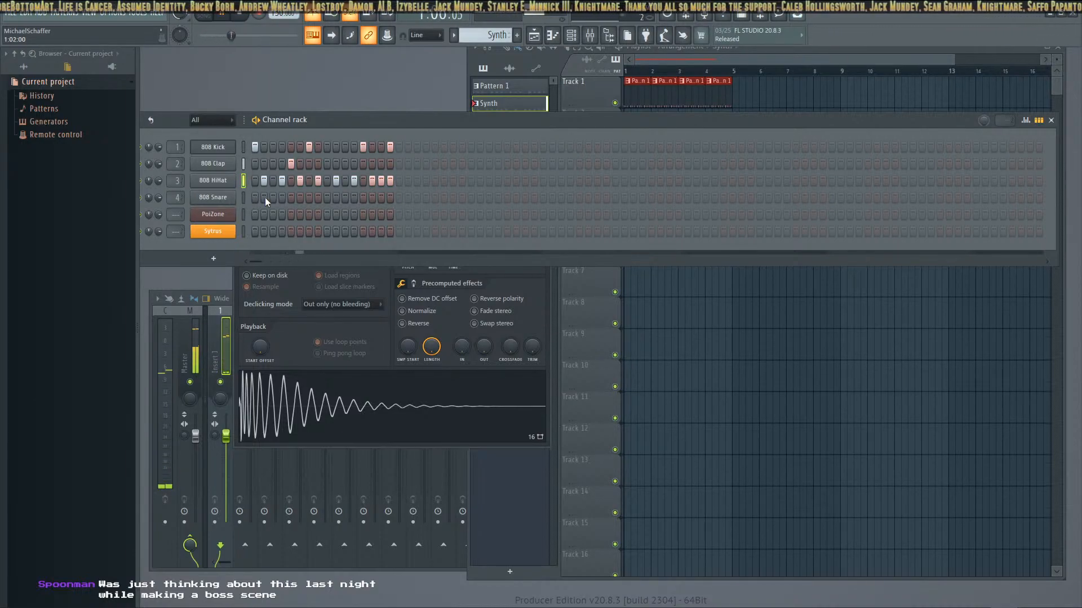
click(360, 196)
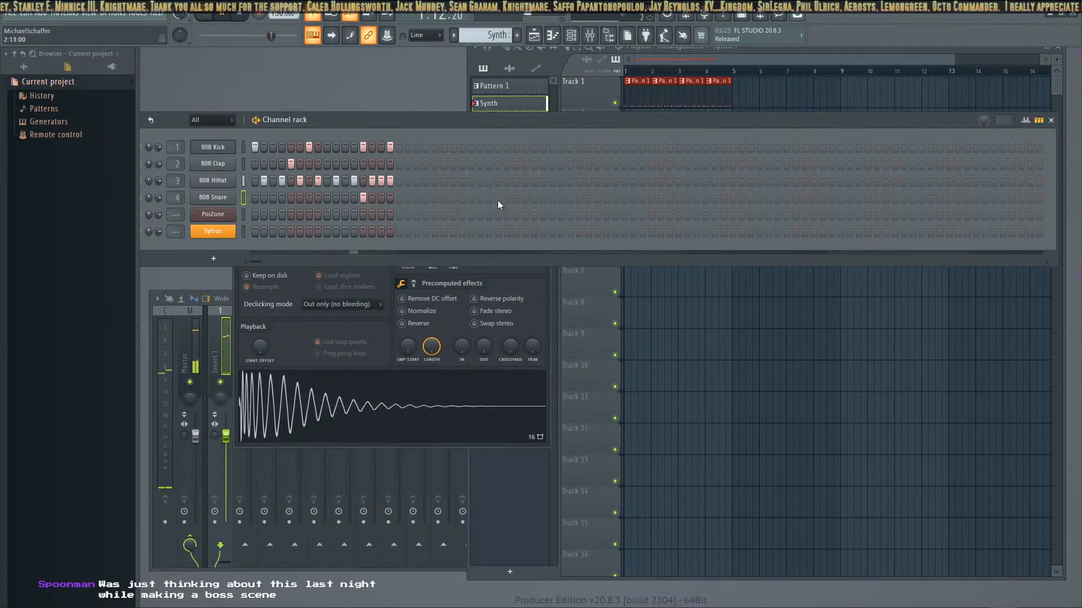
Audition PoiZone's arpeggio presets, load ARP Seems Simple ToTc and place the plugin window below the Channel rack
click(213, 231)
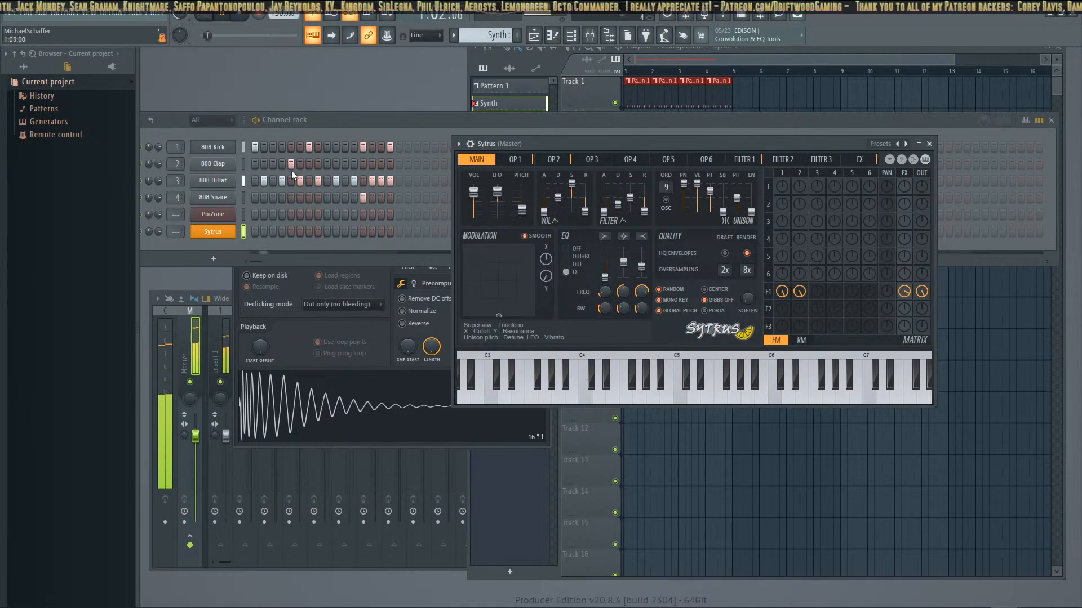
click(222, 215)
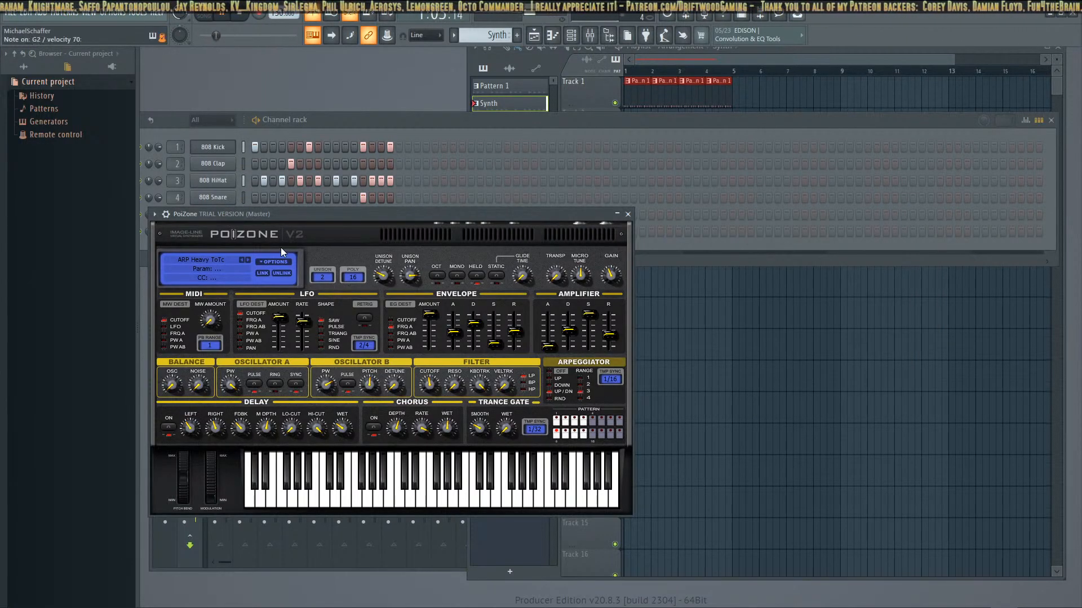
click(221, 259)
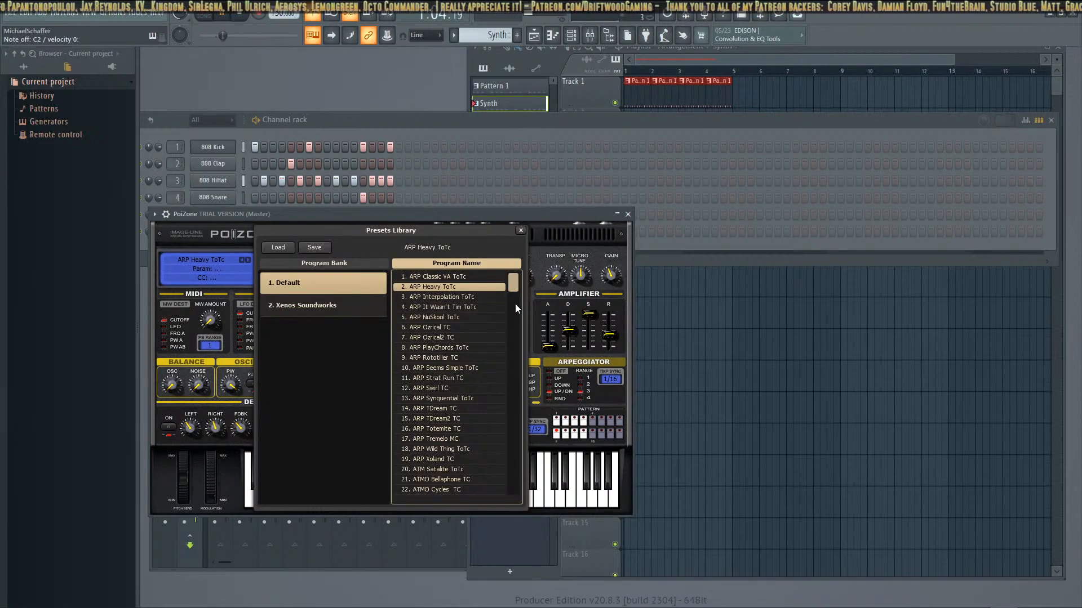
click(453, 319)
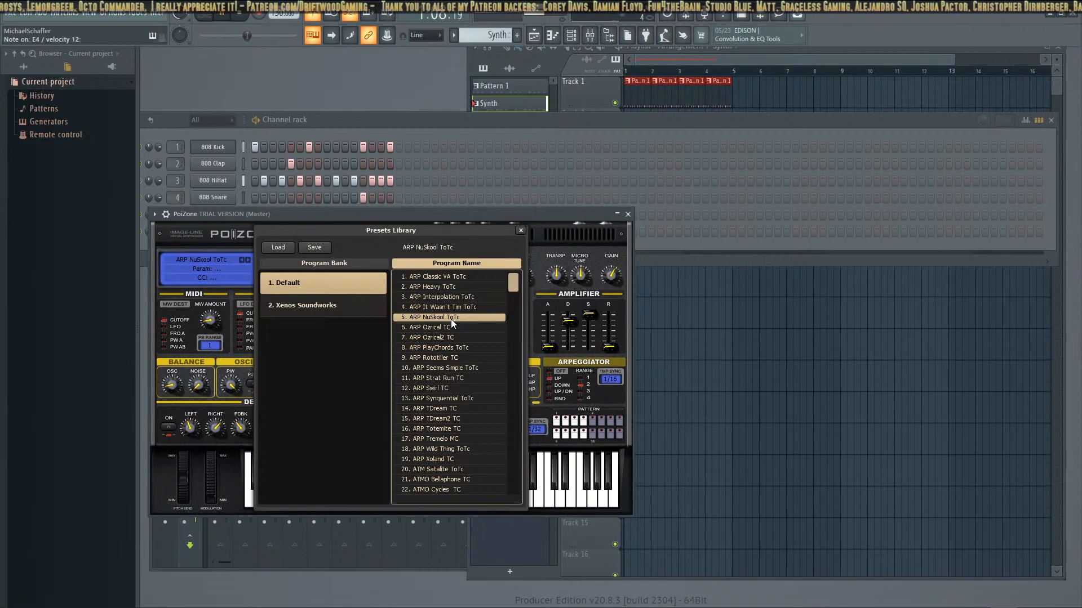
click(424, 356)
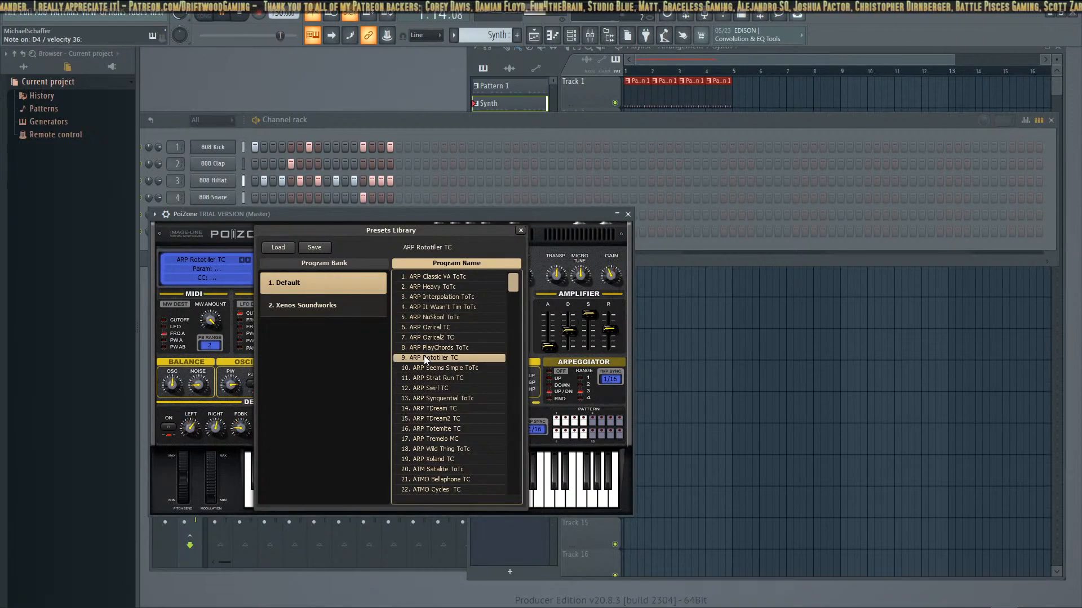
click(452, 367)
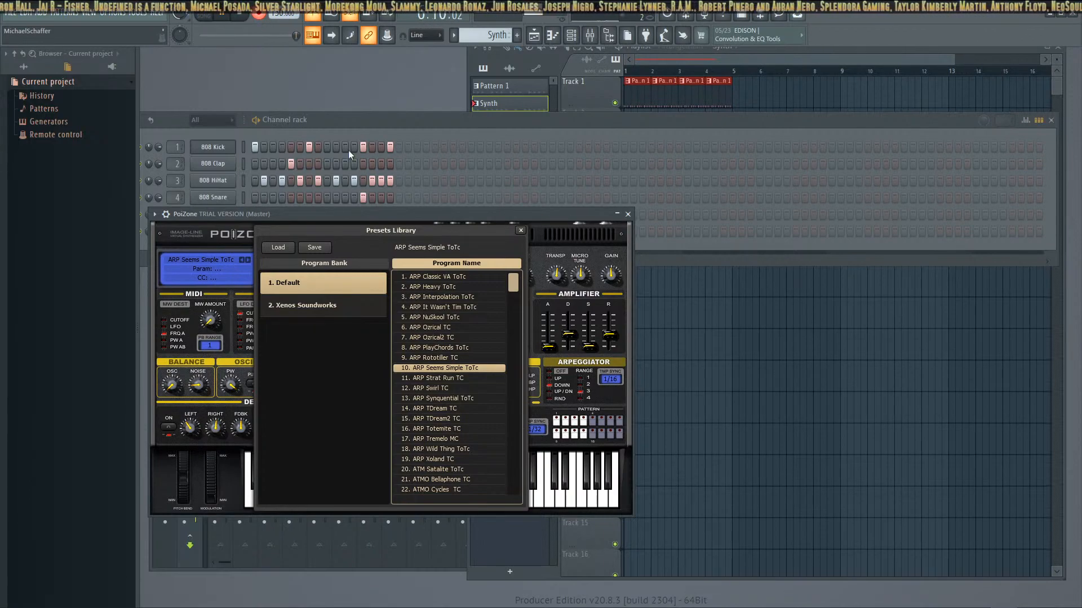
drag(414, 217, 430, 259)
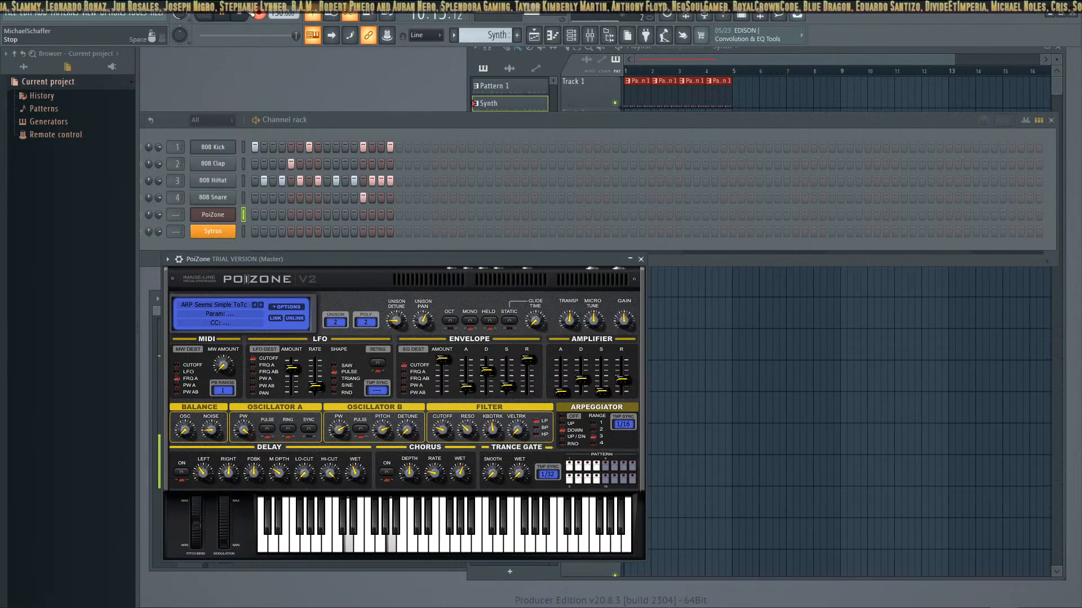
Try recording a live PoiZone part into the Synth pattern and undo the take
click(224, 16)
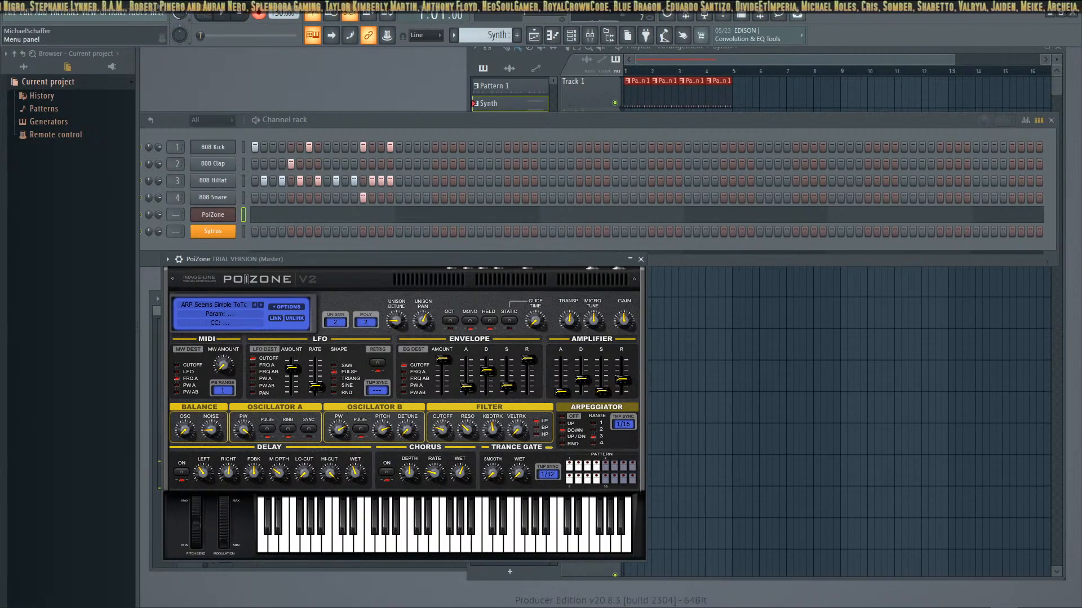
click(228, 18)
click(243, 15)
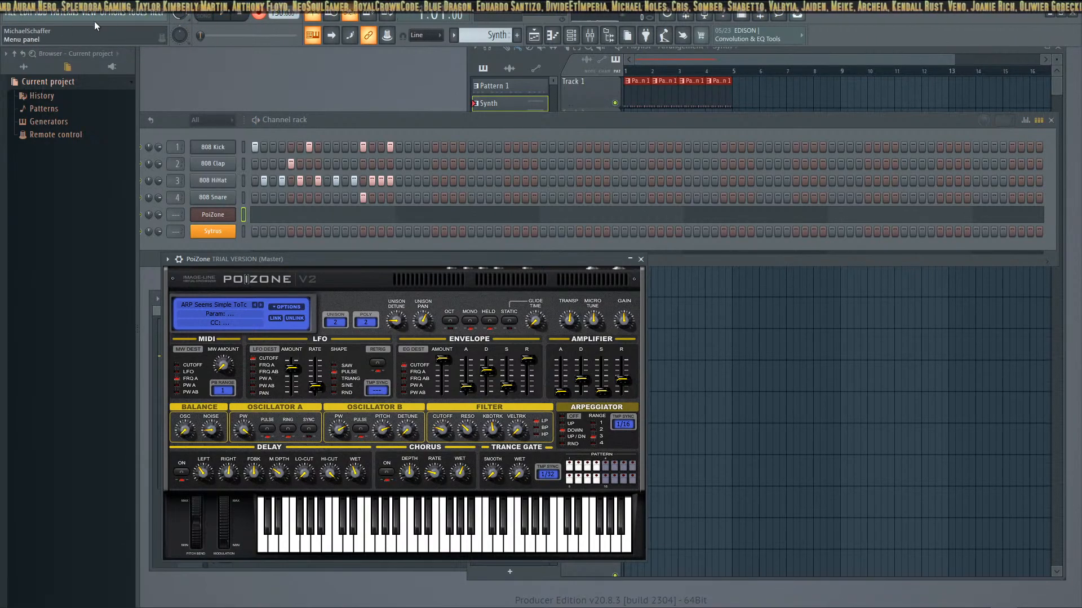
key(ctrl+z)
Try a second live PoiZone recording over the drum beat, dismiss the demo notice and undo the recorded notes
click(258, 15)
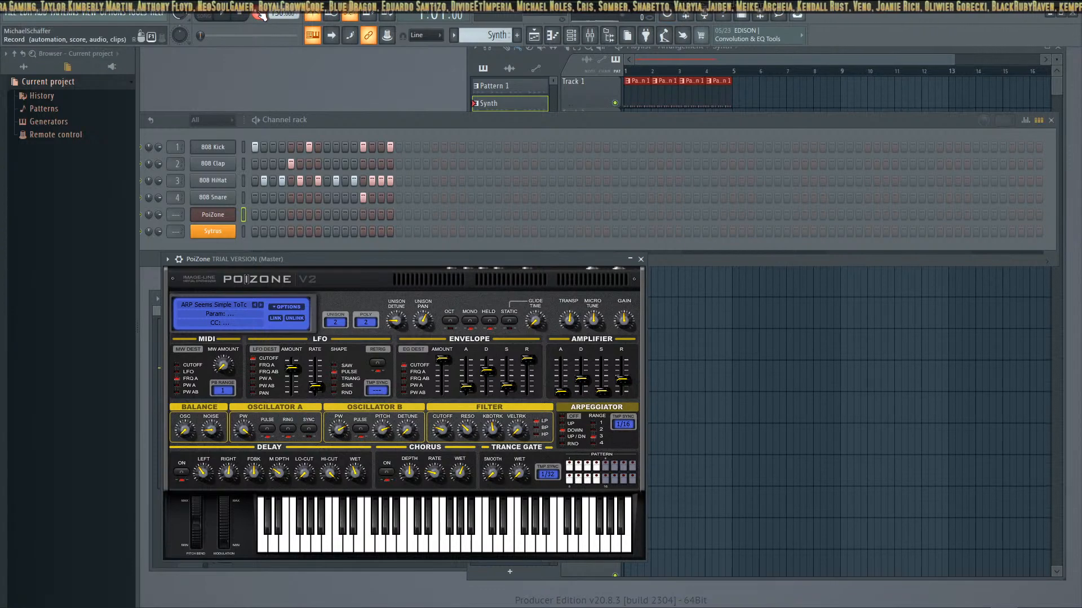
click(258, 16)
click(226, 18)
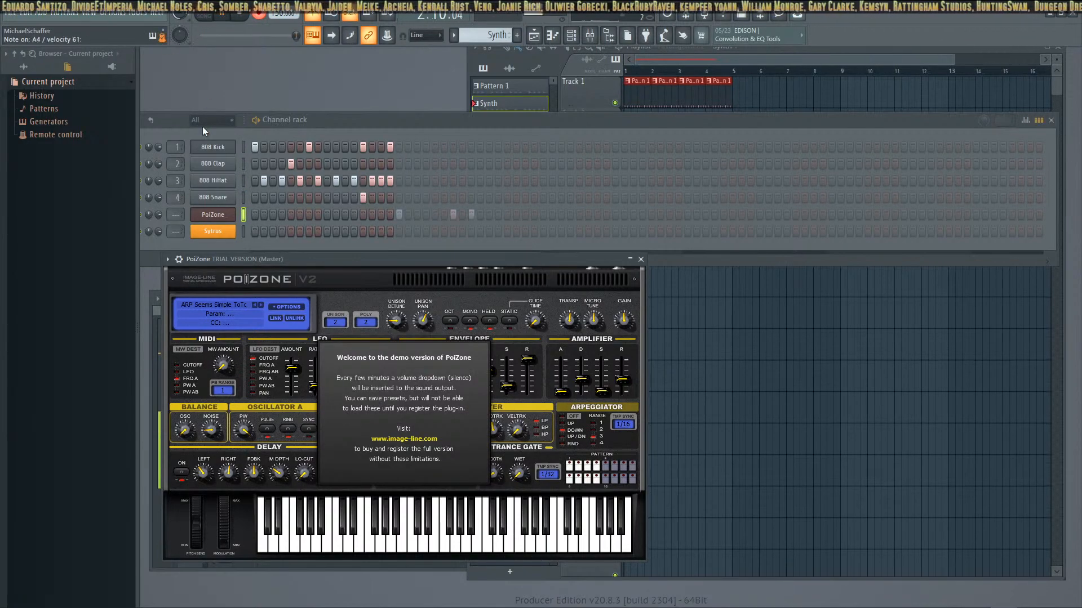
click(360, 399)
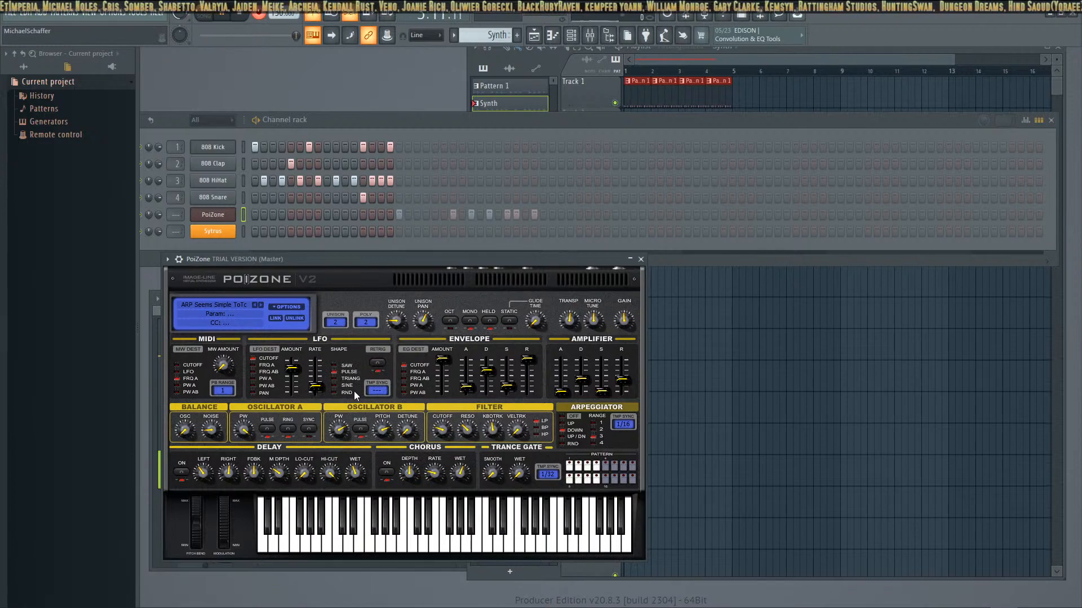
click(240, 17)
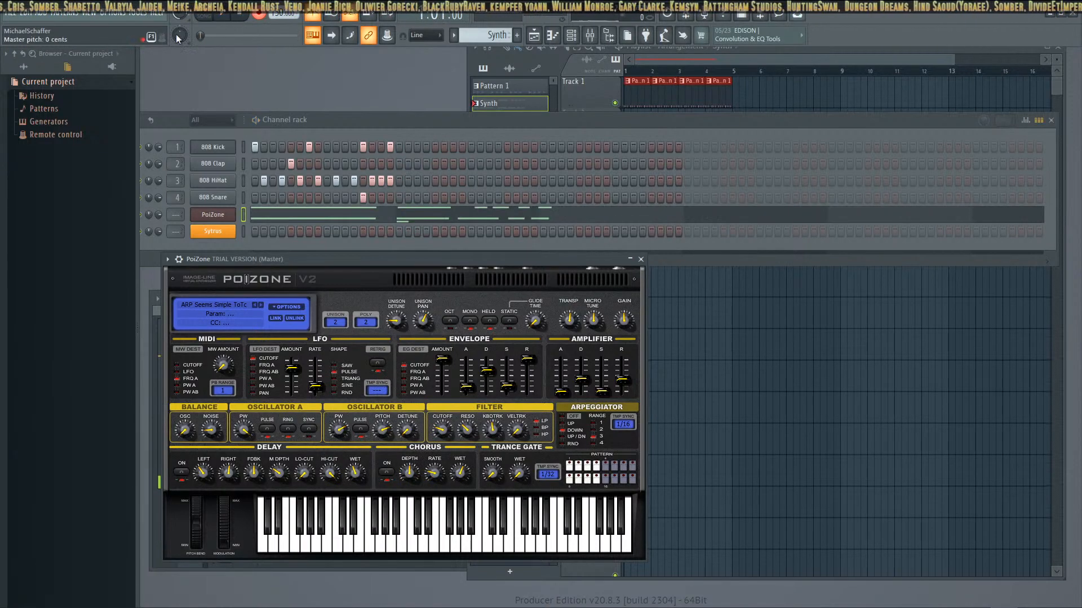
key(ctrl+z)
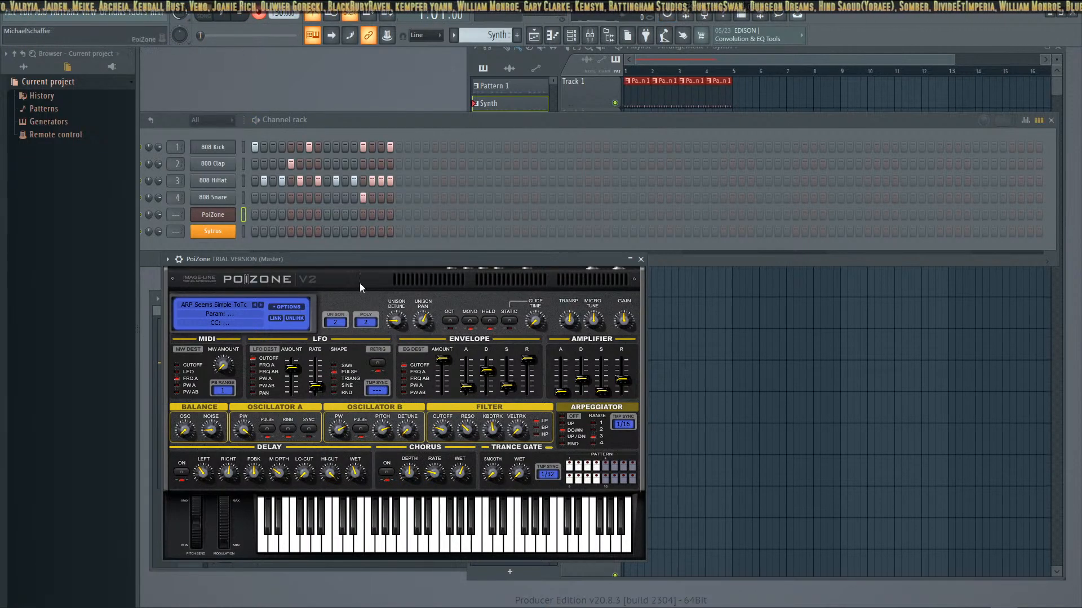
Switch PoiZone to the ARP Strat Run TC preset and record a short live part into the Synth pattern
click(260, 304)
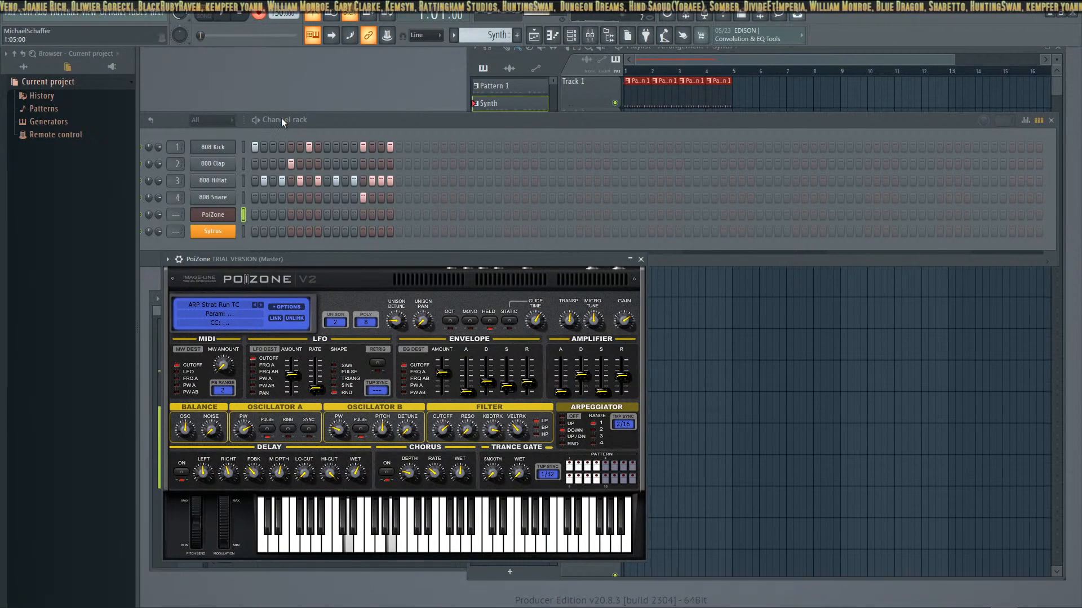
click(223, 14)
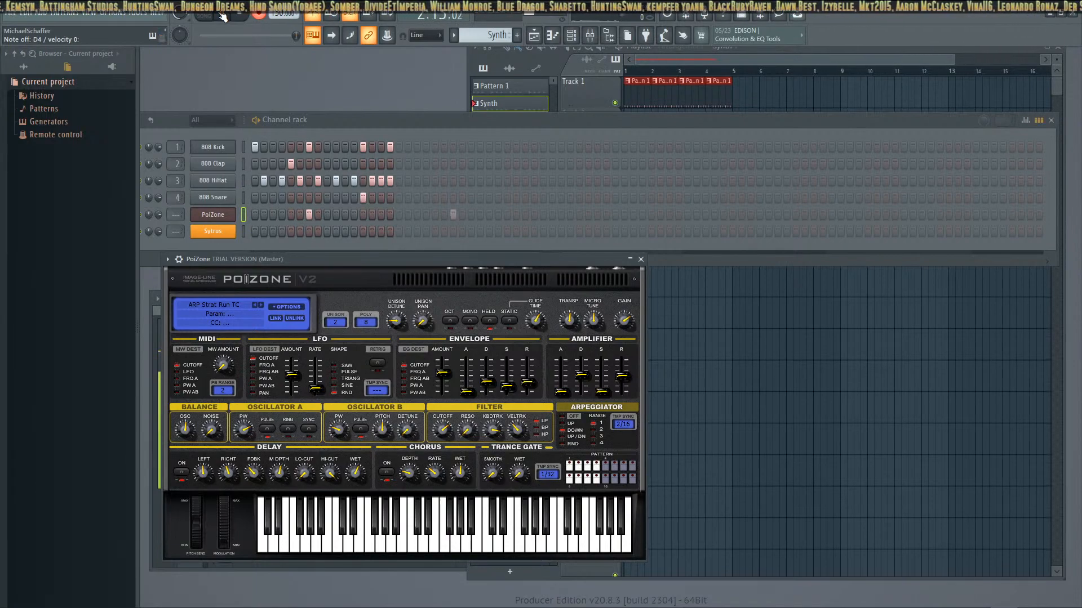
click(221, 16)
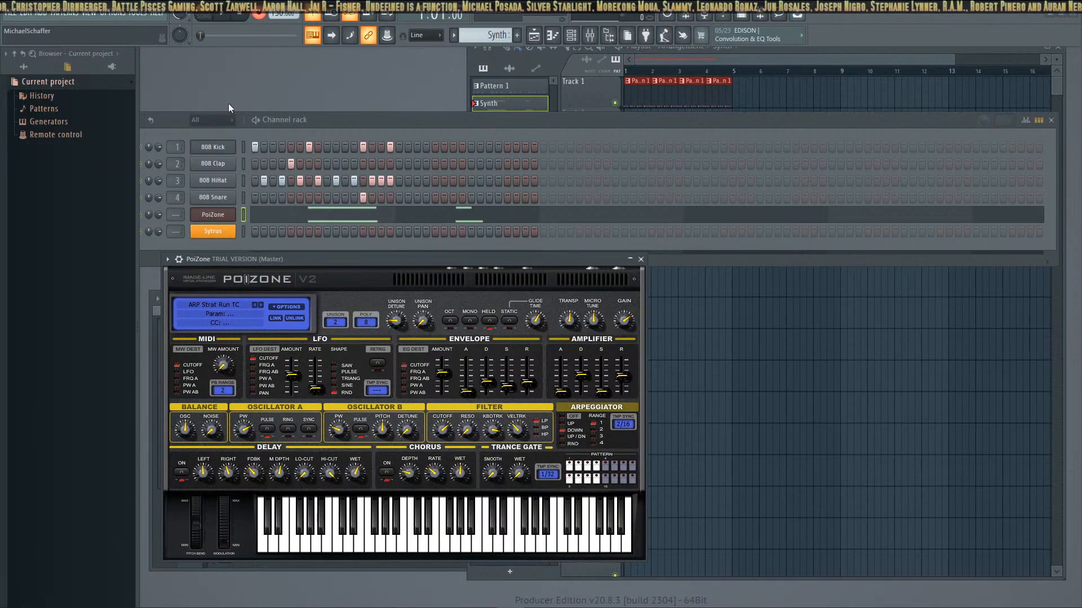
Bring the Playlist and Channel rack into view and look through the program's recording switches and the channel options
click(461, 62)
drag(836, 47, 833, 57)
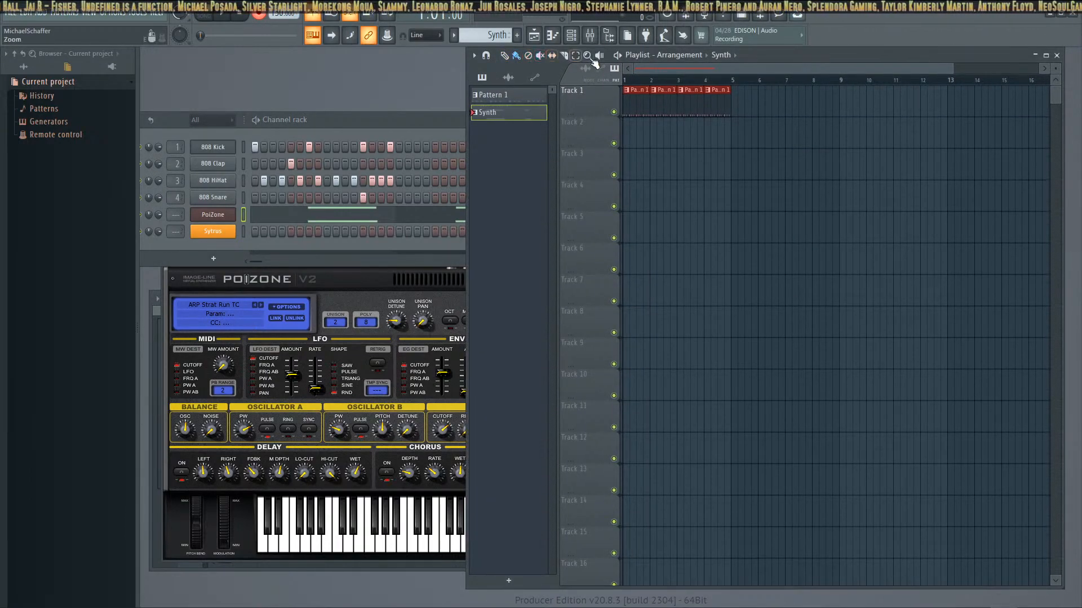
click(115, 14)
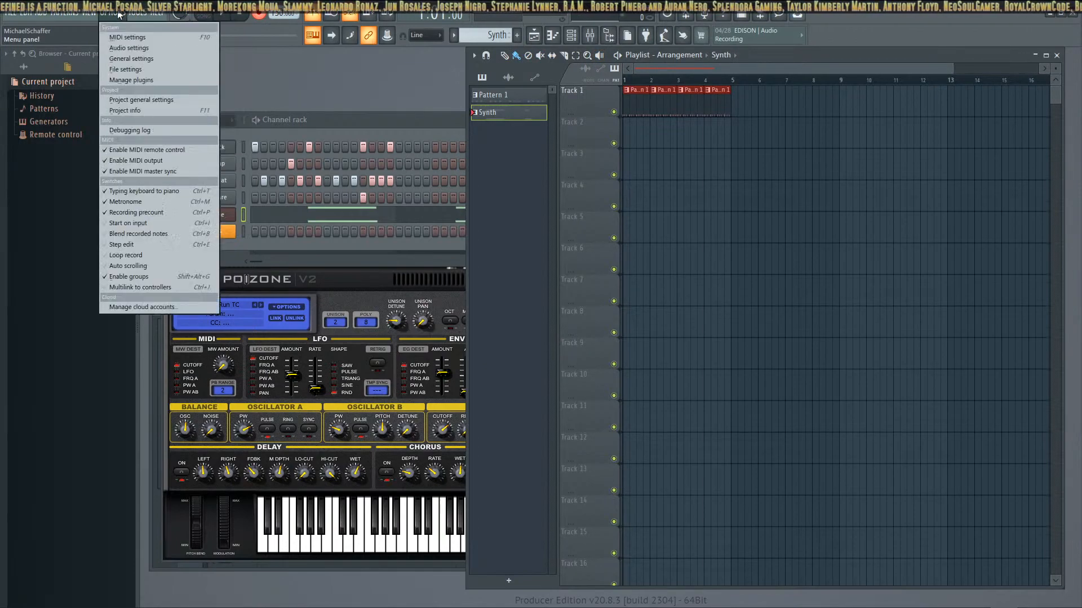
click(121, 16)
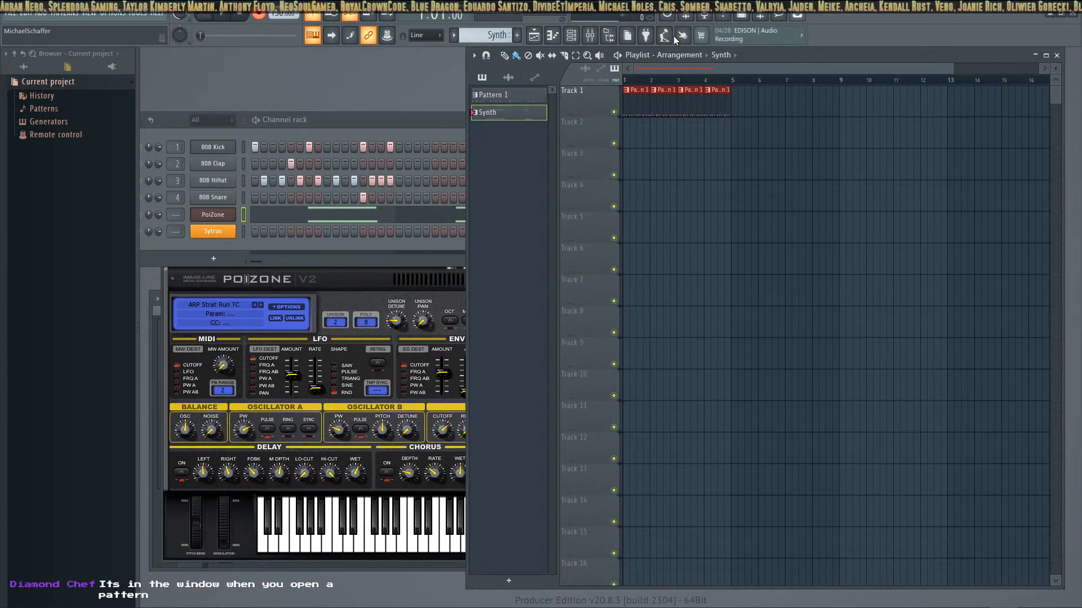
click(304, 120)
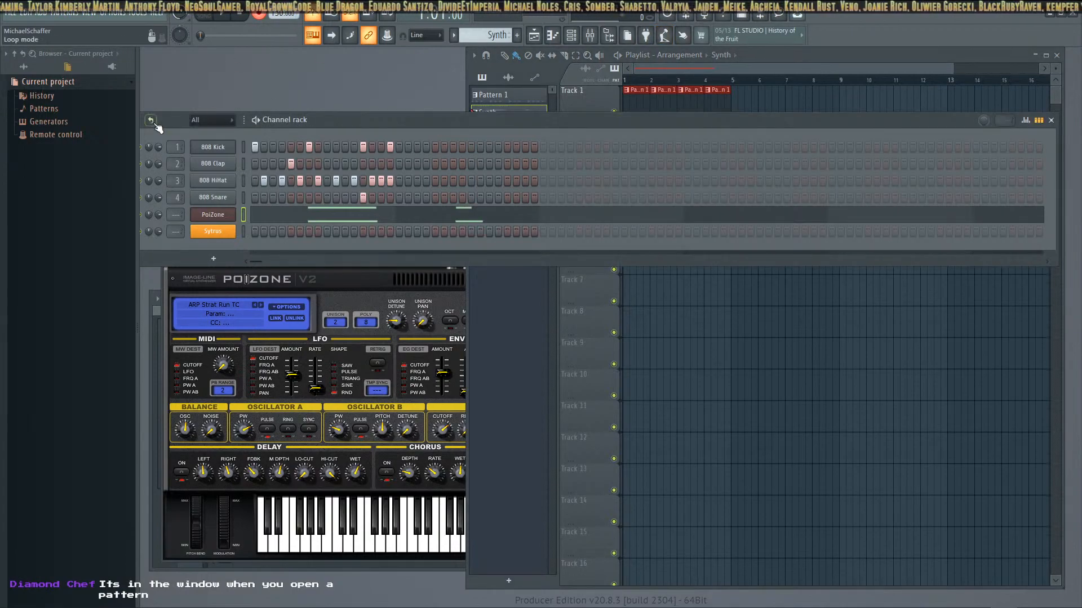
drag(319, 120, 342, 117)
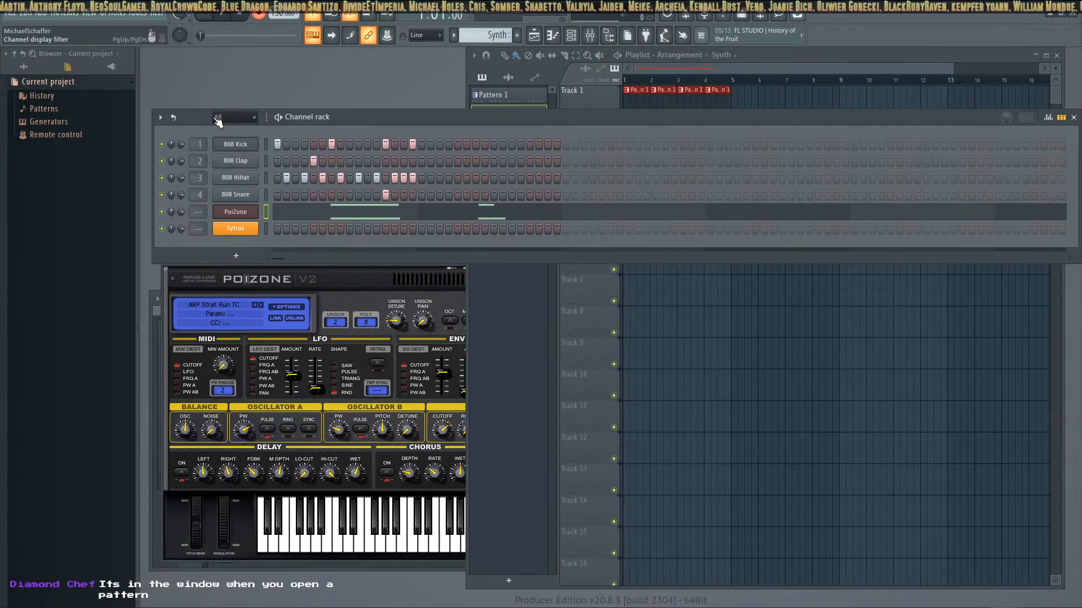
click(159, 117)
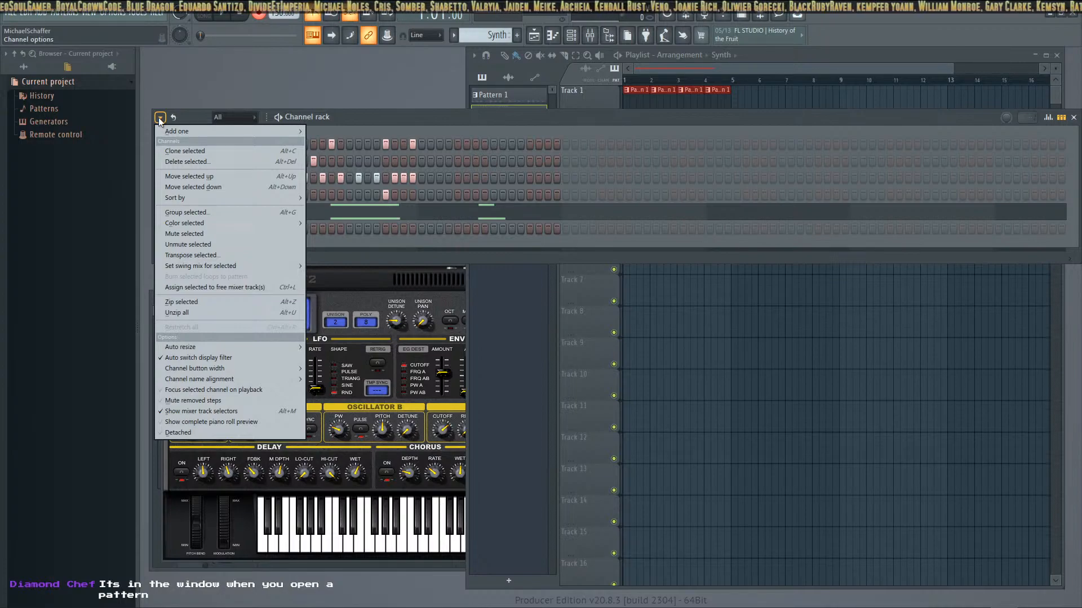
click(161, 120)
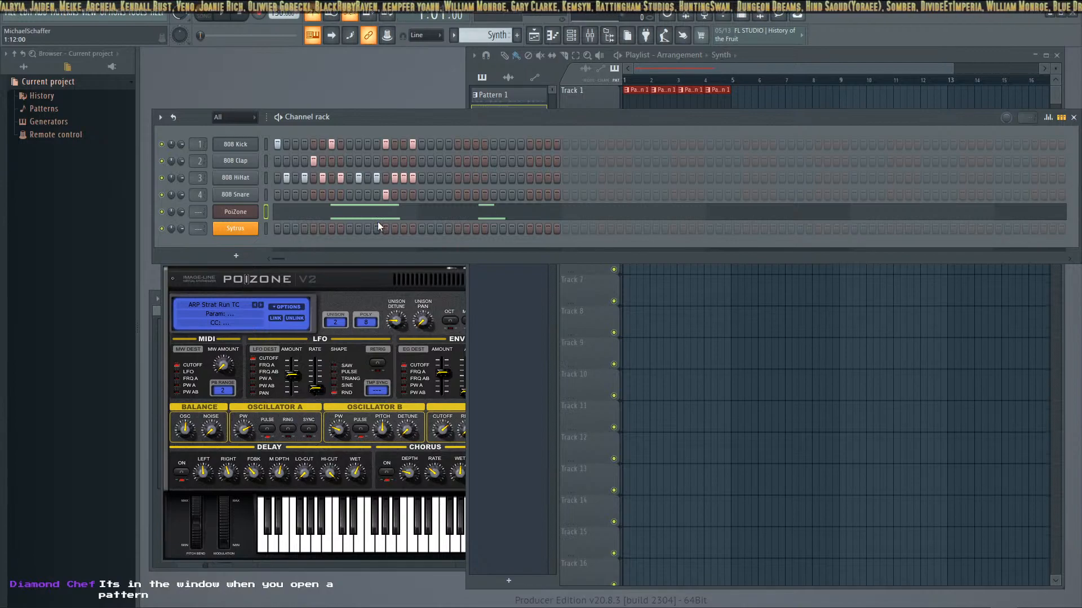
Open the 808 Kick channel settings and examine its miscellaneous functions for time, arpeggiator and echo options
drag(487, 119, 522, 274)
drag(419, 193, 399, 169)
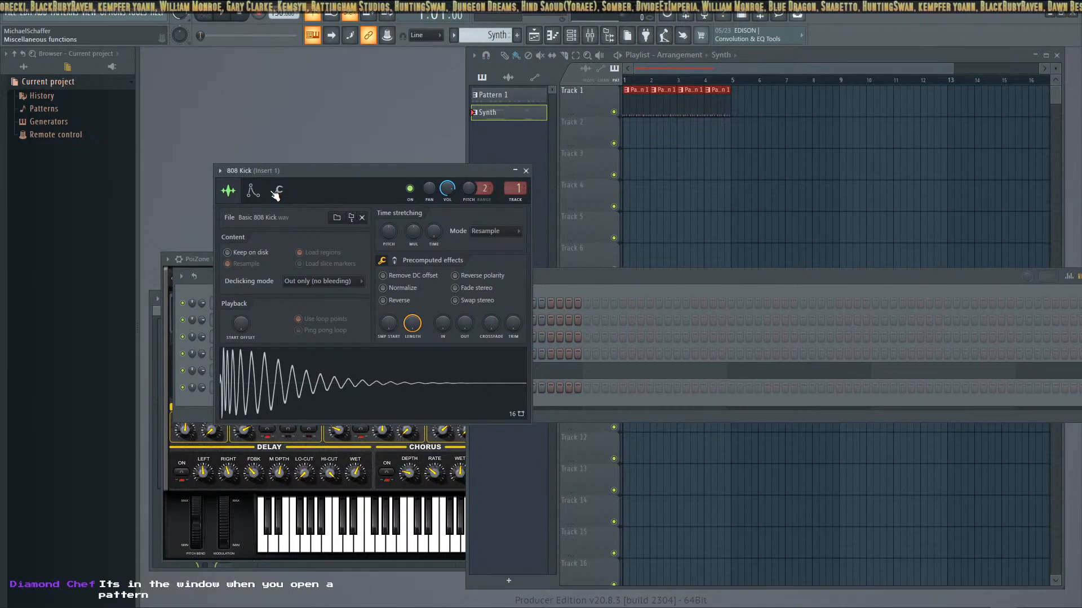
click(275, 193)
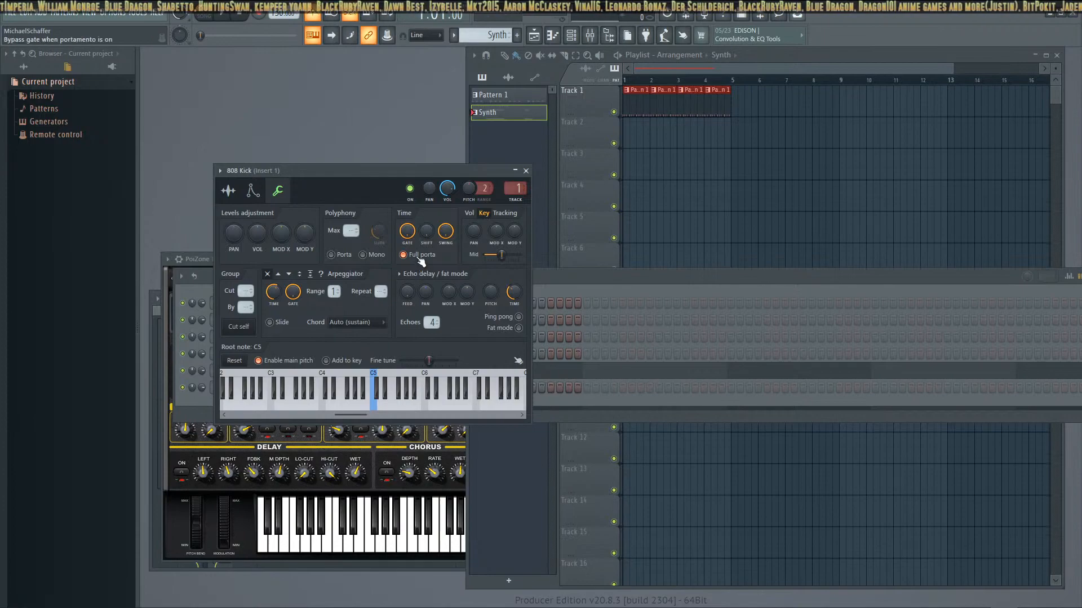
drag(371, 176, 316, 64)
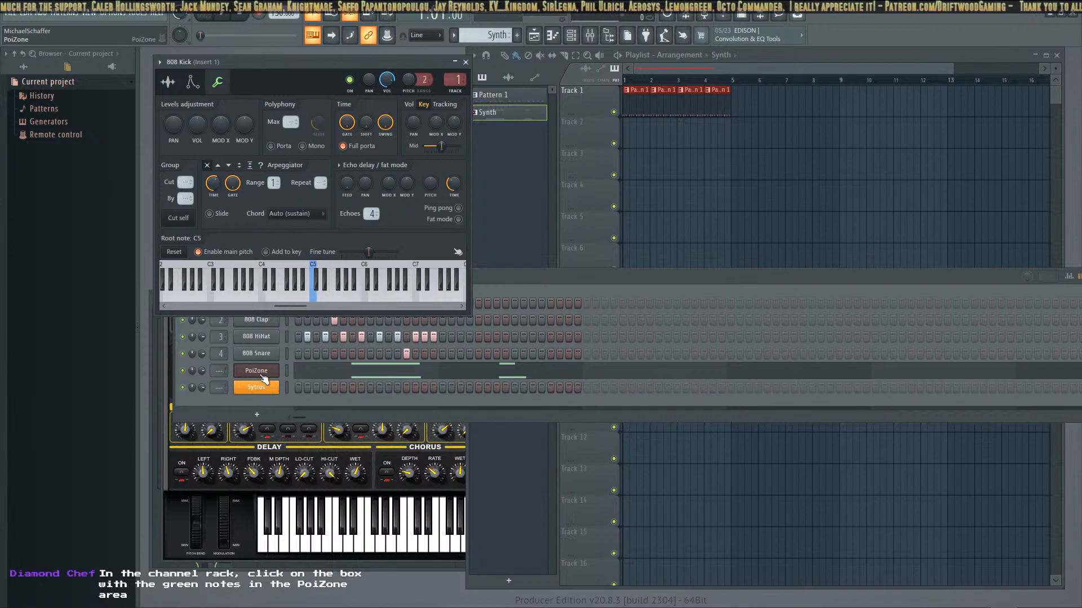
Open the recorded PoiZone notes of the Synth pattern in the piano roll
click(258, 405)
click(287, 371)
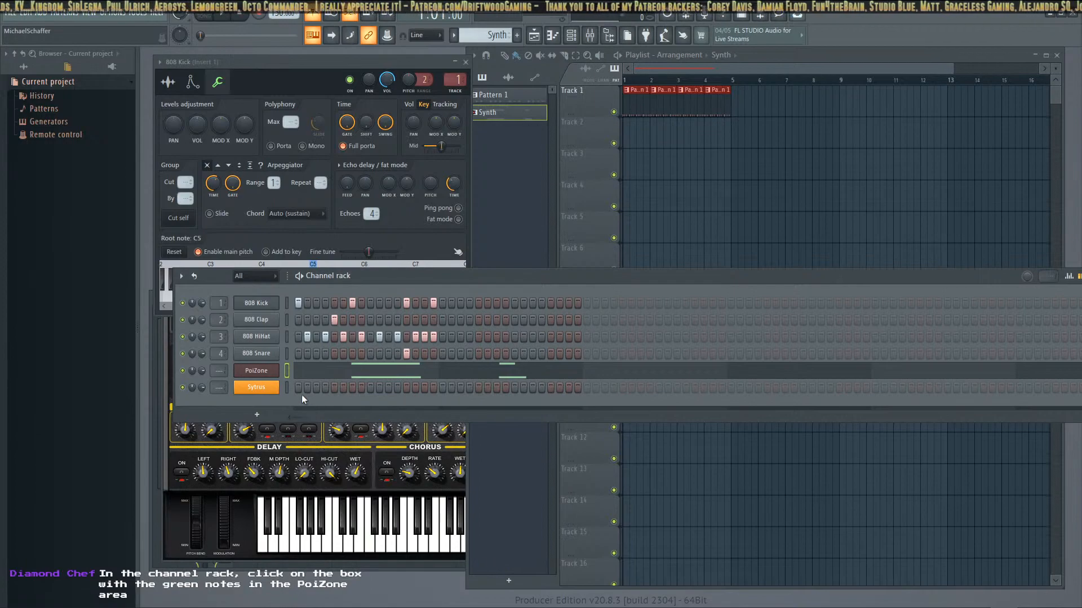
mouse_move(352, 276)
mouse_down()
mouse_move(394, 272)
mouse_move(343, 281)
mouse_up()
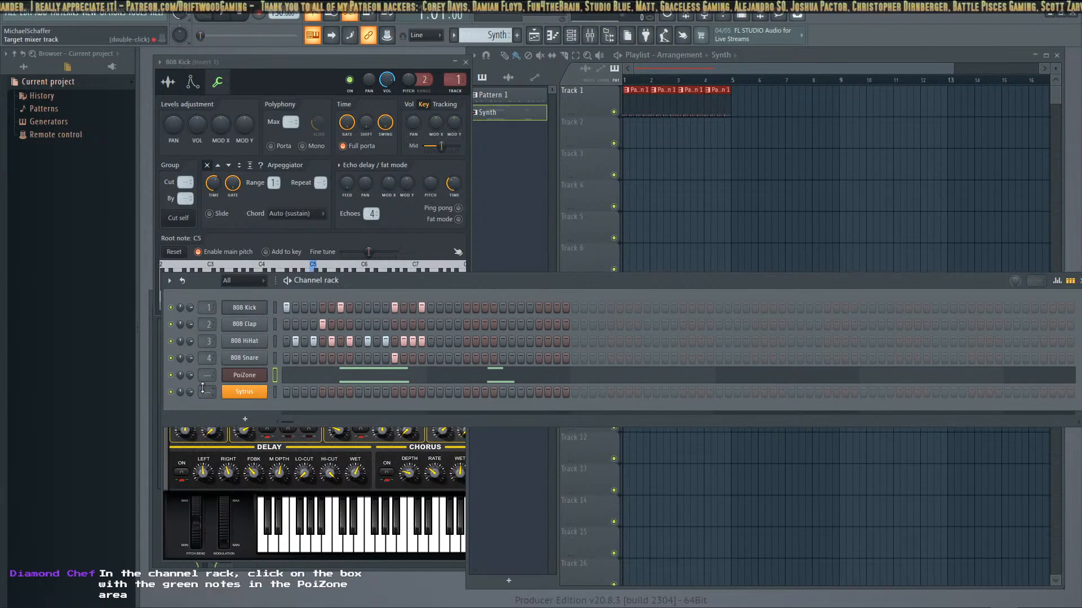
right_click(171, 376)
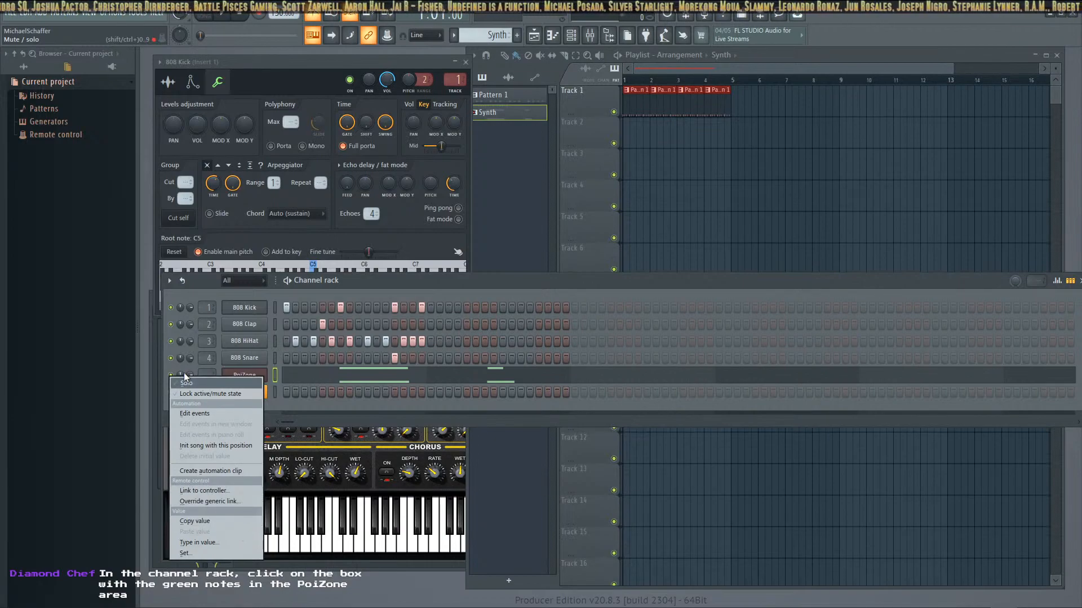
click(357, 377)
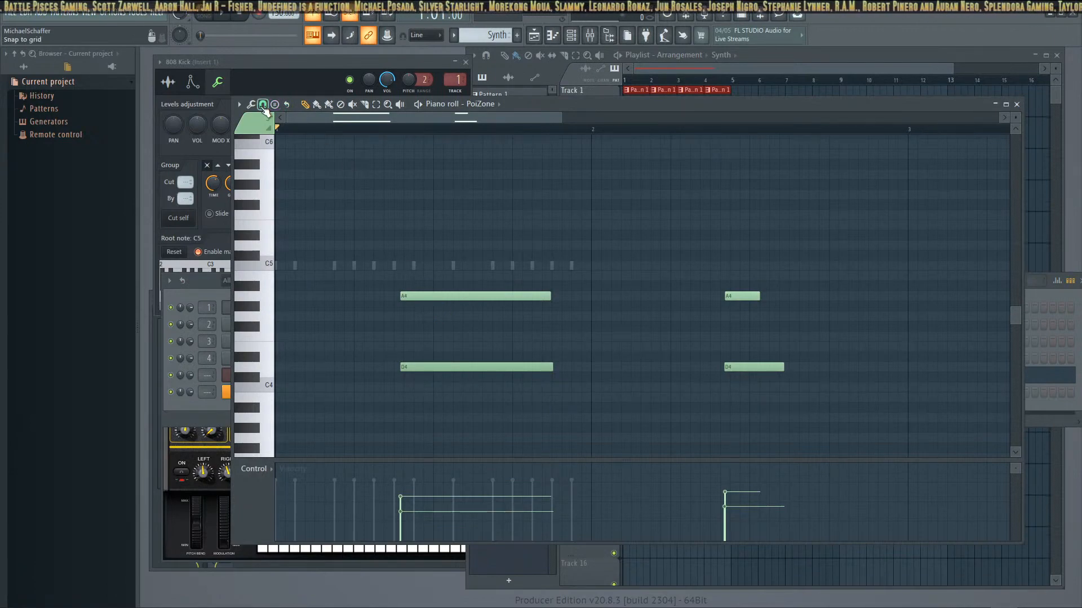
Quick quantize the recorded PoiZone notes and play the pattern back
click(251, 105)
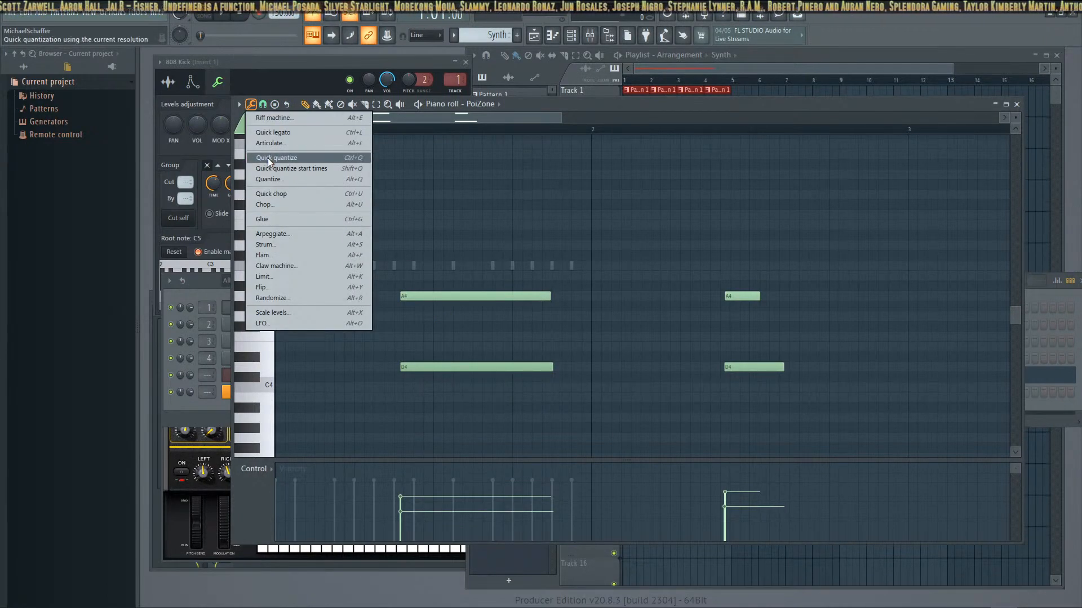
click(291, 158)
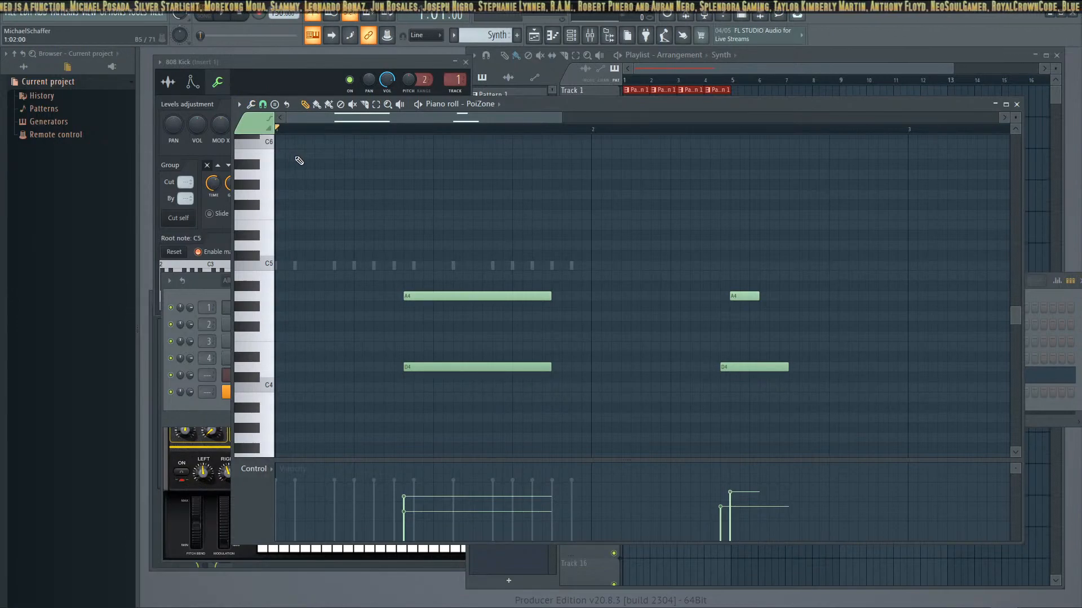
key(space)
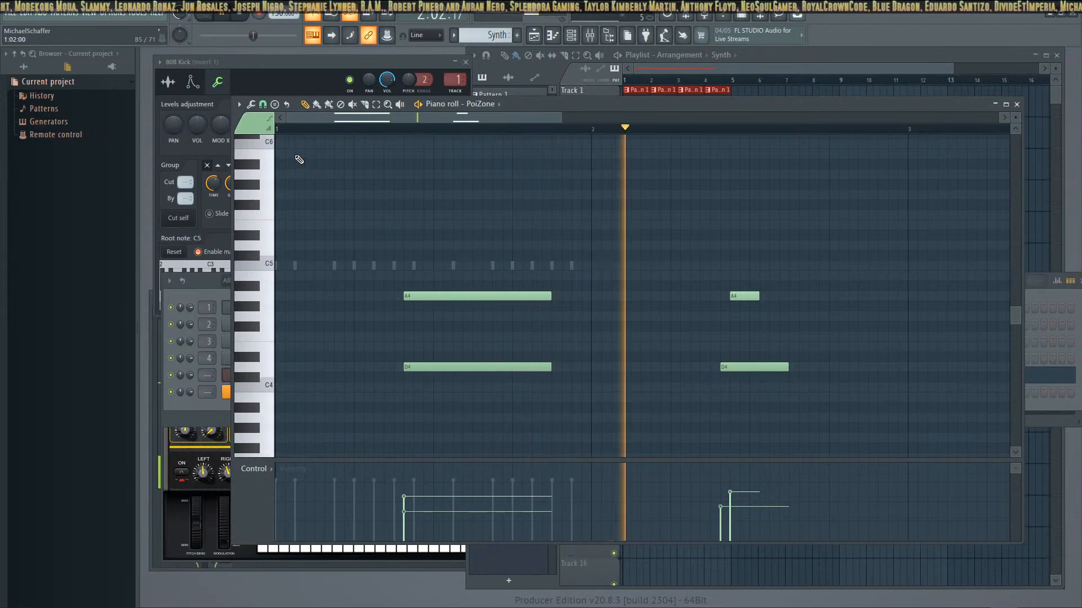
key(space)
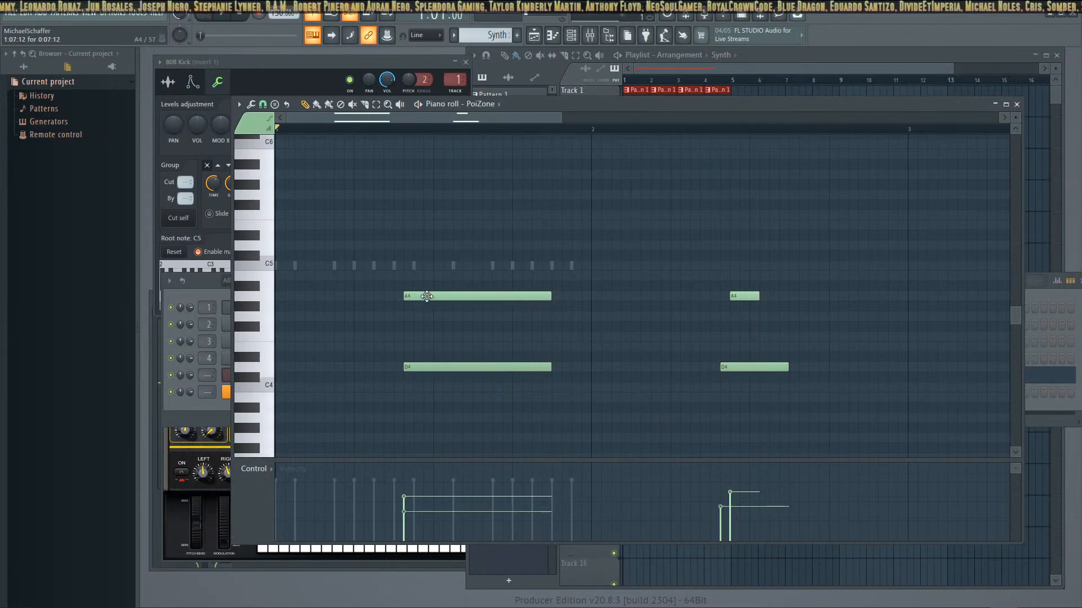
Delete all four PoiZone notes from the Synth pattern in the piano roll
right_click(462, 296)
right_click(495, 367)
right_click(755, 367)
right_click(744, 295)
scroll(683, 336, up, 3)
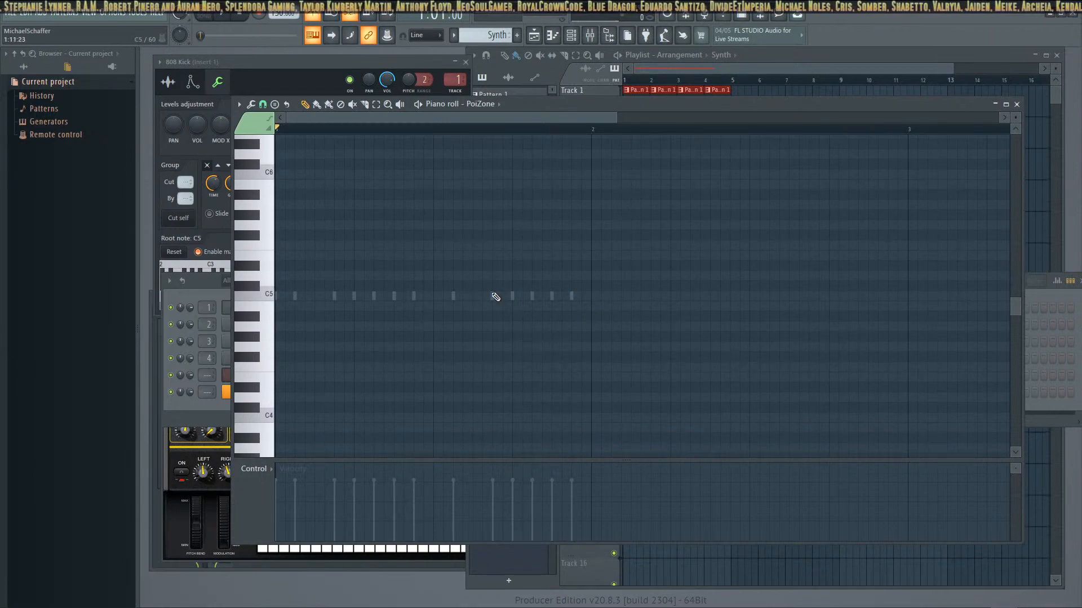
scroll(519, 299, down, 3)
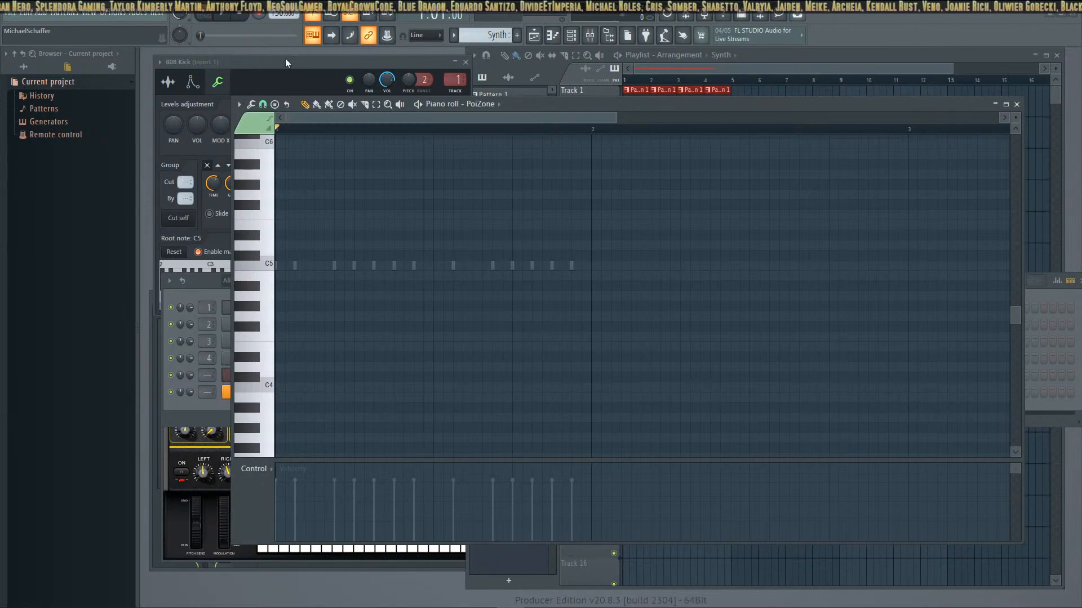
Record a live PoiZone part of sustained four-note chords, alternating C5-E5-G5-B5 with B4-D5-F#5-A5 every two bars
click(265, 14)
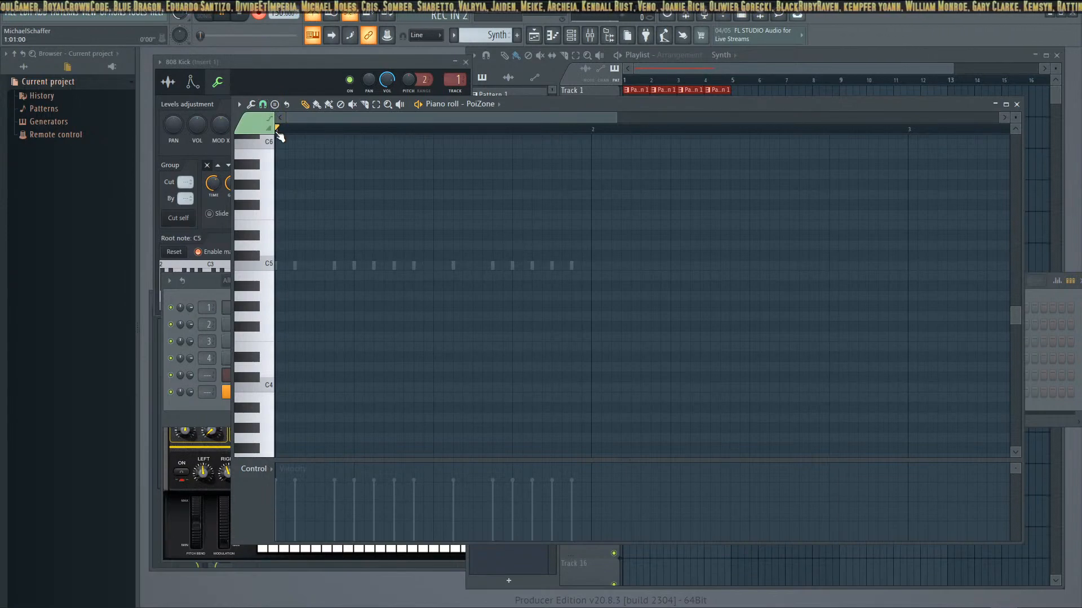
key(z)
key(c)
key(b)
key(m)
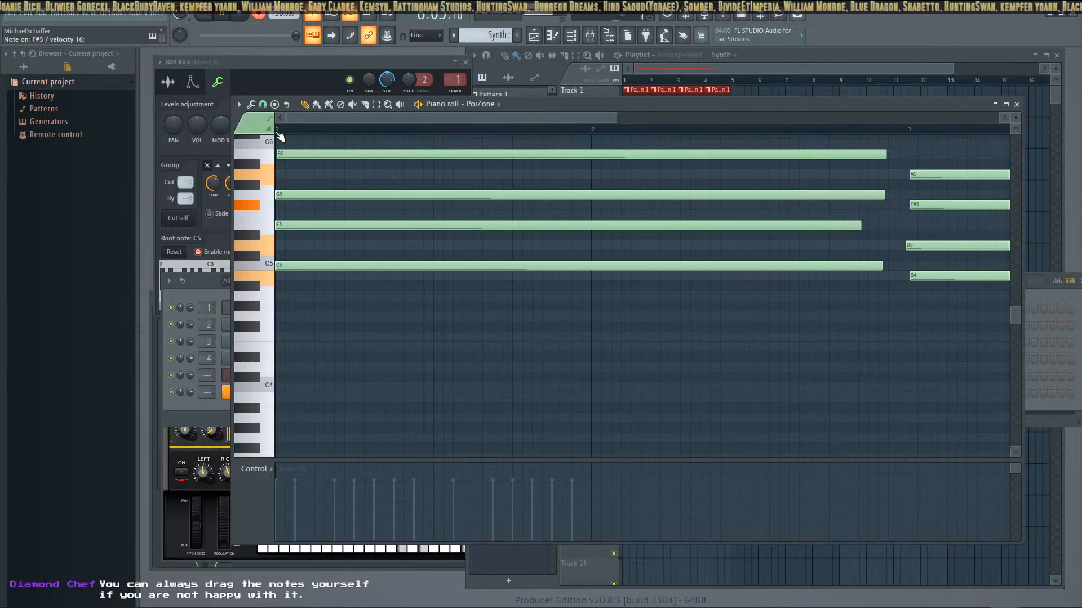
key(space)
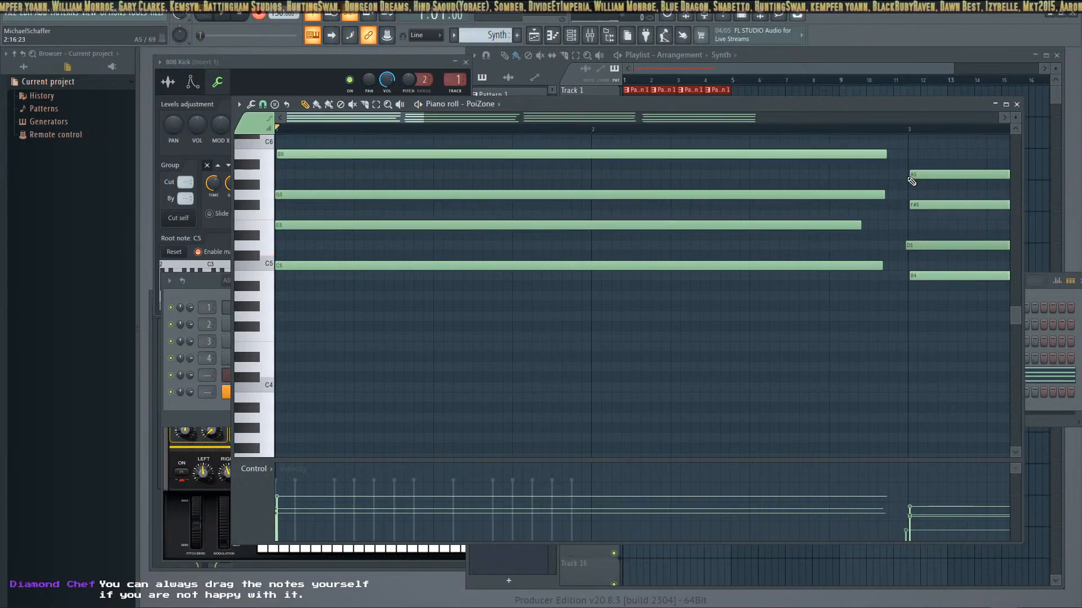
Review the newly recorded PoiZone chords and quick quantize them to the grid
scroll(911, 180, up, 4)
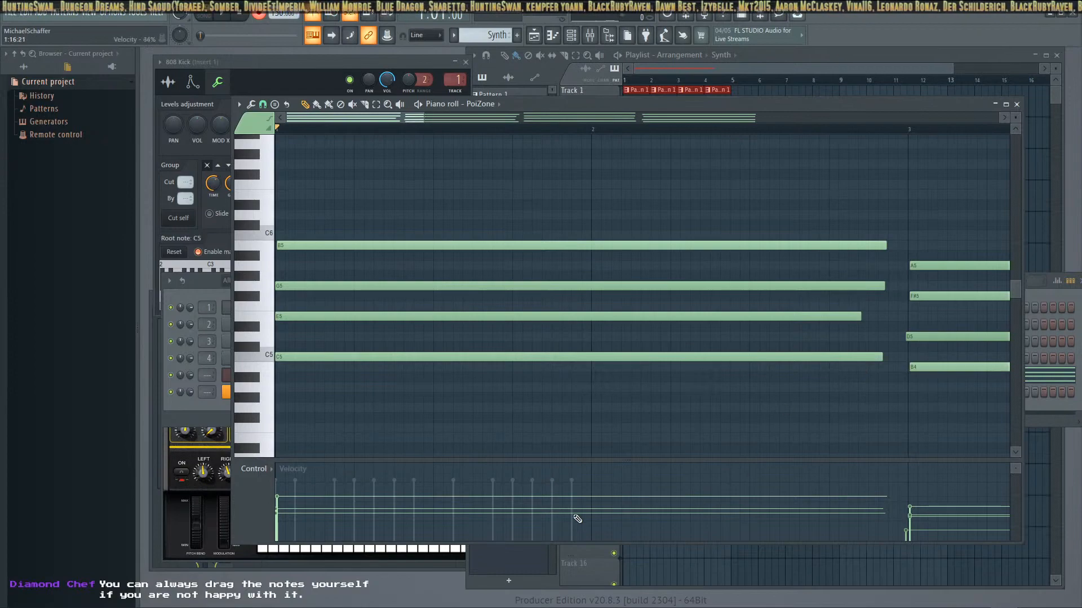
drag(386, 459, 407, 439)
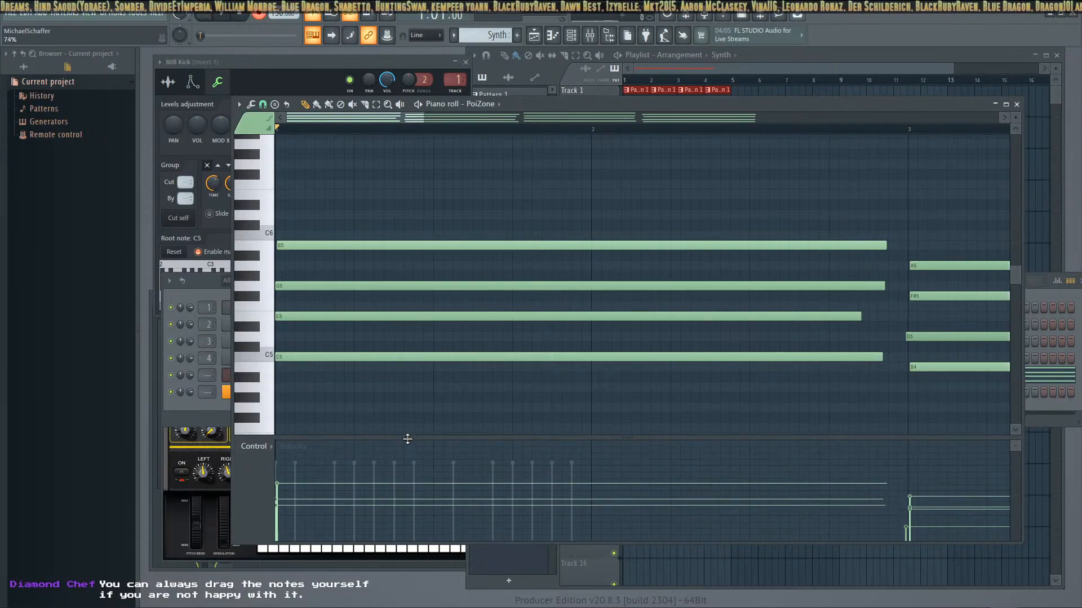
mouse_move(358, 121)
mouse_down()
mouse_move(402, 119)
mouse_move(348, 119)
mouse_up()
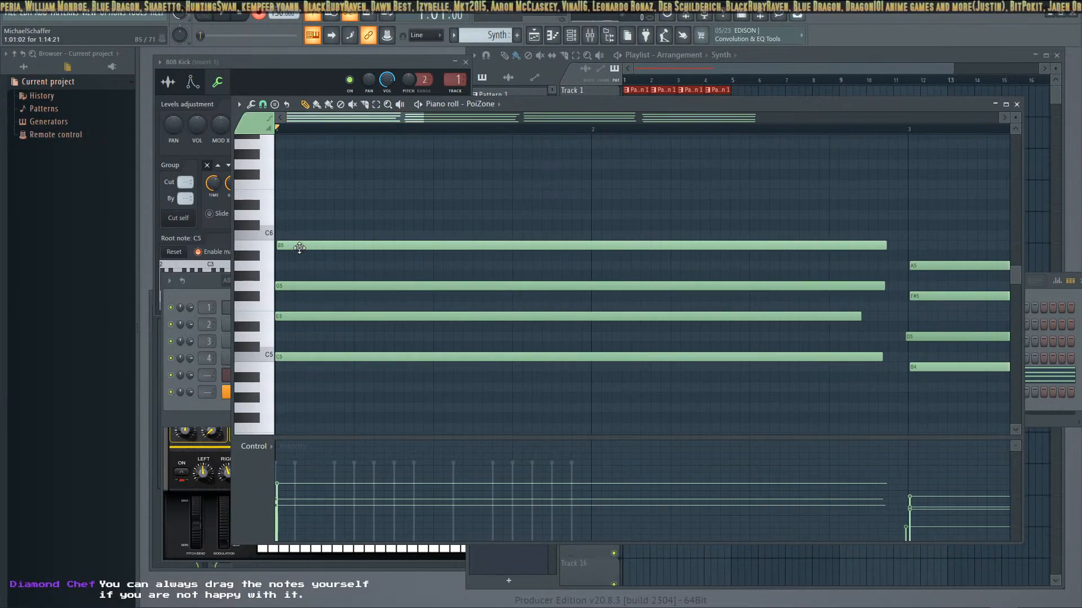
drag(407, 119, 716, 141)
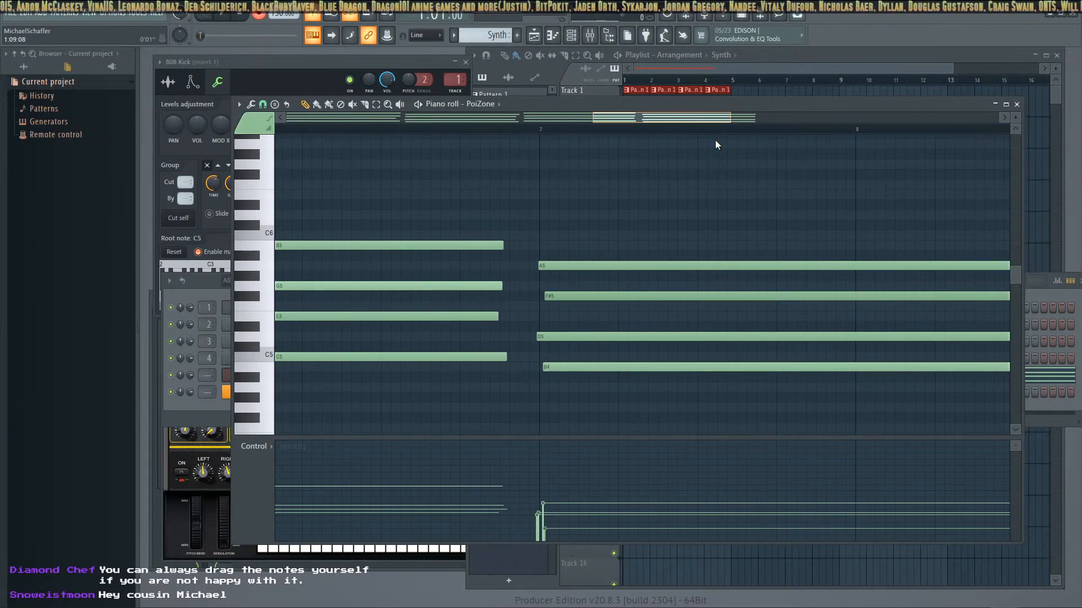
drag(715, 139, 297, 135)
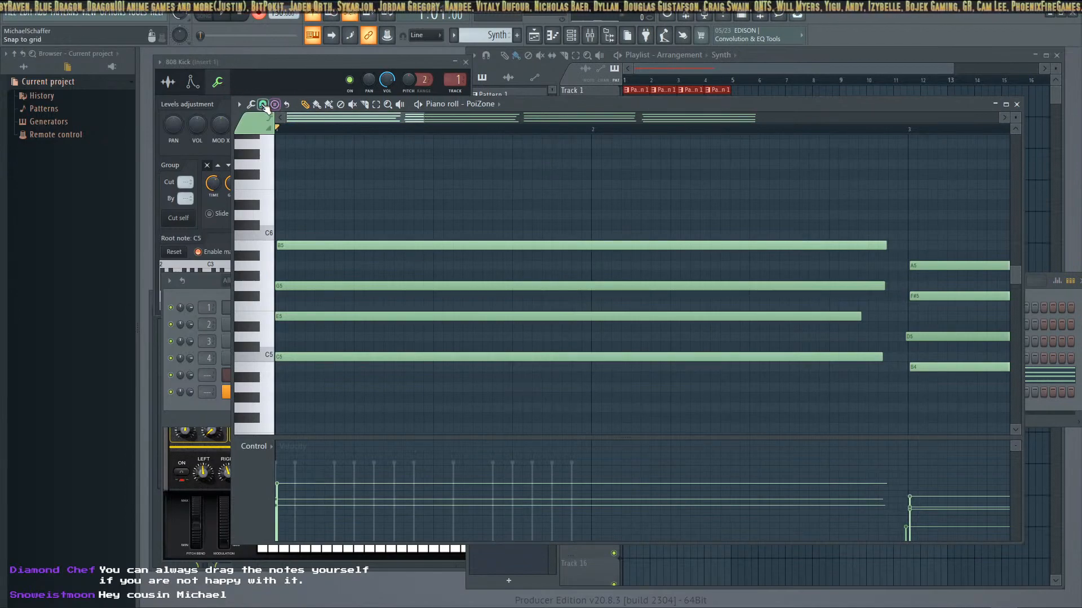
click(262, 104)
click(292, 158)
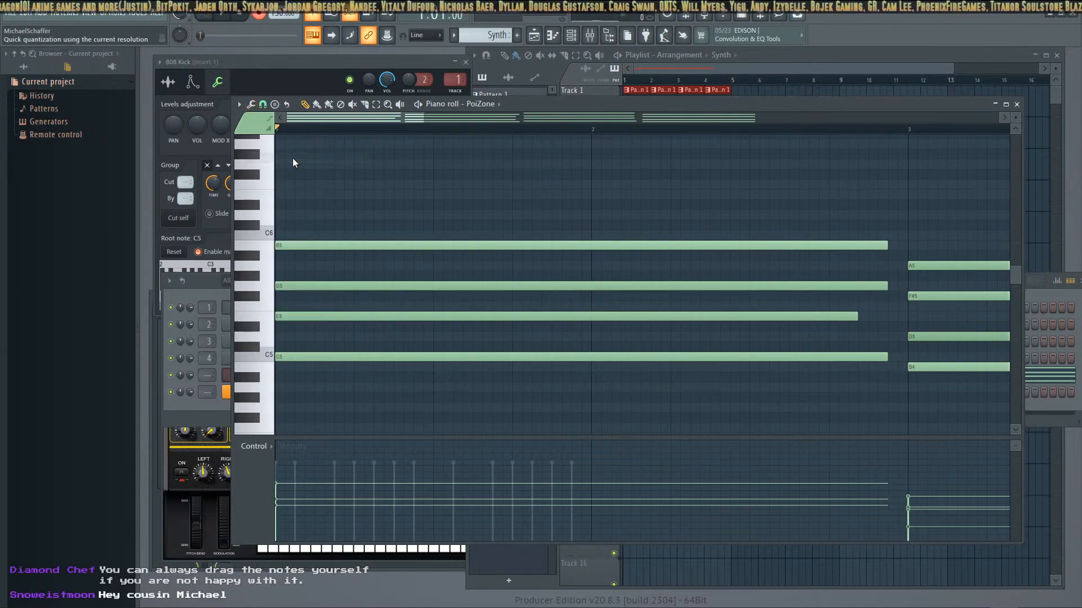
drag(380, 119, 645, 121)
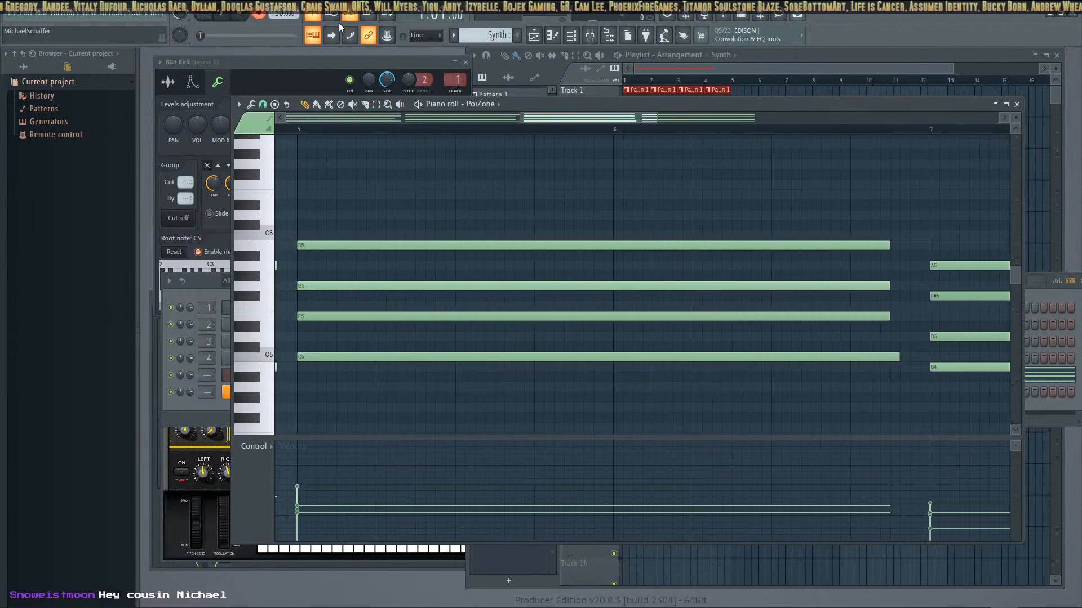
Play back the quantized Synth pattern and minimize the piano roll
click(225, 15)
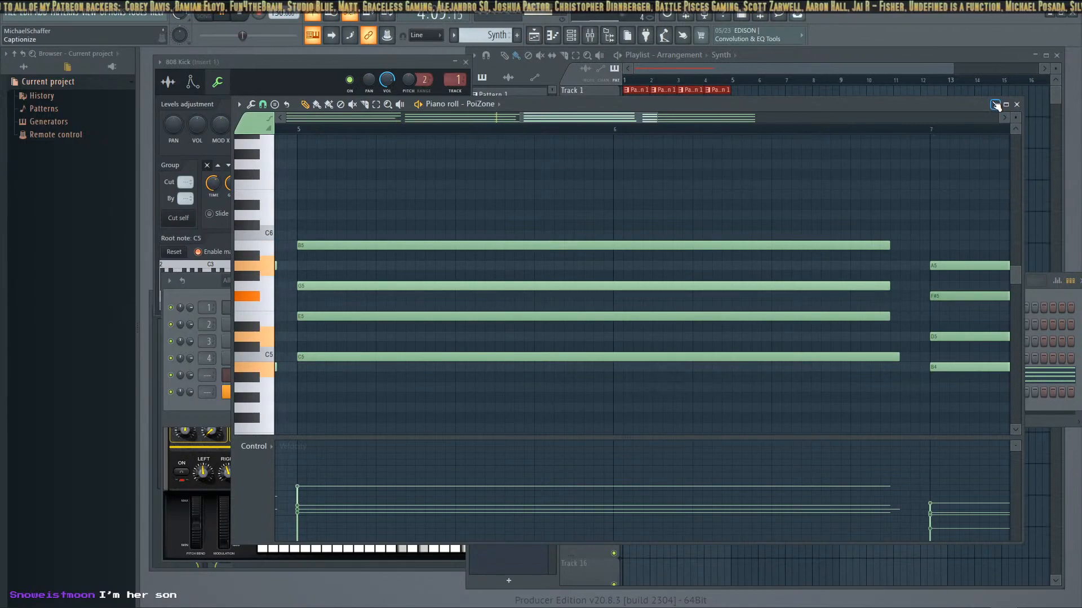
drag(977, 102, 973, 122)
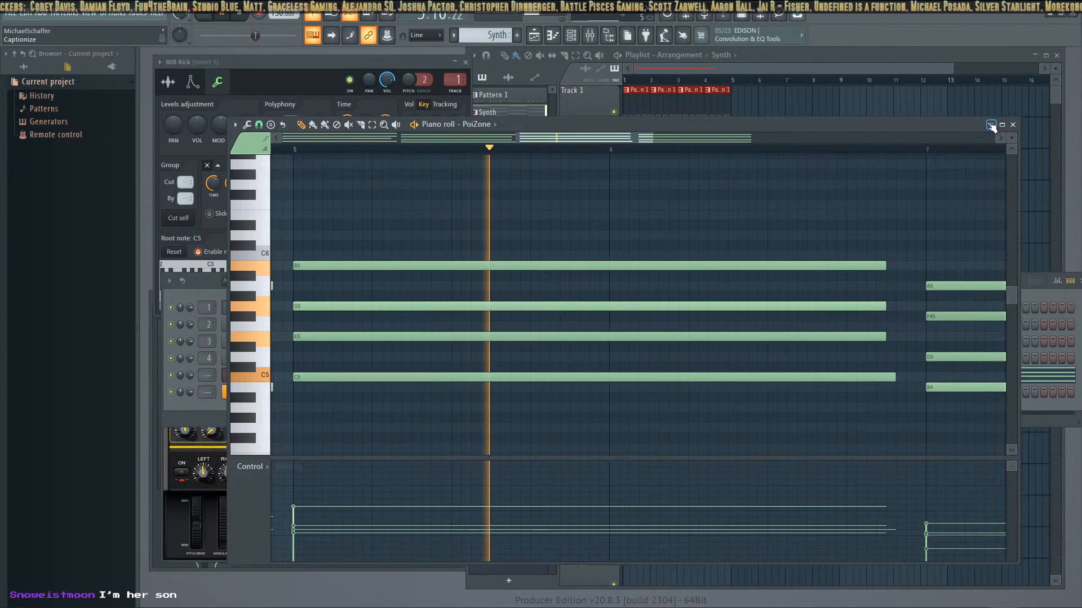
click(991, 125)
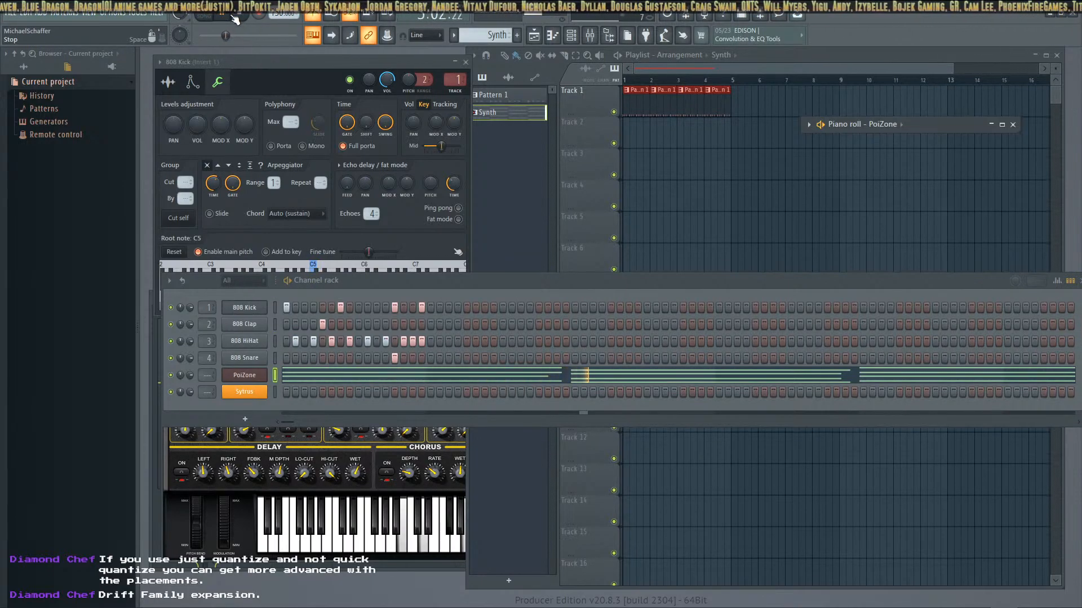
Stop playback, switch to song mode and place the Synth pattern on Track 2 at bar 1 of the Playlist
key(l)
key(space)
drag(509, 113, 625, 140)
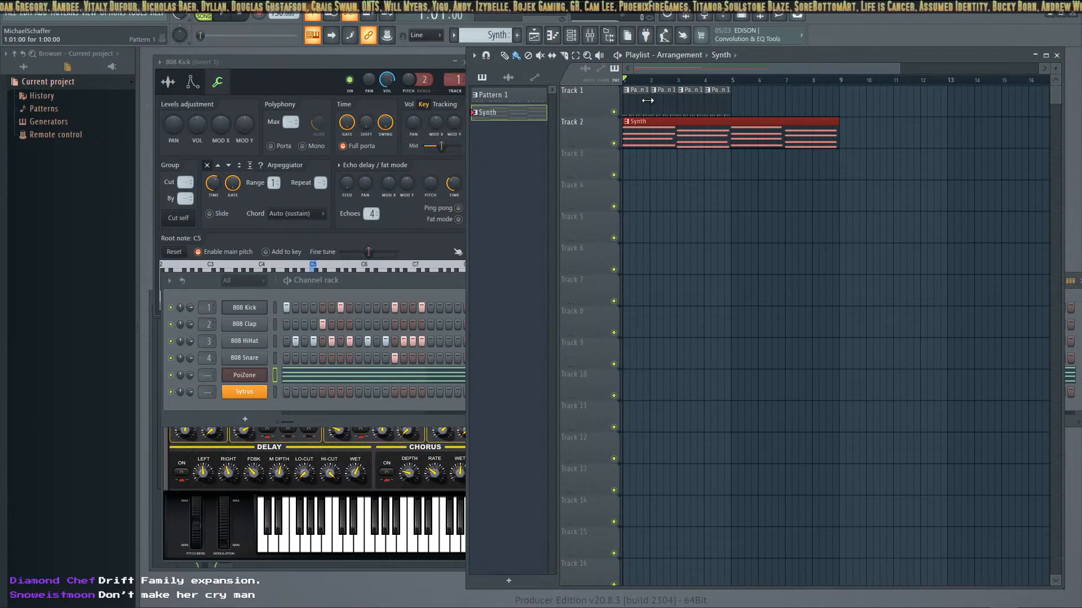
Play the arrangement with drums and synth together, widen the Playlist slightly and dismiss PoiZone's demo notice
click(226, 18)
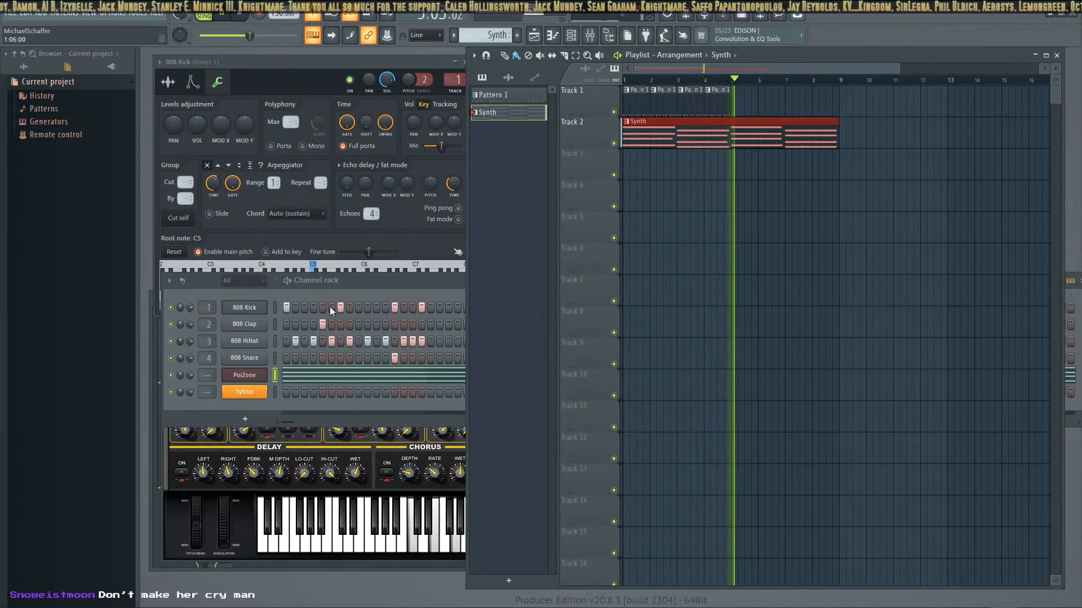
mouse_move(466, 344)
mouse_down()
mouse_move(839, 337)
mouse_move(458, 335)
mouse_up()
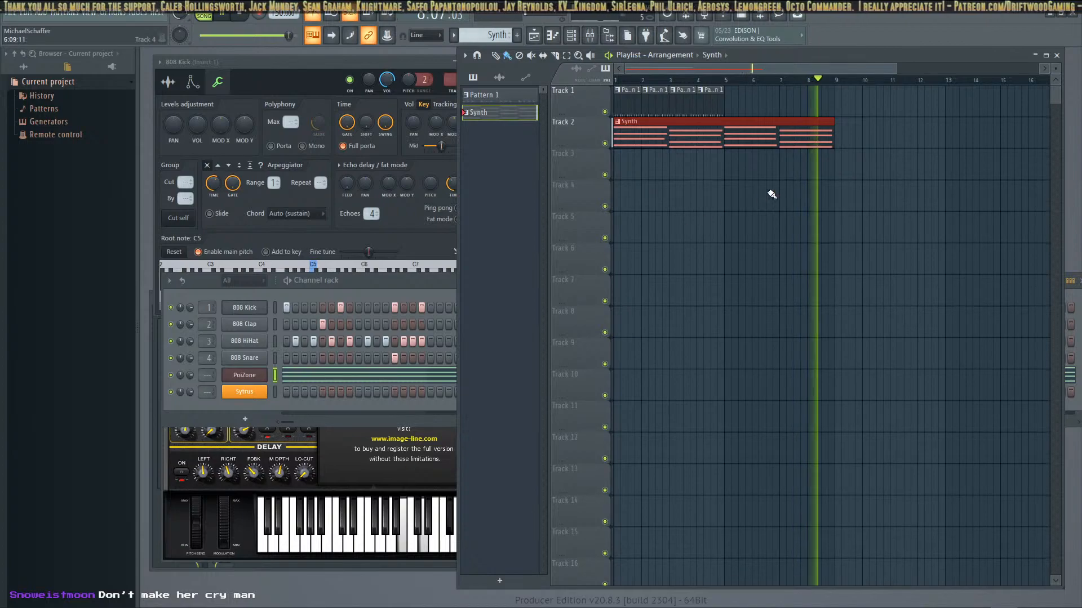
click(386, 472)
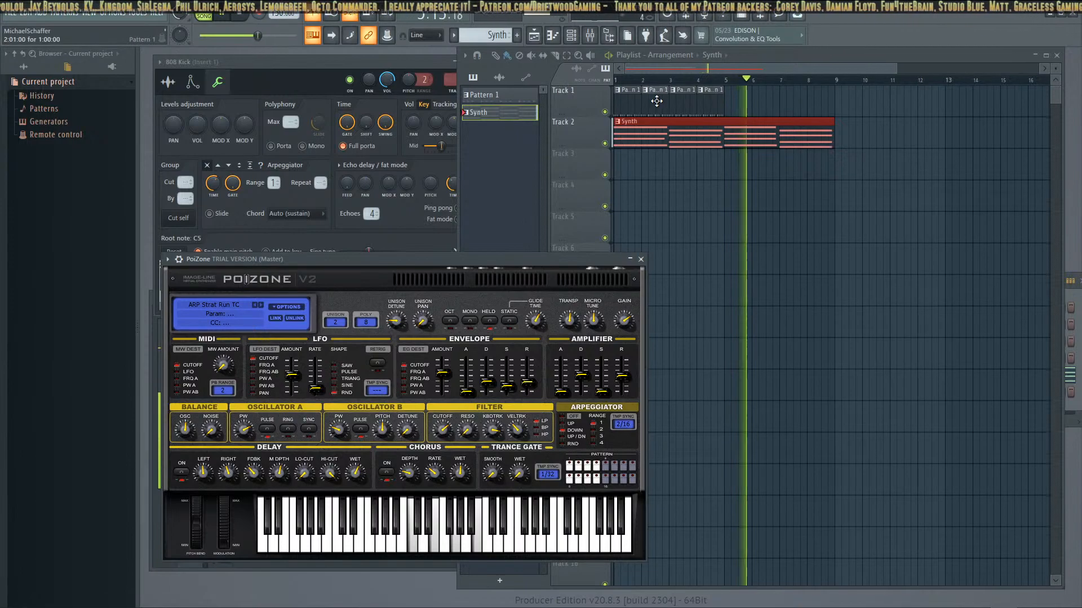
Move the Pattern 1 clips at bars 1 and 2 of Track 1 to bars 5 and 6
drag(628, 101, 738, 103)
drag(654, 104, 760, 103)
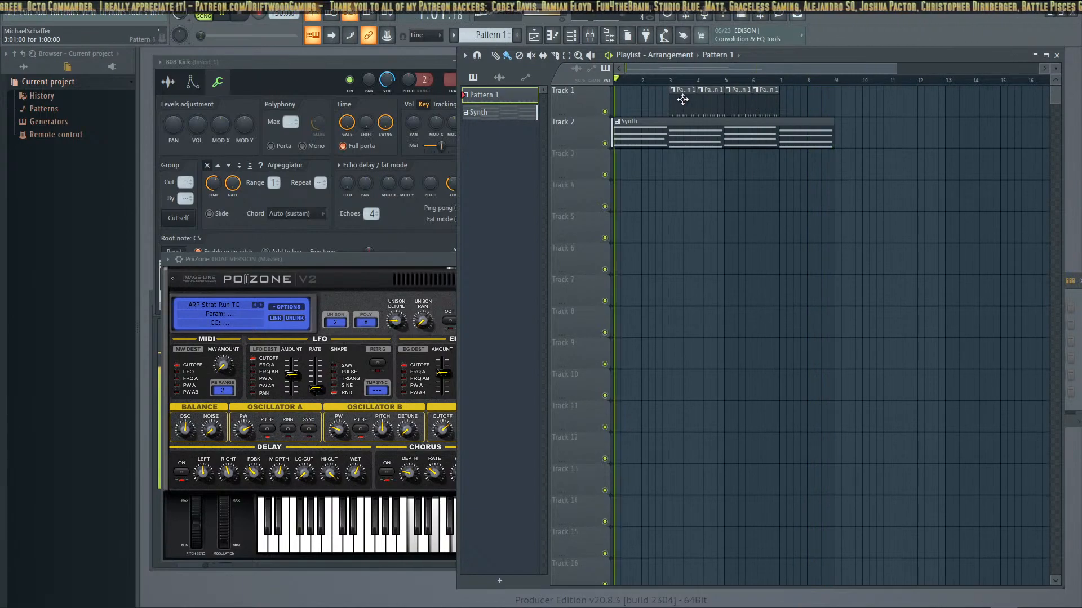
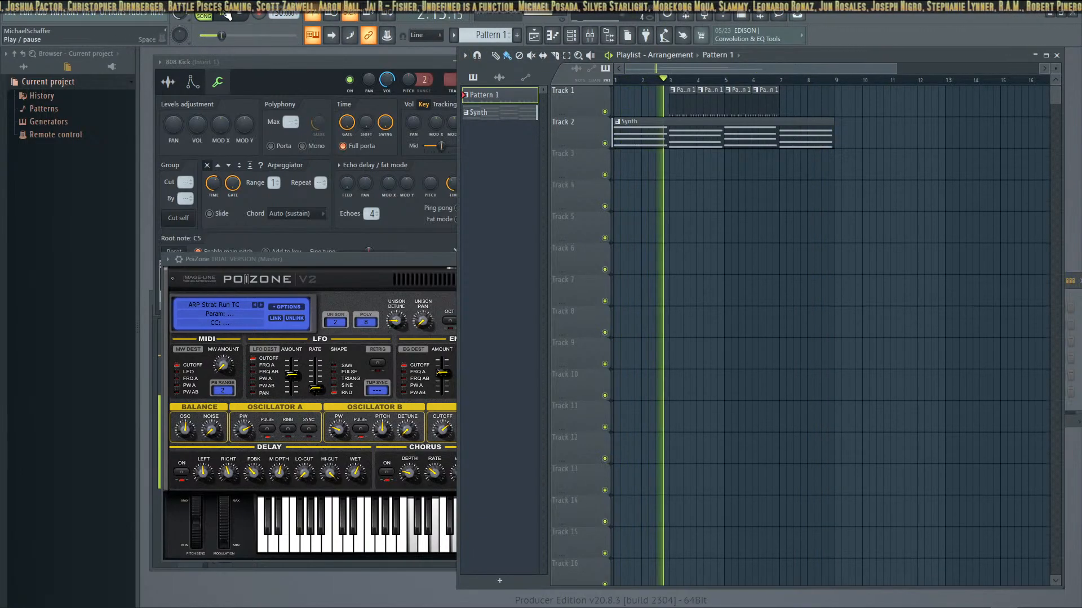
Stop playback, clone the Synth pattern and select the copy
click(242, 15)
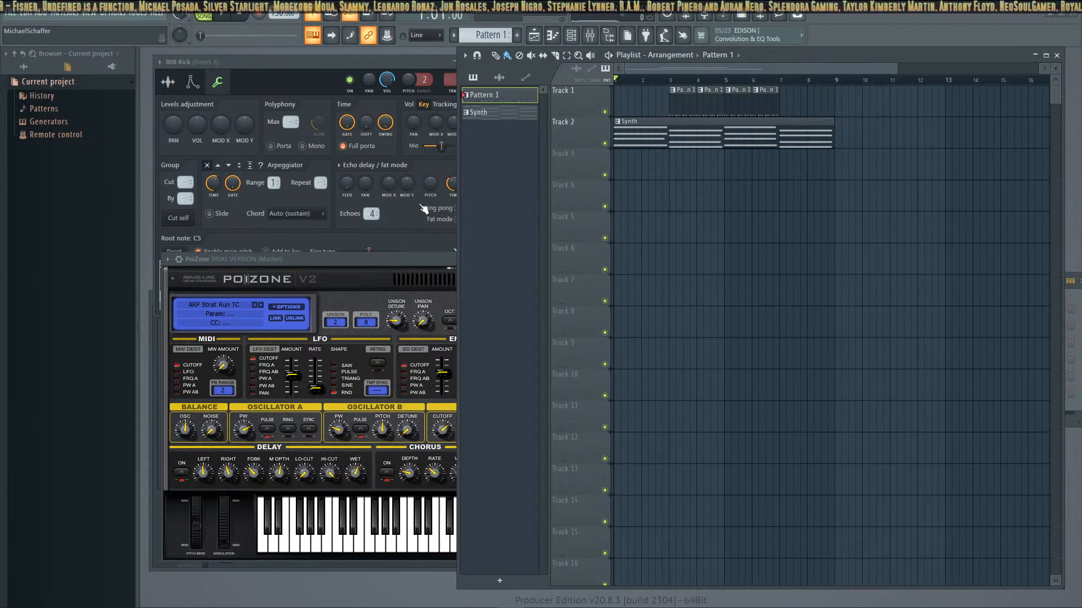
drag(493, 113, 497, 143)
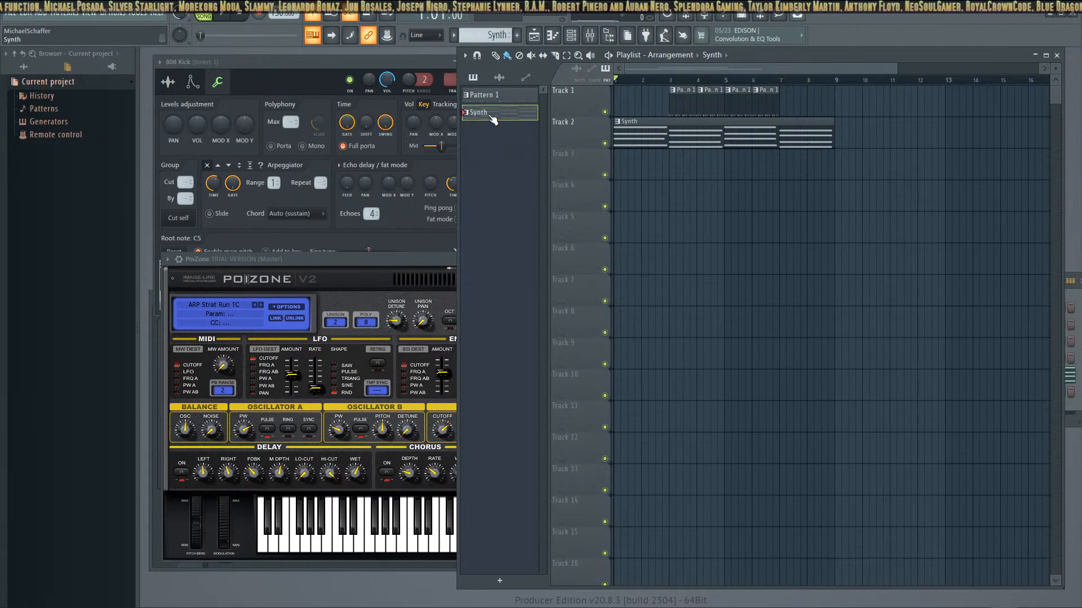
double_click(490, 116)
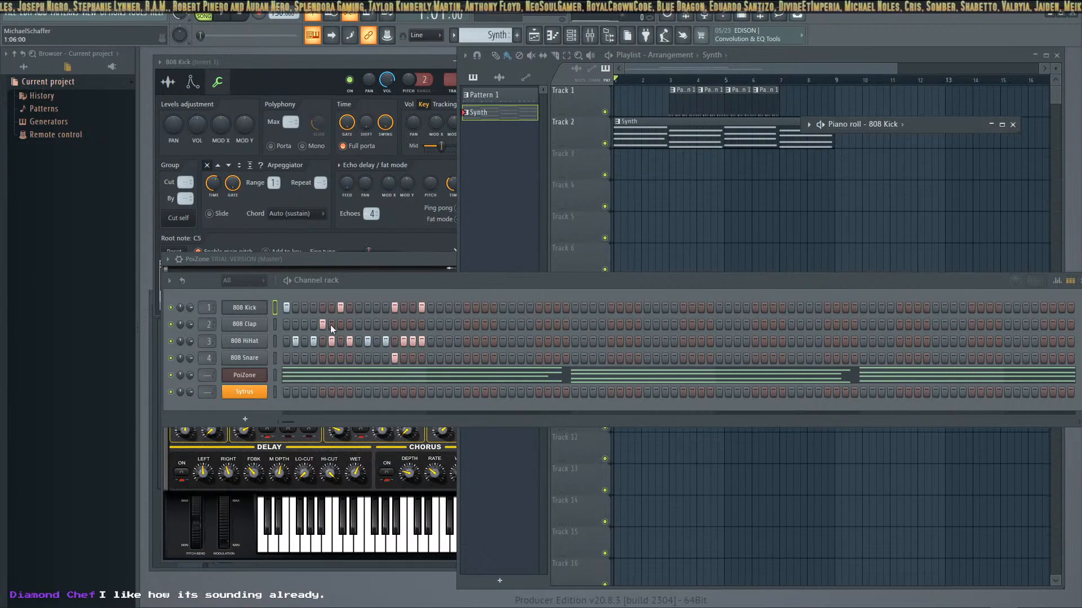
click(507, 118)
right_click(507, 118)
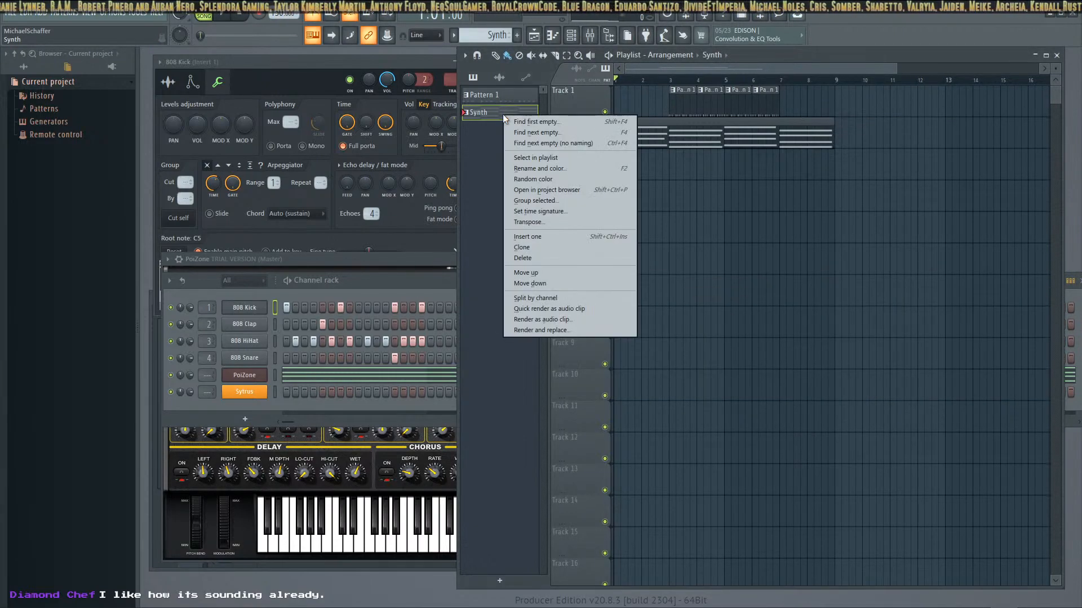
click(550, 248)
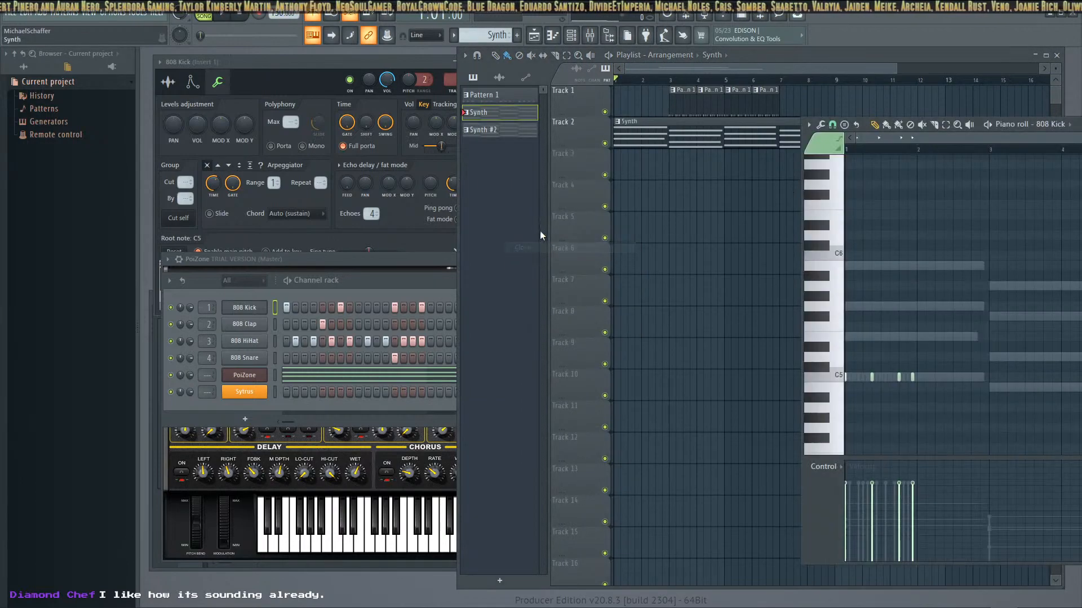
click(491, 130)
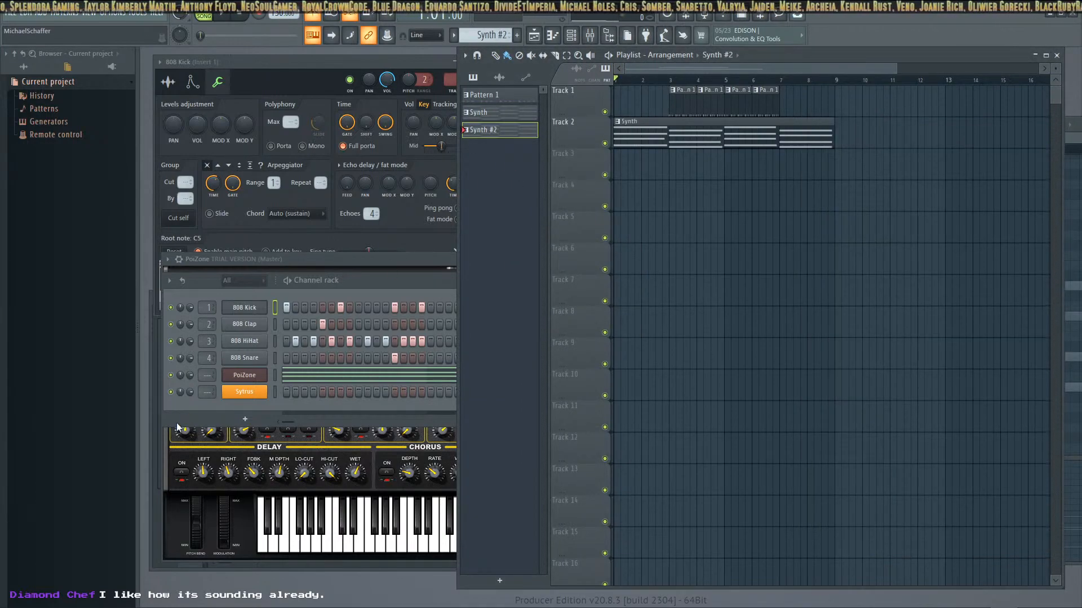
Close the PoiZone synth window and look through the three patterns, ending on Synth #2
click(374, 264)
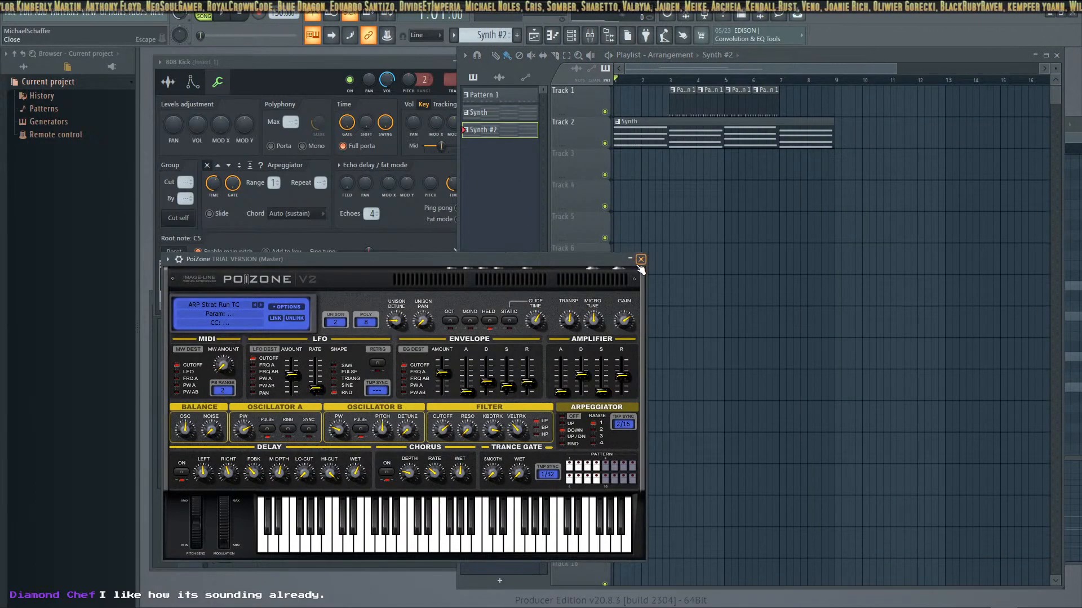
click(641, 259)
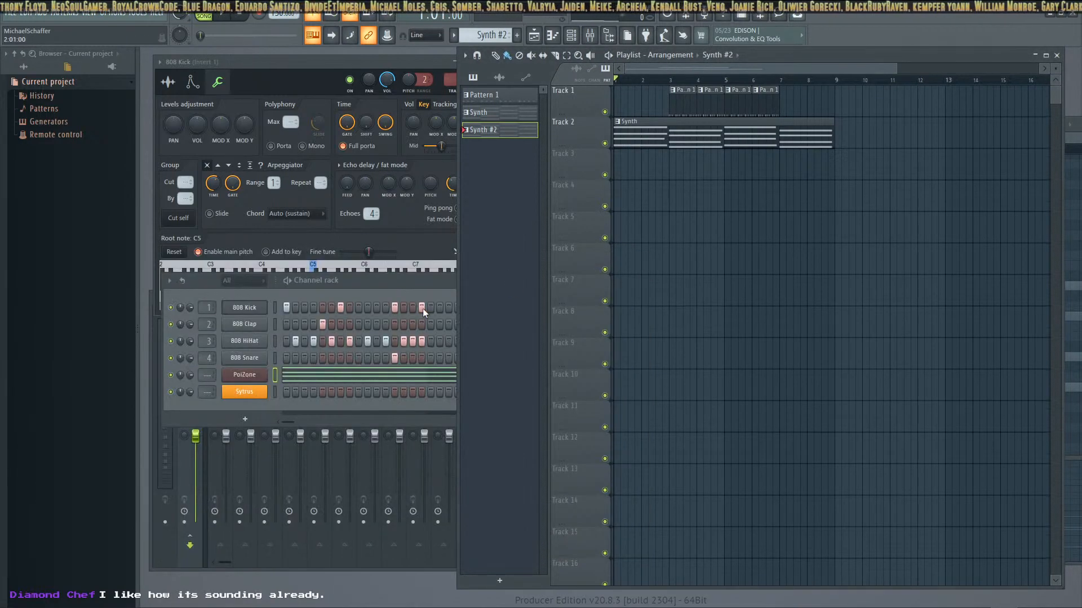
click(400, 284)
click(510, 98)
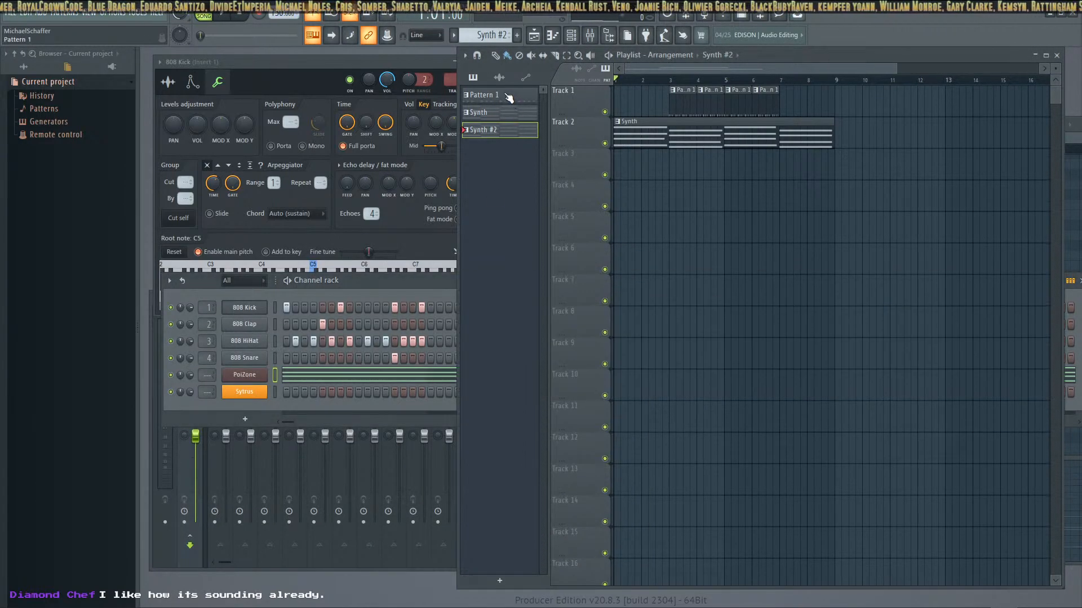
click(510, 117)
click(510, 133)
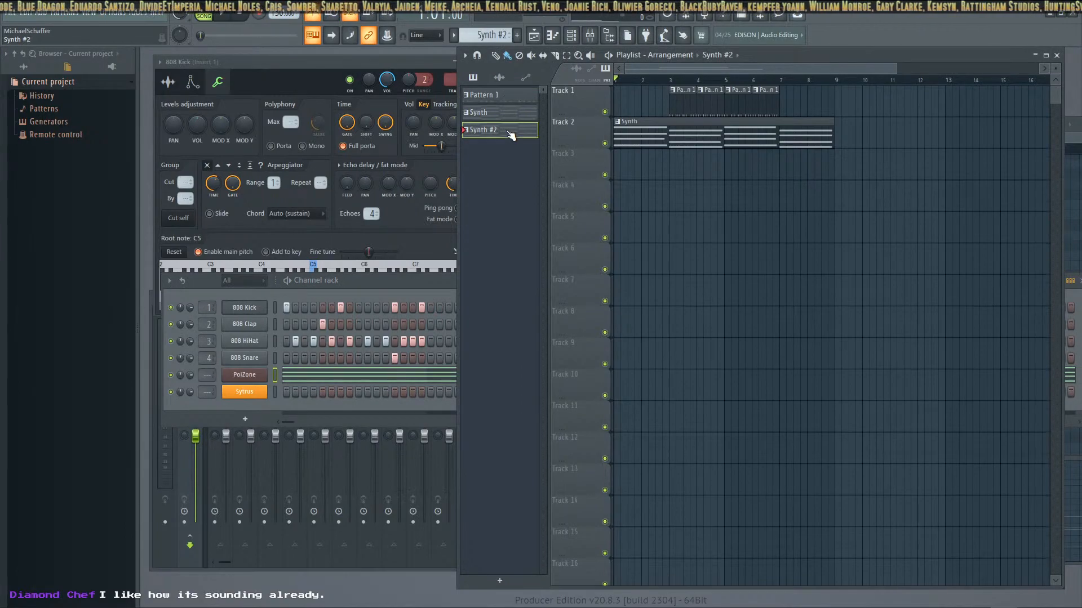
Delete the PoiZone and Sytrus channels from the Channel rack
right_click(251, 381)
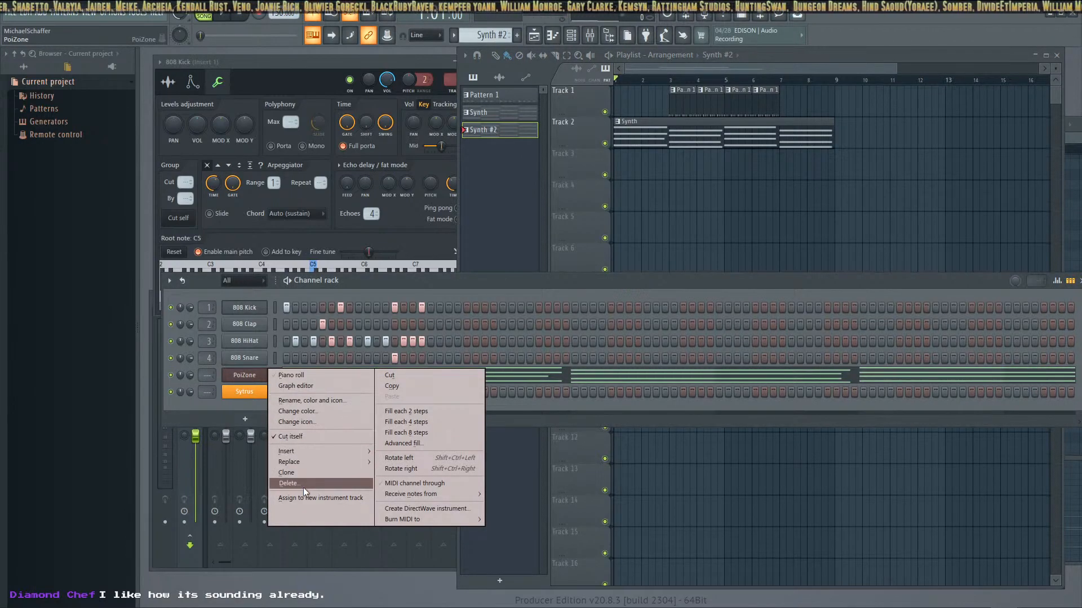
click(303, 487)
right_click(246, 376)
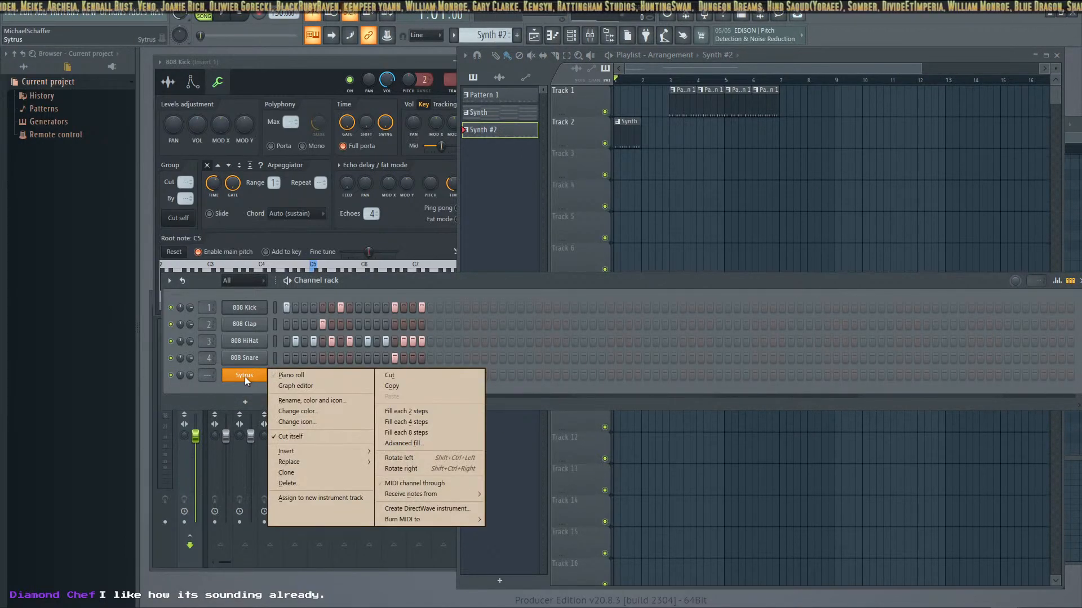
click(293, 484)
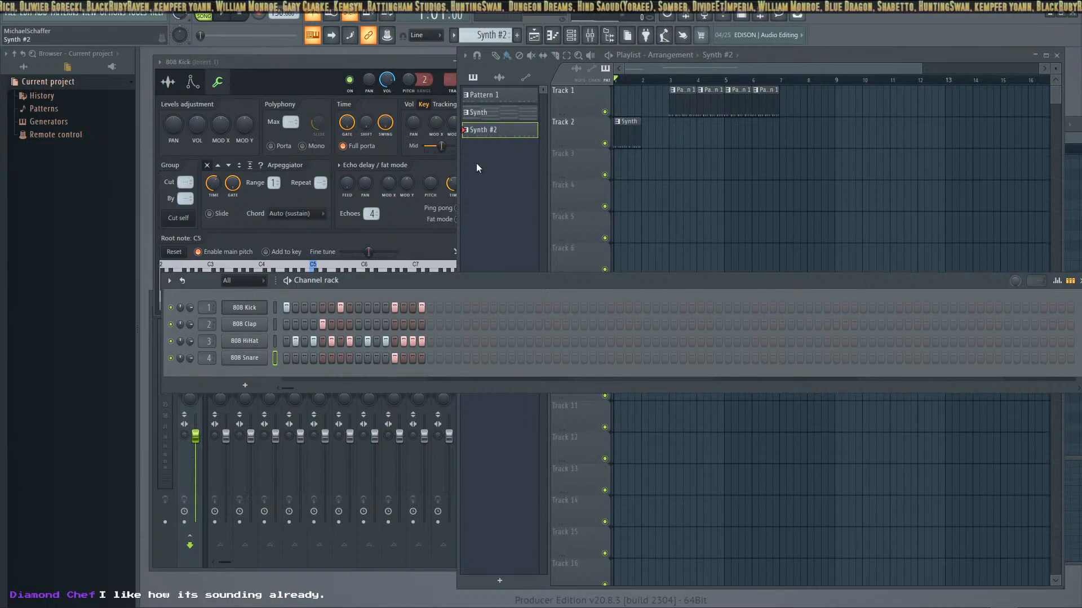
Rename the Synth #2 pattern as Beat2
click(503, 134)
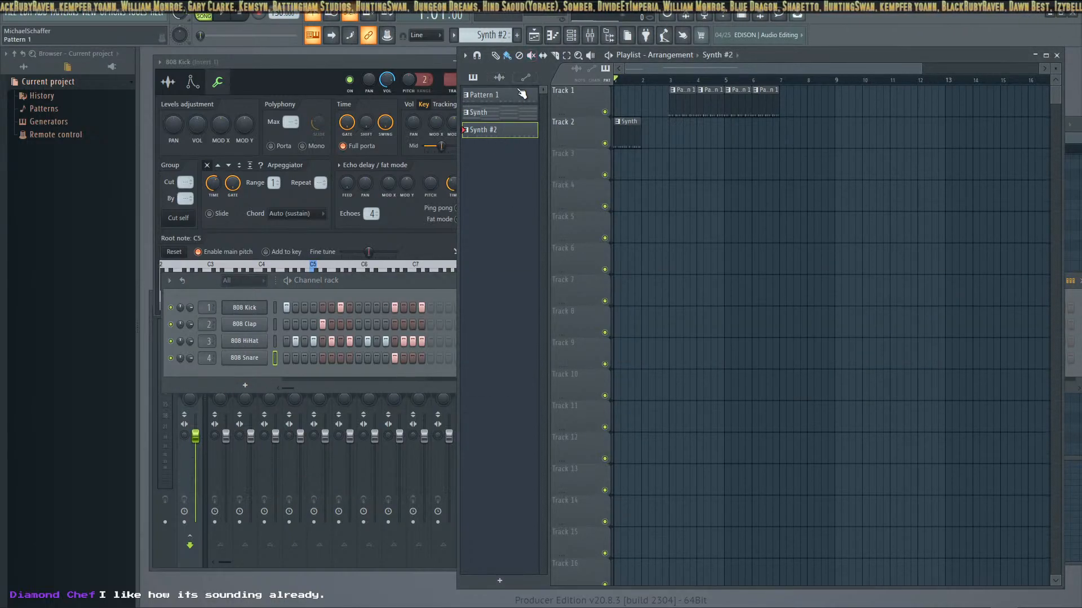
right_click(486, 127)
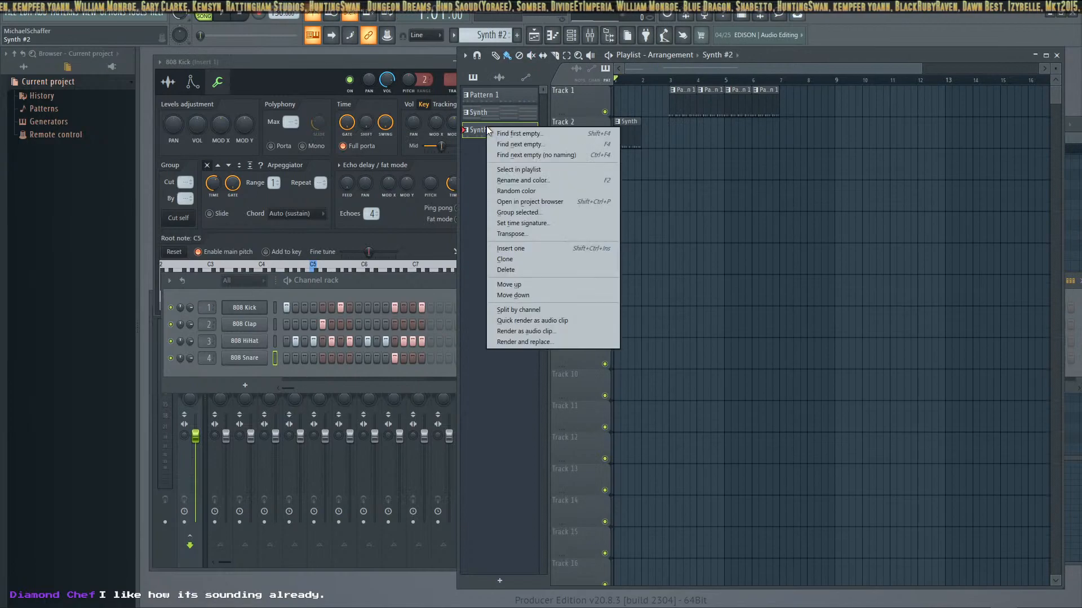
click(536, 179)
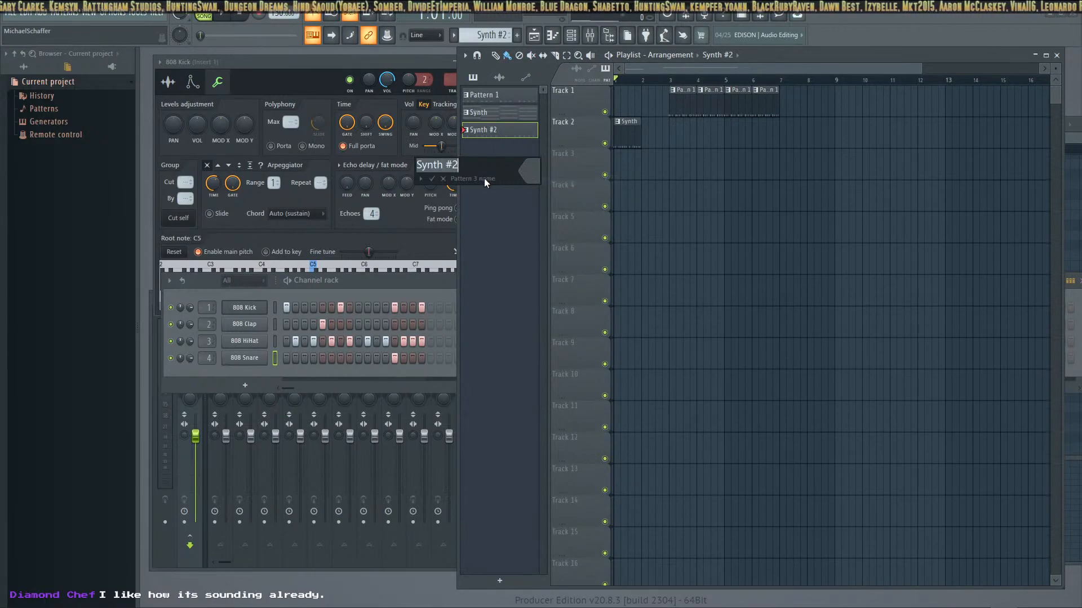
text(Beat2)
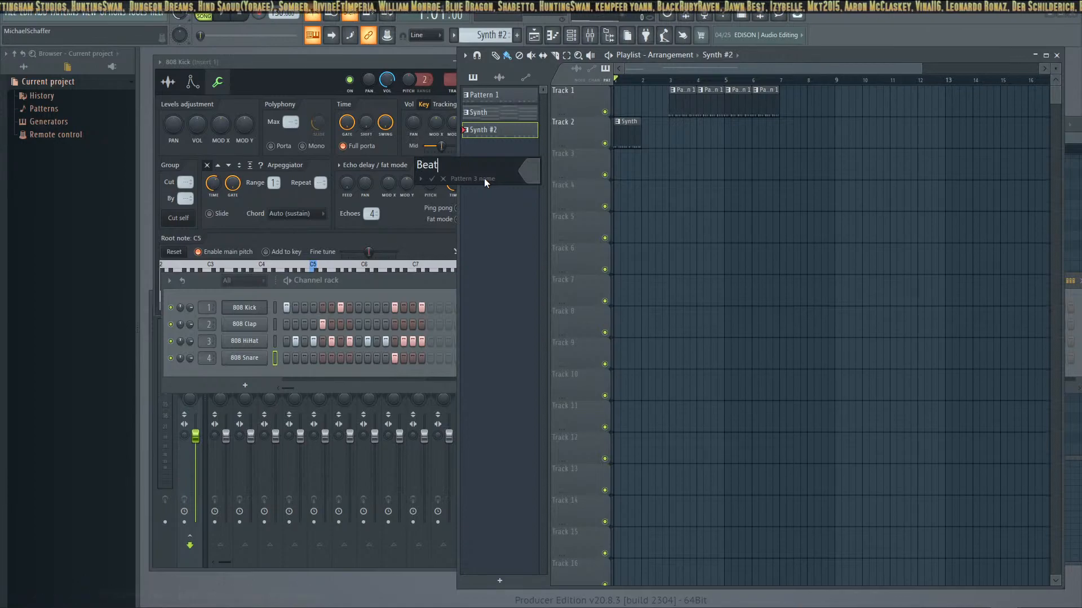
key(Return)
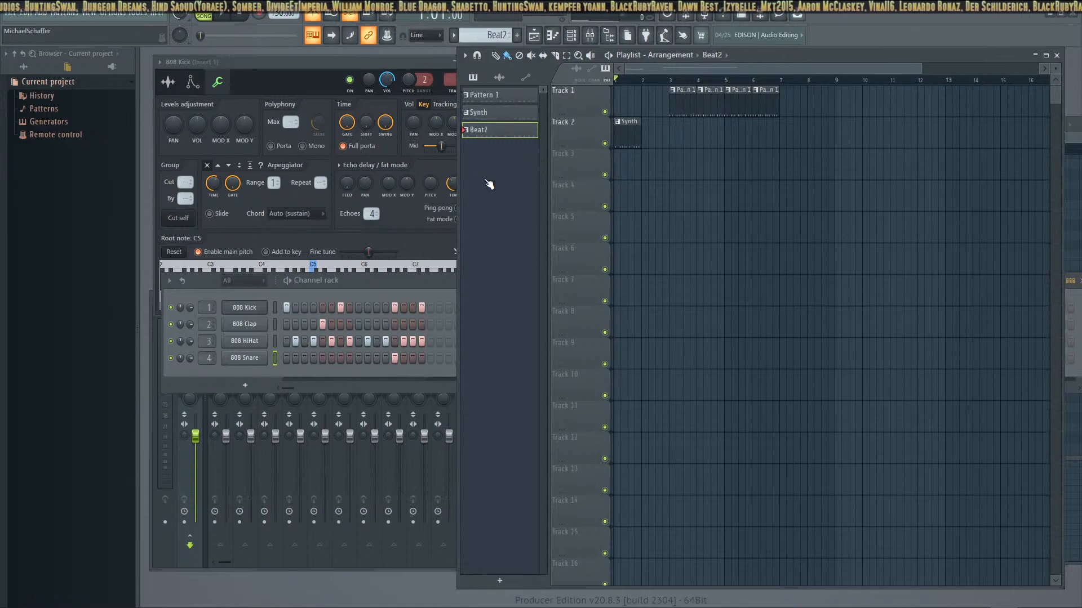
Rename Pattern 1 as Beat1
click(507, 96)
right_click(518, 95)
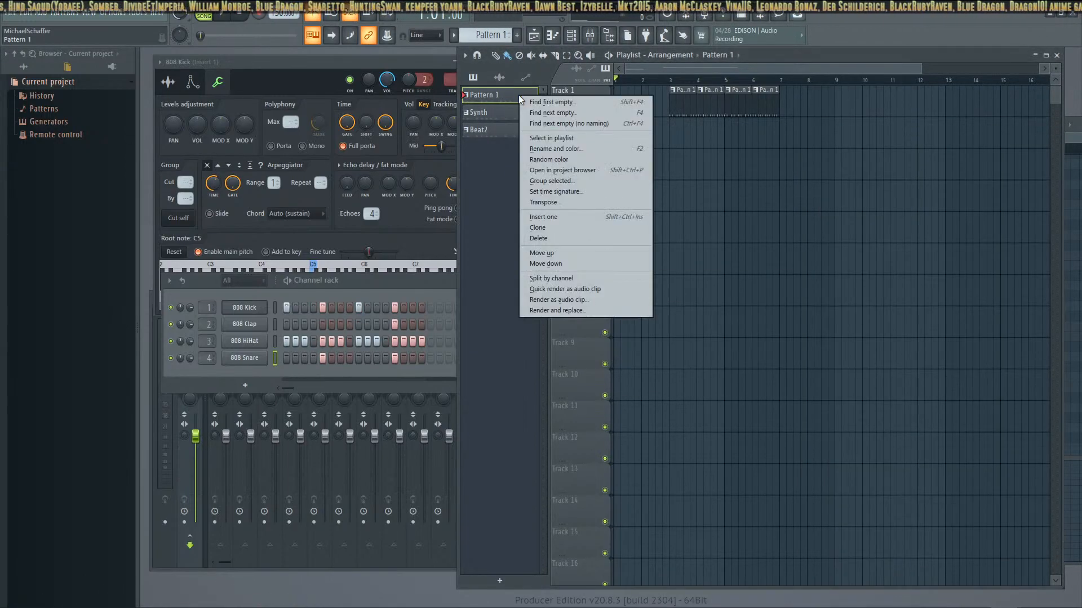
click(572, 149)
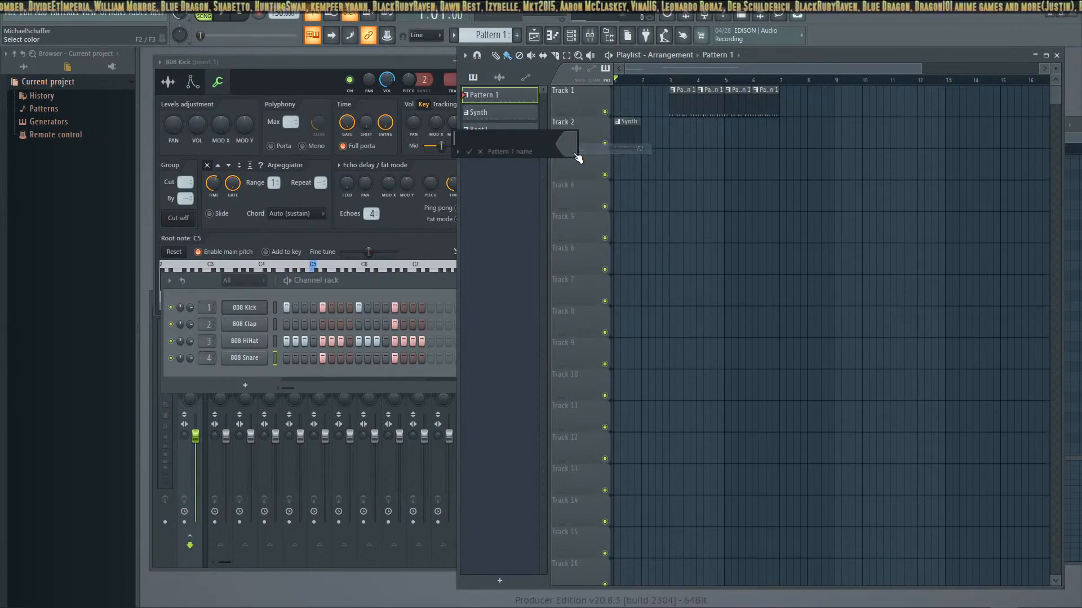
text(Beat1)
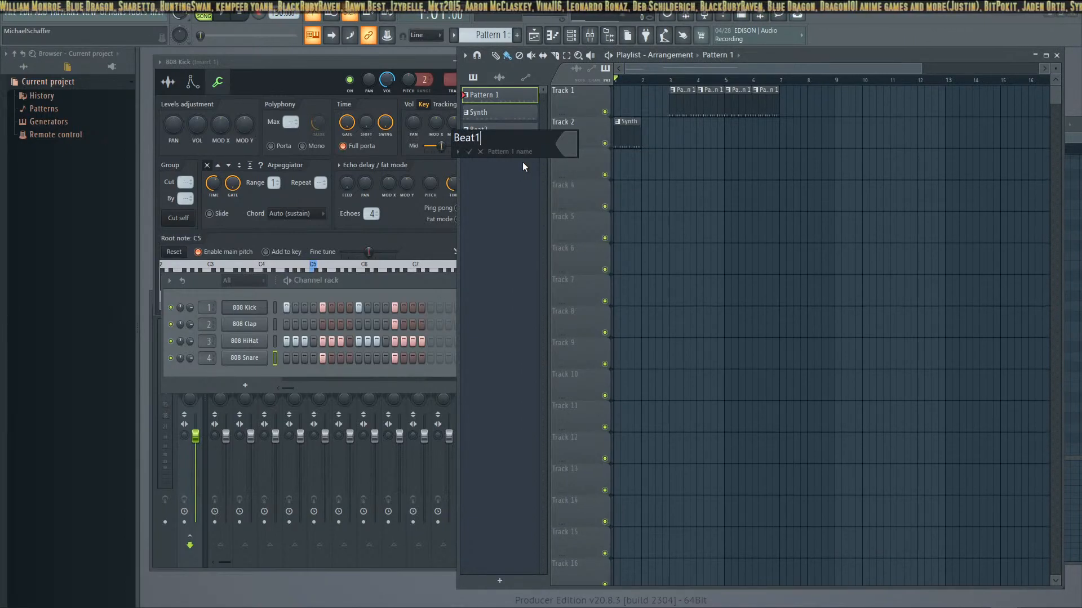
key(Return)
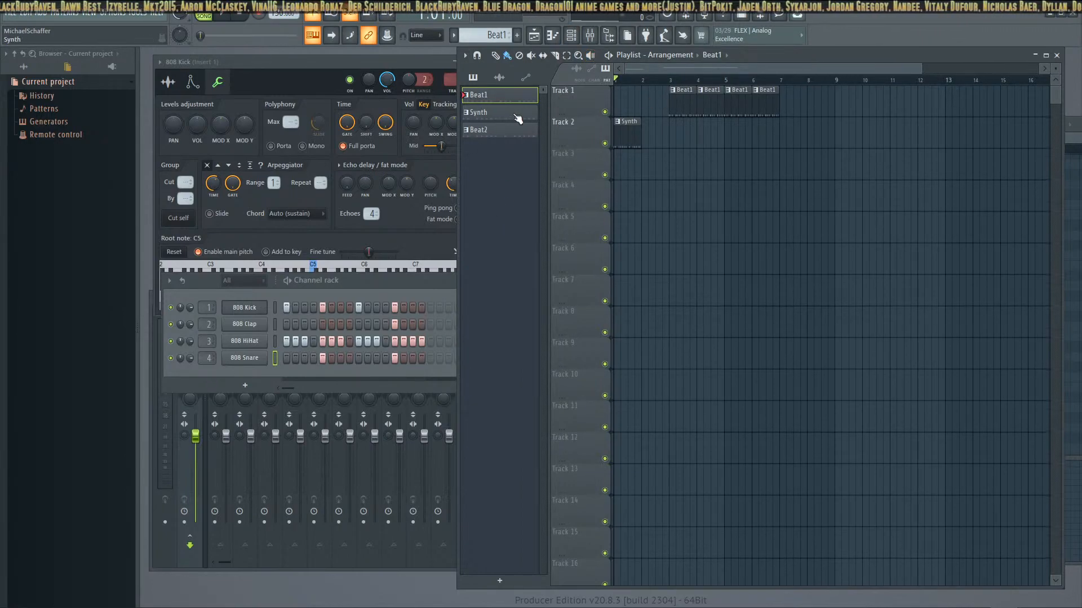
click(495, 115)
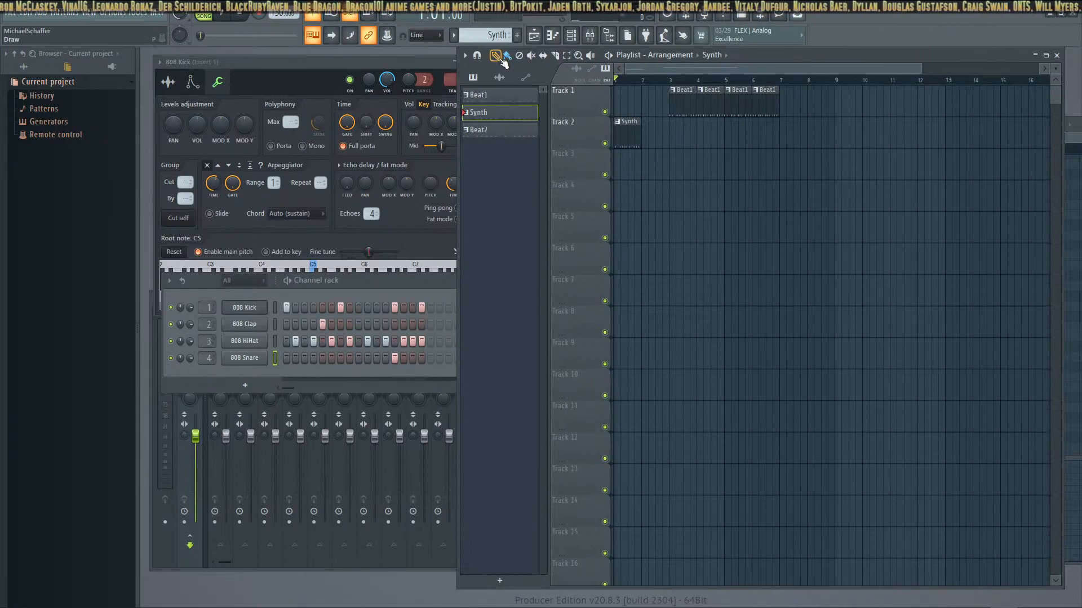
middle_click(495, 119)
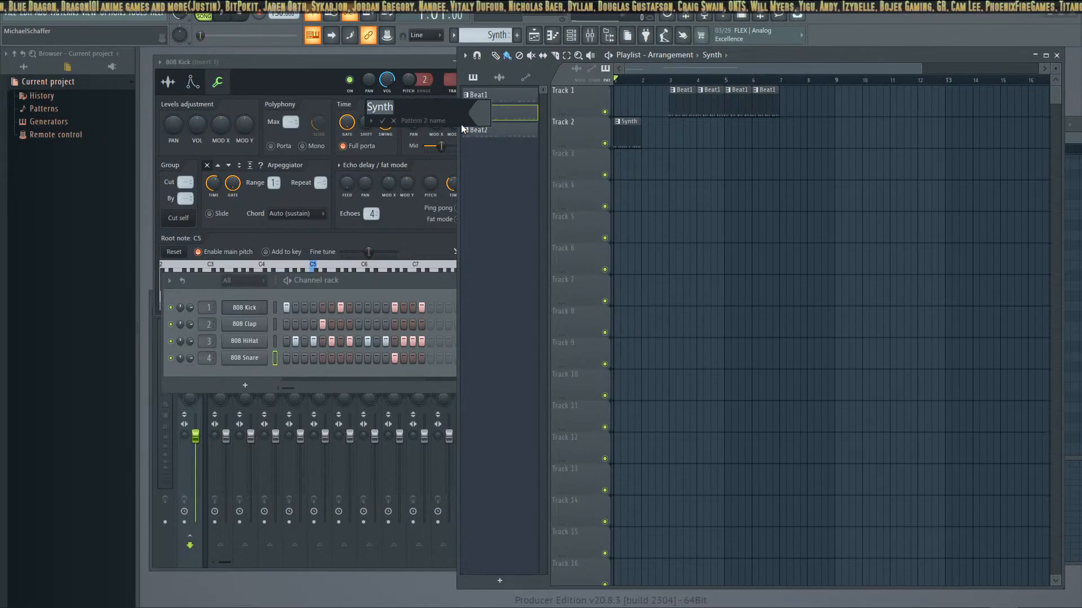
key(Return)
click(491, 116)
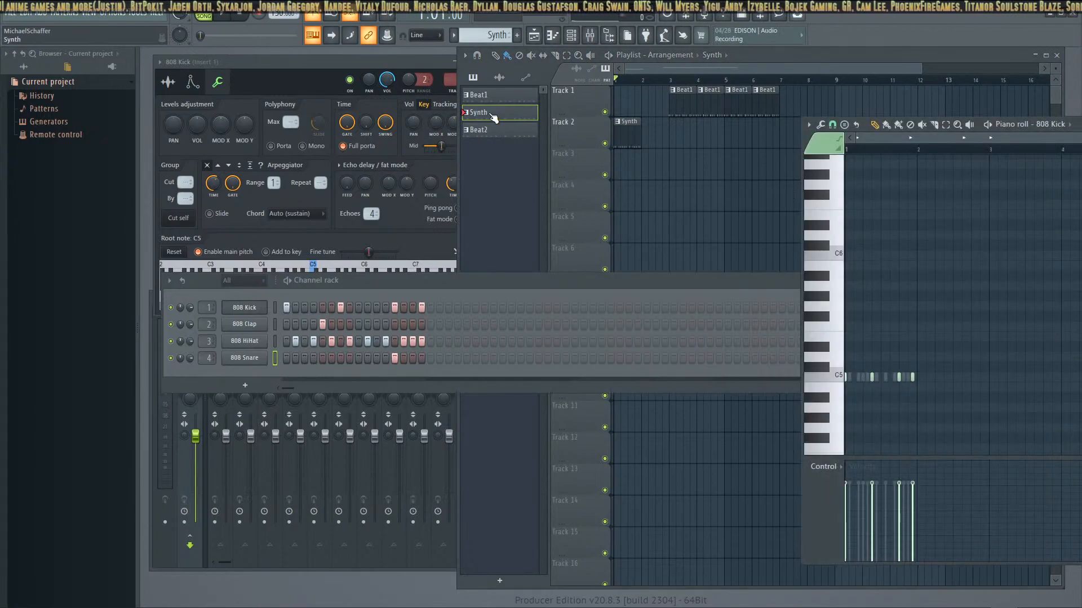
right_click(492, 116)
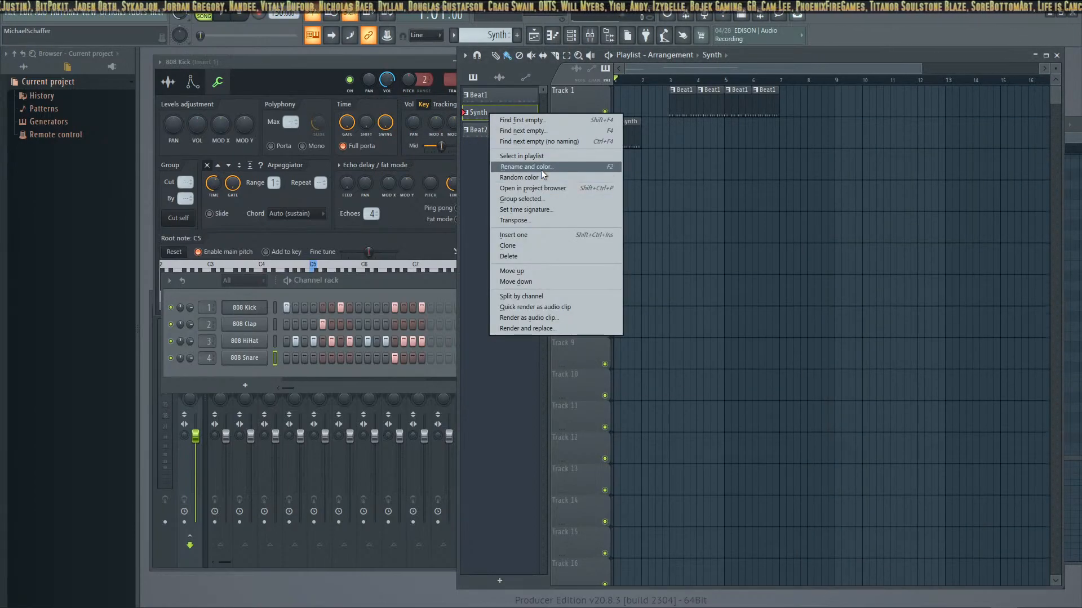
click(527, 167)
key(Return)
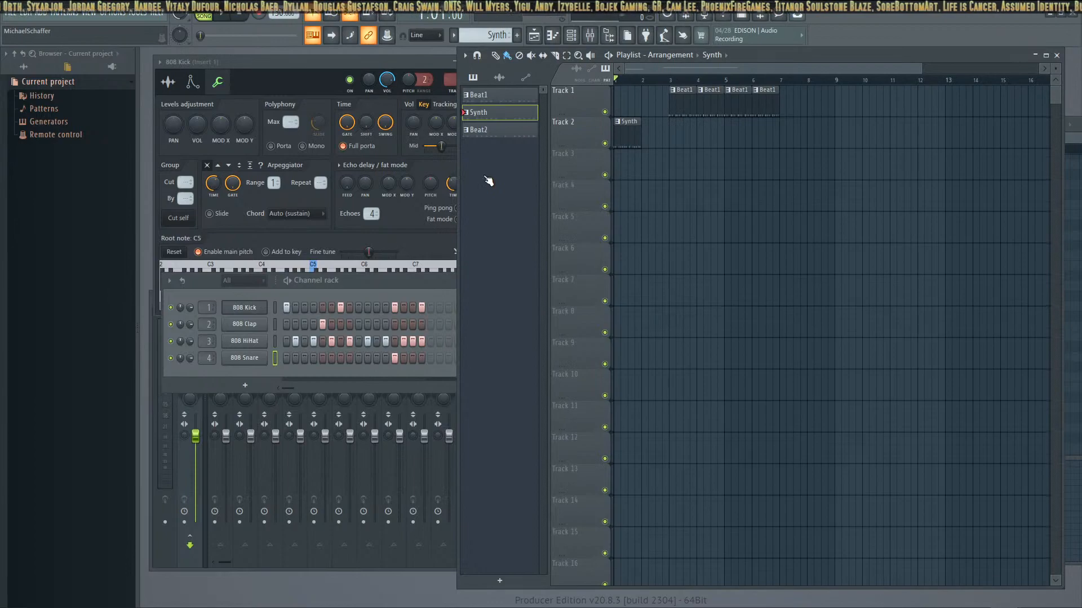
Compare the drum steps and notes of the Synth, Beat2 and Beat1 patterns in the Channel rack and piano roll
click(489, 115)
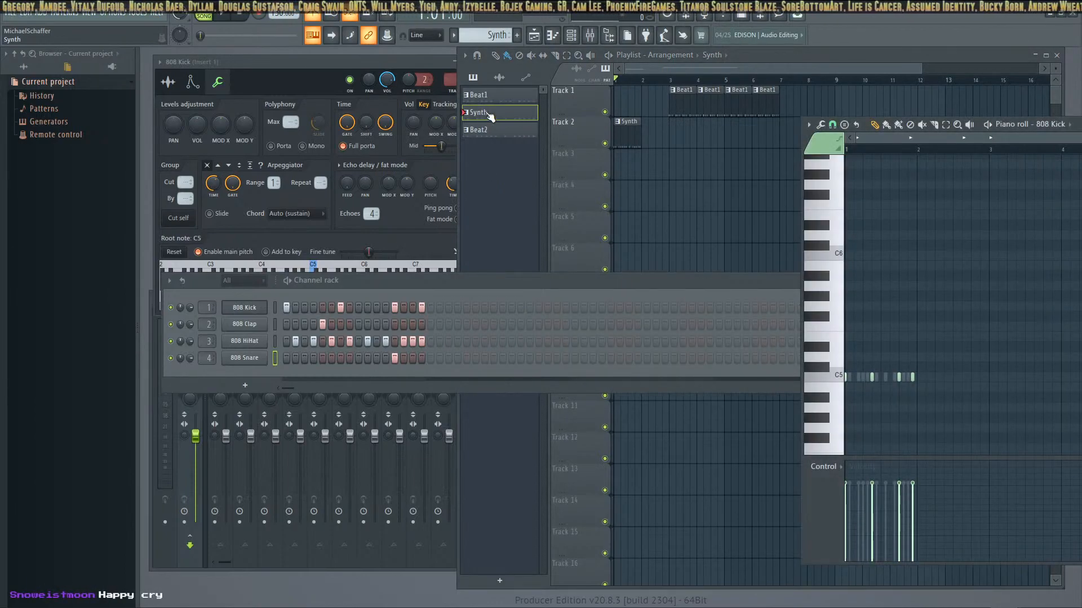
click(488, 136)
click(494, 119)
click(491, 134)
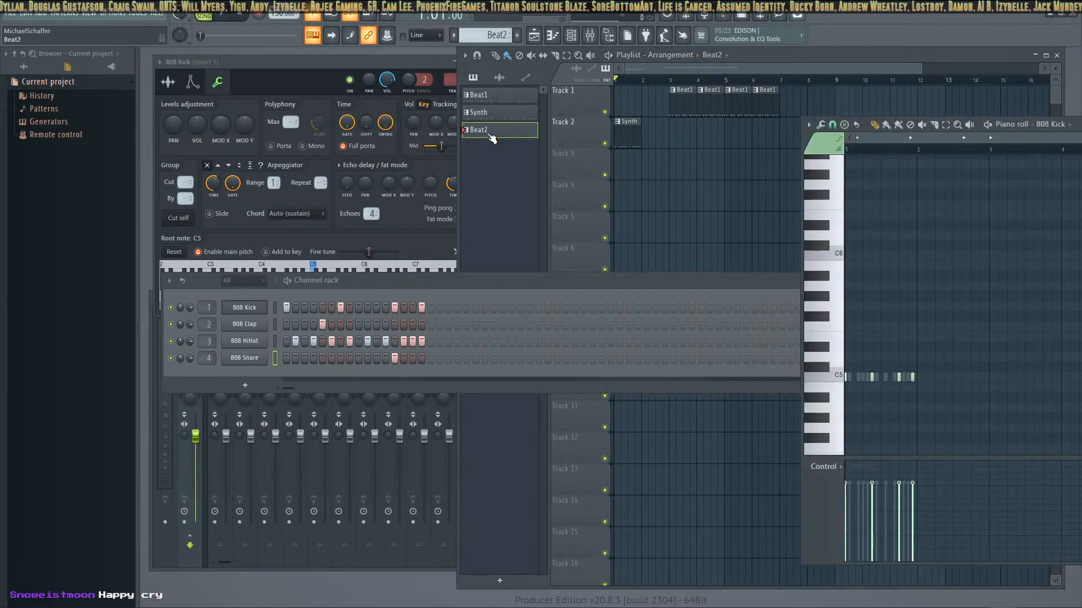
click(491, 118)
click(489, 134)
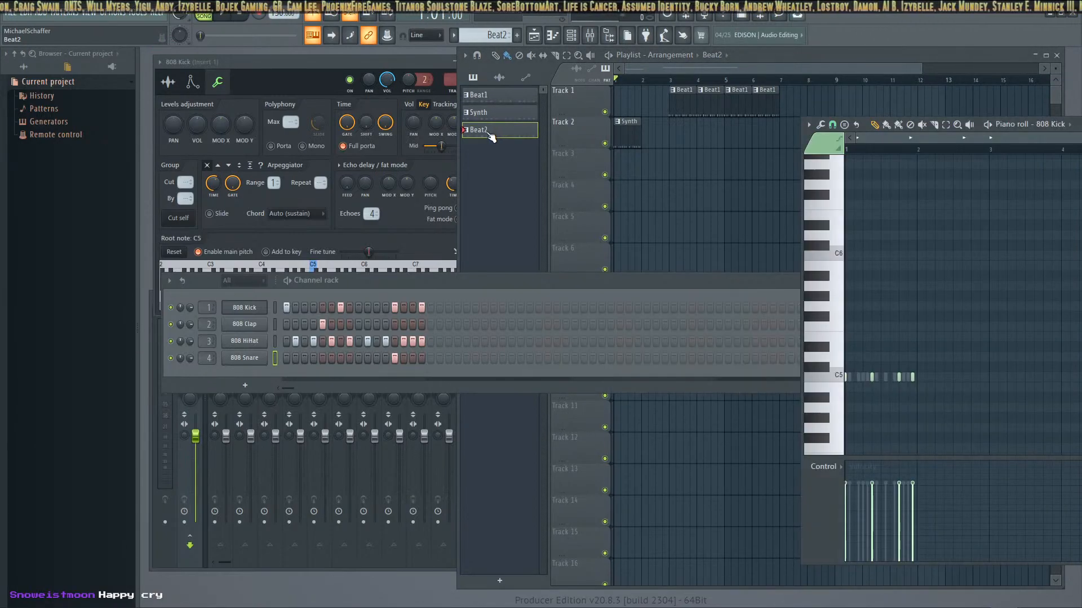
click(492, 117)
click(493, 95)
click(490, 115)
click(490, 135)
click(495, 118)
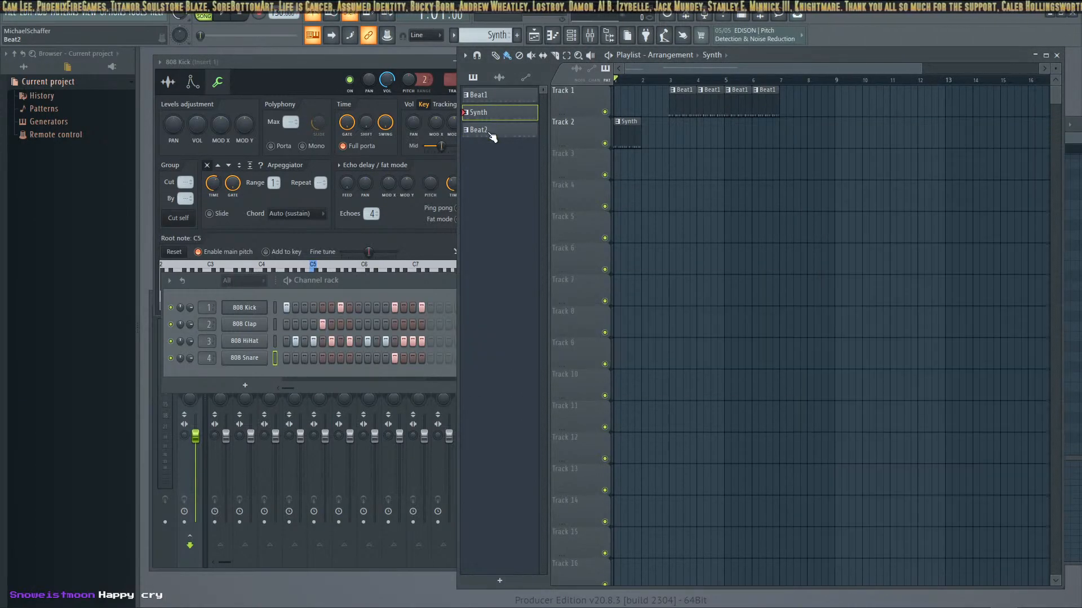
click(491, 133)
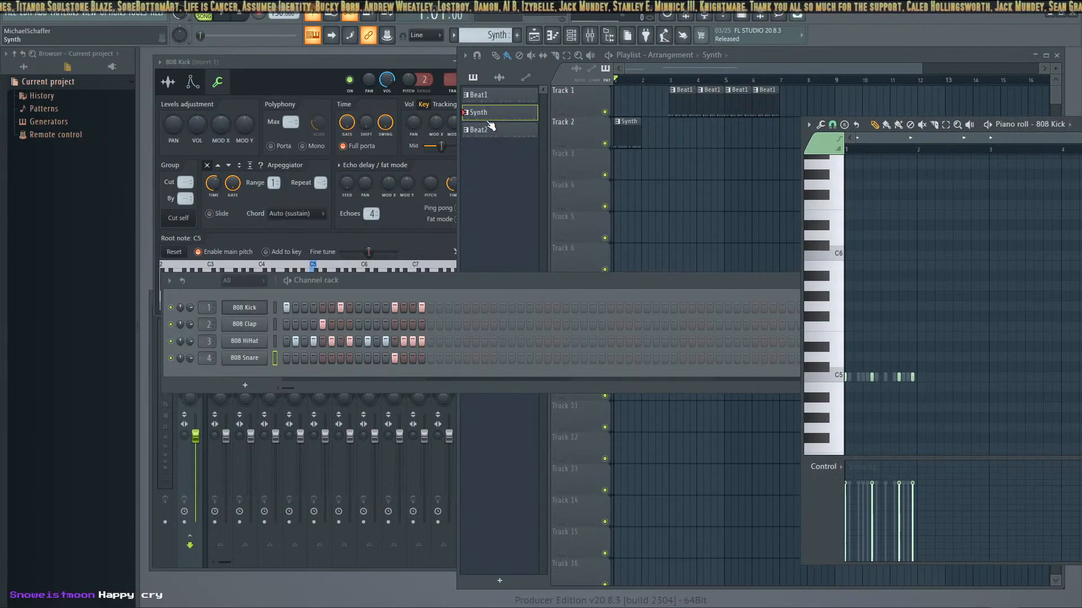
click(493, 115)
click(493, 117)
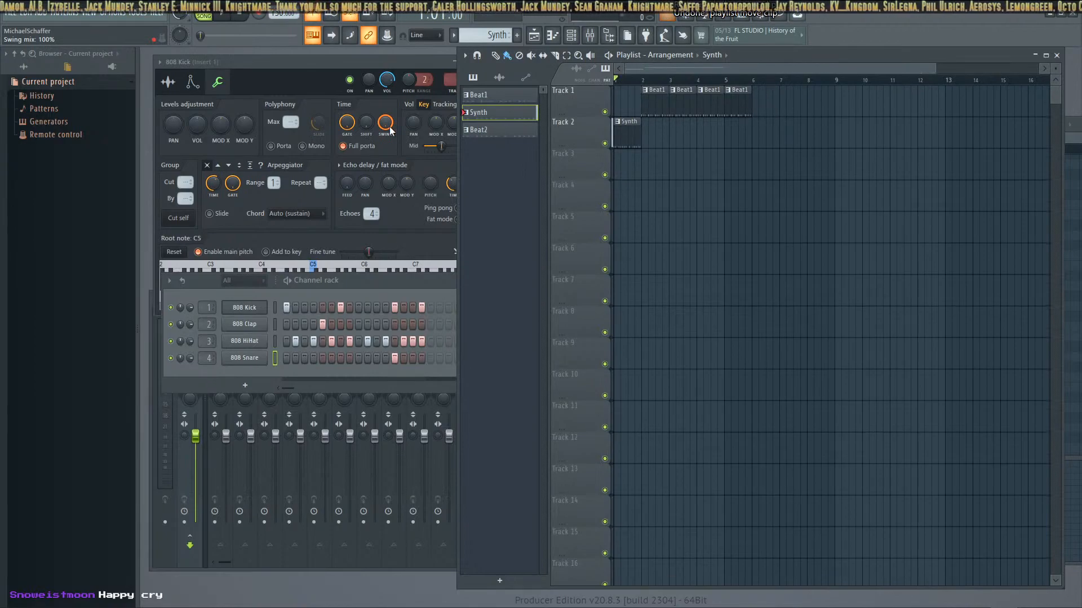
Undo the recent edits back through the Playlist clip moves, Synth clip placement and note quantizing, and select the Beat2 pattern
key(ctrl+alt+z)
key(ctrl+alt+z)
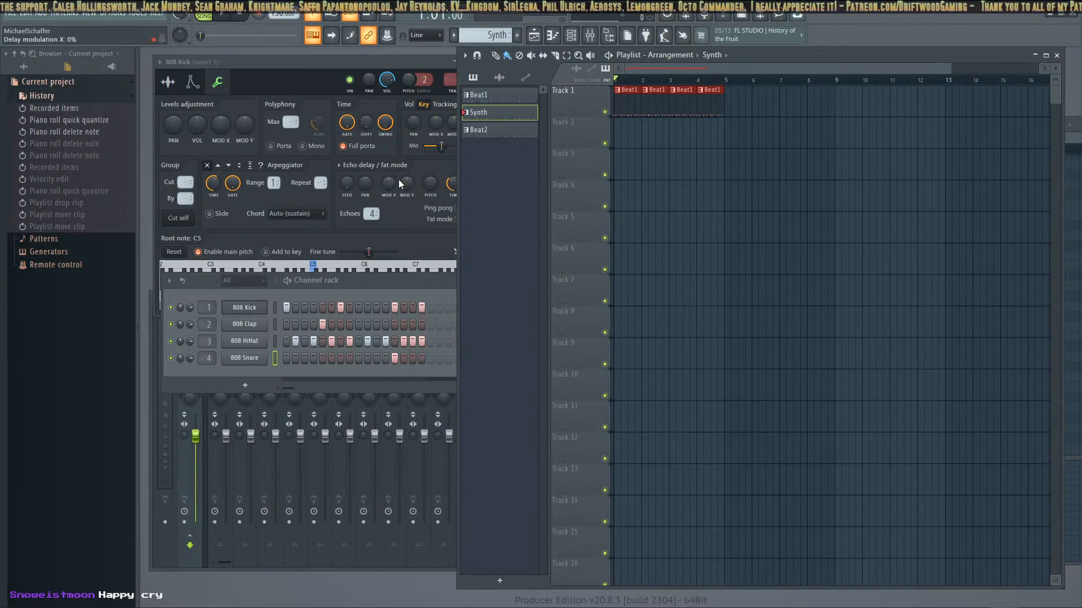
click(488, 130)
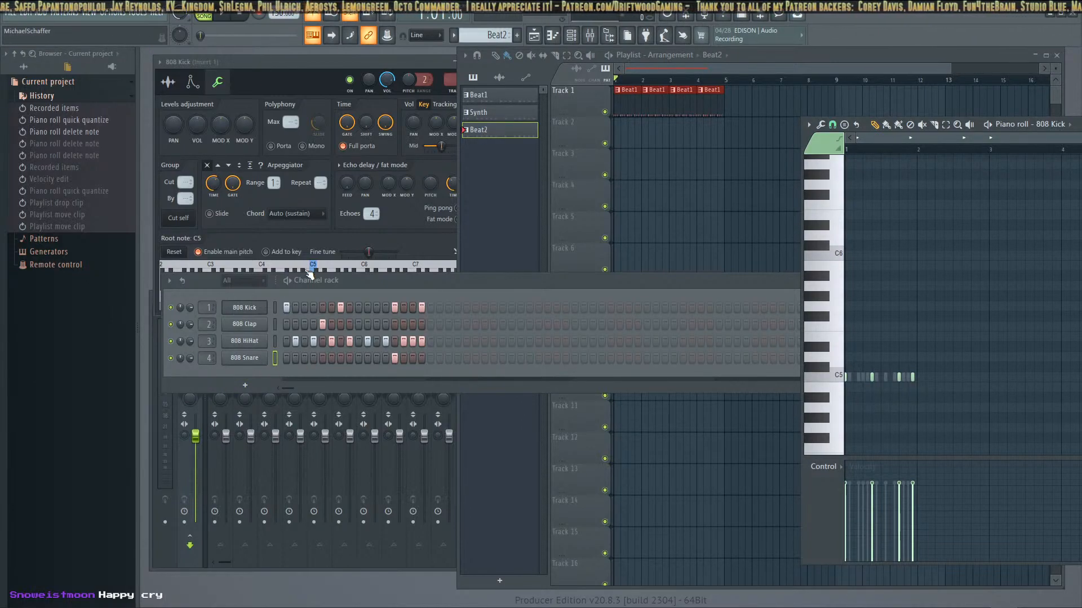
Compare the Synth and Beat2 patterns and delete the Beat2 pattern from the project
click(490, 113)
click(490, 129)
click(490, 113)
click(490, 129)
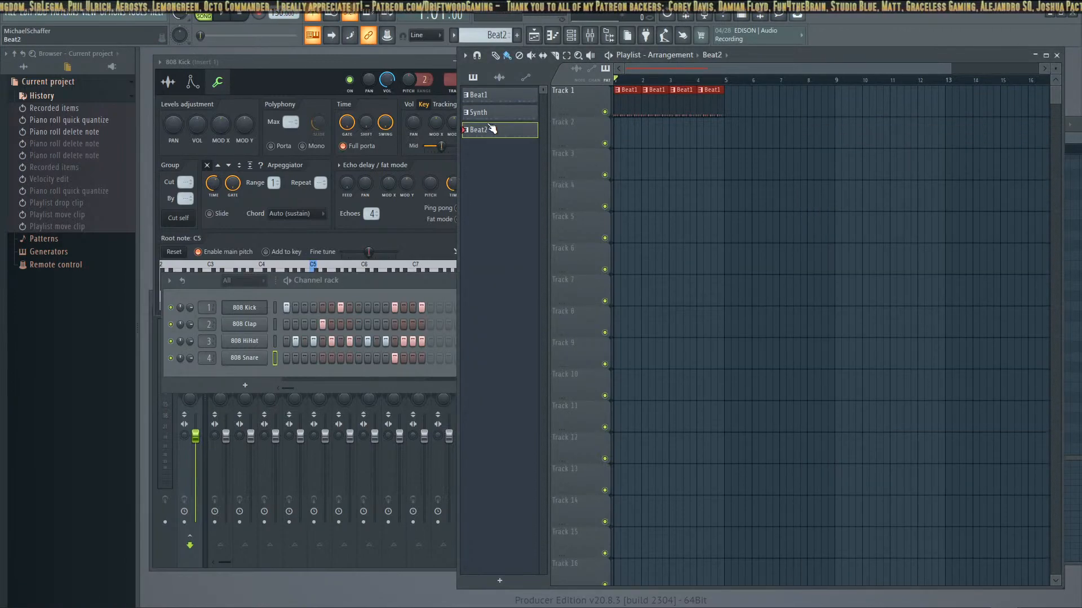
click(494, 113)
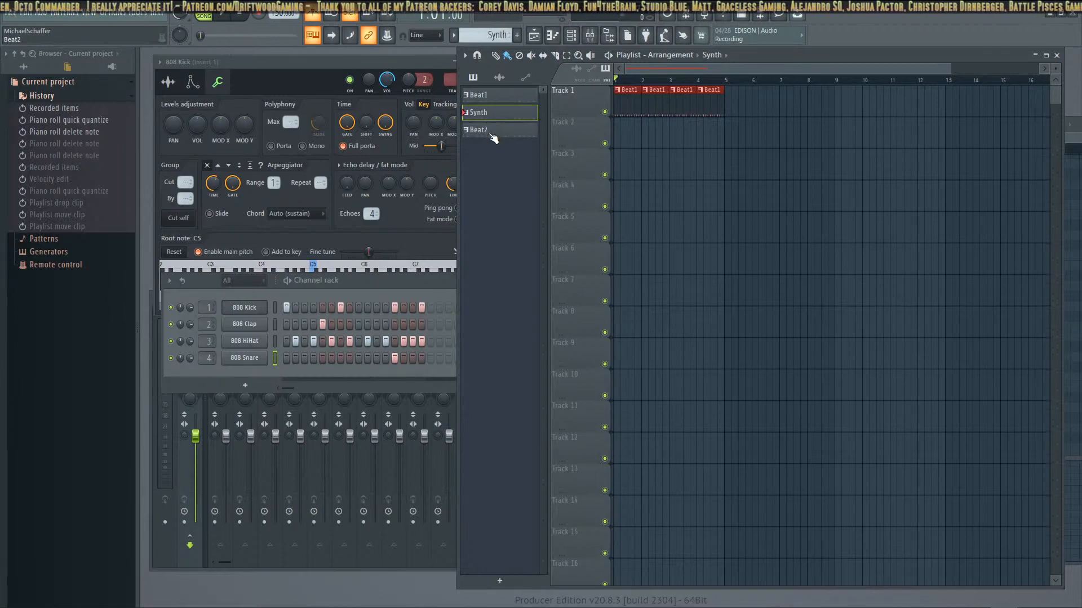
right_click(490, 134)
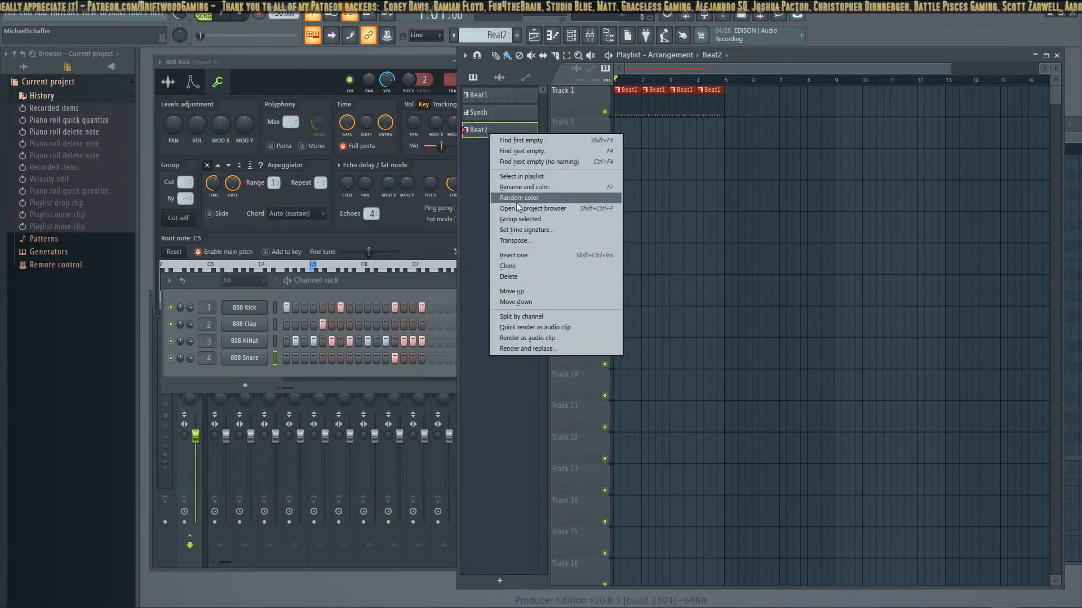
click(524, 277)
click(596, 341)
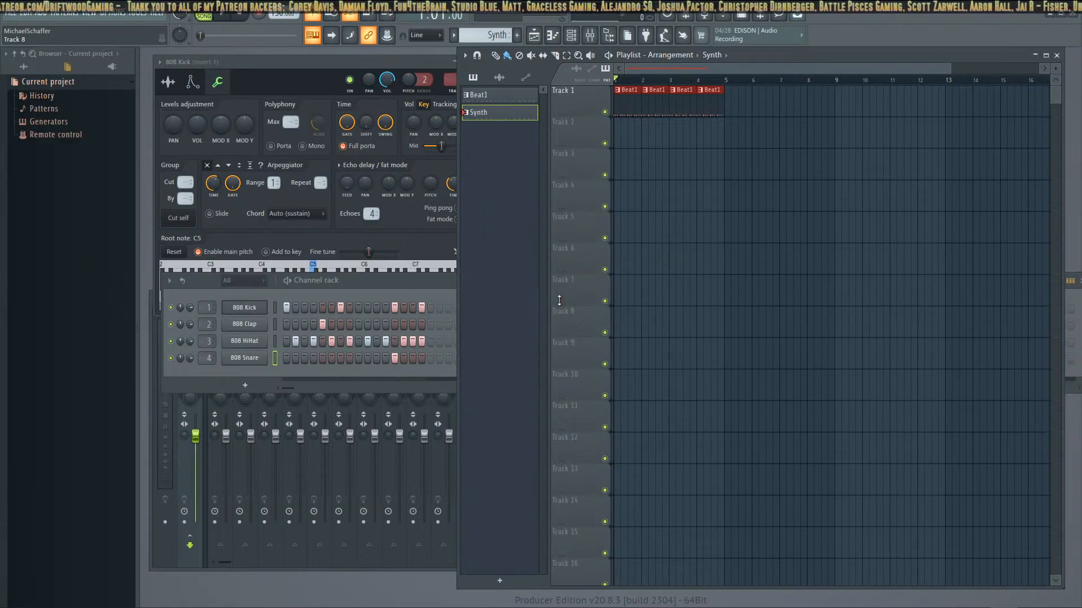
Compare the drum steps and notes of the Beat1 and Synth patterns
double_click(509, 103)
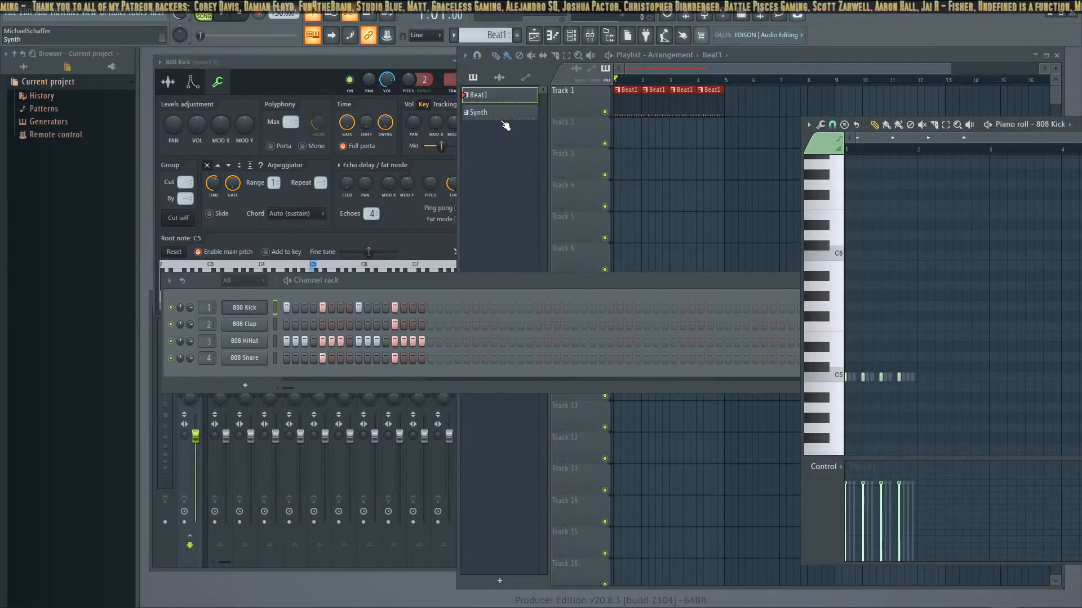
click(505, 113)
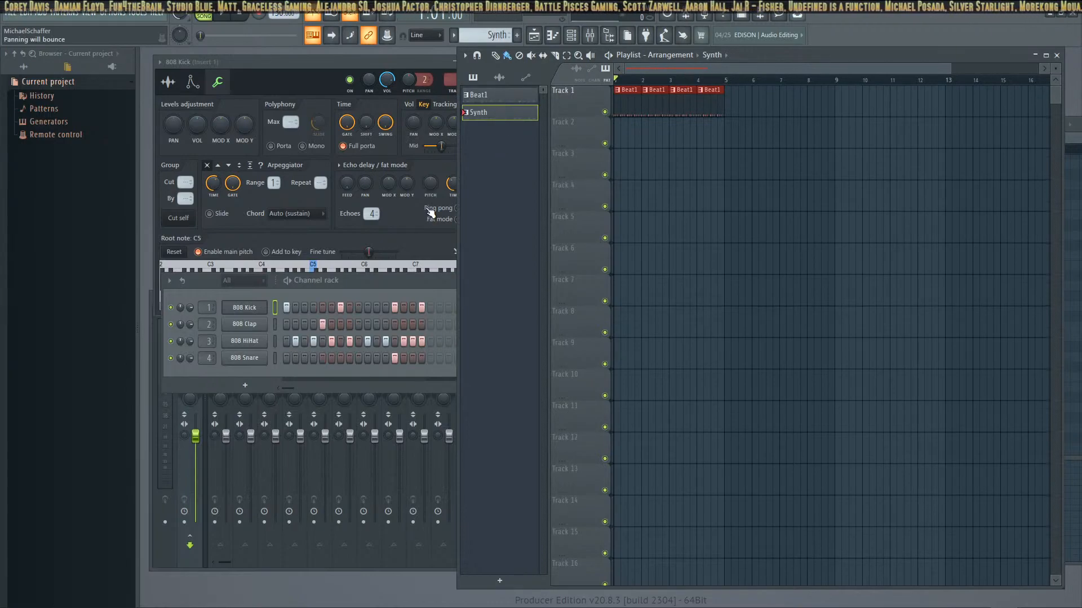
double_click(484, 96)
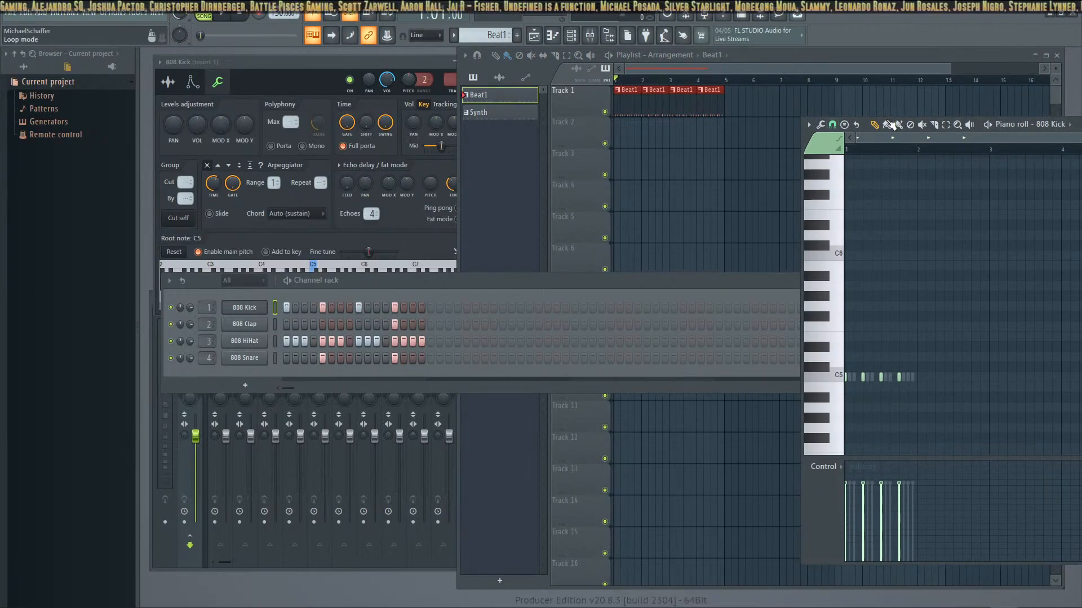
double_click(500, 115)
click(497, 98)
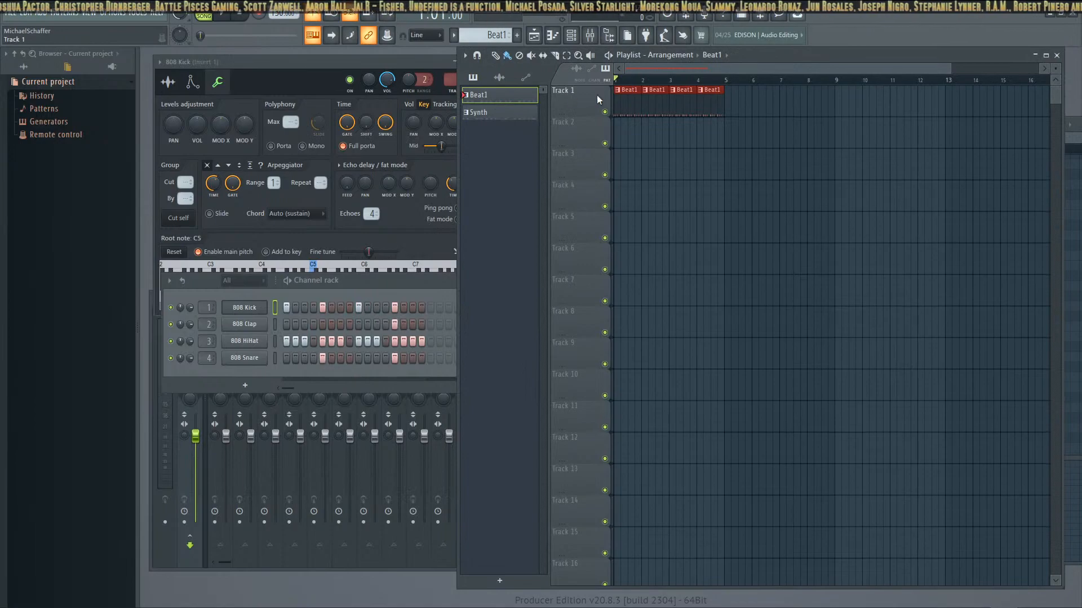
Place four consecutive Synth clips on Track 2 starting at bar 5 and play the arrangement through
click(507, 113)
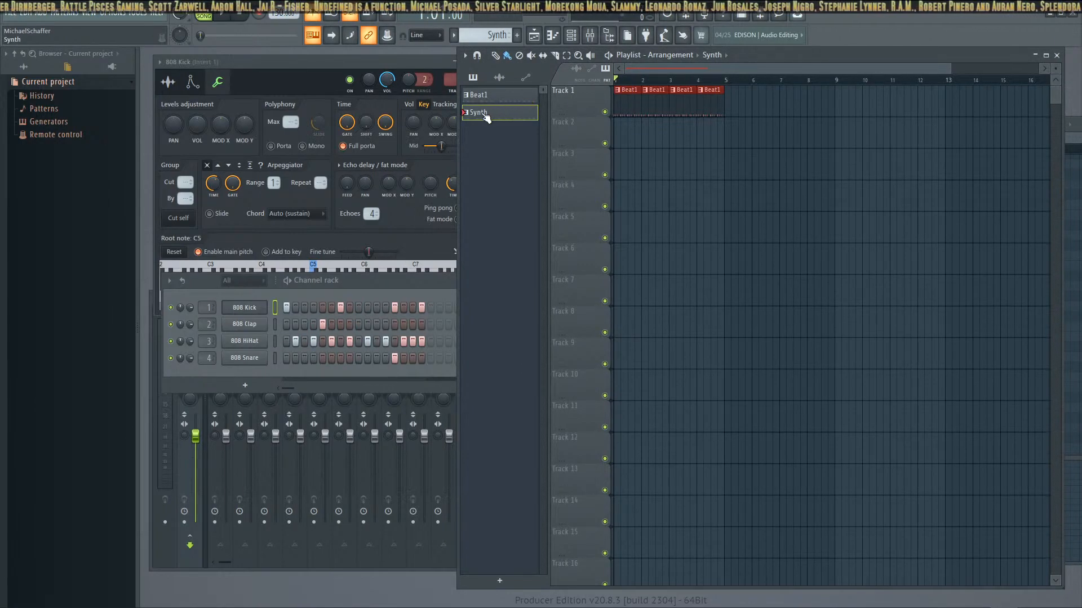
drag(485, 116, 792, 134)
right_click(754, 133)
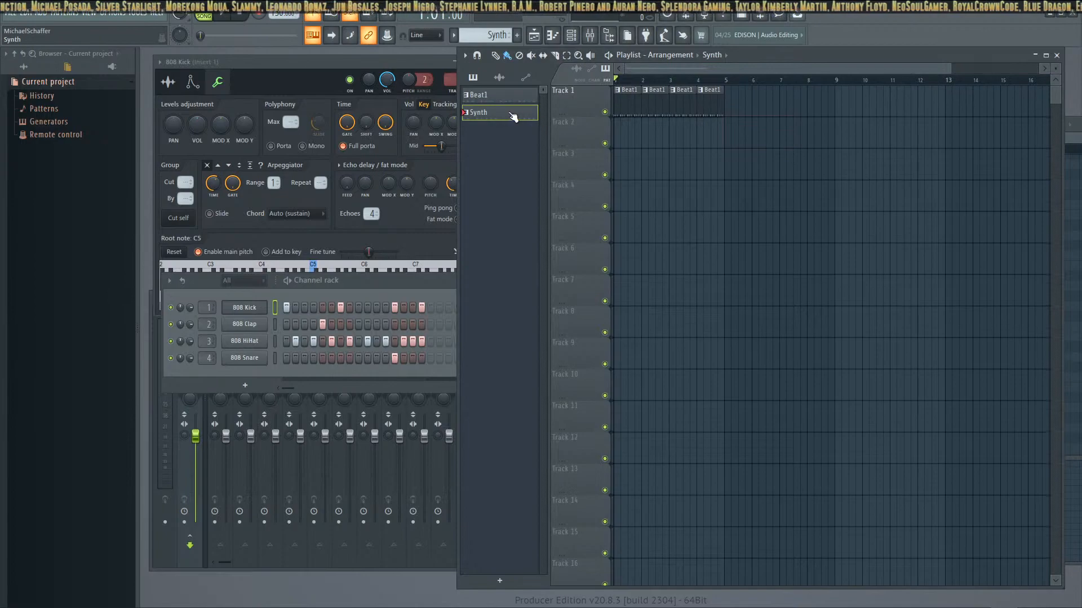
click(726, 121)
drag(752, 133, 823, 135)
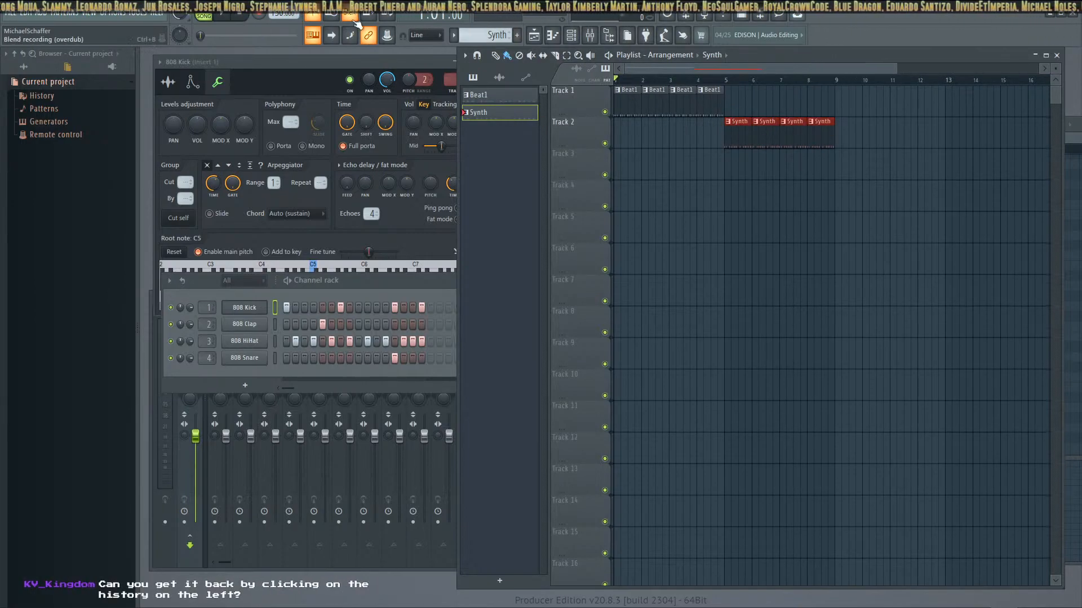
key(space)
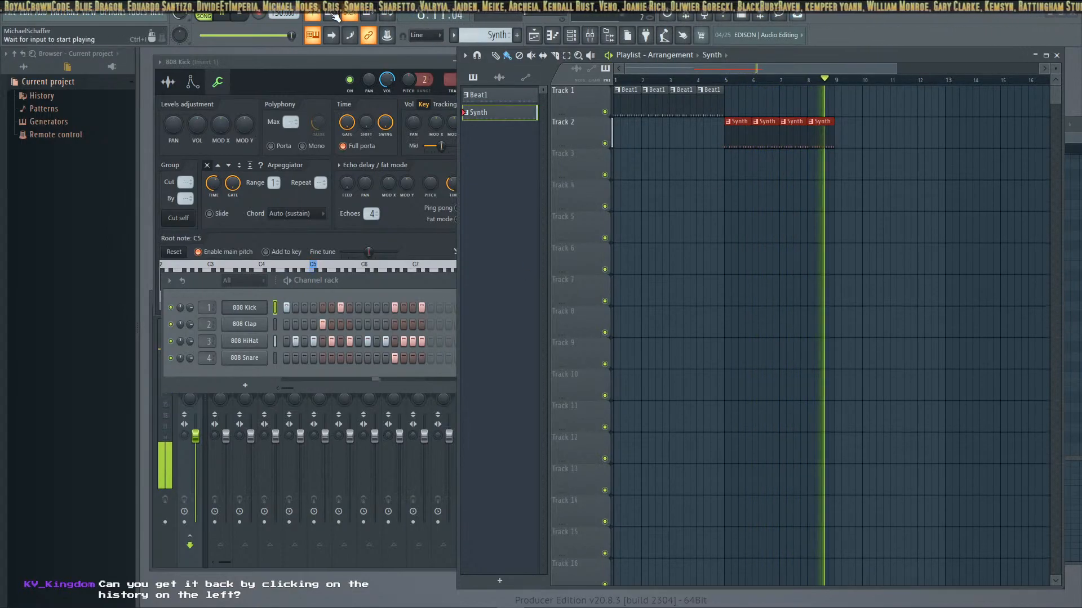
key(space)
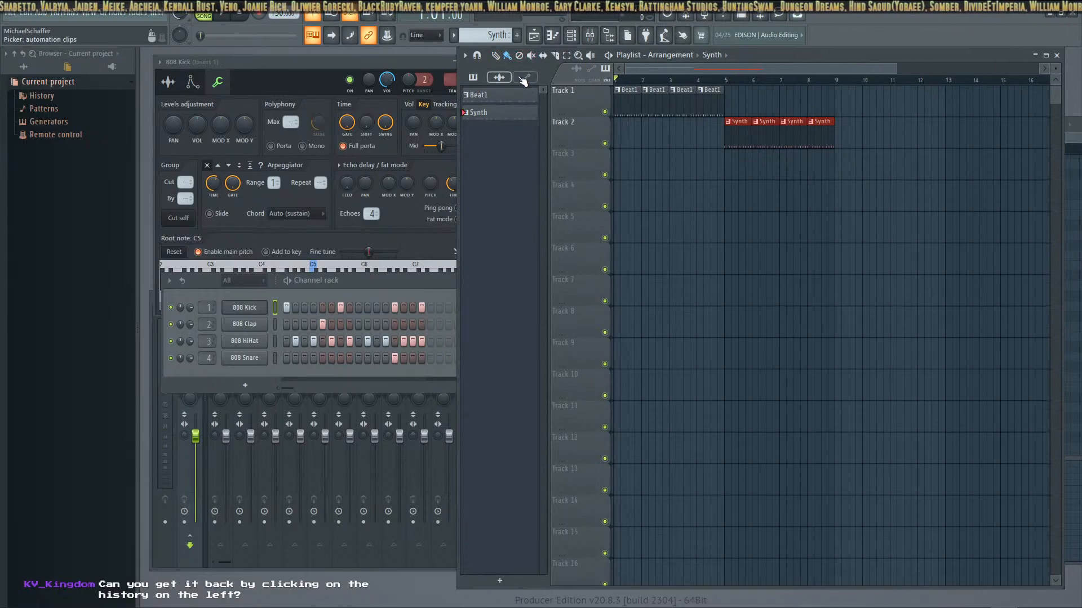
Create a new empty pattern named Synth and select it for editing
click(519, 35)
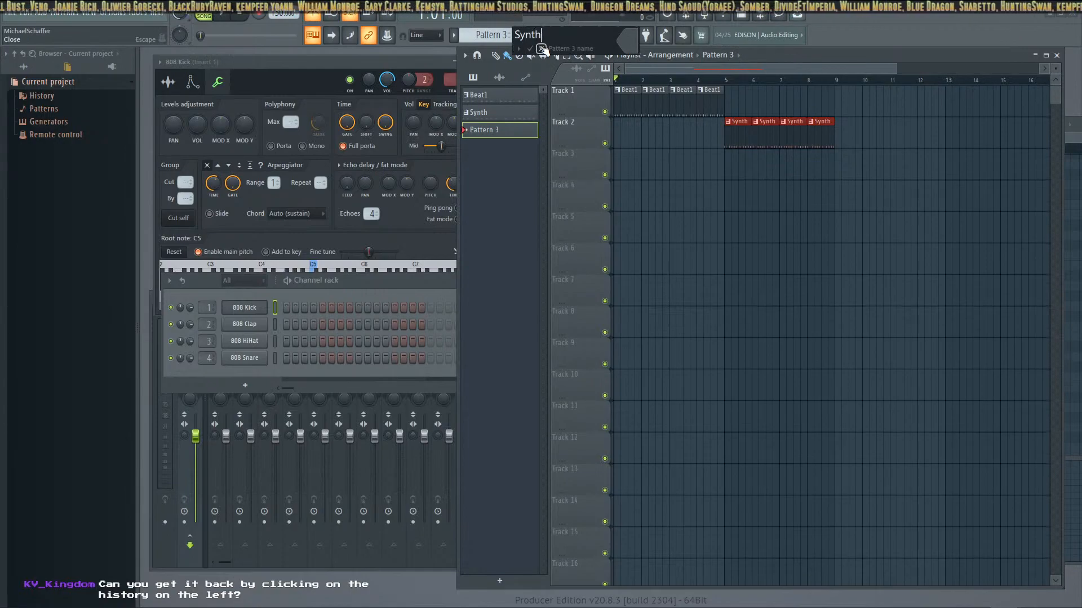
click(540, 49)
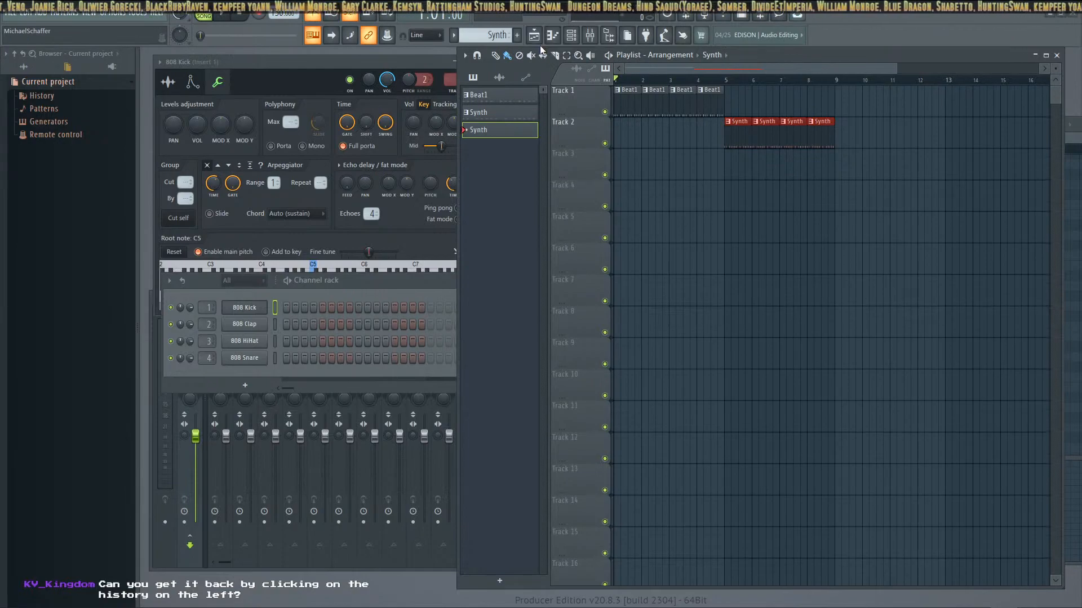
double_click(489, 128)
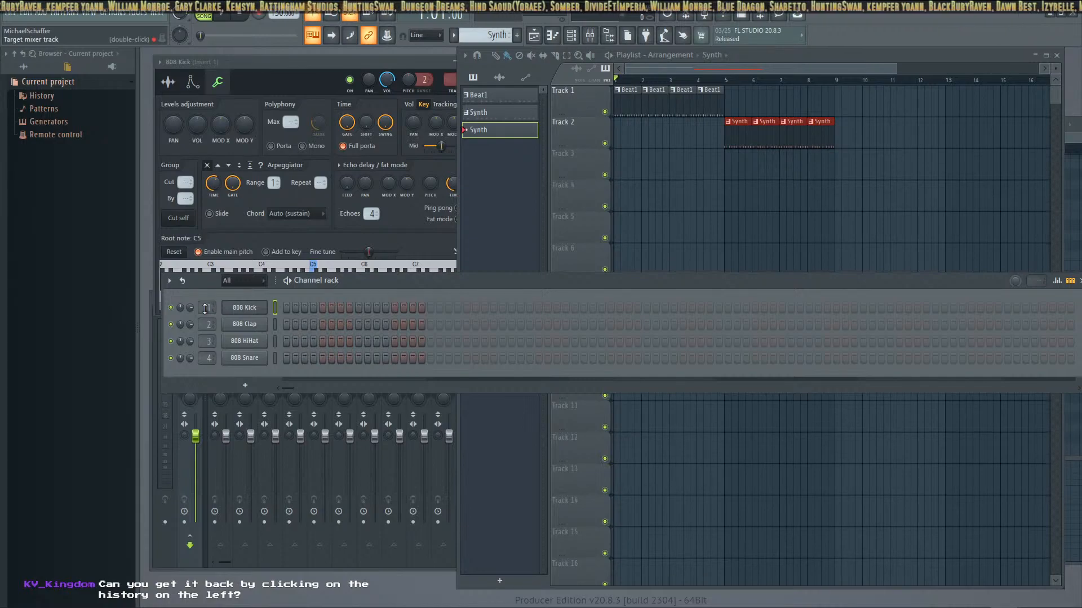
Delete the 808 Kick channel and check the remaining channels in the Beat1 pattern and both Synth patterns
right_click(257, 310)
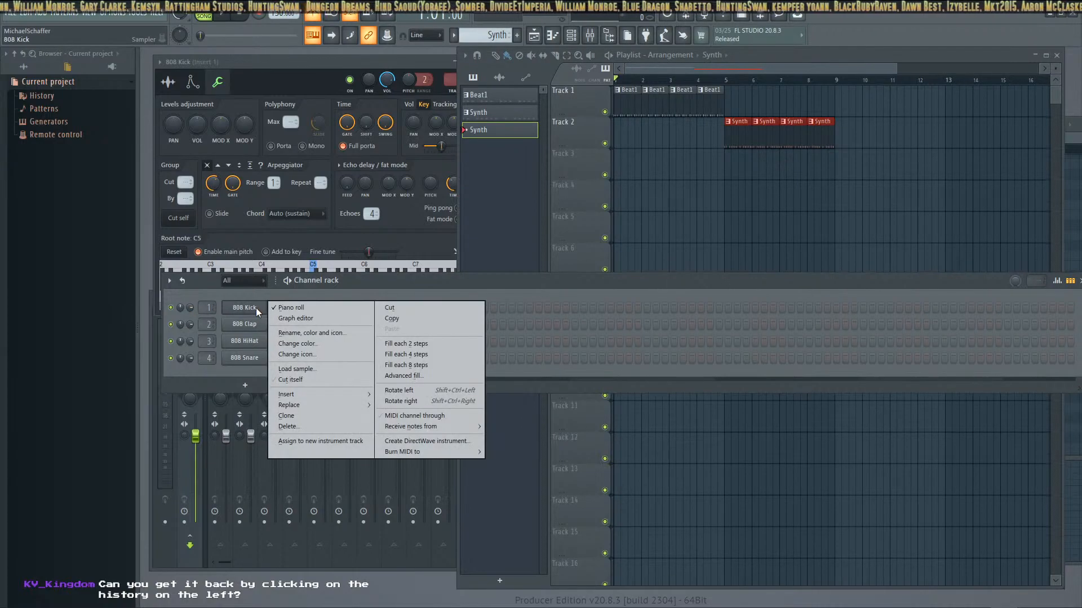
click(295, 427)
click(499, 114)
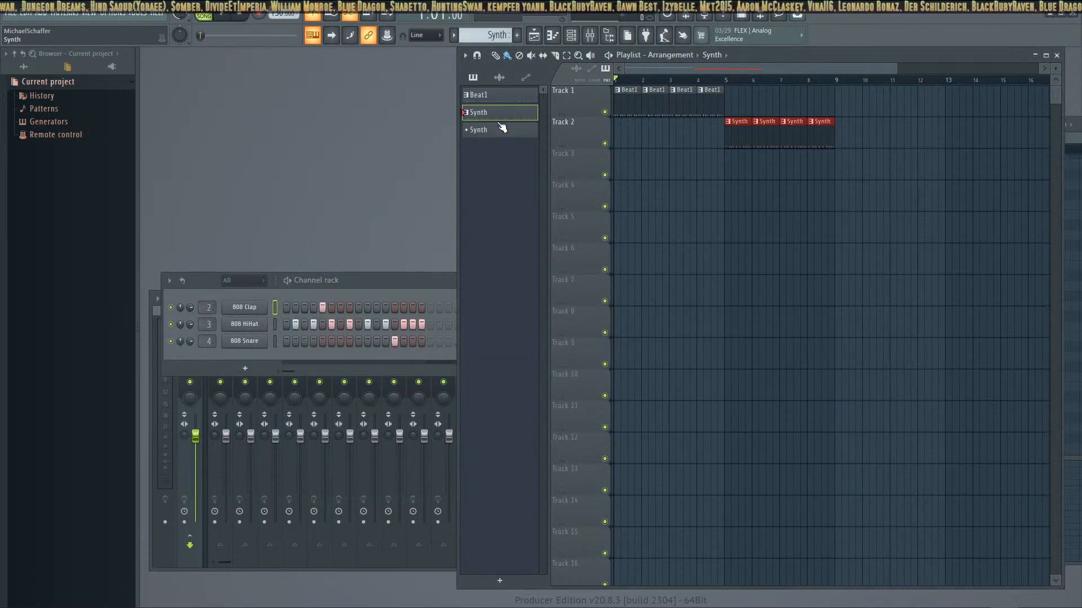
click(506, 100)
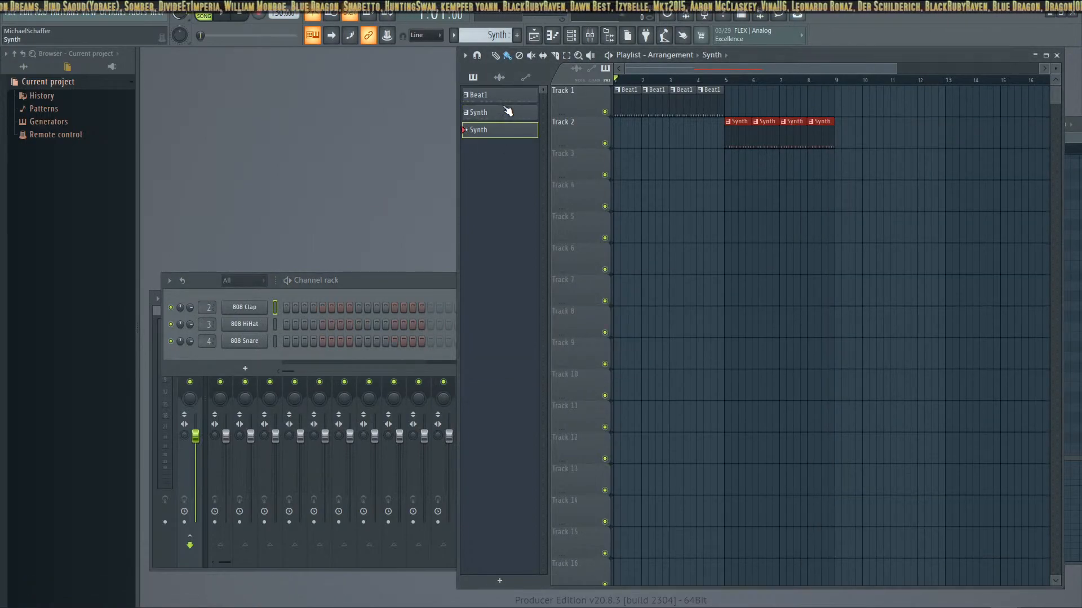
click(335, 282)
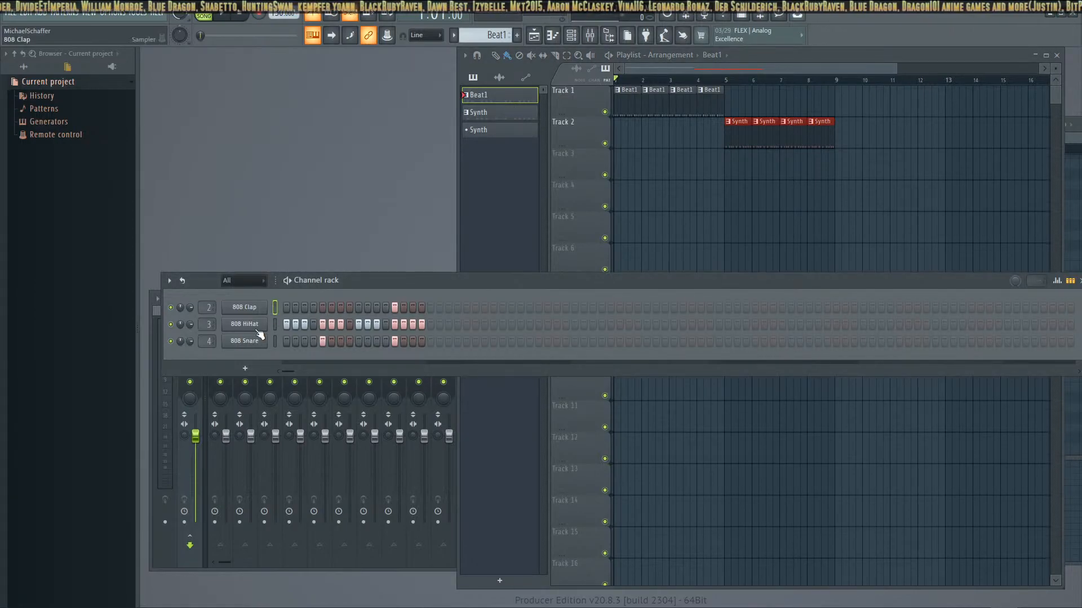
click(495, 128)
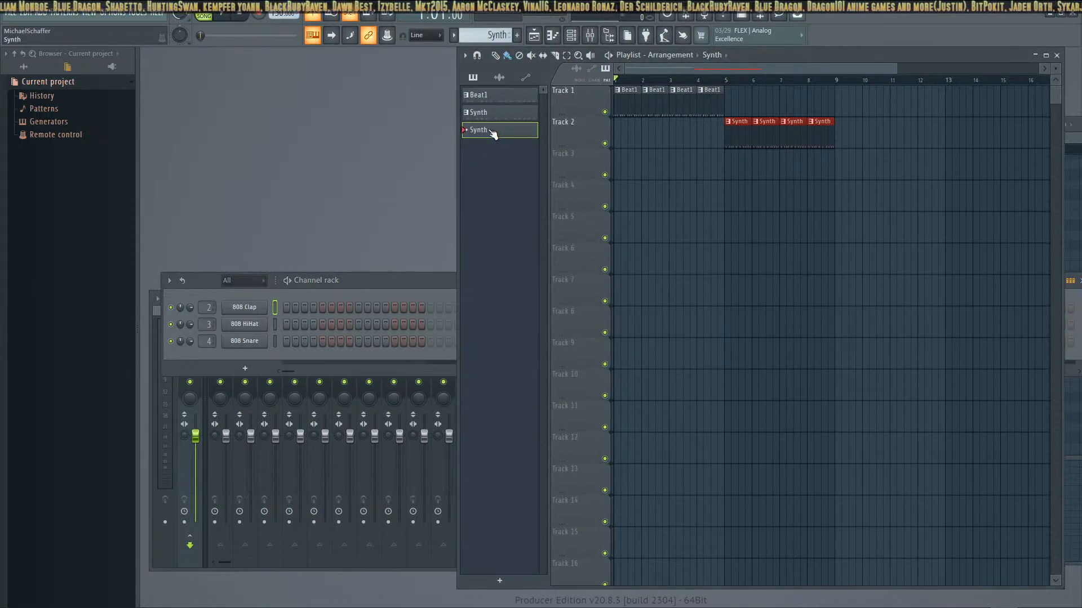
click(519, 113)
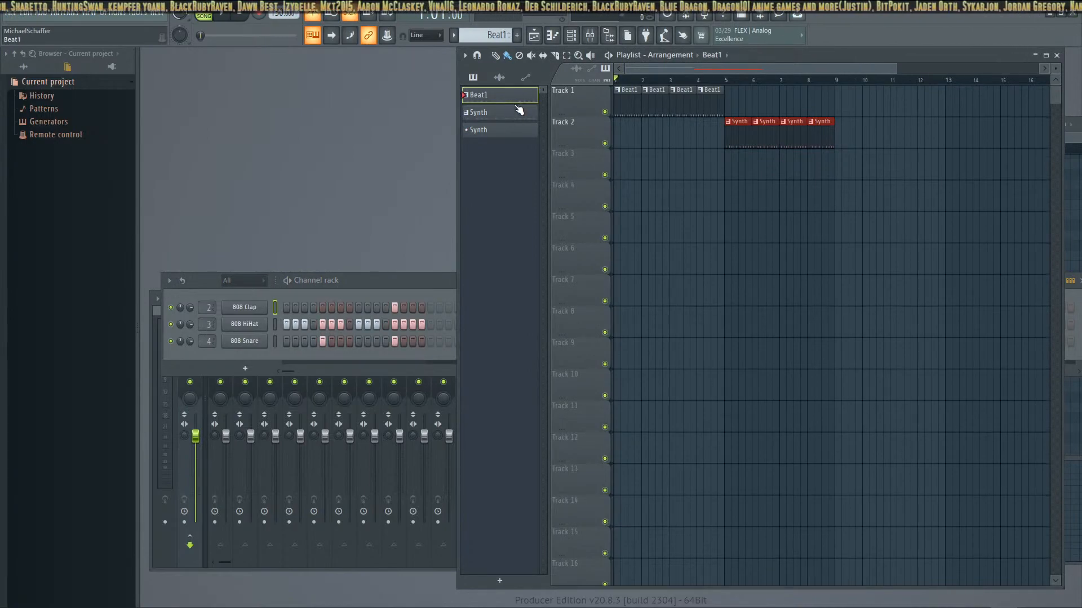
click(515, 130)
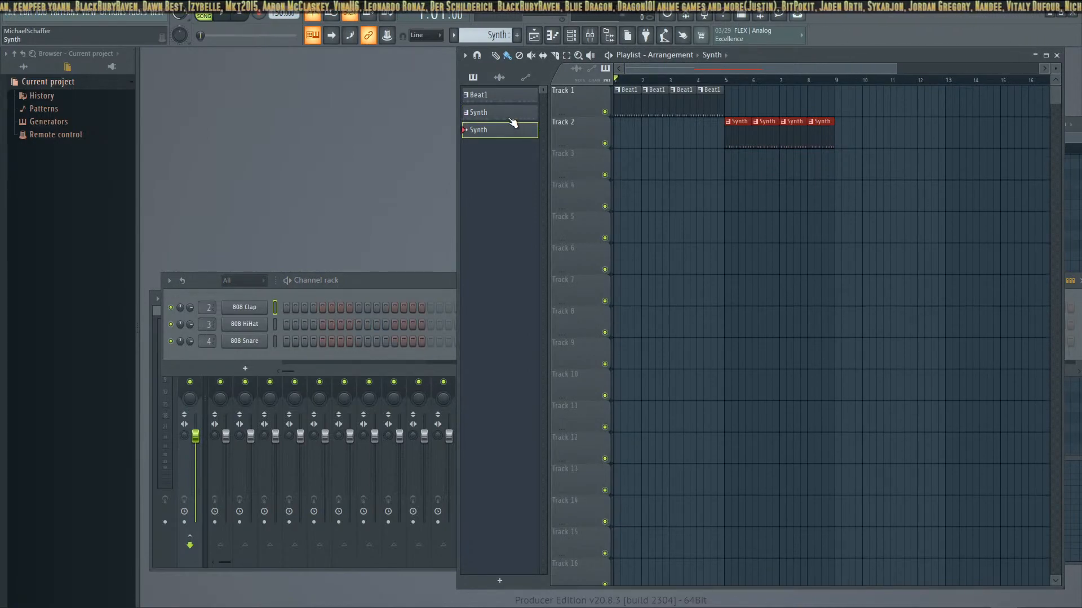
Start a new project from the Minimal template Basic without saving the changes to the current one
click(11, 13)
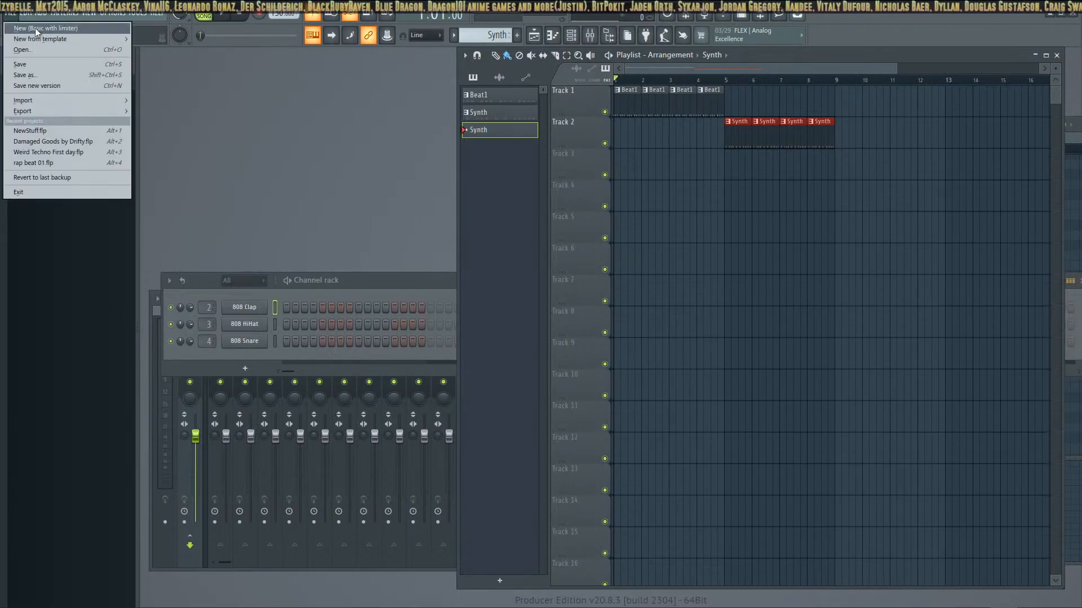
mouse_move(44, 43)
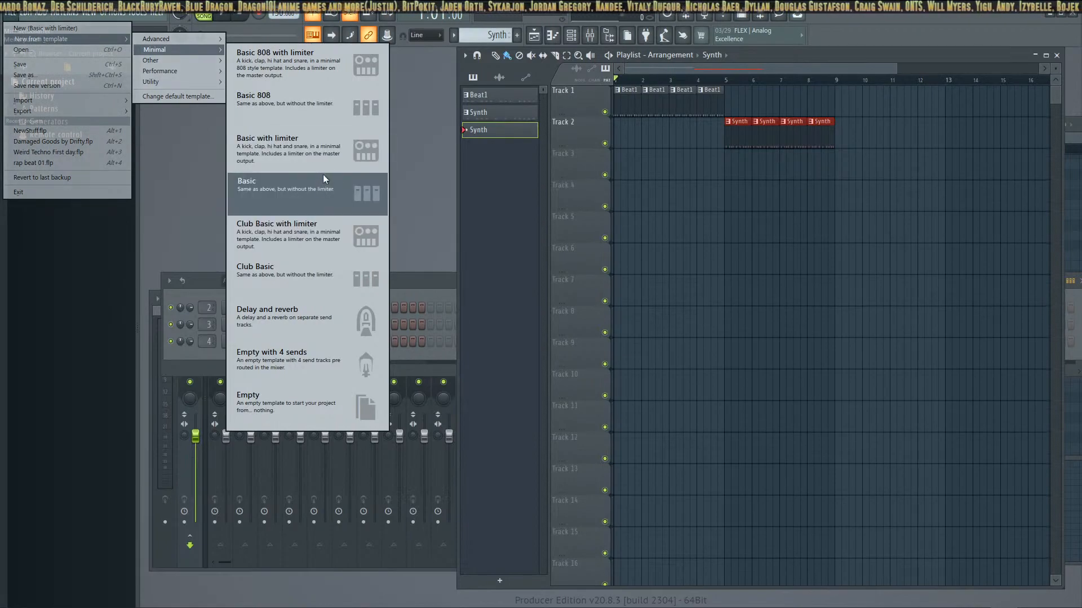
click(311, 192)
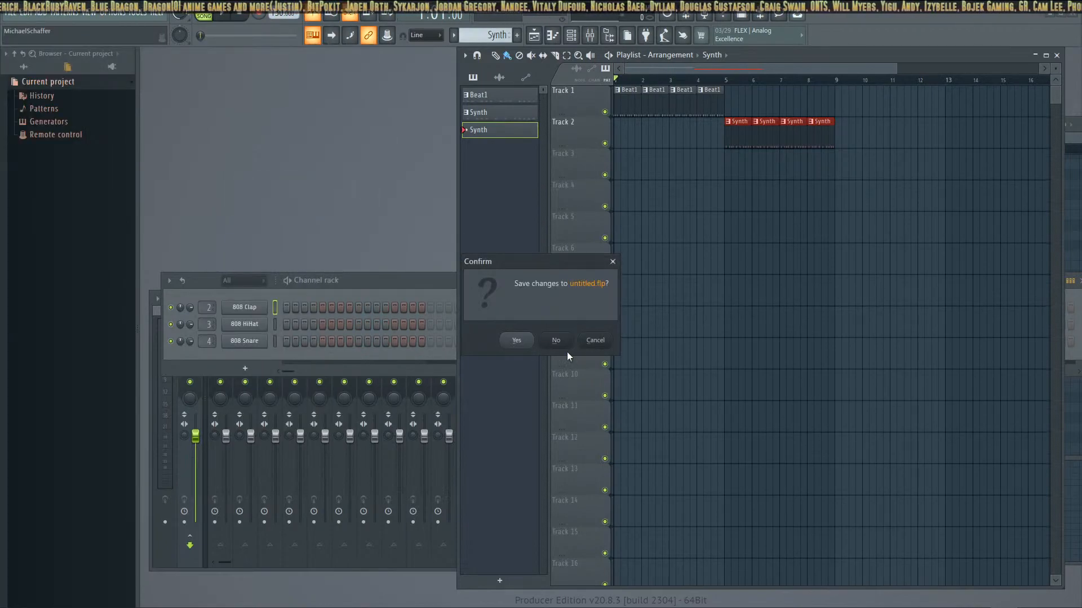
click(553, 342)
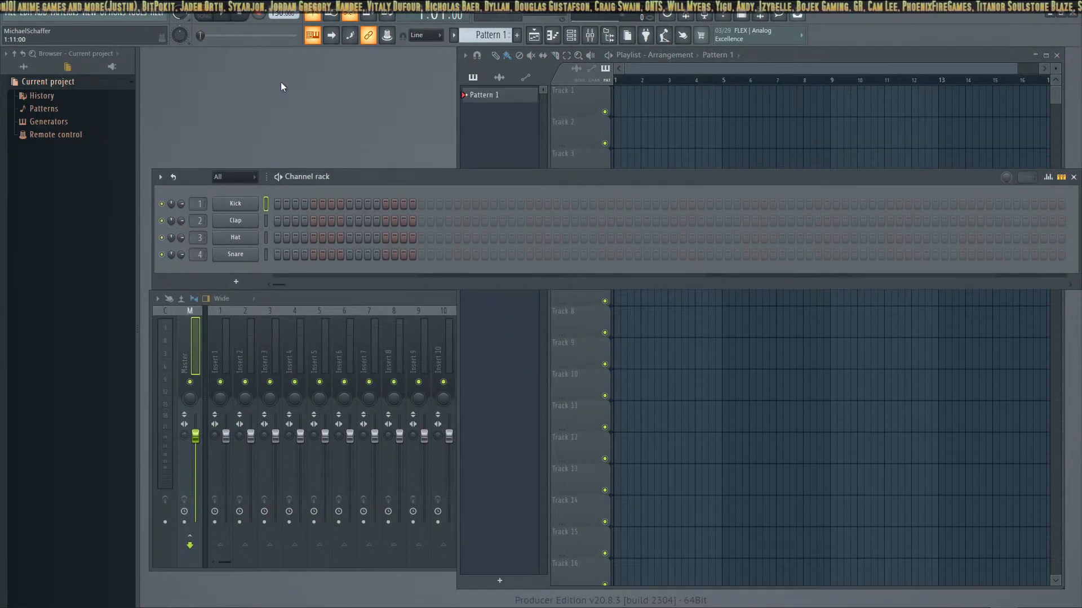
Program a 32-step beat with kicks on 1, 9, 16, 17, 21, 26 and 29, snares on 9 and 25, and hats on every step
click(223, 15)
click(277, 203)
drag(278, 237, 420, 238)
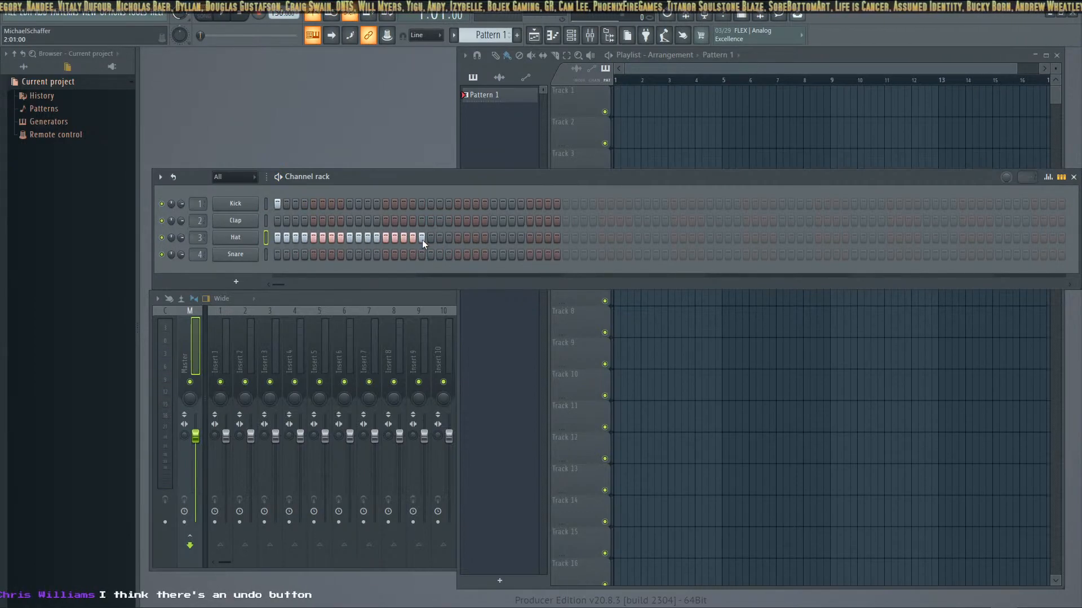
click(349, 203)
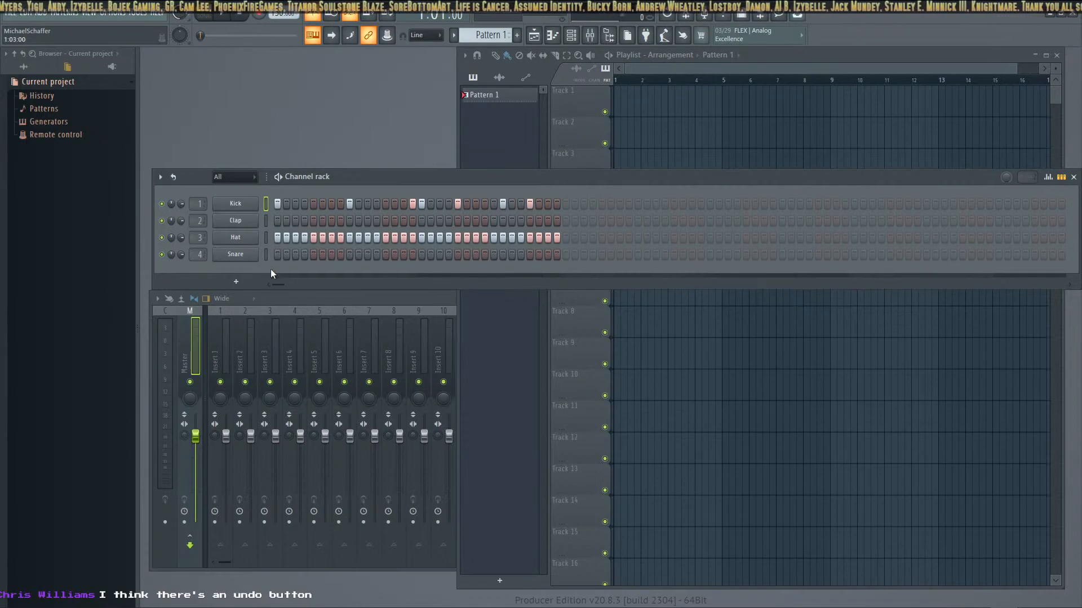
click(348, 254)
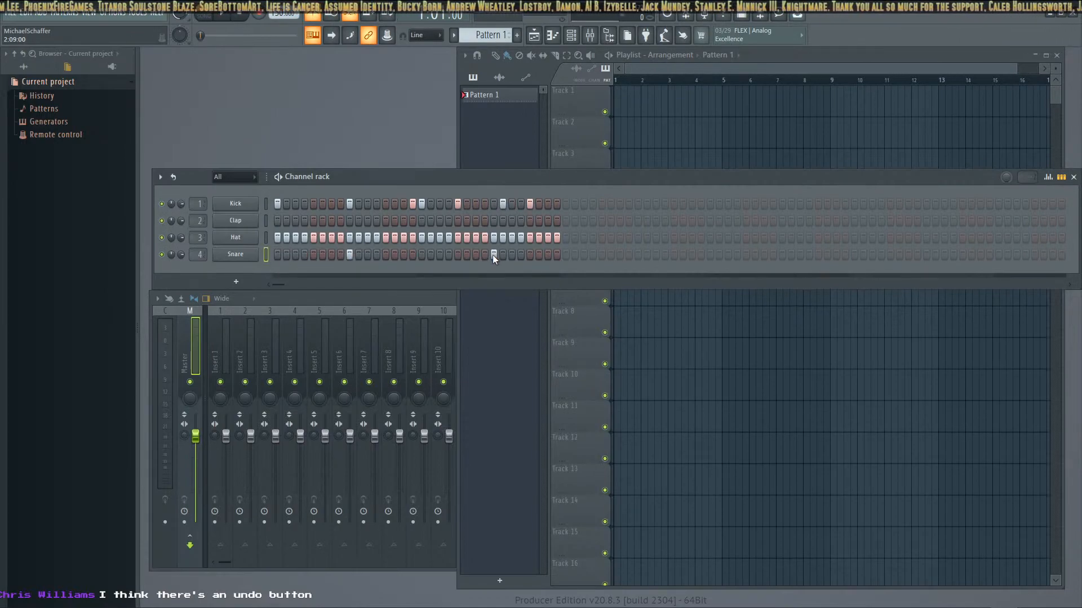
Play the beat and thin out the Hat channel by removing every even-numbered step from 2 through 30
click(225, 14)
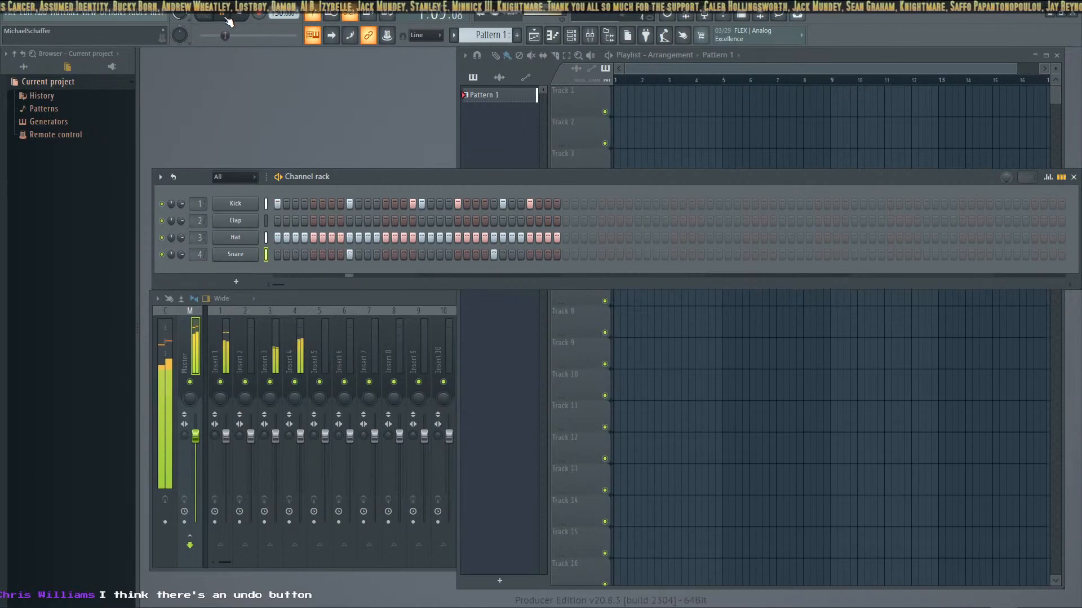
click(288, 237)
click(304, 237)
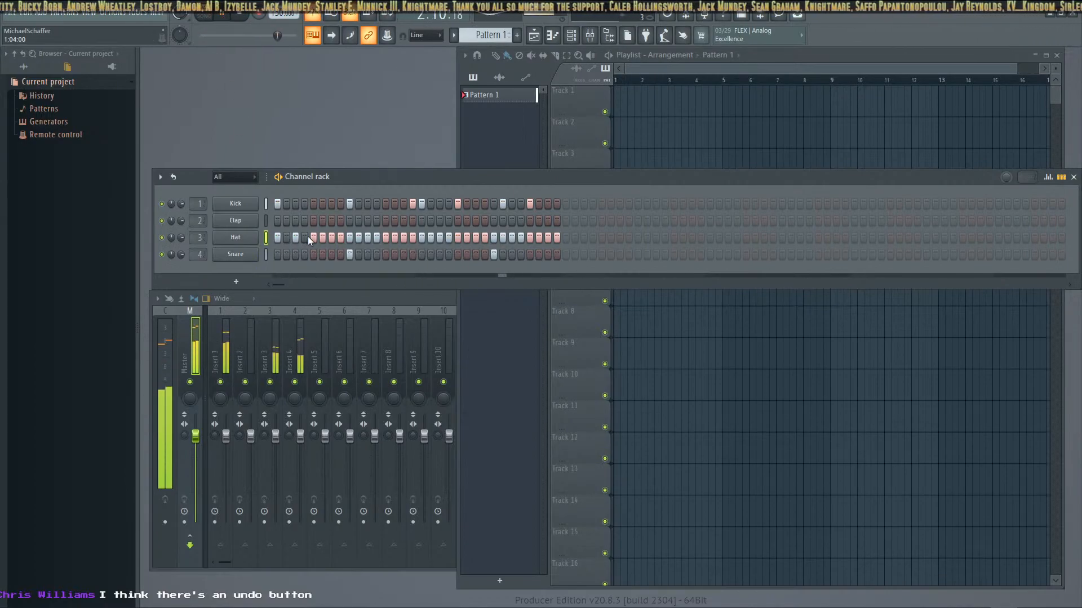
click(322, 237)
click(340, 237)
click(359, 237)
click(376, 237)
click(395, 237)
click(412, 237)
click(431, 237)
click(448, 237)
click(466, 237)
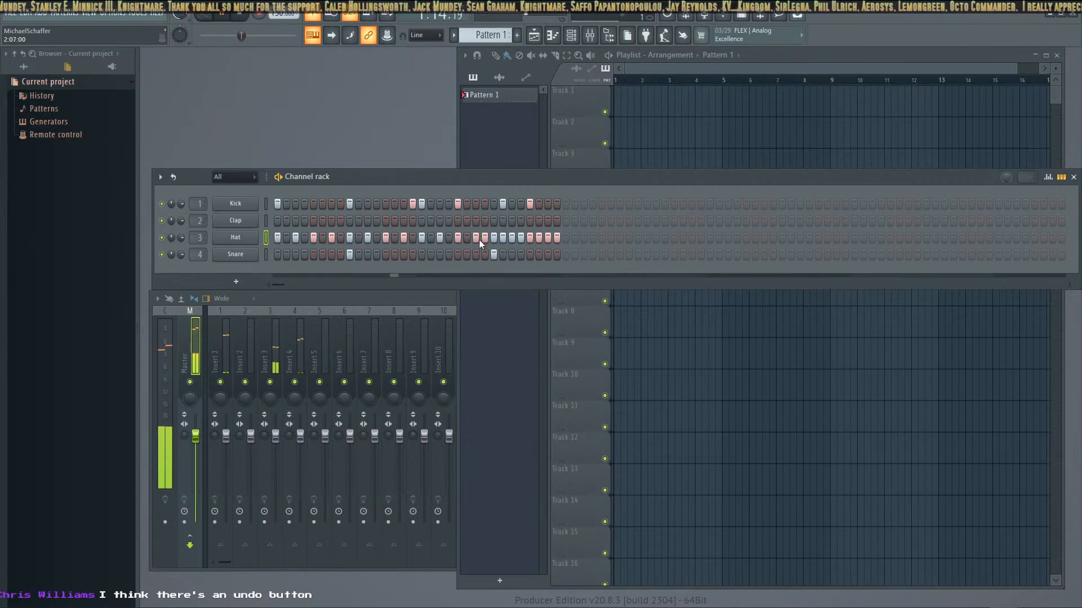
click(485, 237)
click(501, 237)
click(520, 237)
click(538, 237)
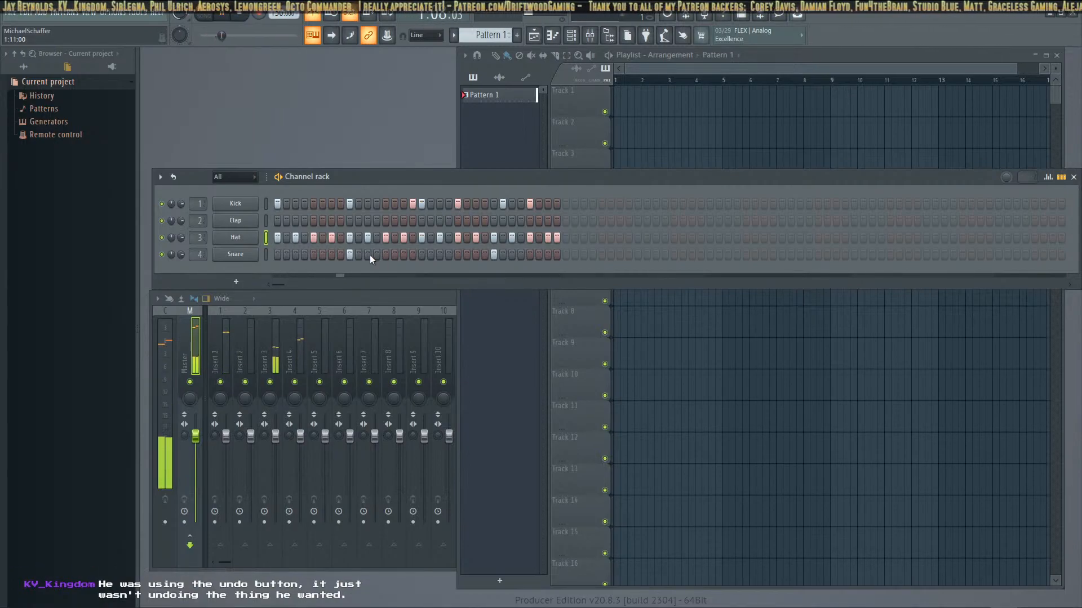
Try a clap on step 9, and start a new project from the Minimal template Basic 808 without saving the changes
click(349, 220)
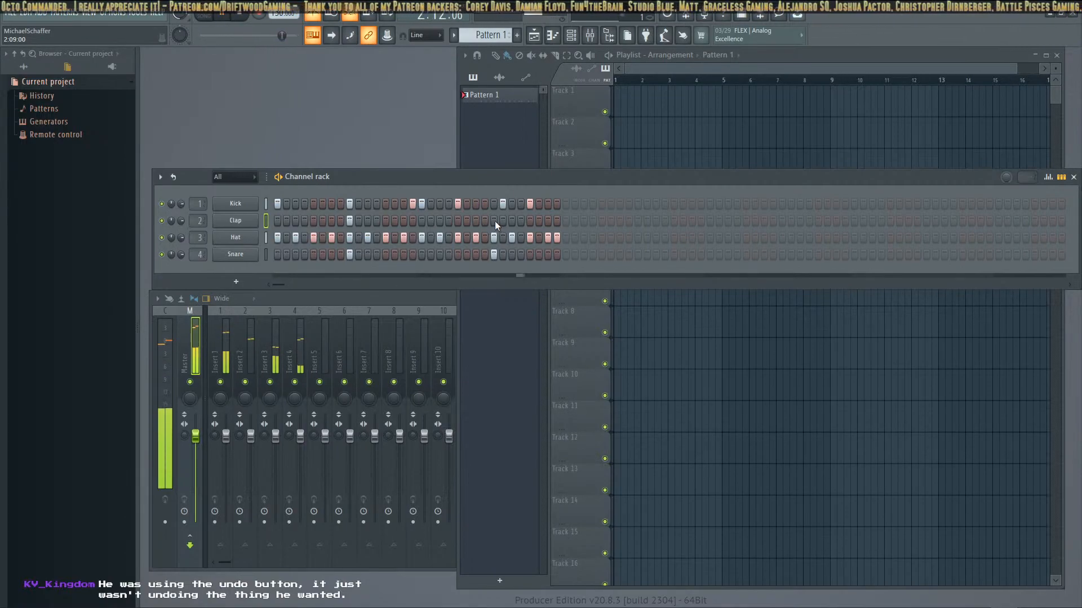
click(231, 14)
click(10, 12)
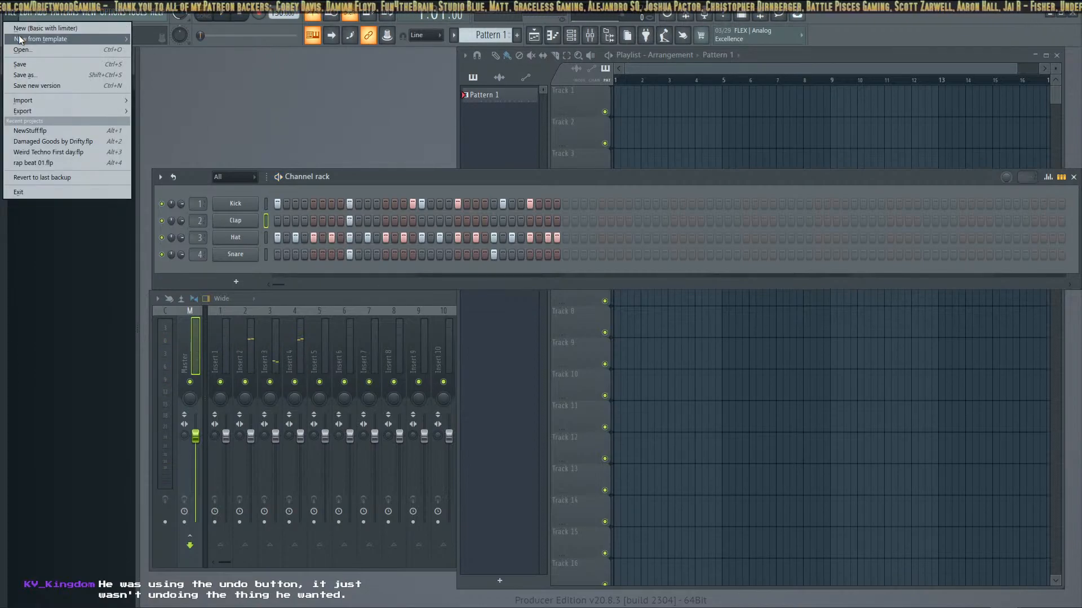
mouse_move(18, 38)
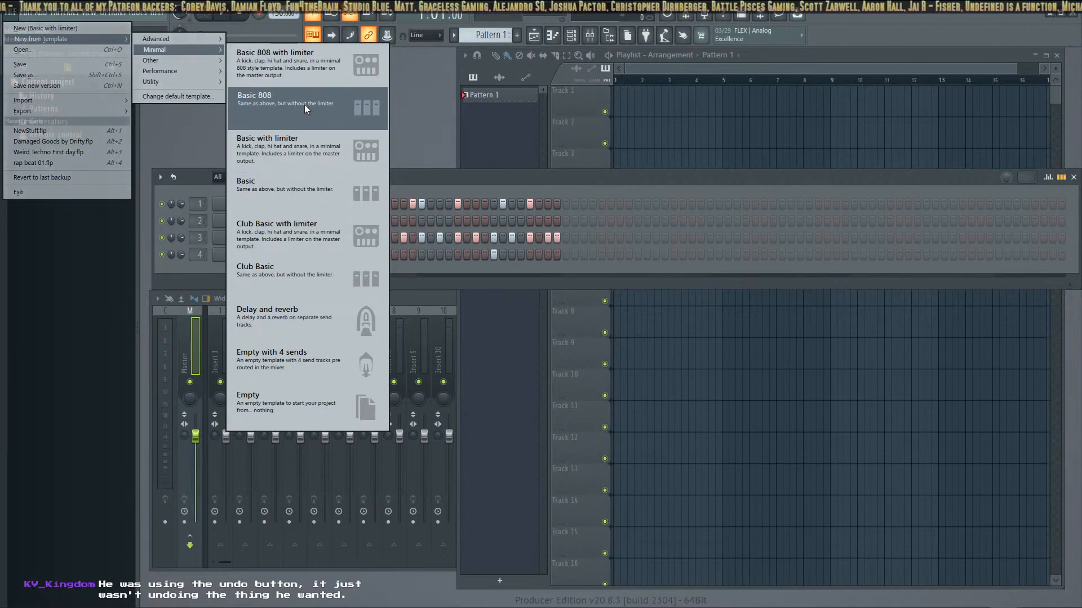
click(304, 103)
click(560, 345)
Program the 808 Kick channel with hits on steps 1, 5, 9 and 13
click(276, 203)
click(313, 203)
click(349, 204)
click(386, 203)
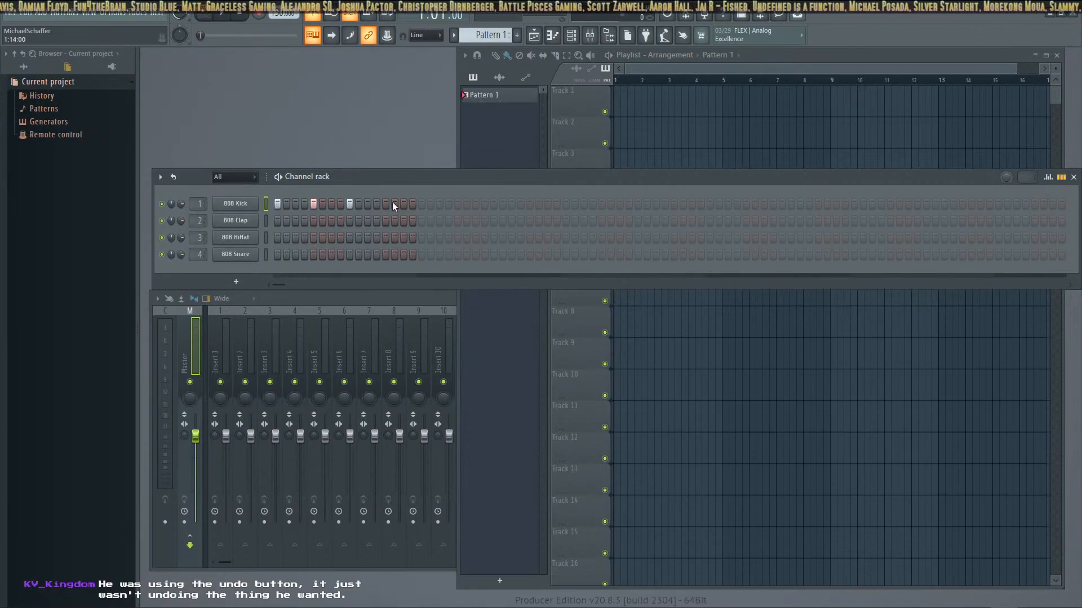
Program the 808 HiHat channel with hits on every odd-numbered step from 1 through 15
click(277, 238)
click(295, 238)
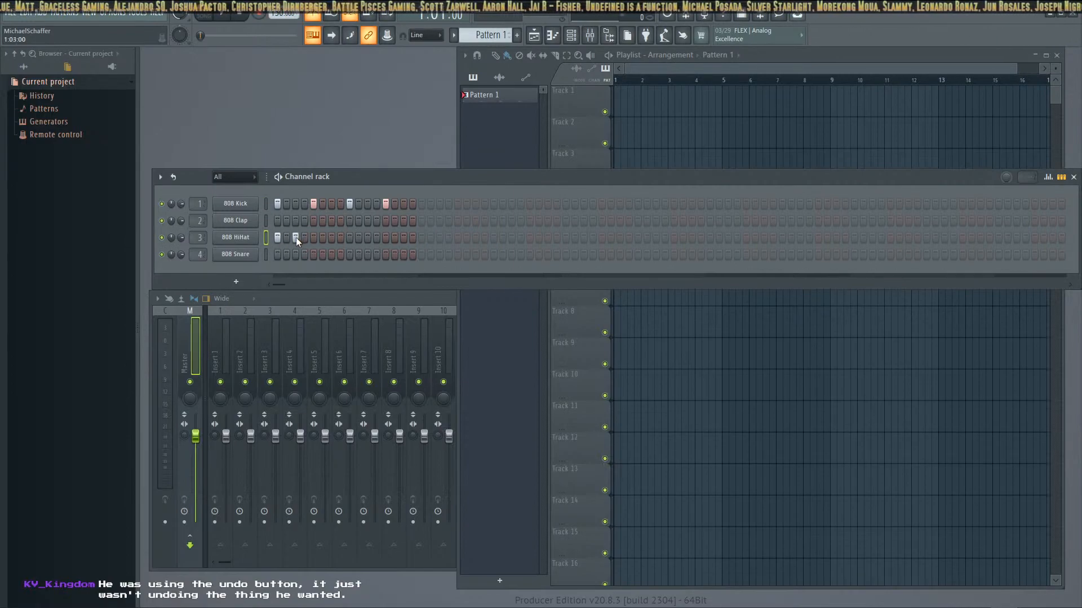
click(313, 237)
click(331, 237)
click(349, 237)
click(367, 238)
click(386, 238)
click(404, 237)
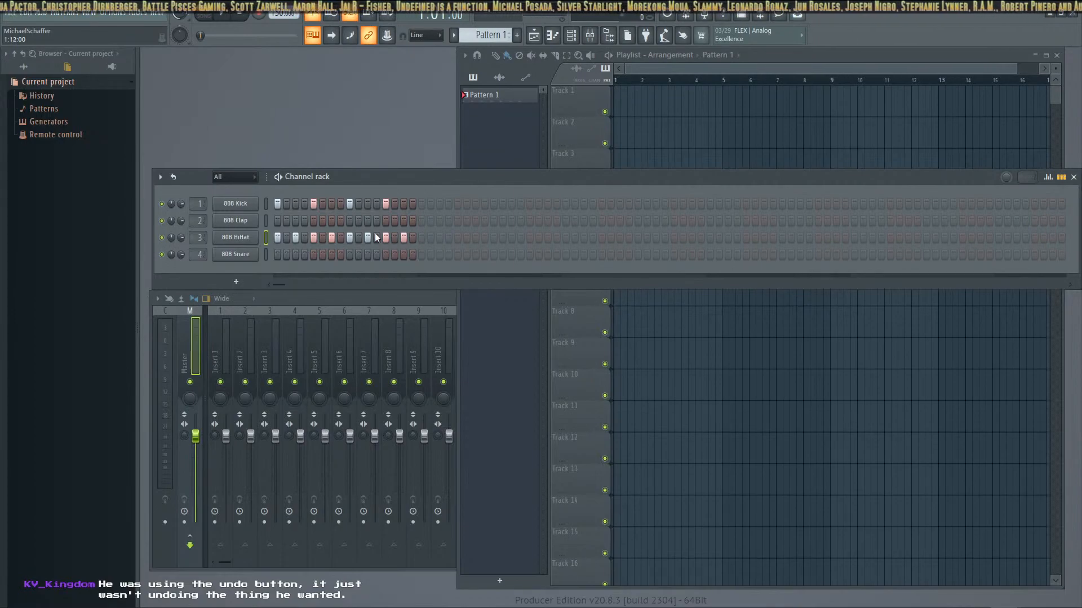
Add 808 Snare hits on steps 5 and 13, plus a hi-hat and a kick on step 16, while playing the beat
click(313, 253)
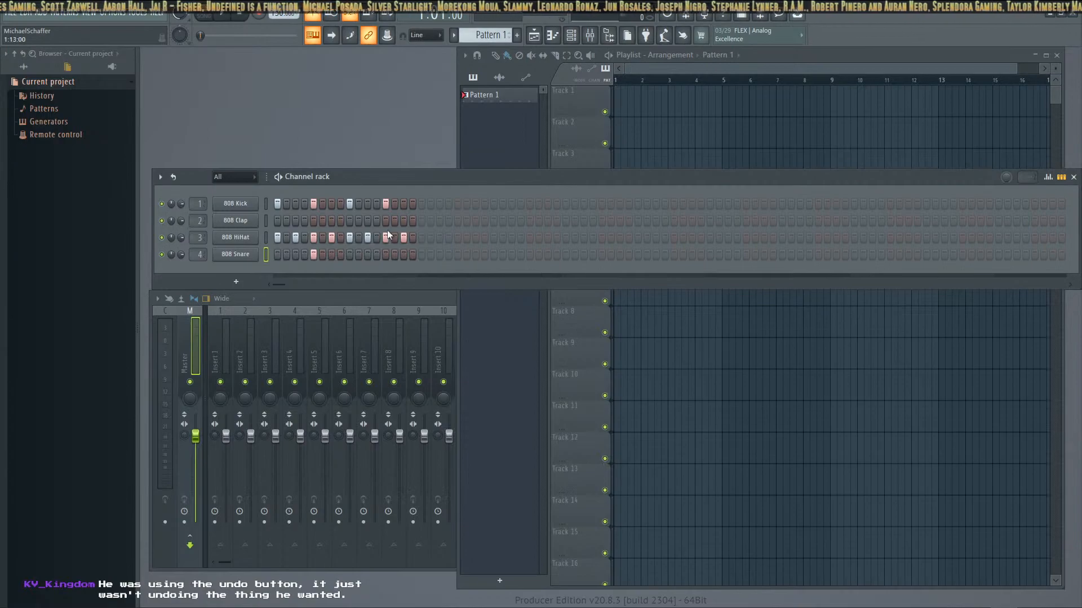
click(412, 237)
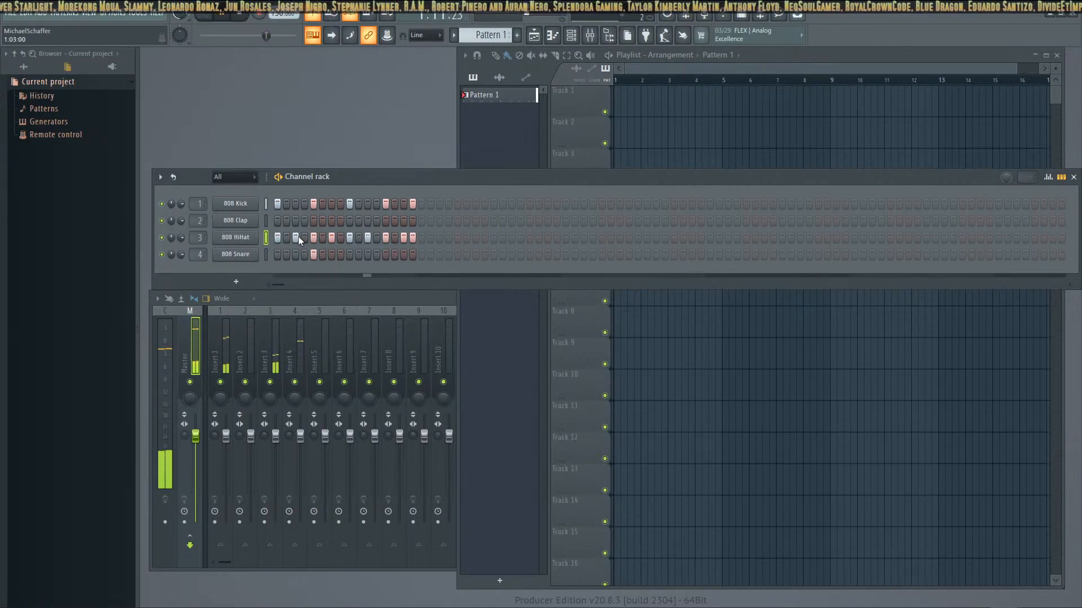
click(385, 255)
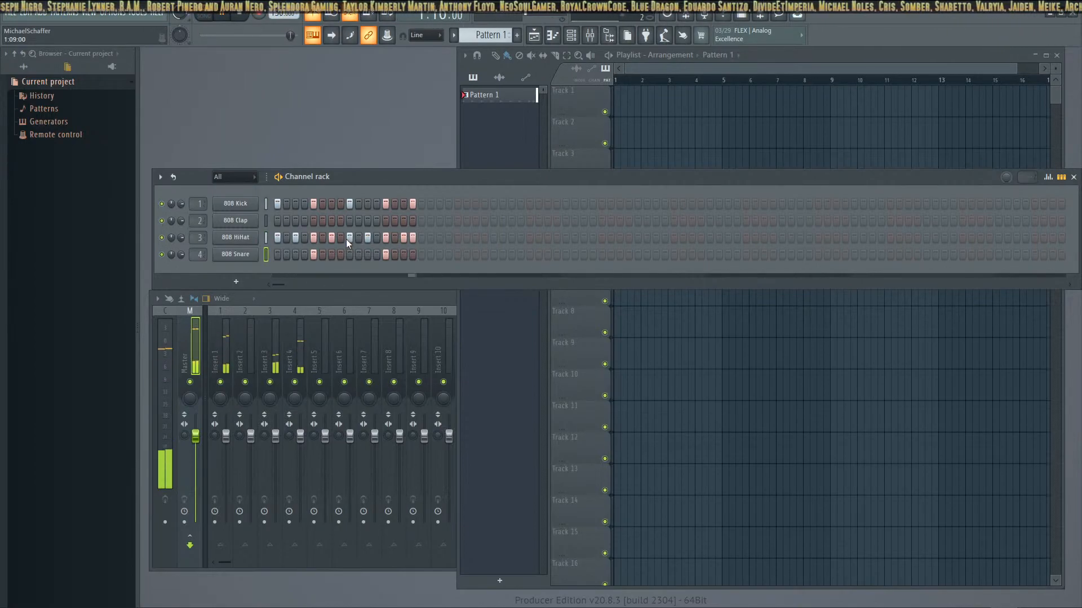
Try 808 Clap hits on steps 5 and 13, and switch the snare on step 5 off and back on to compare
click(313, 219)
click(385, 221)
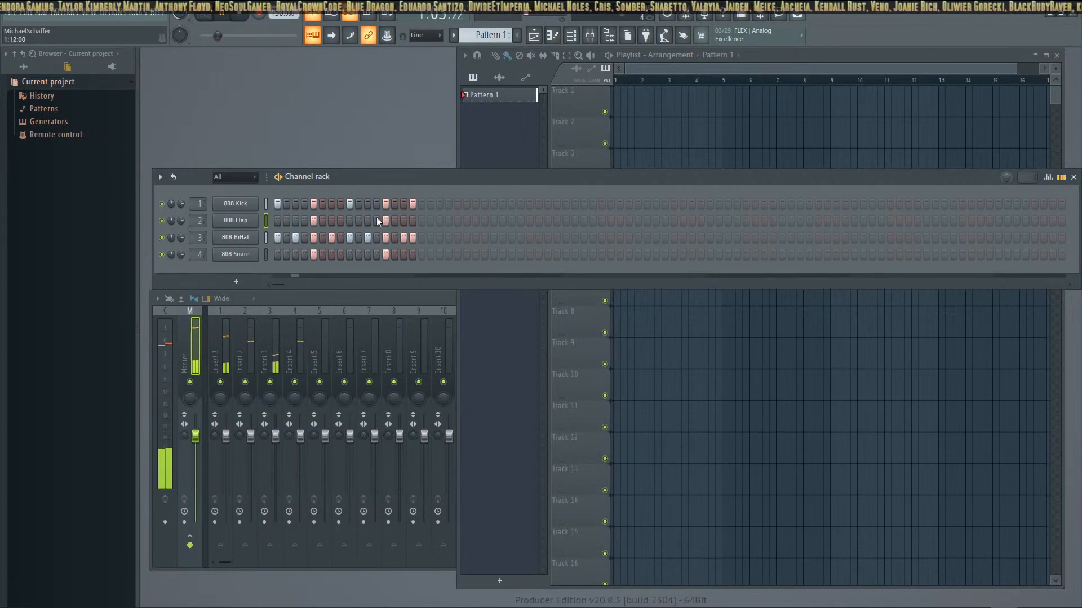
click(314, 257)
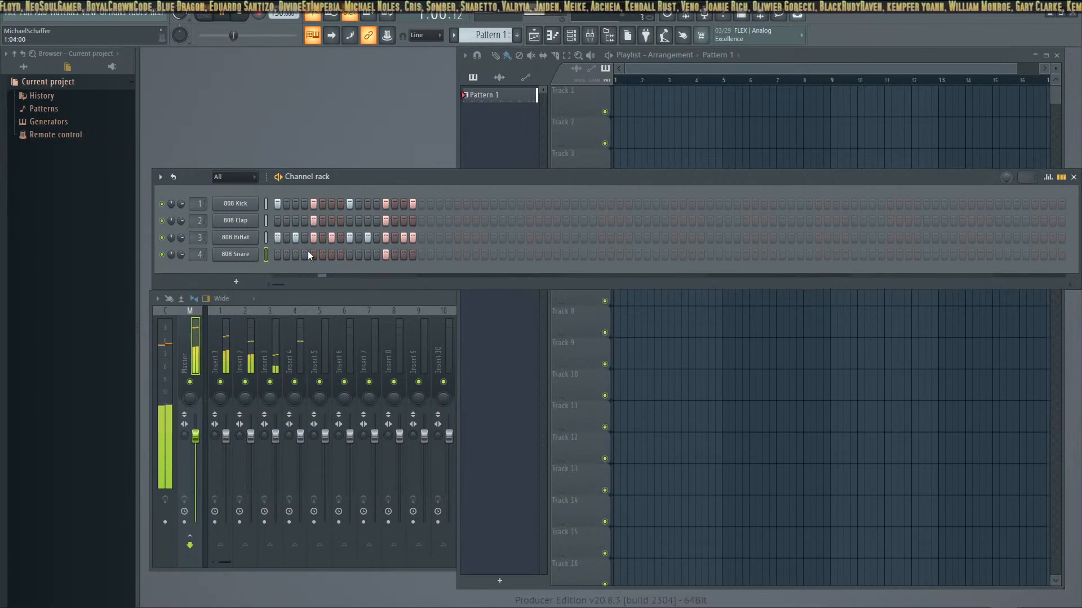
click(313, 255)
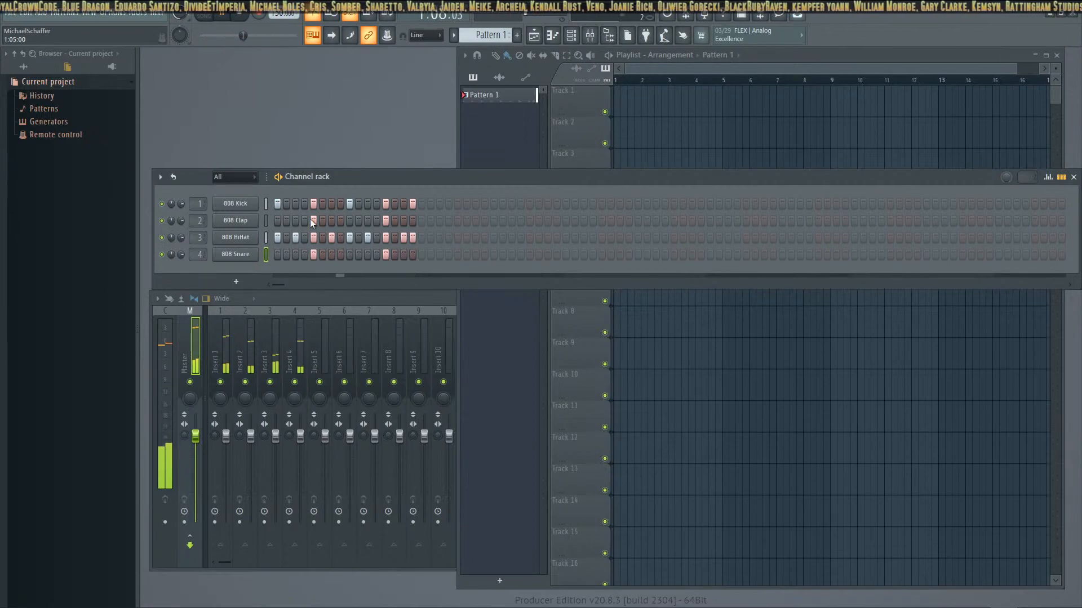
Remove the kicks on steps 5 and 13 and the claps on steps 5 and 13
click(314, 204)
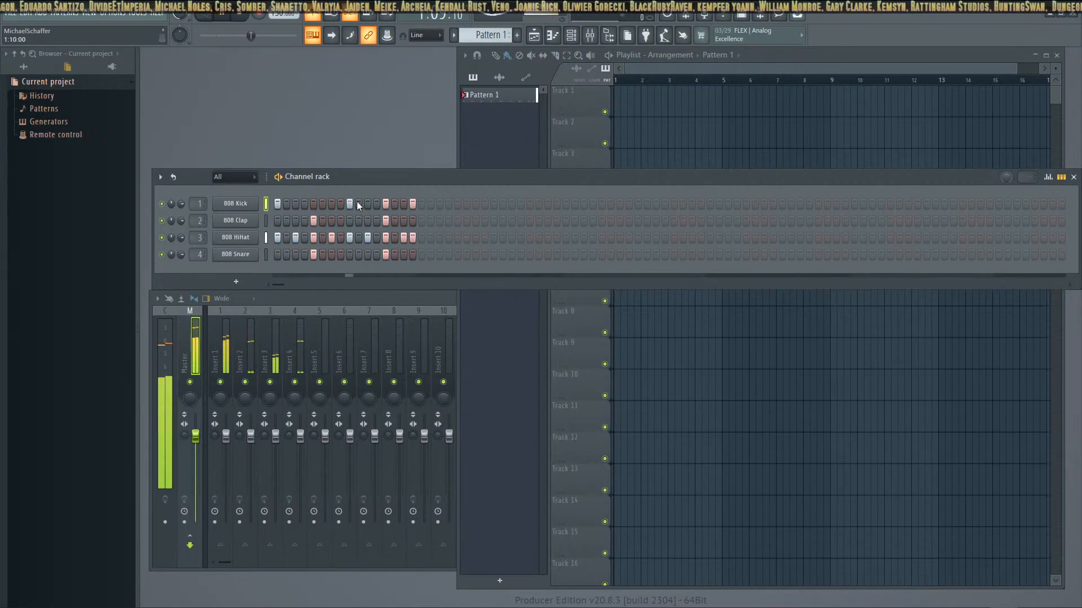
click(386, 203)
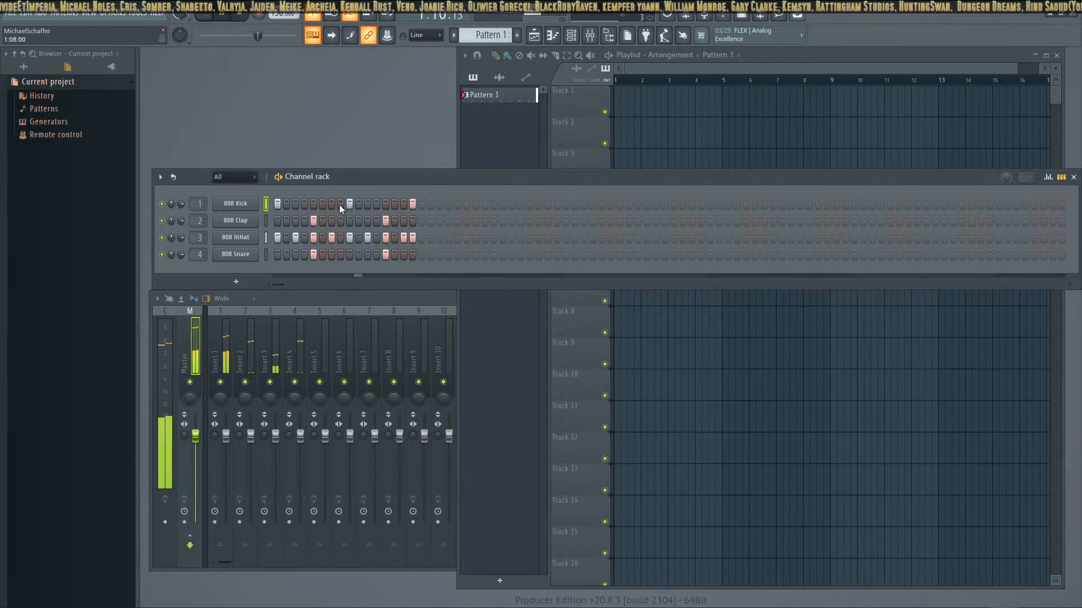
right_click(313, 221)
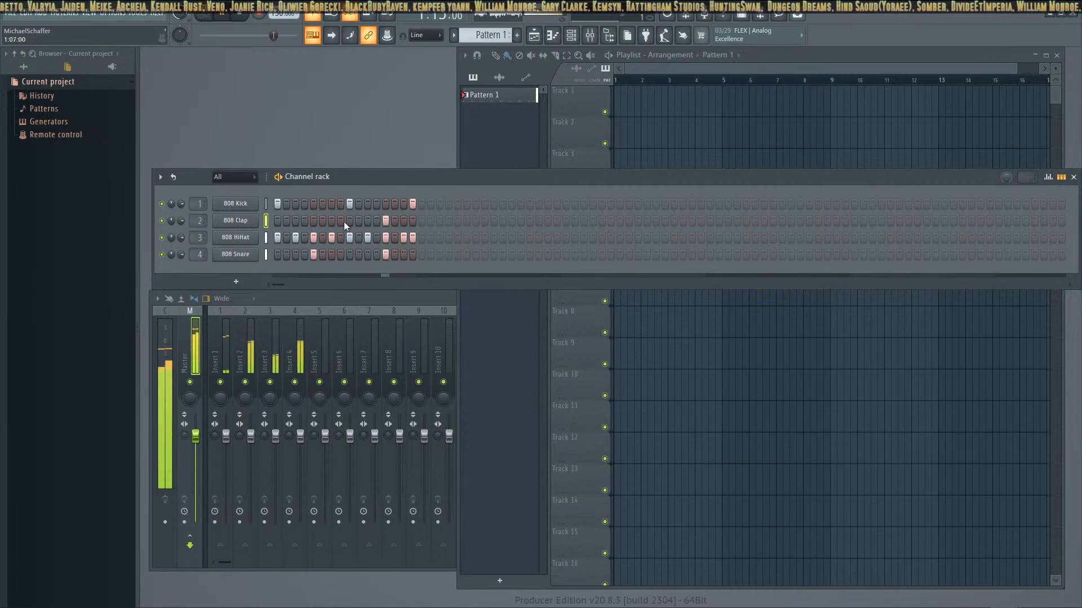
click(386, 220)
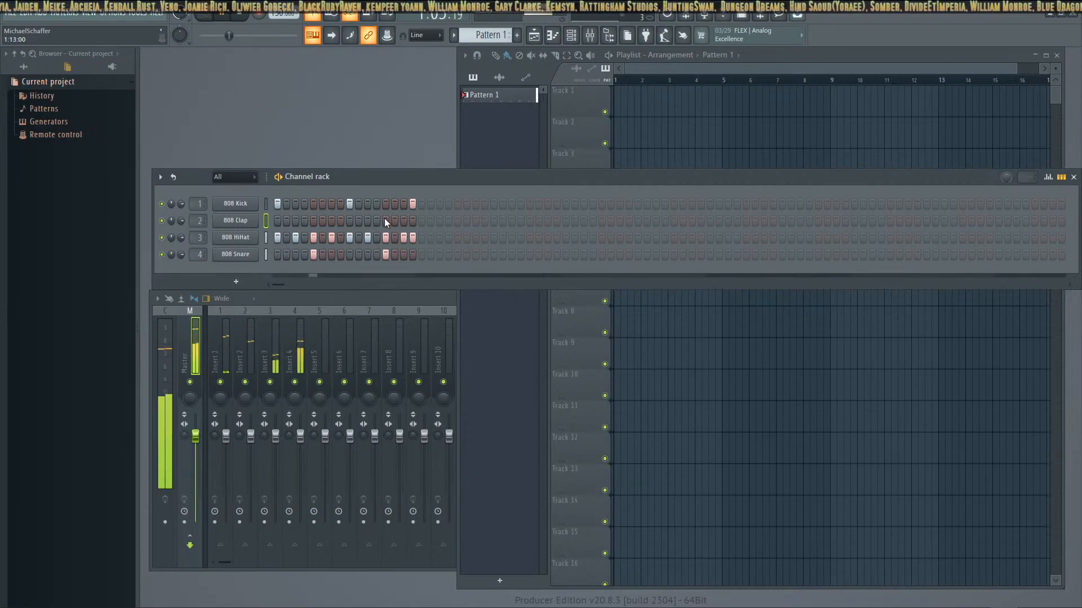
Add kicks on steps 7 and 15 and a clap on step 13
click(332, 203)
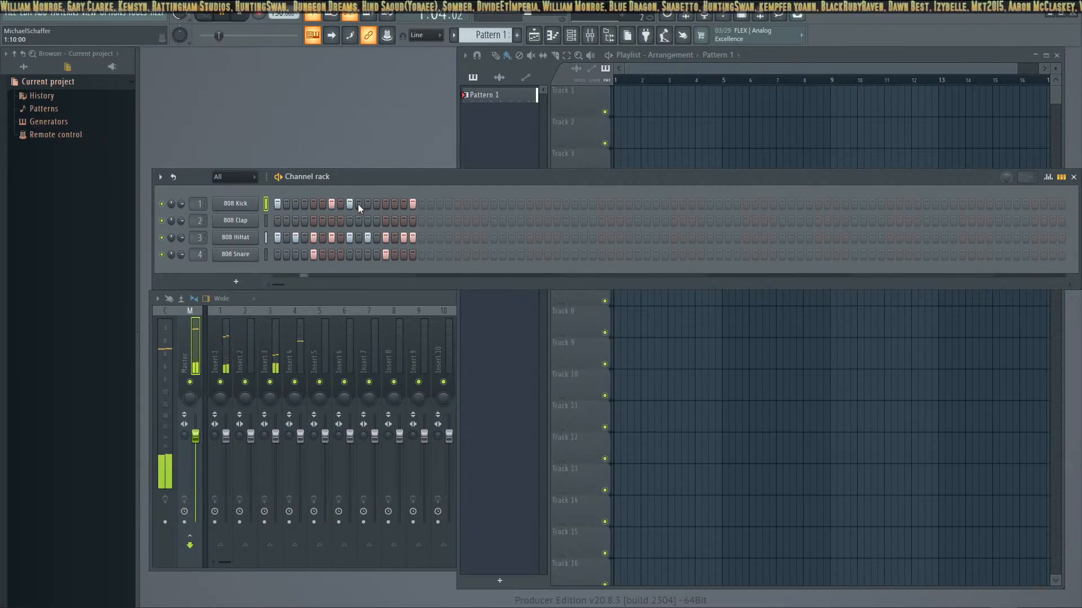
click(404, 204)
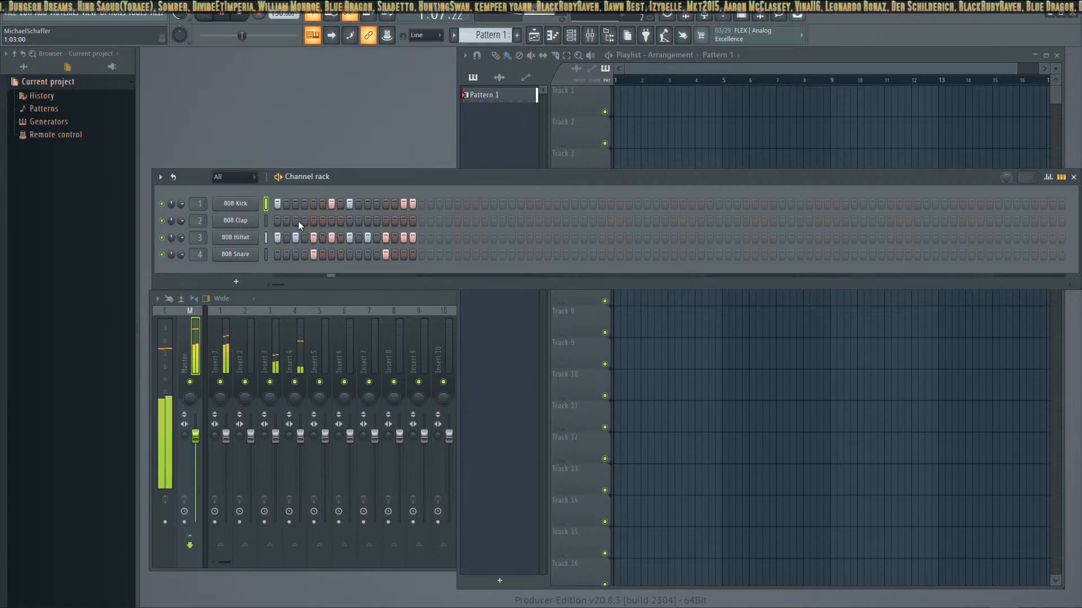
click(385, 220)
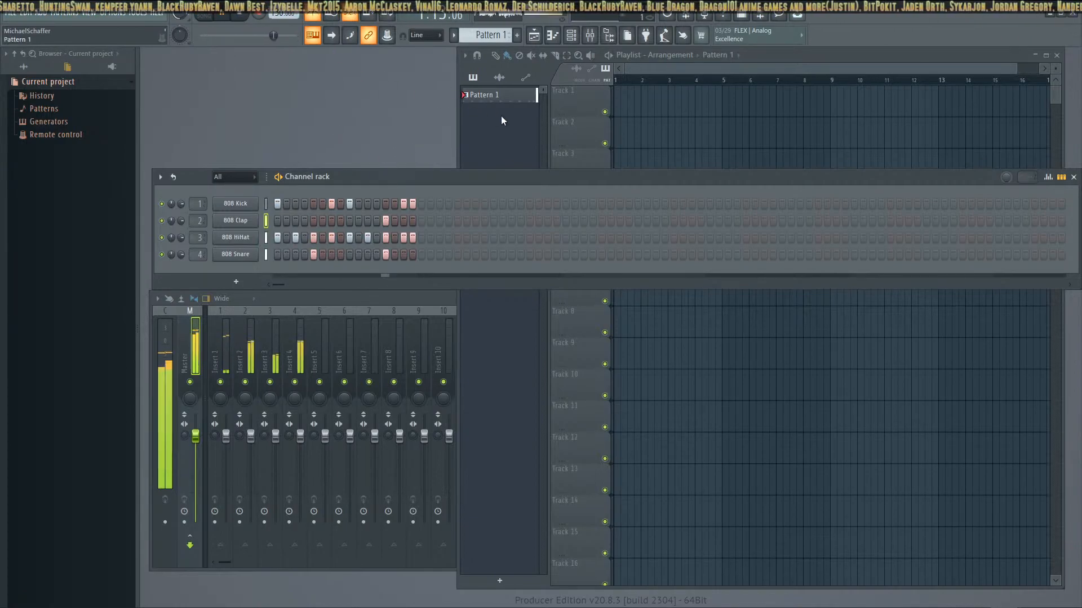
Place four consecutive Pattern 1 clips on Track 1 across bars 1 to 4 and switch playback to song mode
click(490, 97)
drag(490, 97, 713, 104)
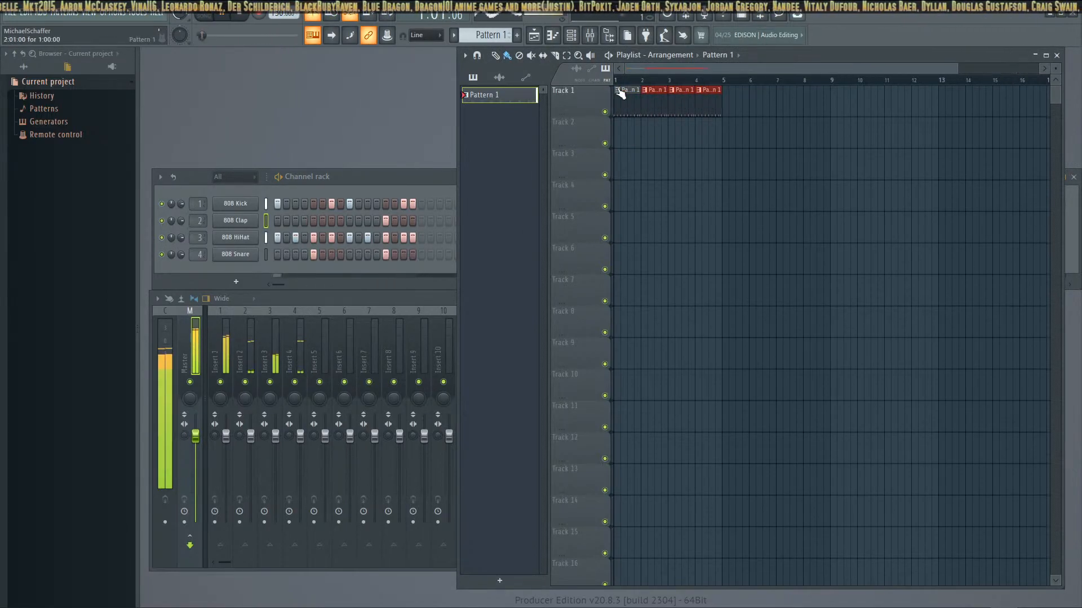
click(205, 17)
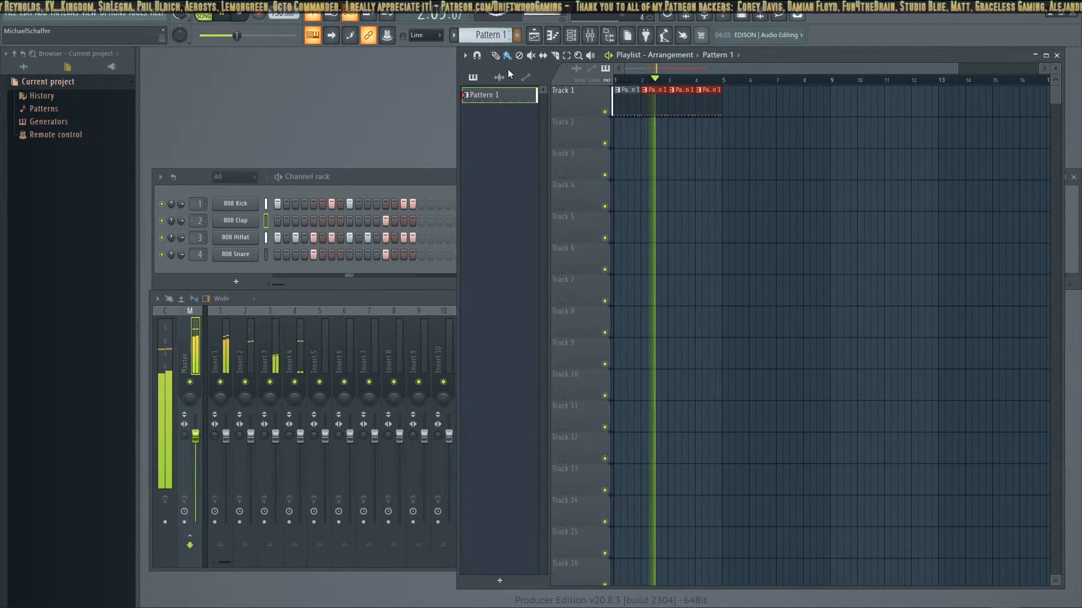
Rename the drum pattern Beat1 and create a second pattern named Synth1
key(F2)
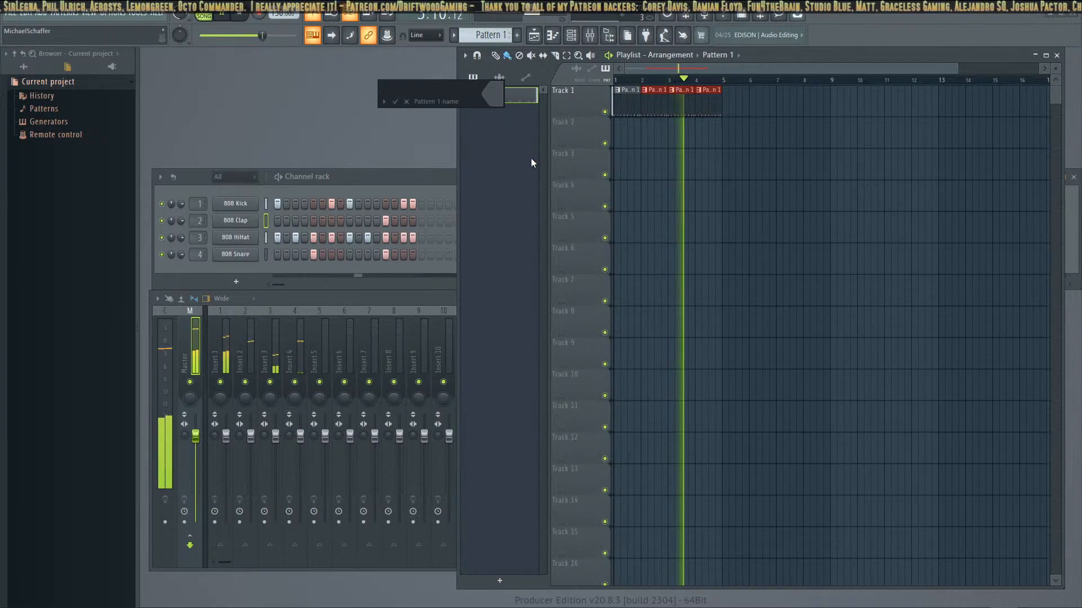
text(Beat1)
key(Return)
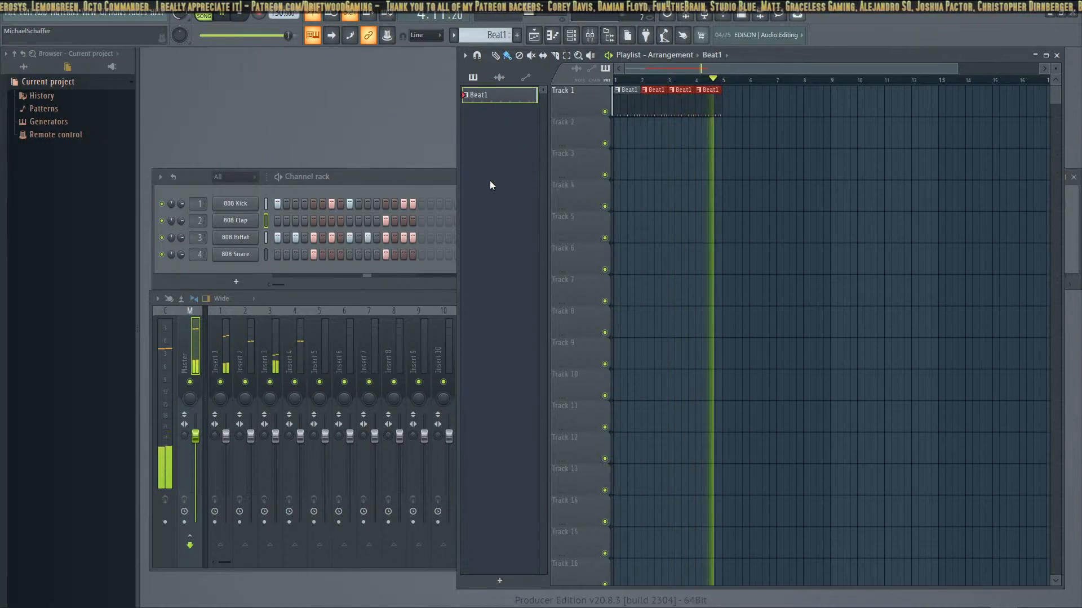
click(517, 35)
text(Synth1)
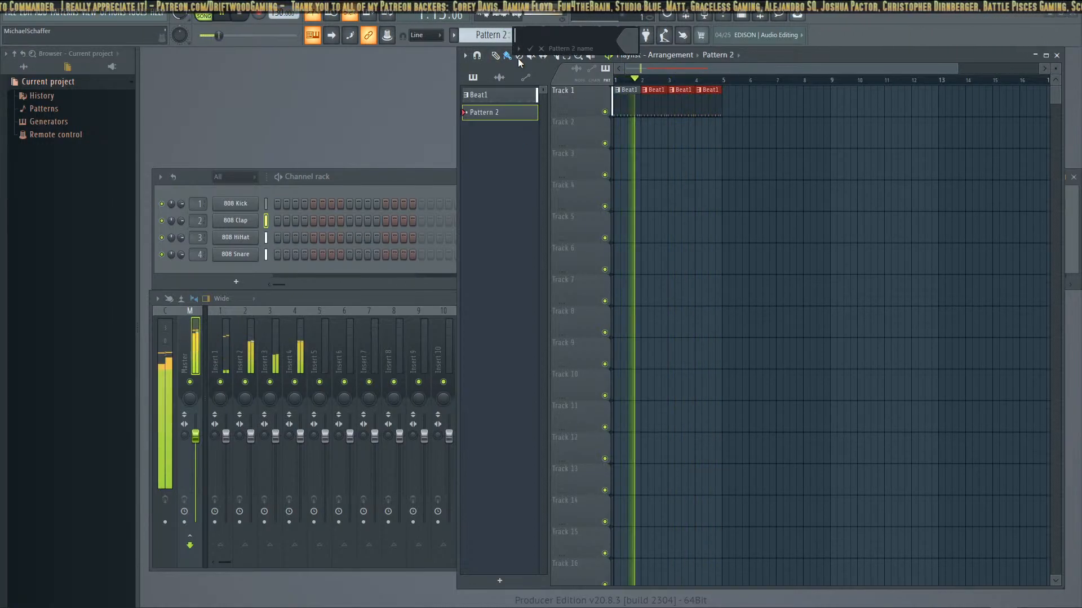
key(Return)
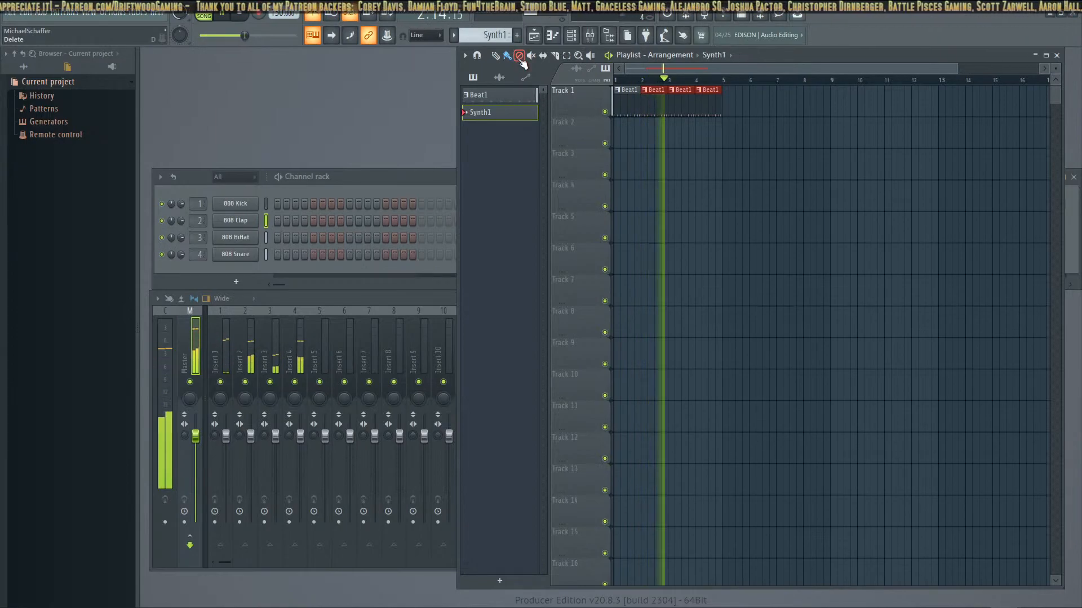
Add a GMS synthesizer channel and arrange its window below the channel rack
drag(349, 179, 362, 153)
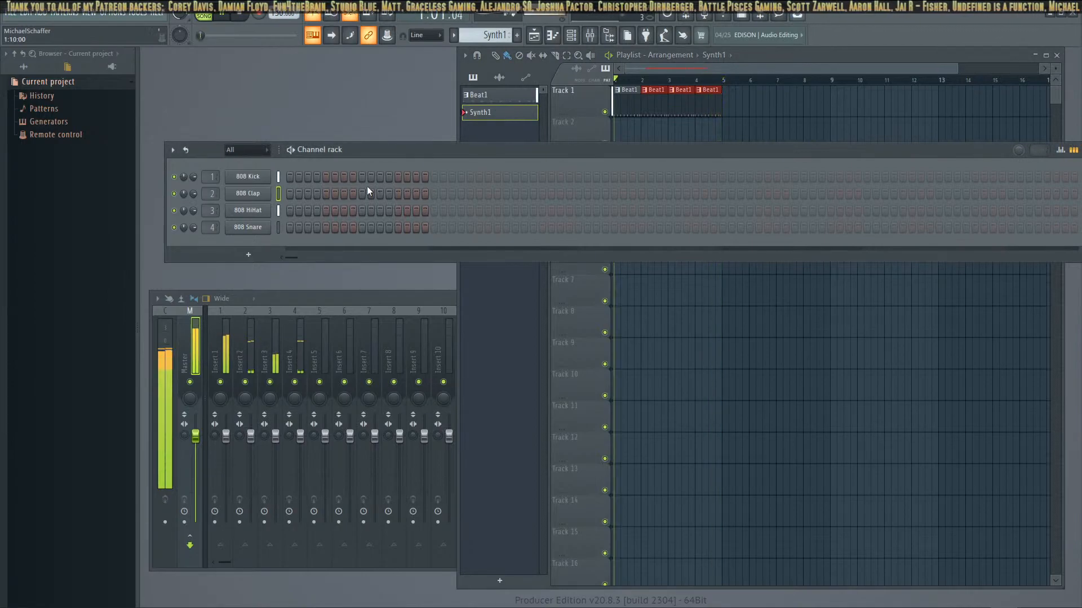
click(247, 254)
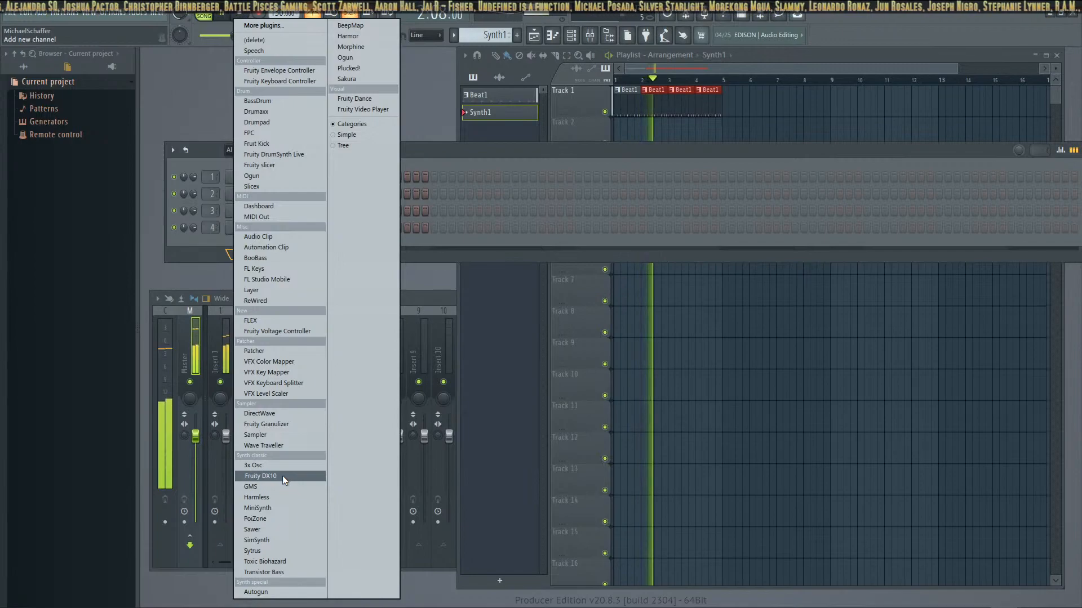
click(268, 488)
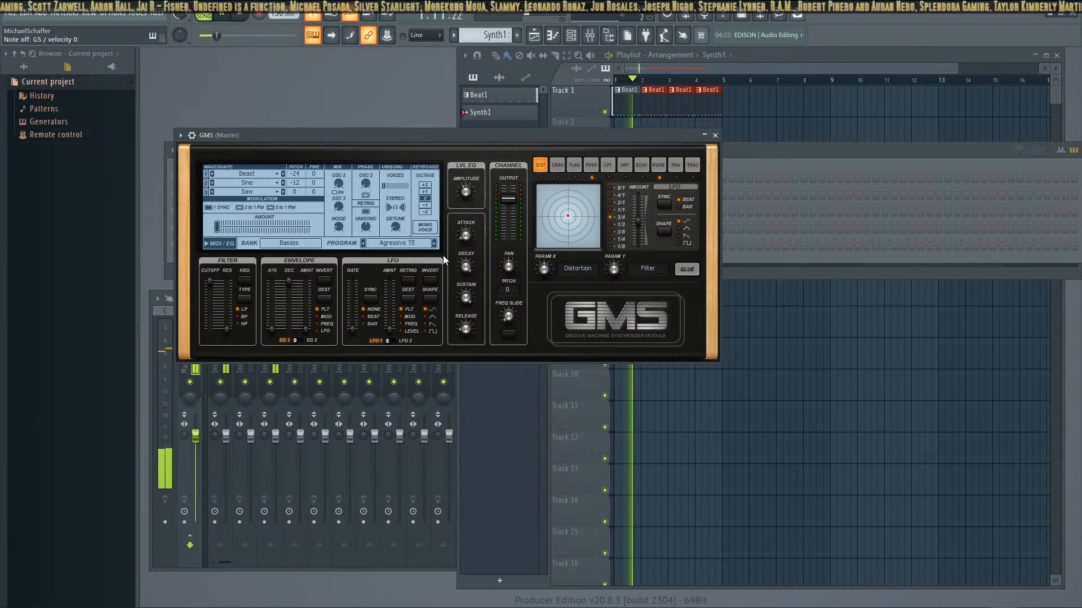
drag(448, 137, 520, 292)
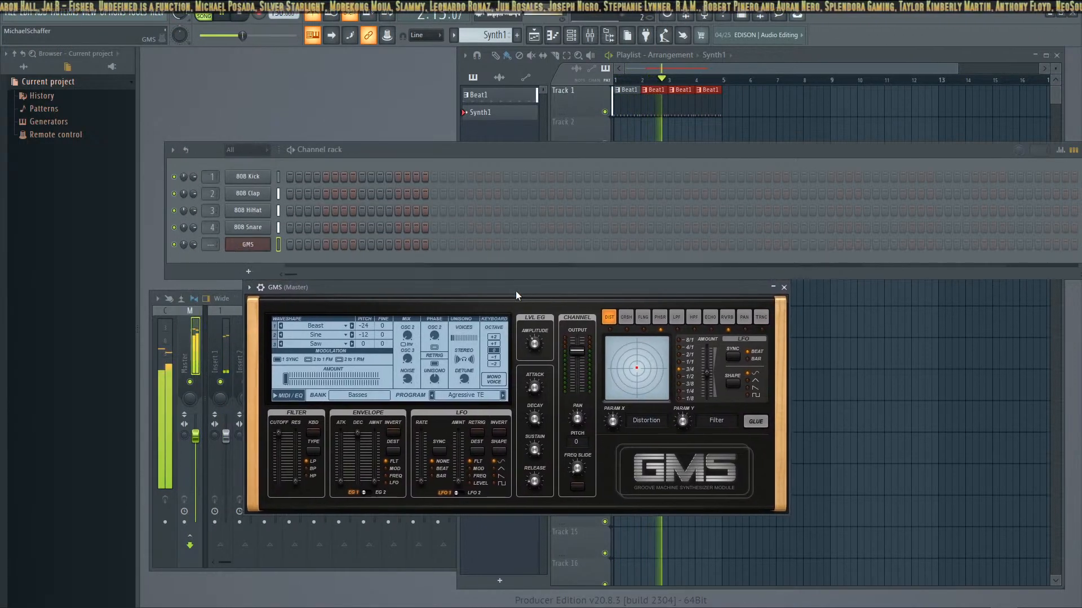
Audition the first GMS oscillator's waveshapes up to Keys while playing notes, and raise the synth's output level to maximum
click(351, 326)
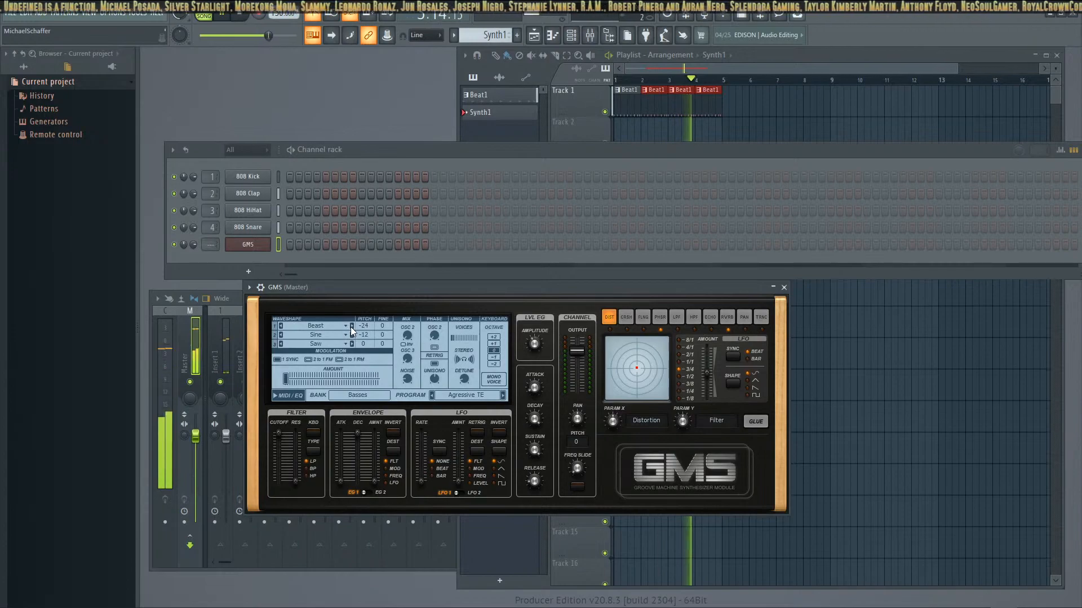
click(351, 326)
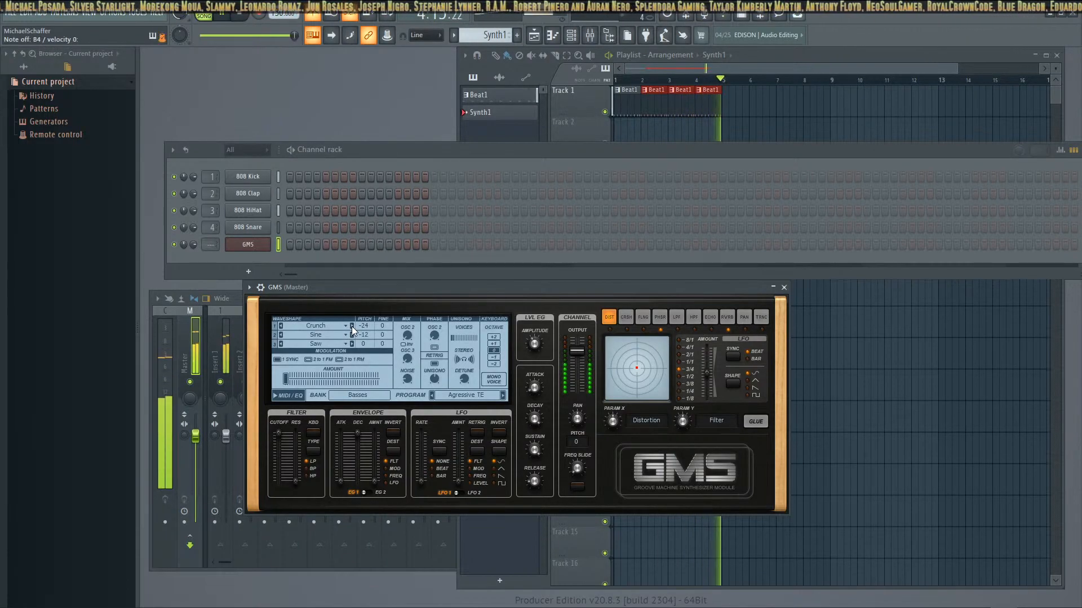
click(352, 326)
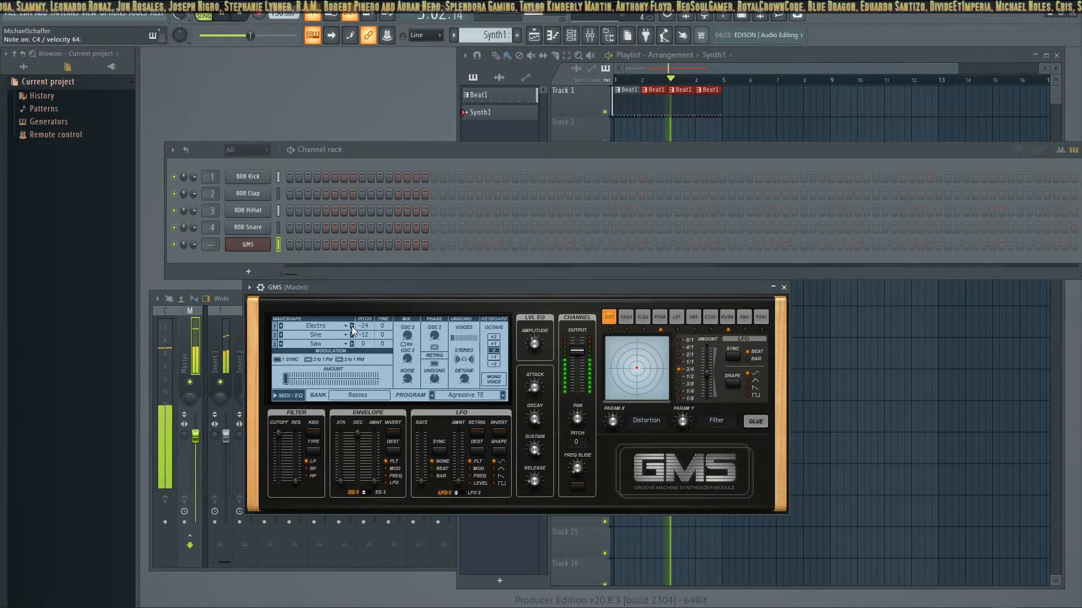
click(351, 326)
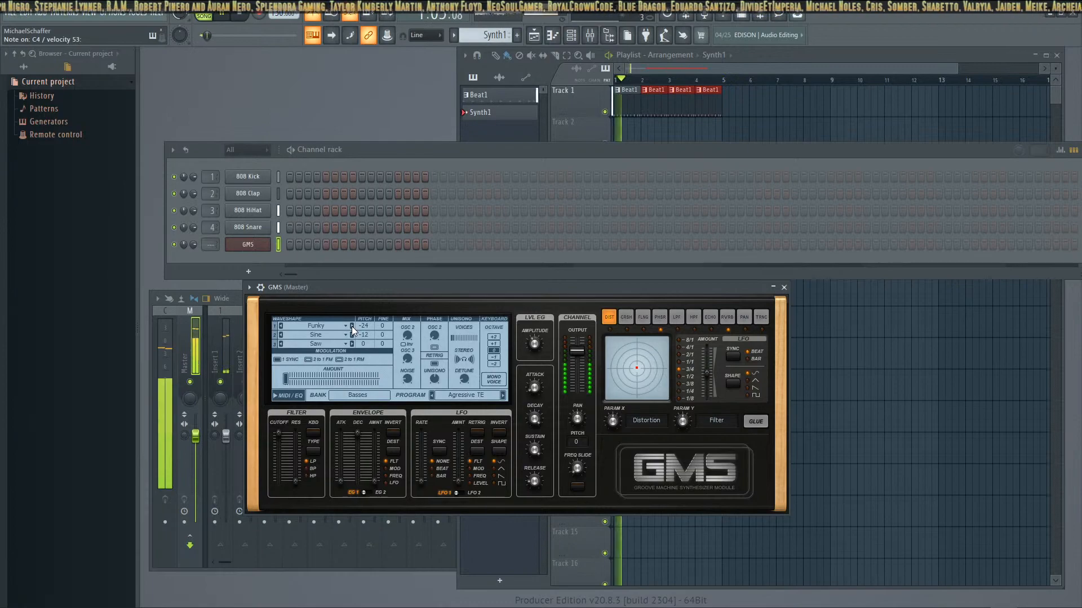
click(352, 326)
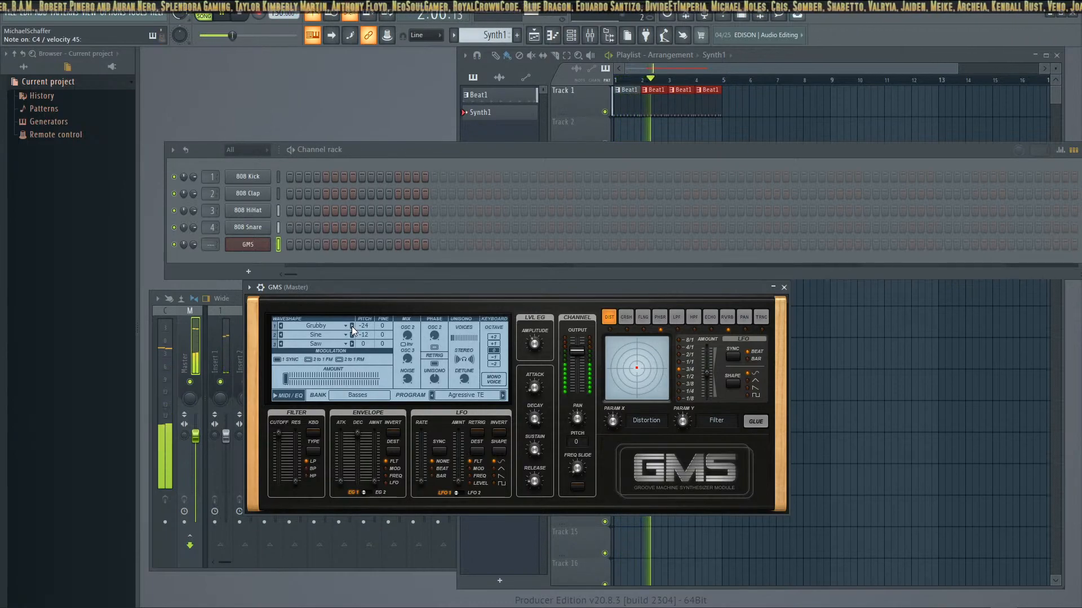
click(352, 326)
drag(572, 349, 573, 340)
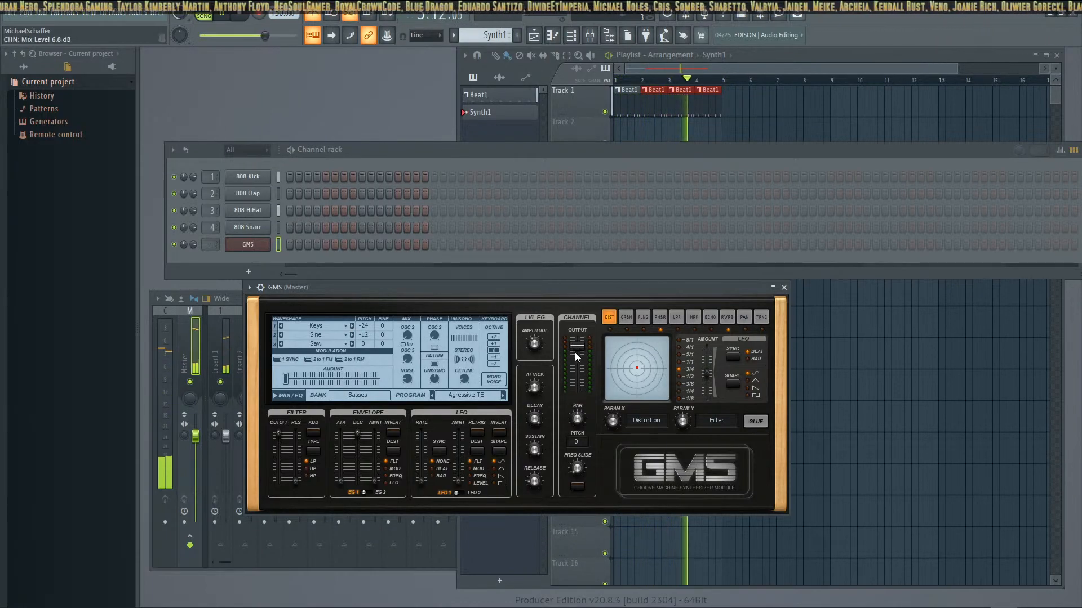
Try the Fox waveshape on the first GMS oscillator, and audition Basses presets from Analog Bass 2 TE to Bass 1 MC
click(348, 326)
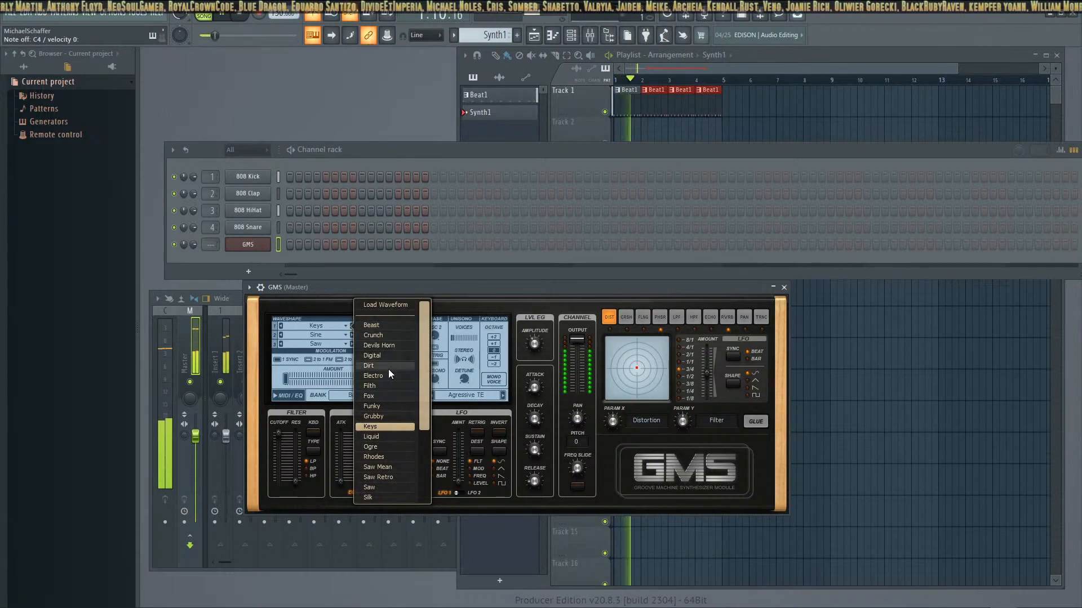
click(390, 396)
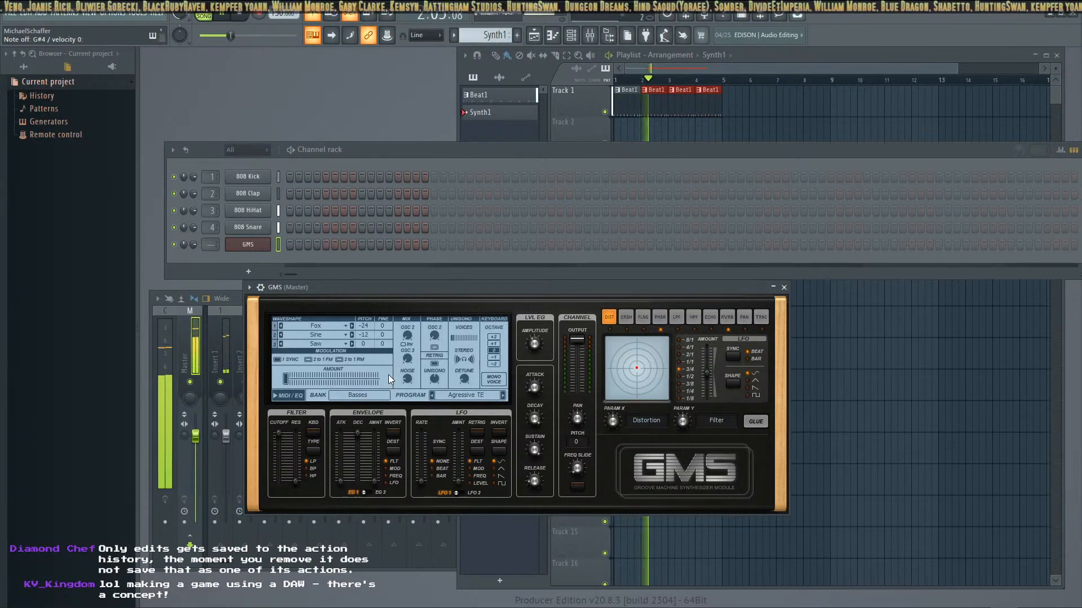
click(385, 393)
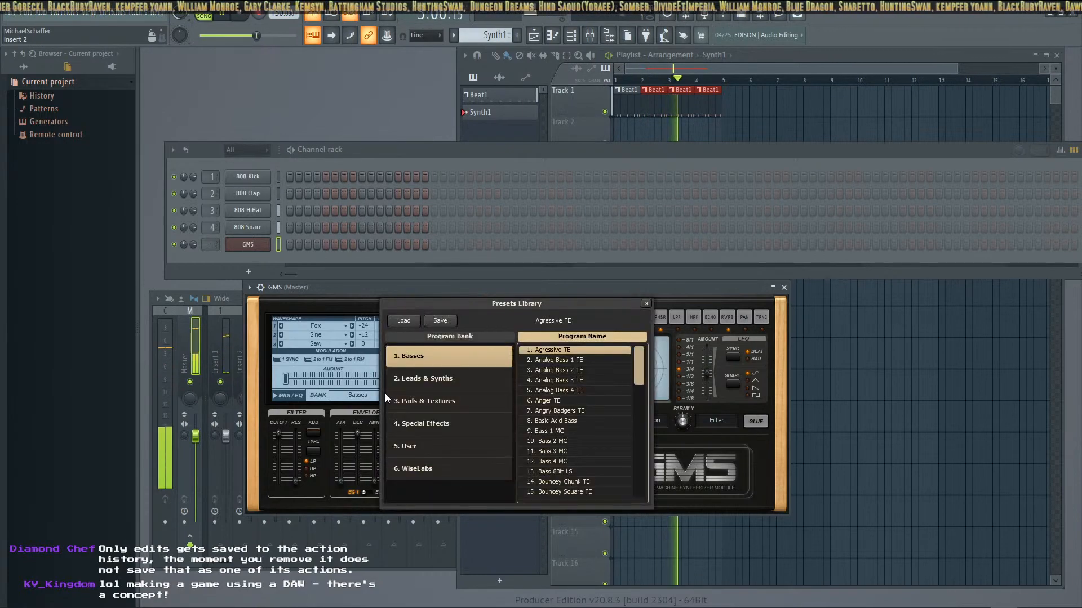
click(588, 372)
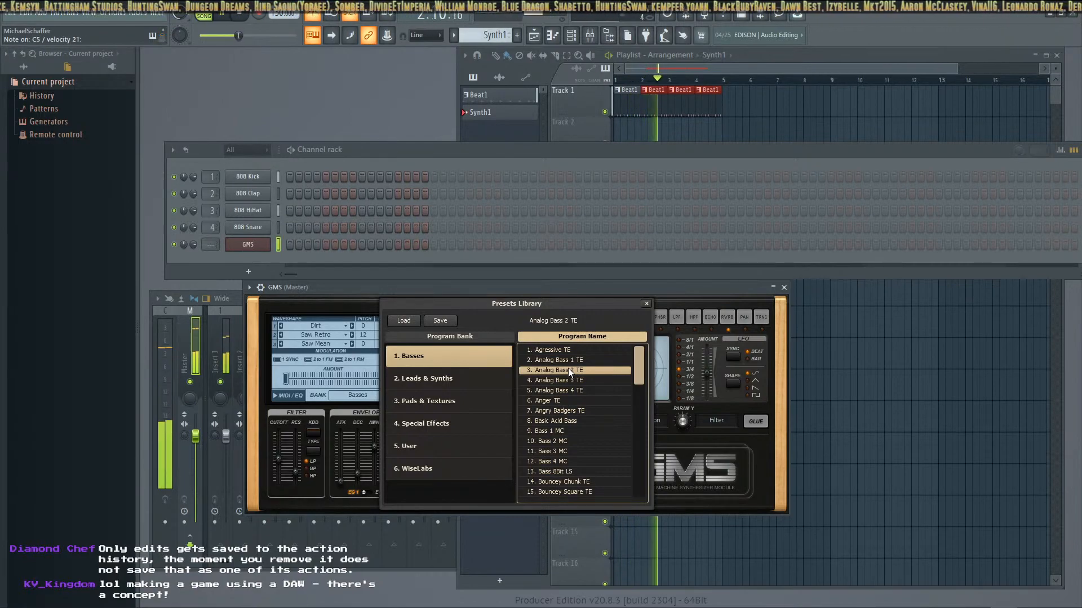
click(571, 388)
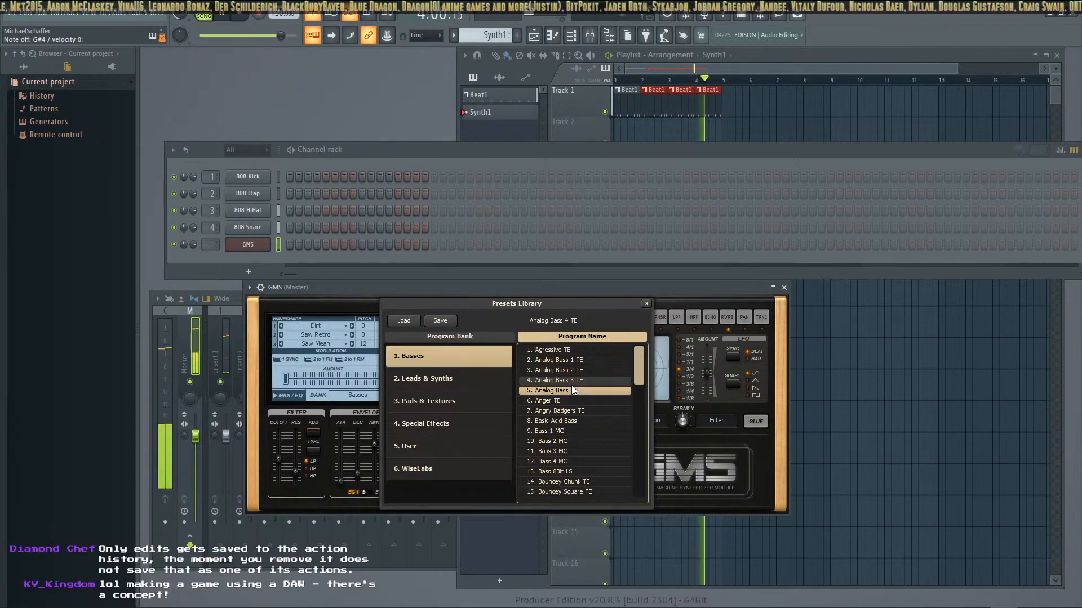
click(579, 415)
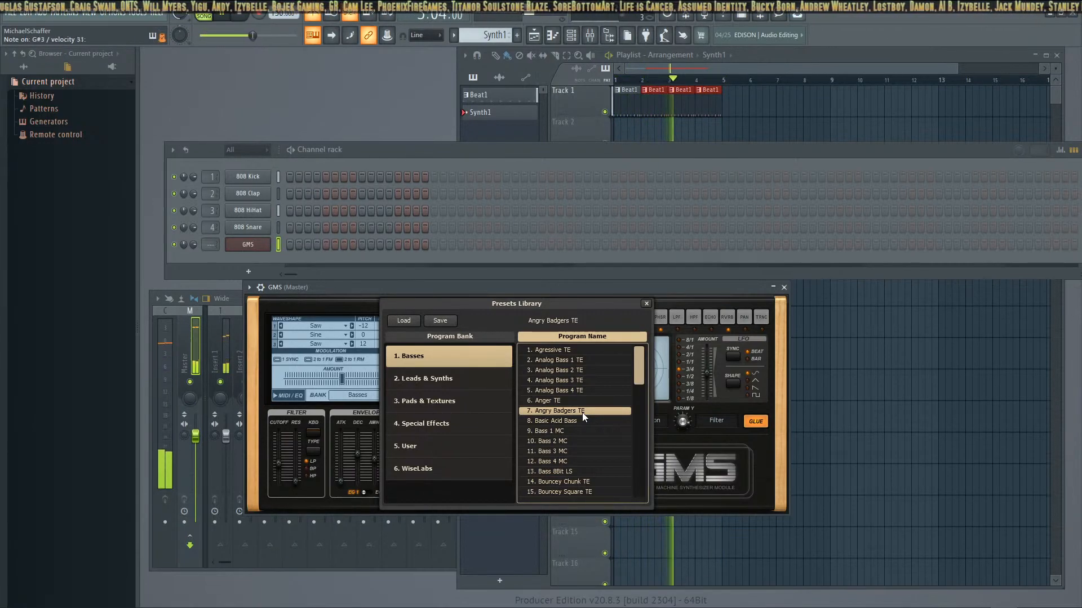
click(579, 431)
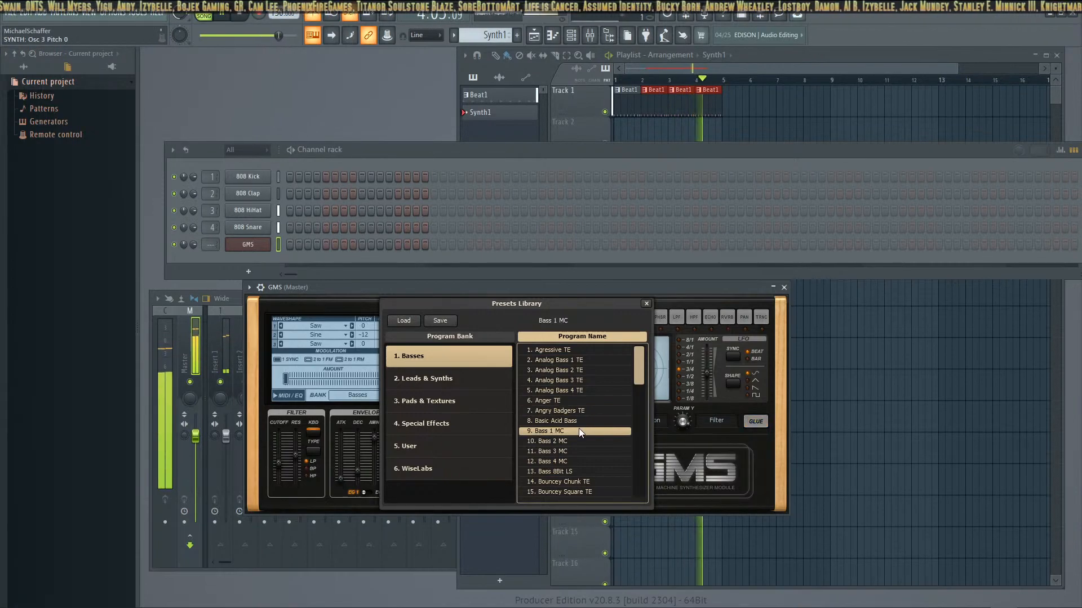
Audition further Basses presets while playing notes, including Bass 8Bit LS, Diablo TE, Dirty Fish TE and Electro Brain TE
click(586, 450)
scroll(587, 457, down, 1)
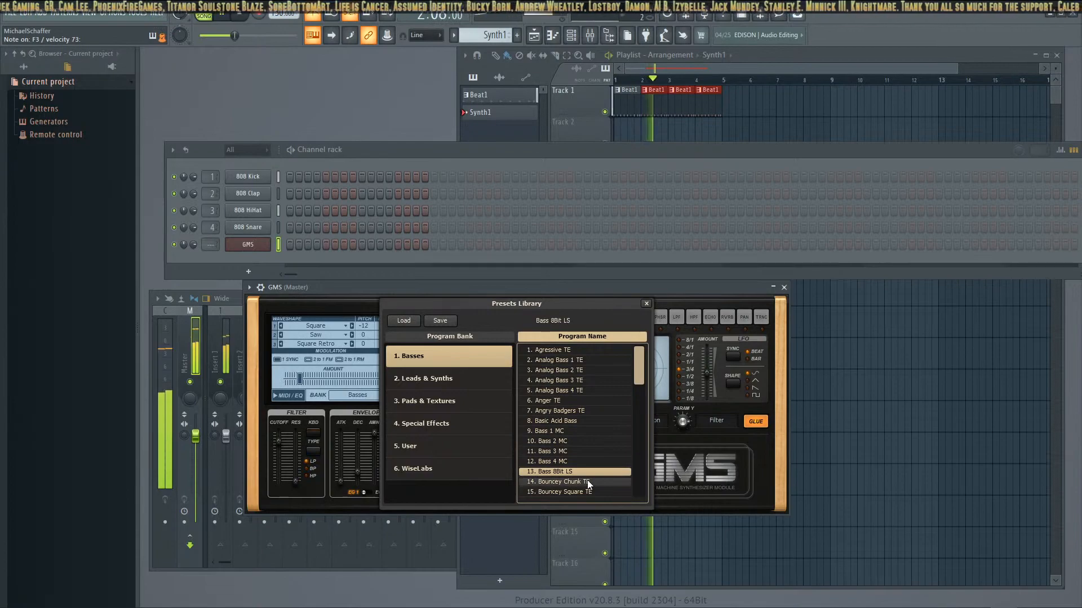
click(583, 481)
click(583, 475)
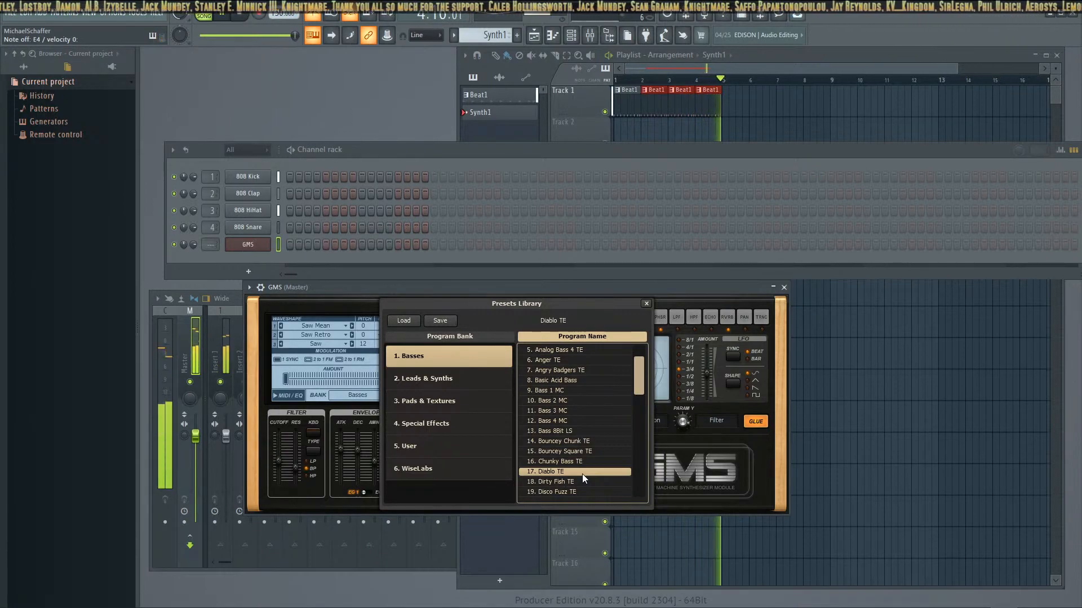
click(549, 483)
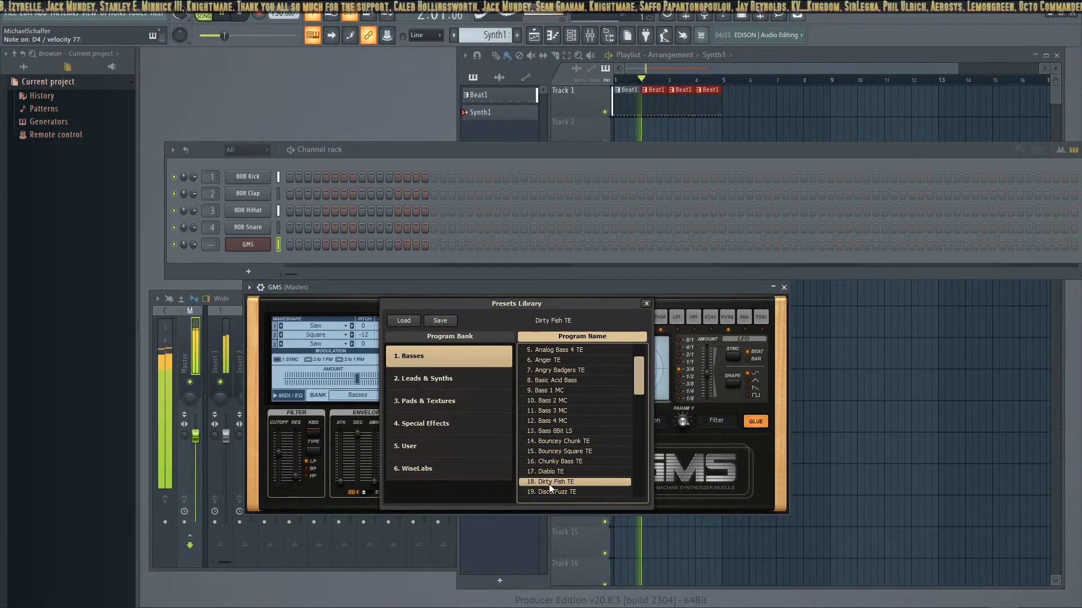
scroll(554, 472, down, 1)
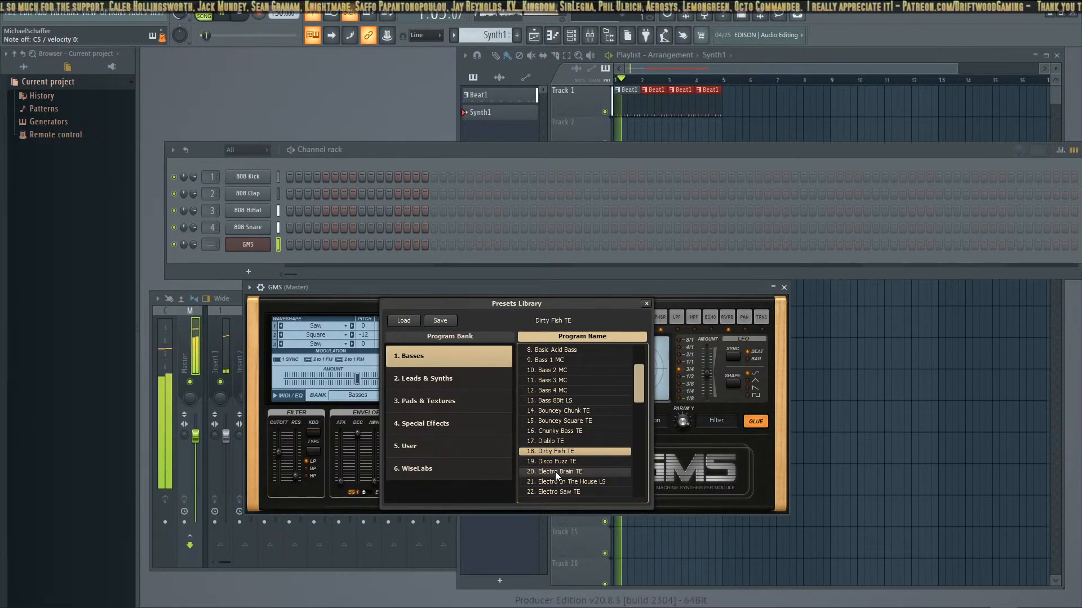
click(555, 472)
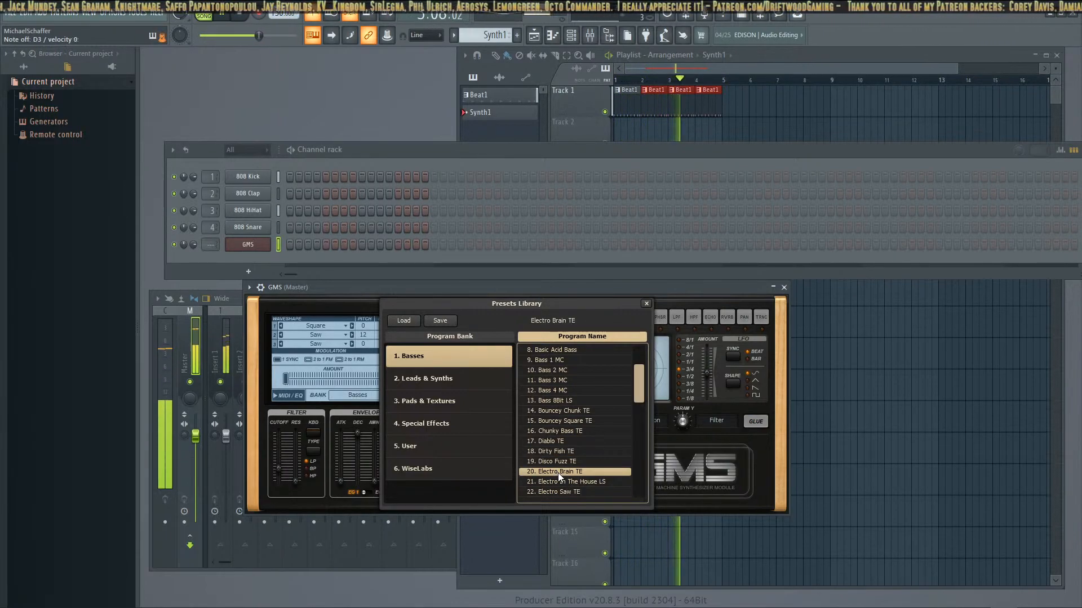
Audition Basses presets including Electro Stomper TE, Fat Saw TE, Funky Bass LS and Furry Boots TE, and load Goblin Barf TE into GMS
scroll(560, 470, down, 2)
click(565, 465)
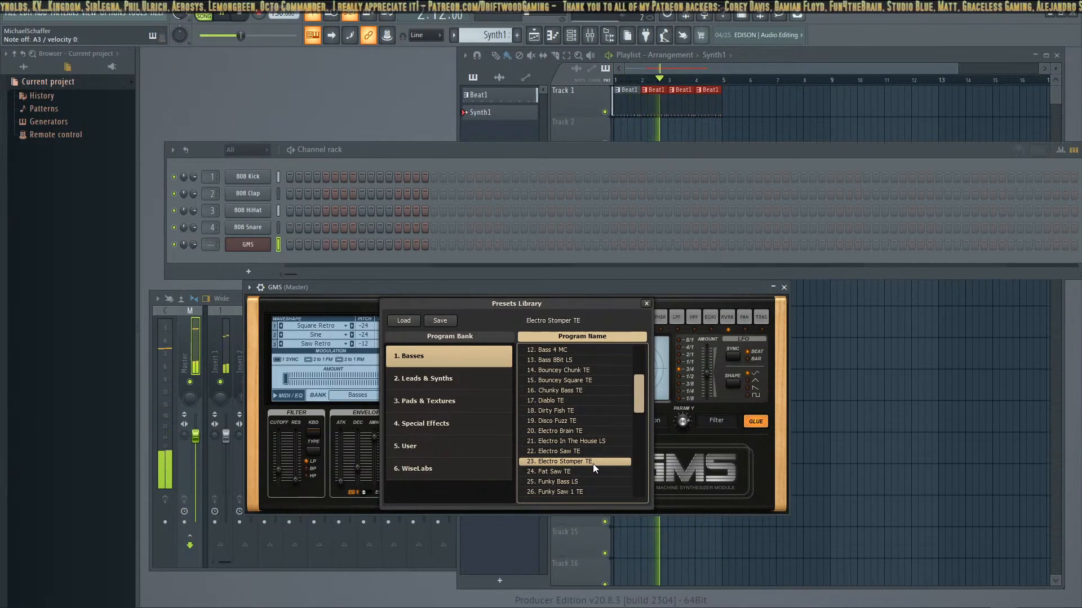
click(585, 475)
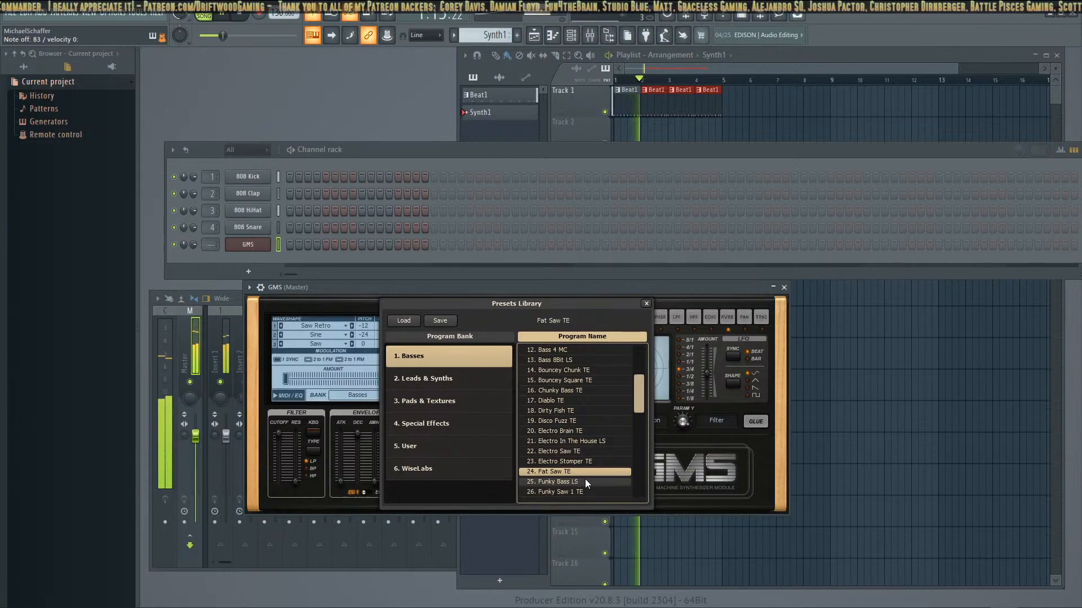
scroll(581, 476, down, 2)
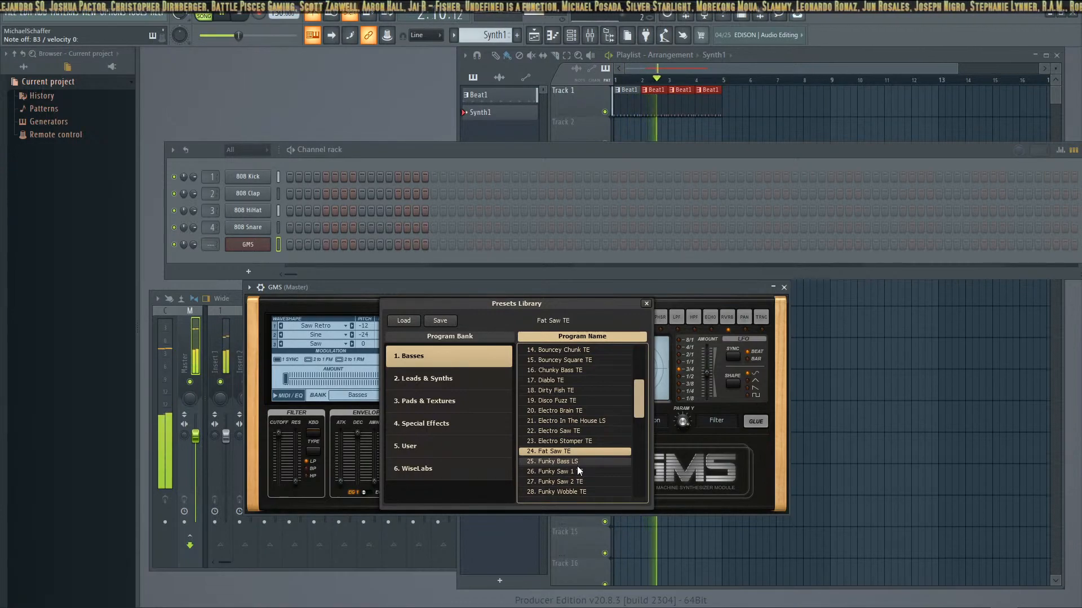
click(577, 463)
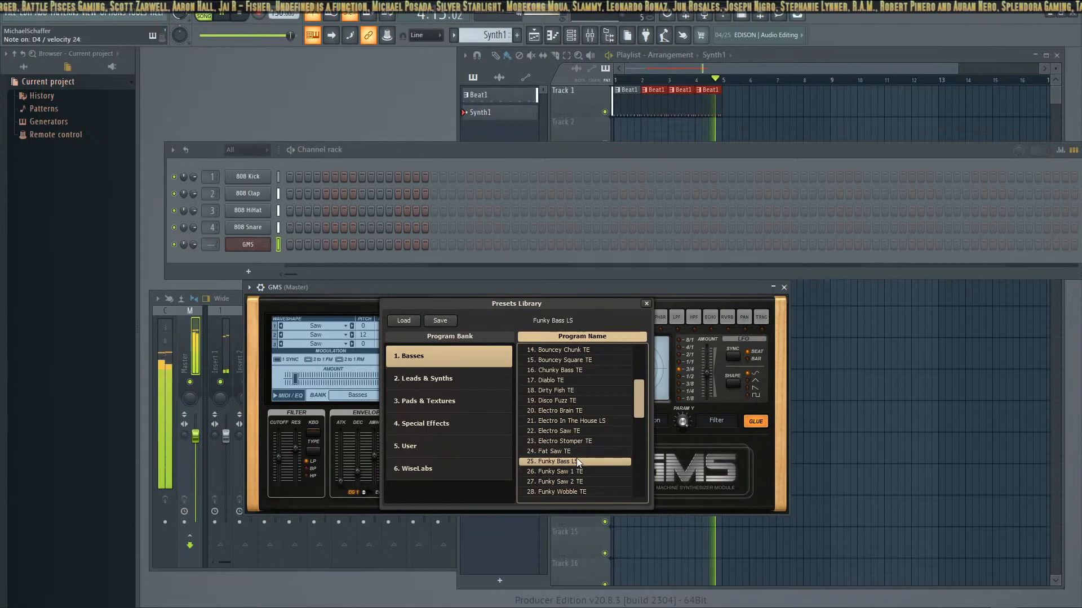
scroll(576, 458, down, 2)
click(579, 459)
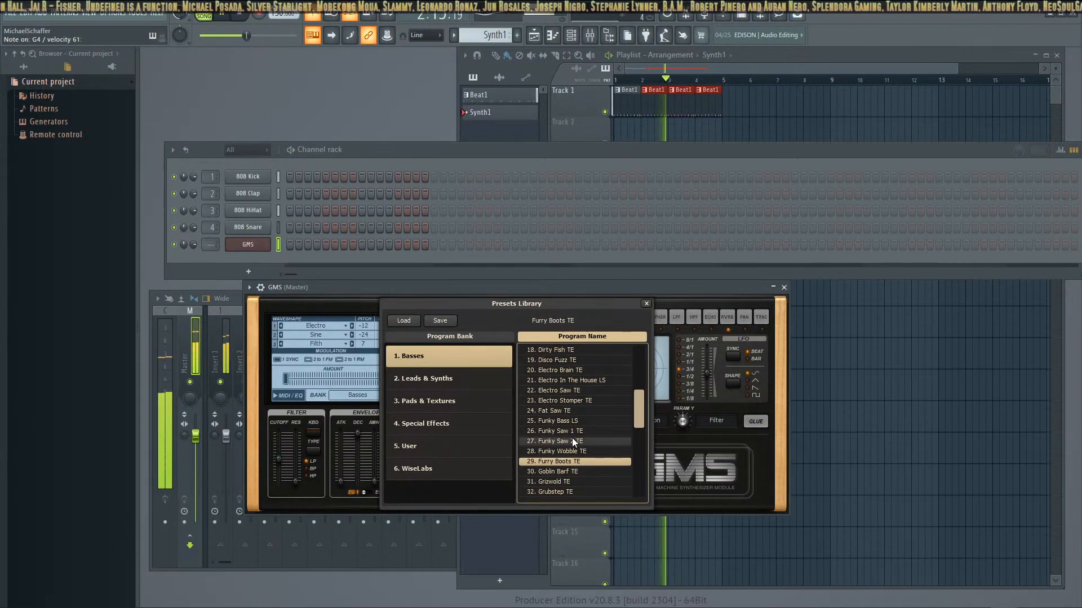
double_click(586, 473)
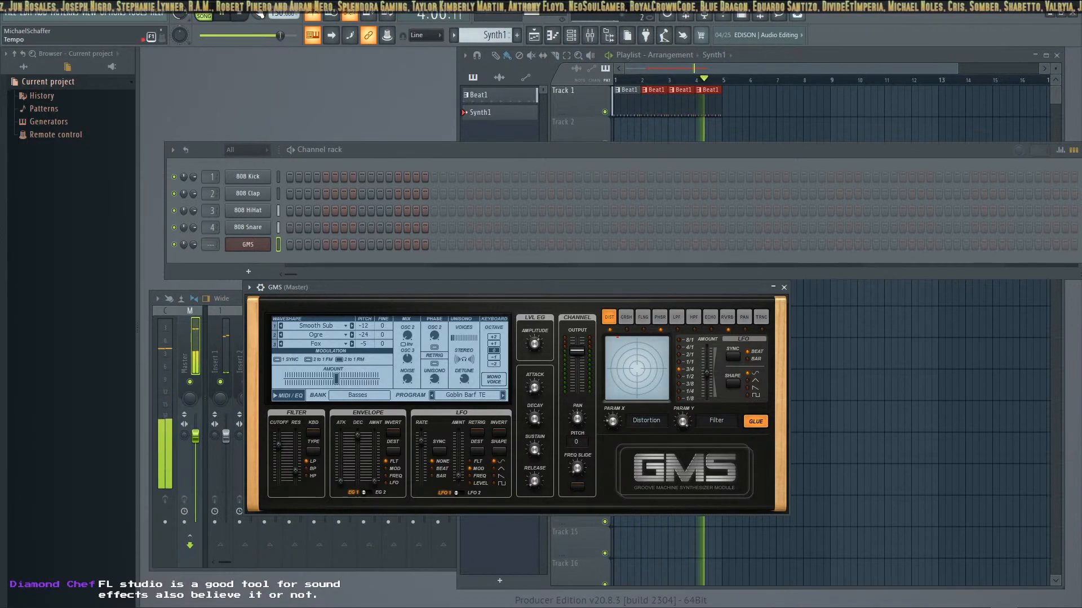
Stop the song and ready the Synth1 pattern for recording in pattern mode
click(241, 17)
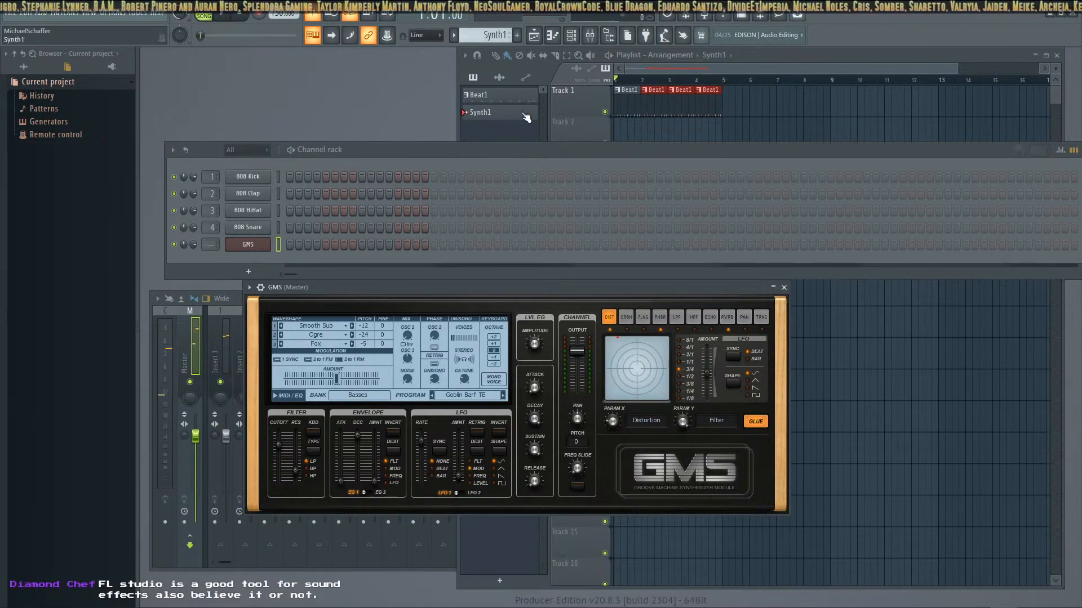
click(509, 124)
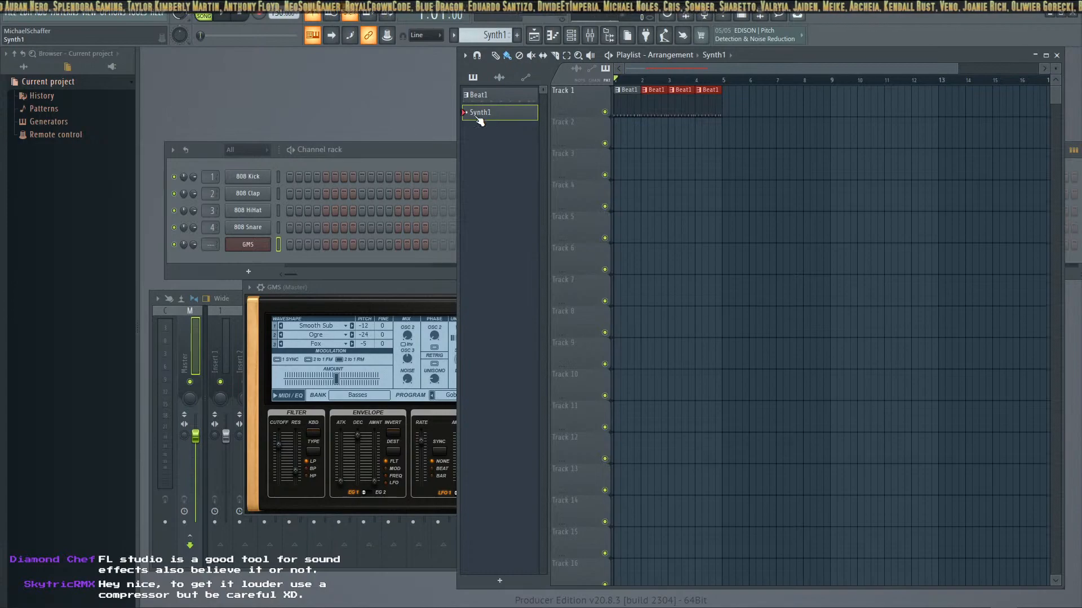
click(204, 15)
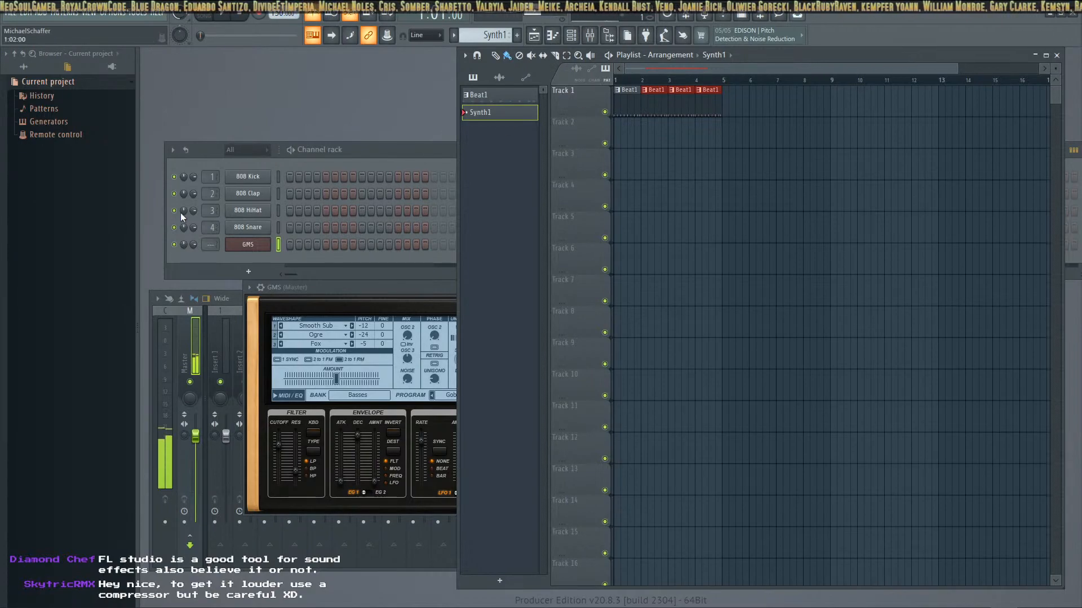
click(258, 14)
Record a take of the GMS synth into Synth1 and undo the recorded notes
click(224, 16)
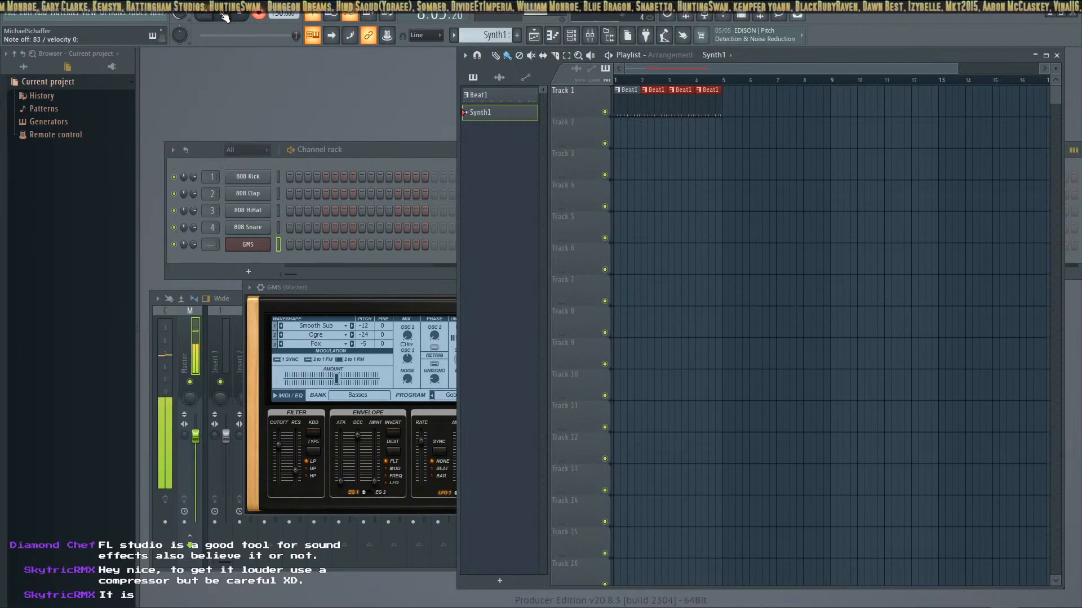
click(245, 16)
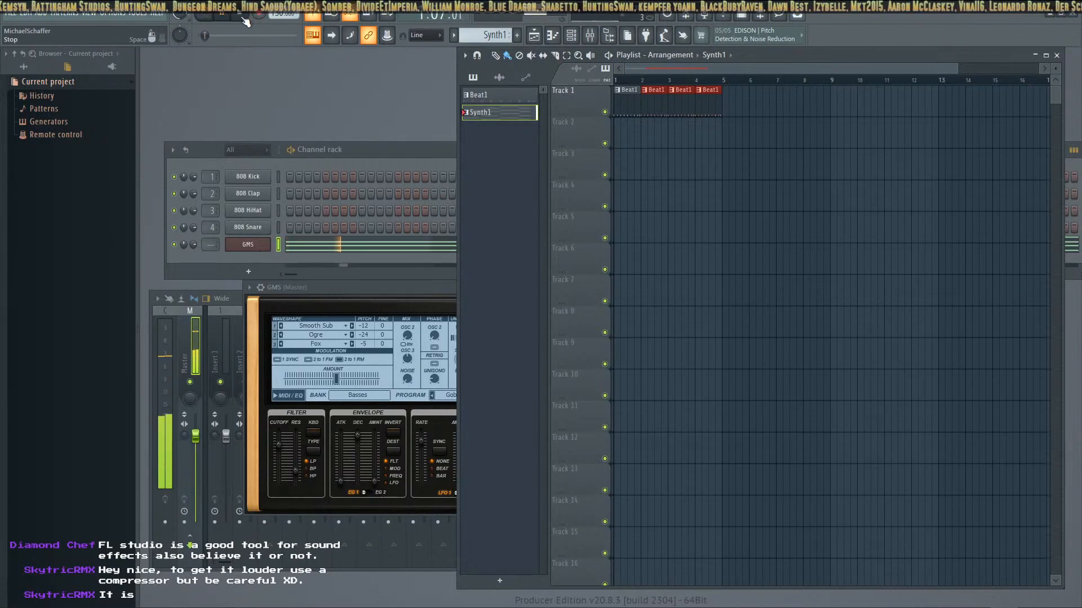
click(24, 15)
click(117, 26)
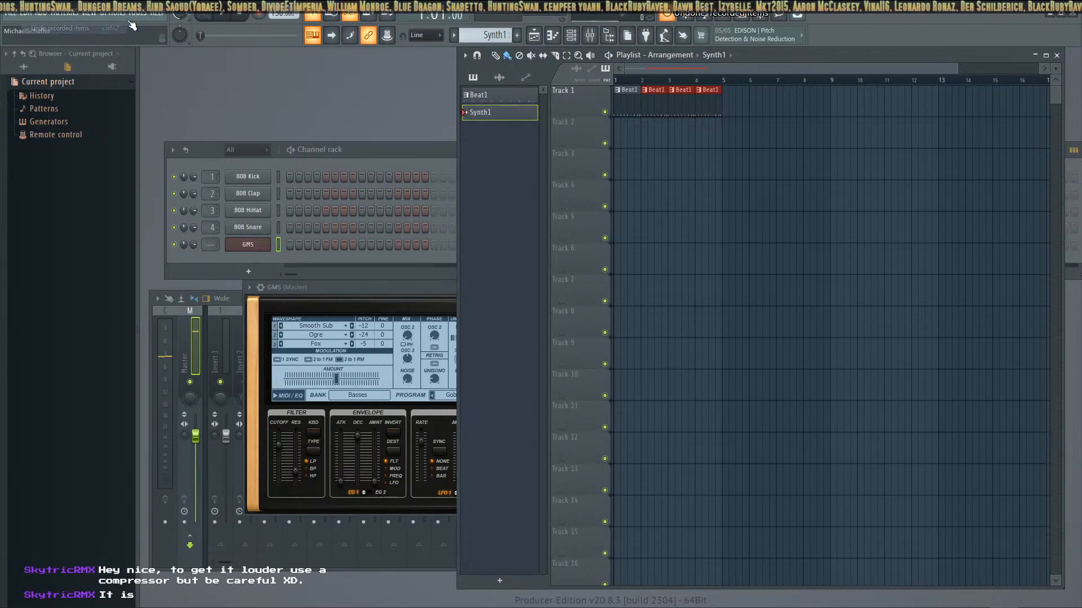
Record a new GMS chord performance into Synth1 and open its notes in the piano roll
click(224, 17)
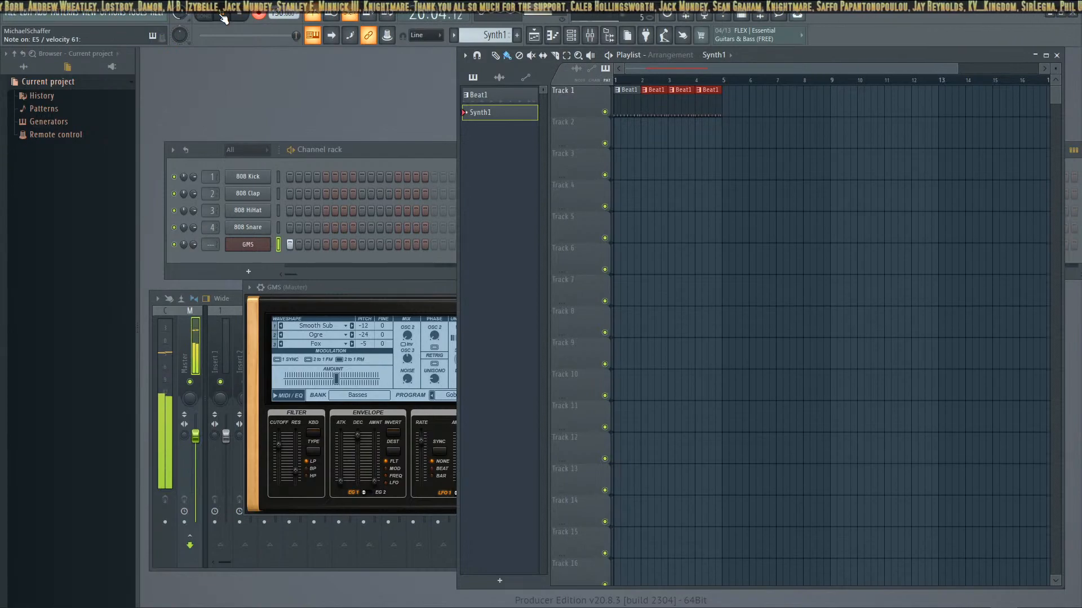
click(222, 17)
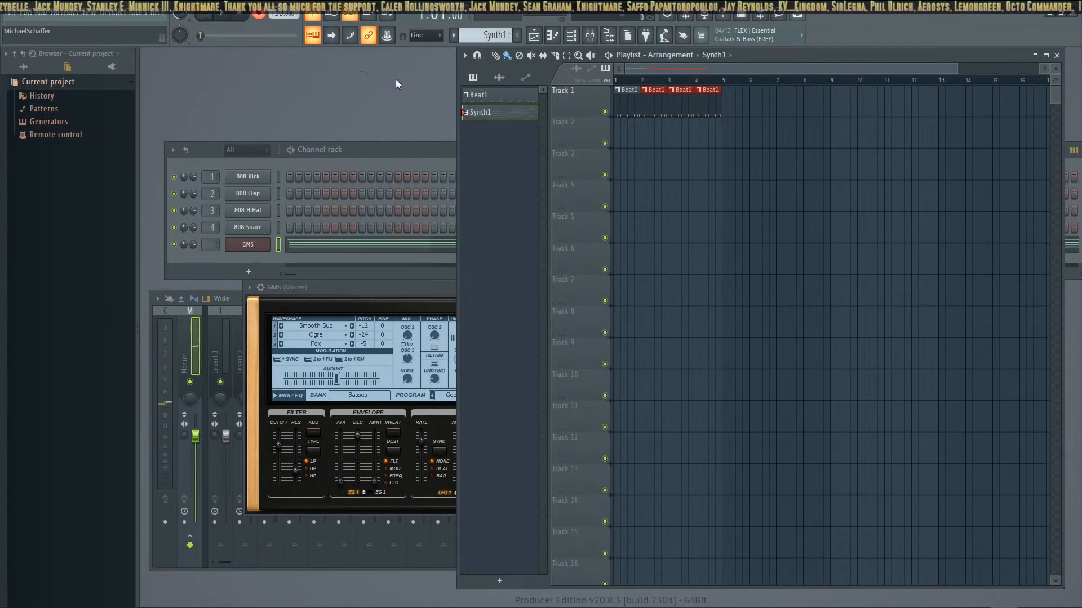
double_click(512, 114)
drag(1066, 130, 488, 116)
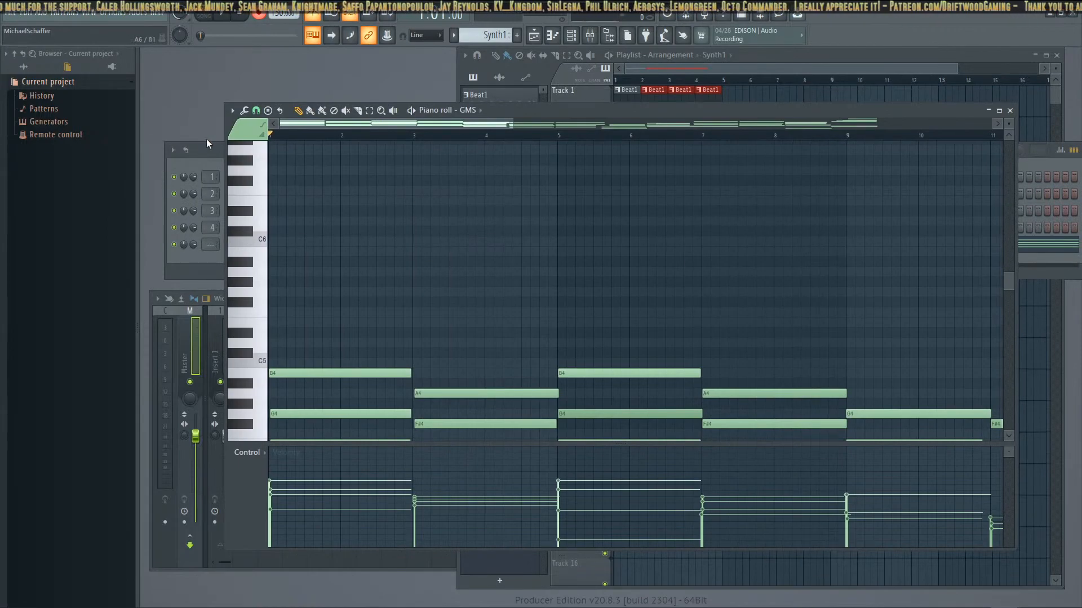
Apply Quick quantize twice to the recorded GMS notes in the piano roll
click(246, 110)
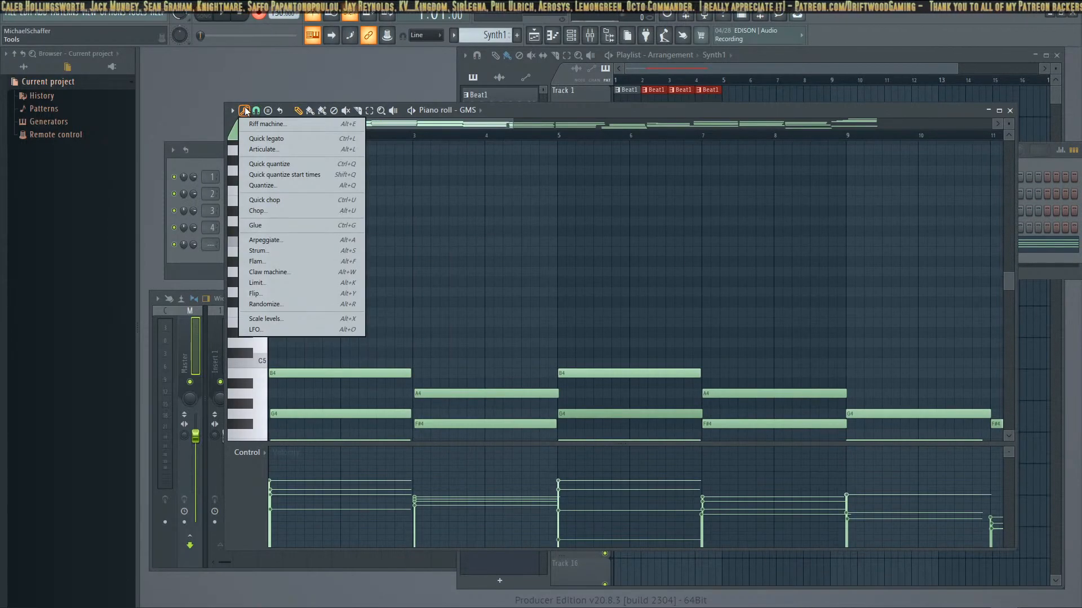
click(263, 170)
scroll(788, 394, down, 5)
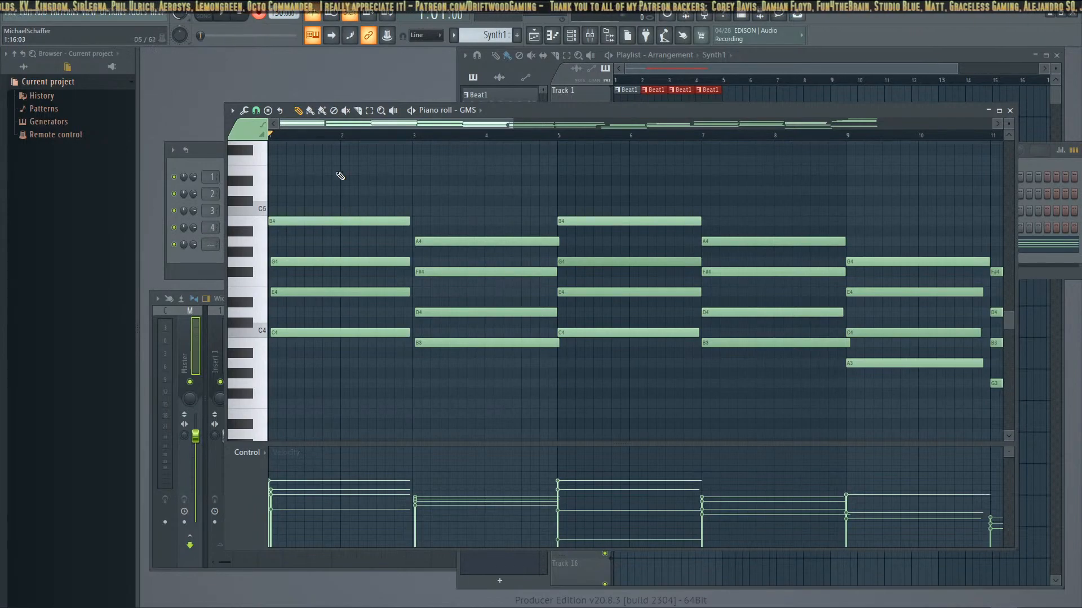
drag(314, 124, 274, 158)
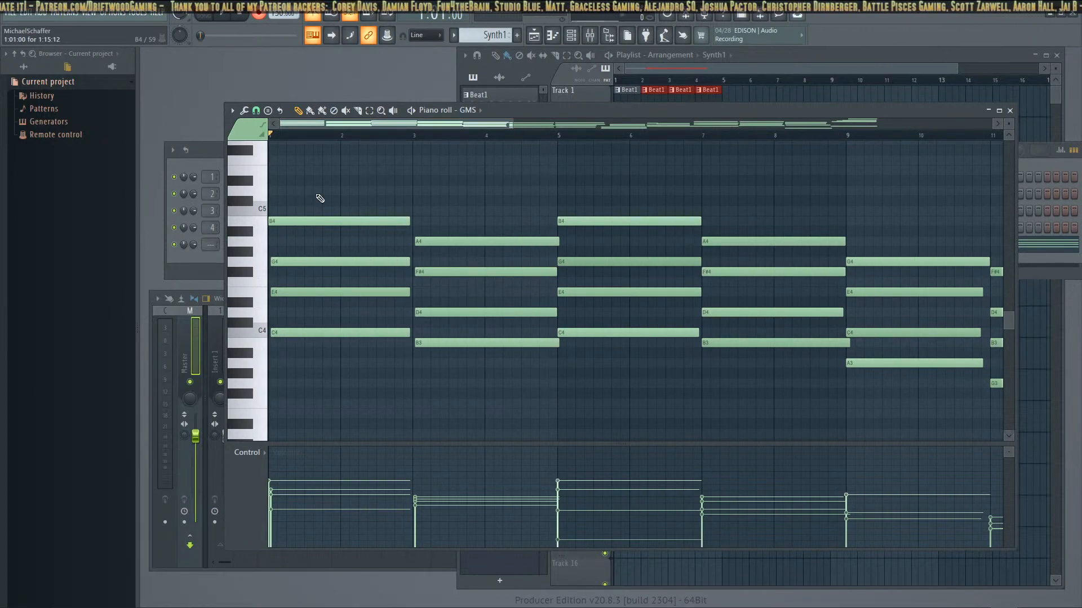
click(247, 112)
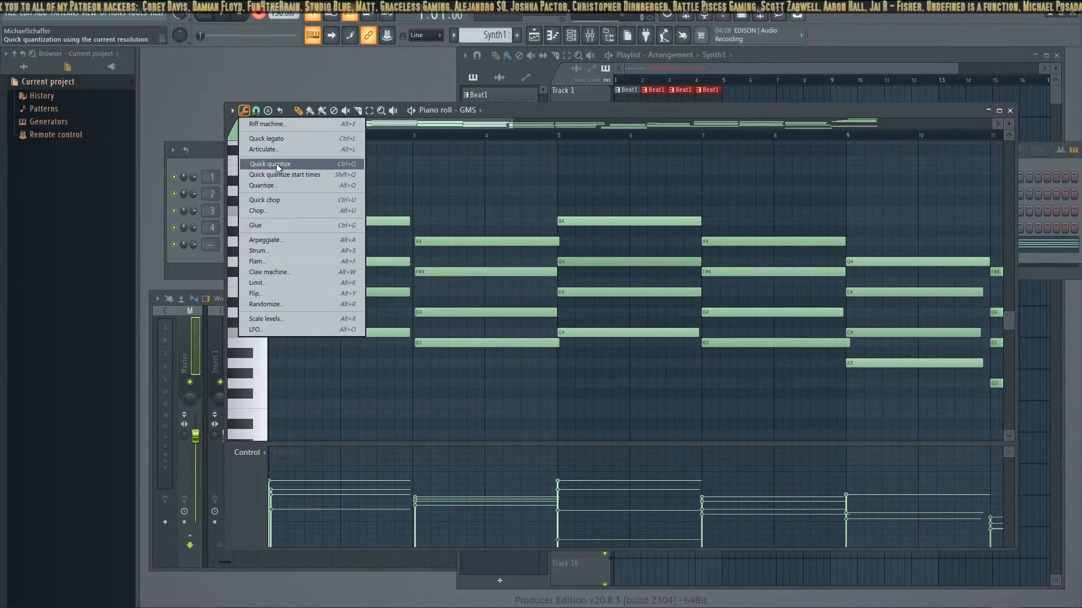
click(275, 166)
Quantize the GMS notes through the full quantizer with the Default template and the Quantize end time option
click(245, 111)
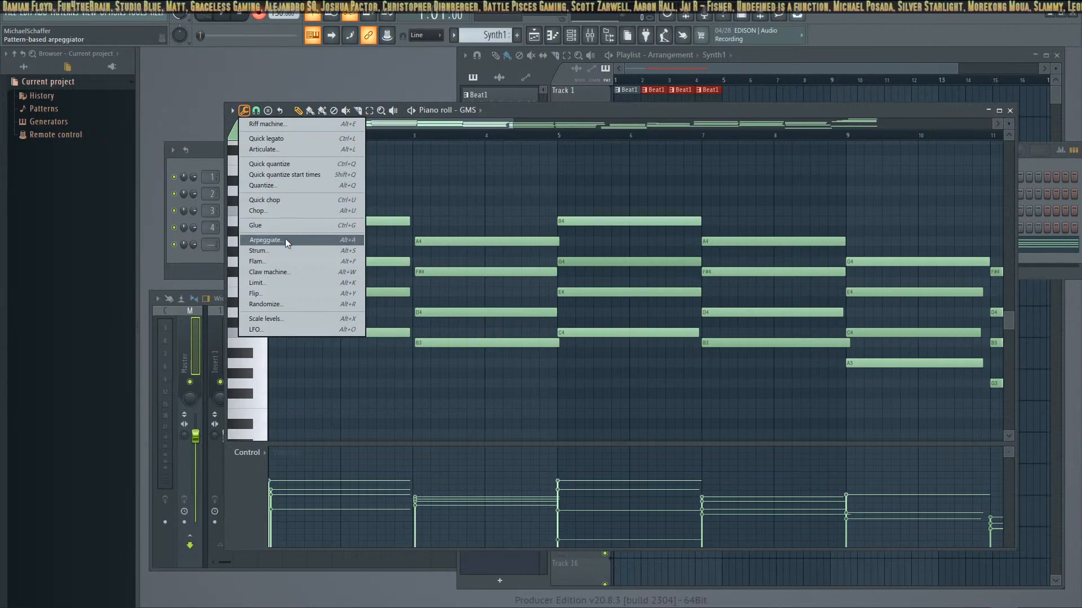
click(278, 188)
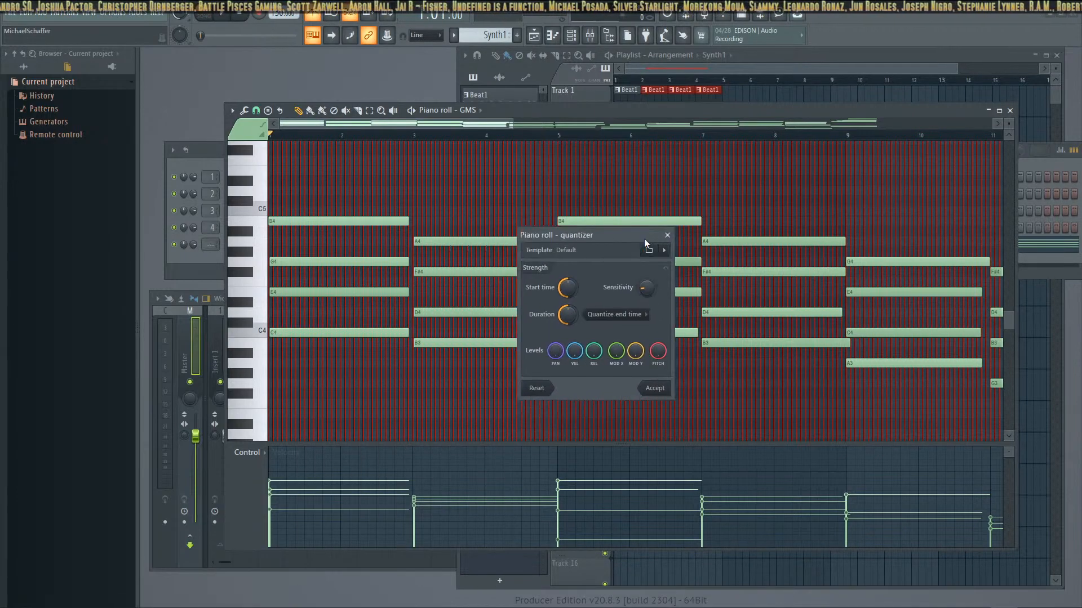
drag(642, 239, 660, 371)
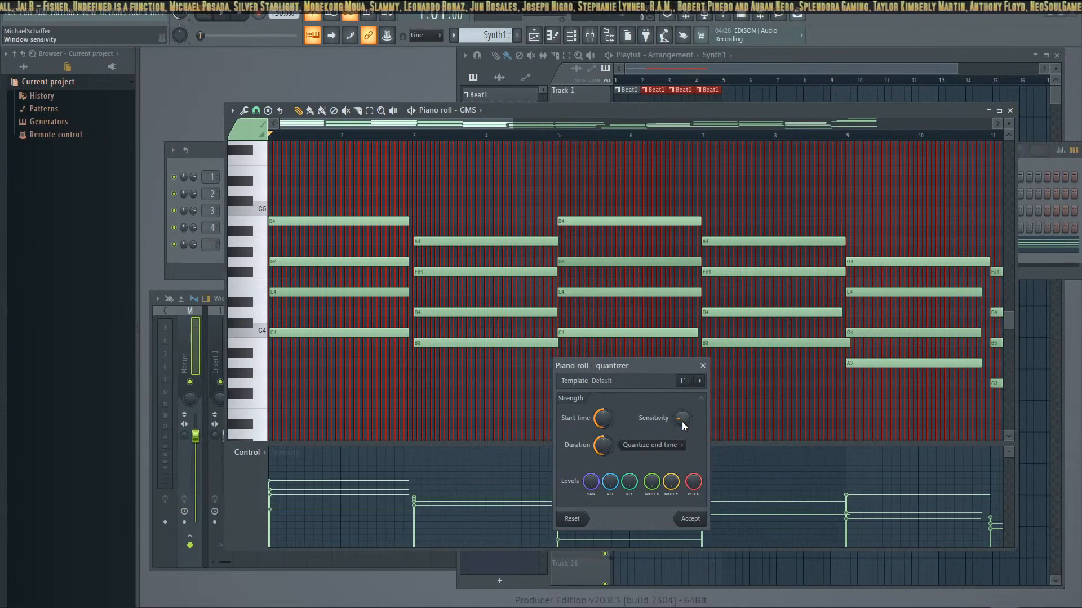
click(692, 519)
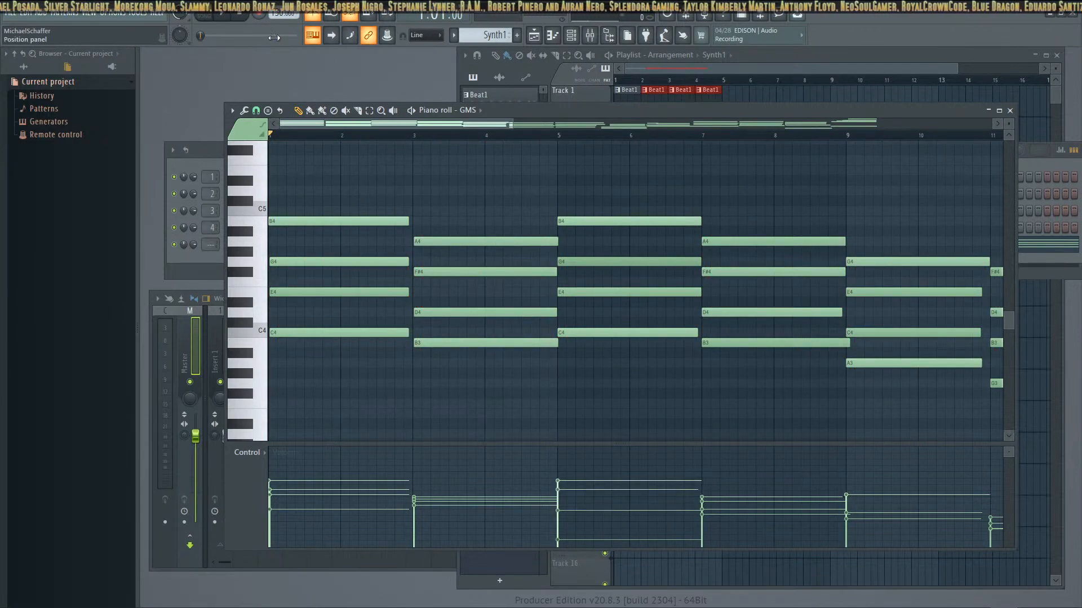
Play the quantized Synth1 notes in the piano roll through to the end of the pattern, following the playhead
click(225, 19)
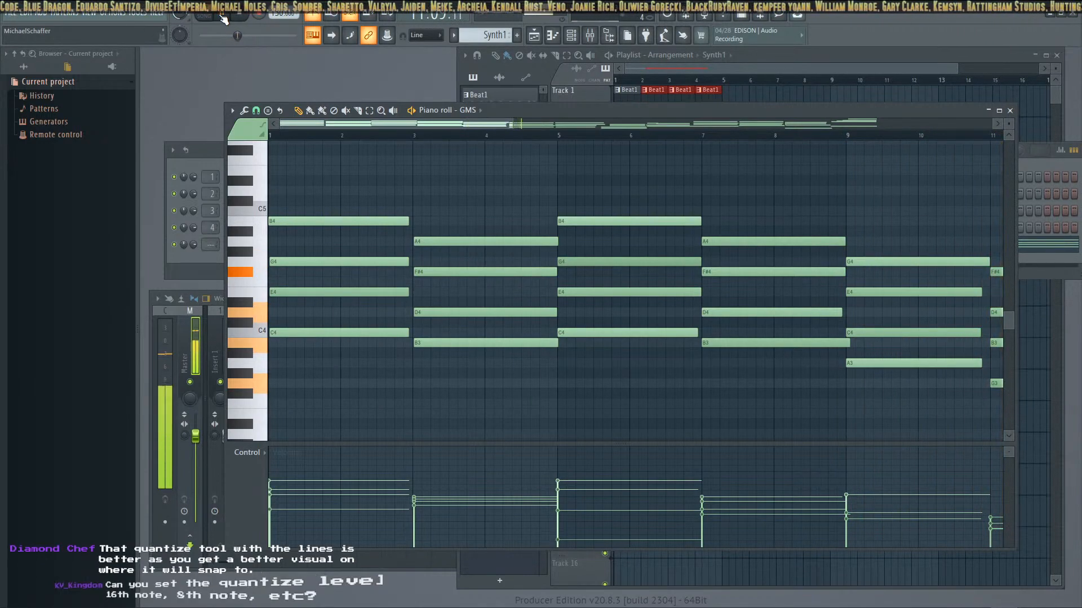
drag(416, 128, 593, 131)
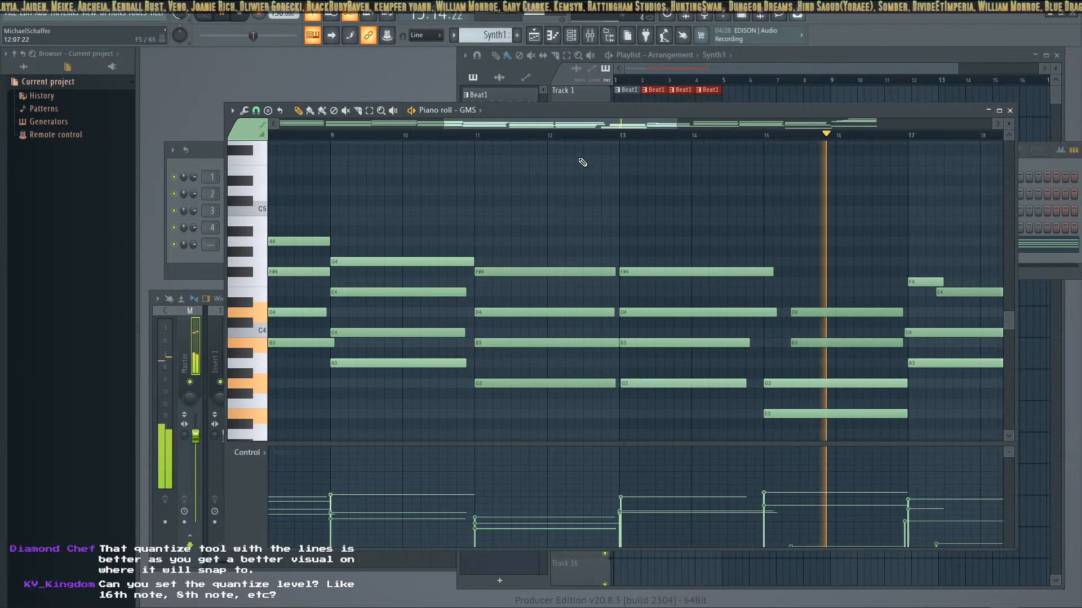
drag(637, 127, 855, 138)
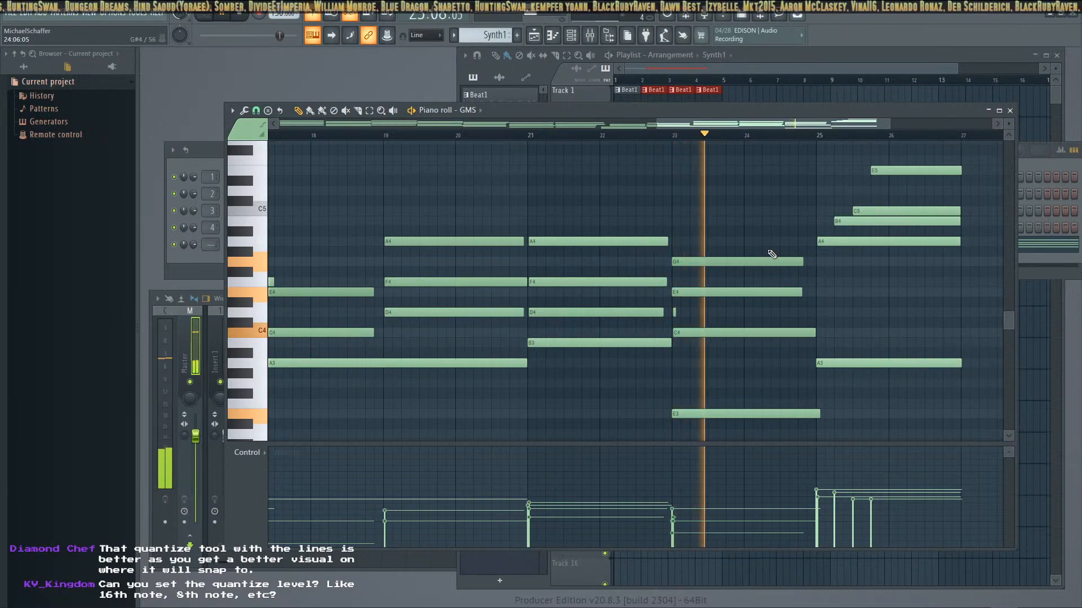
drag(787, 125, 814, 121)
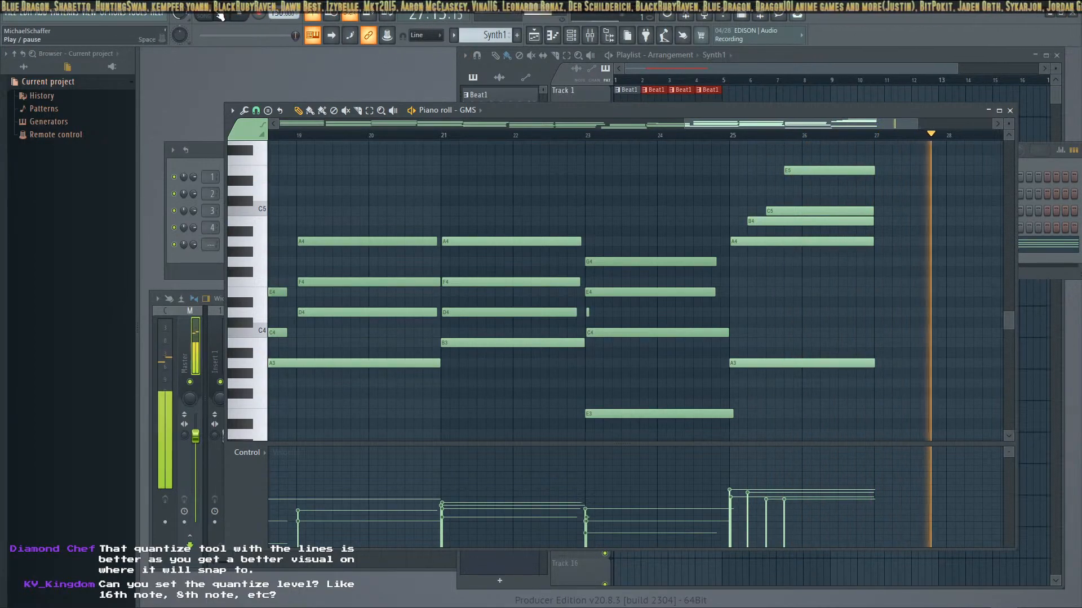
click(253, 15)
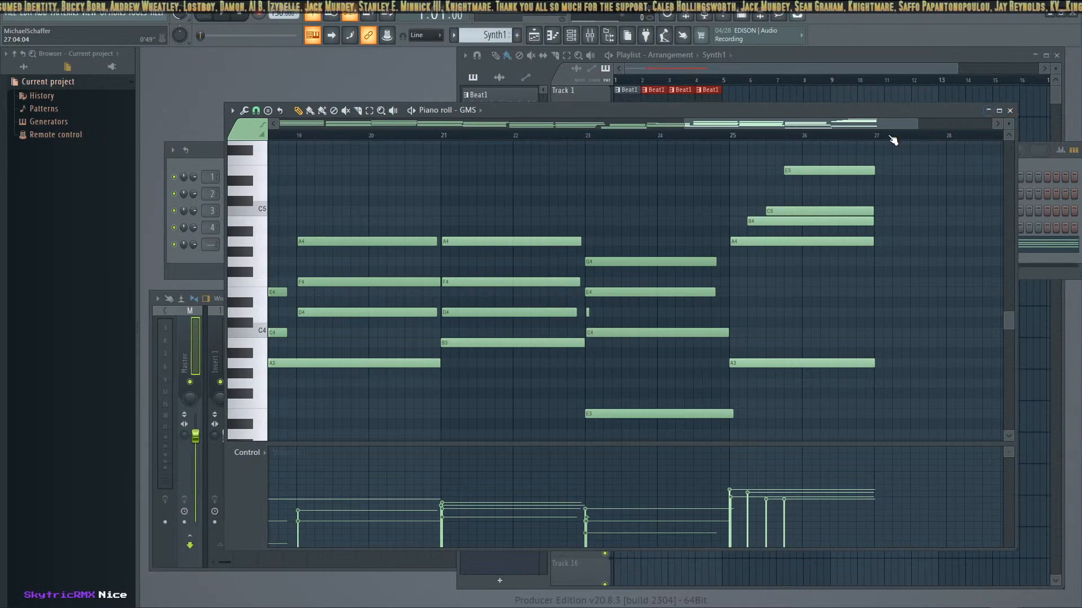
Close the piano roll, channel rack and GMS windows to clear the view of the playlist
click(1010, 110)
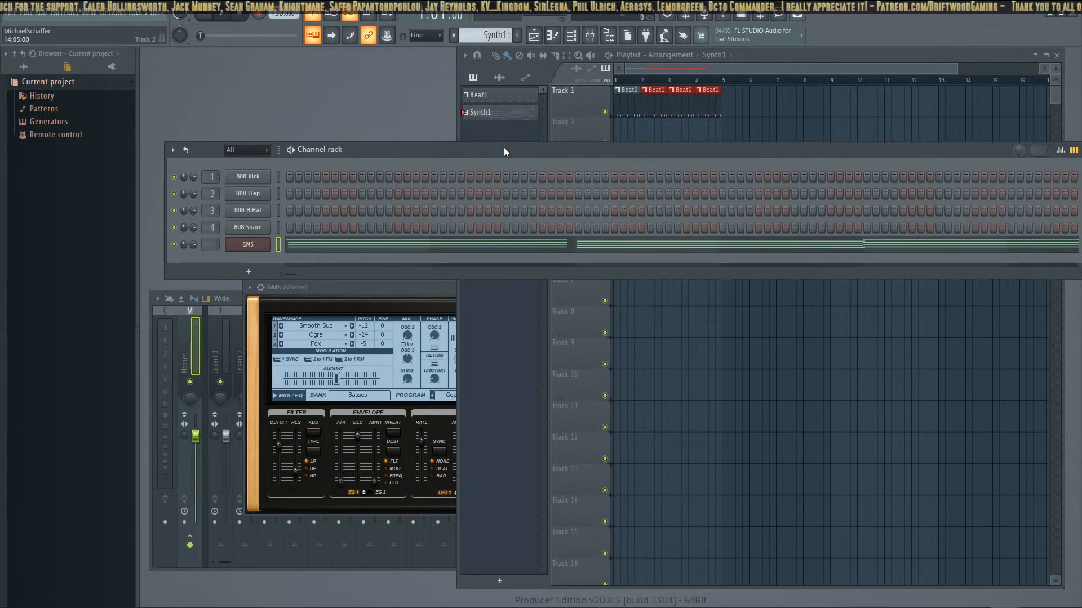
drag(398, 154, 337, 158)
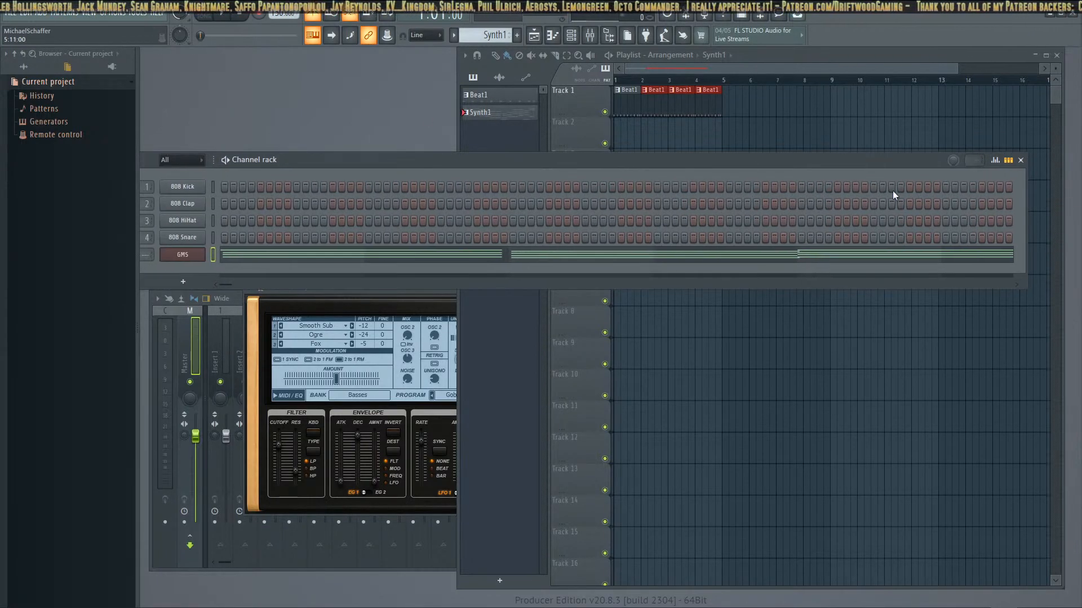
click(1020, 160)
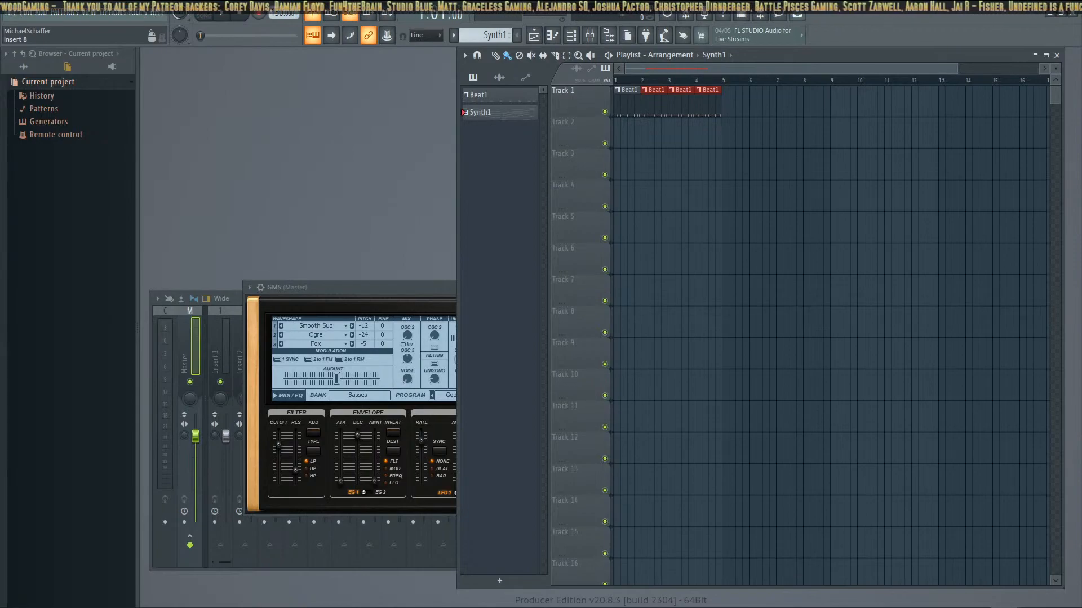
click(322, 286)
click(784, 288)
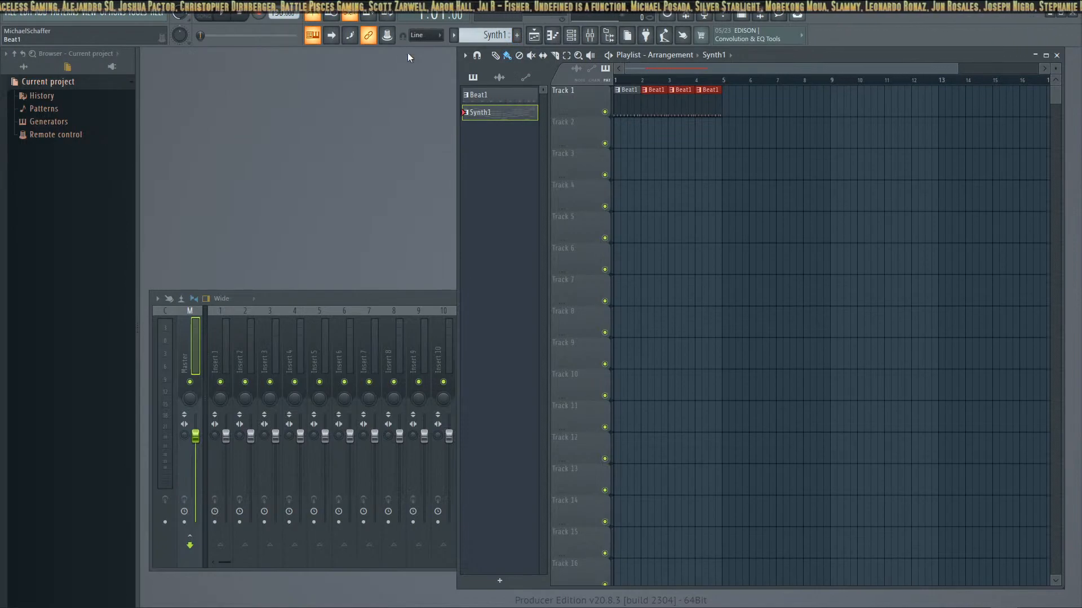
In song mode, place Synth1 at bar 1 of Track 2 and paint Beat1 clips on Track 1 from bar 5 through bar 27
click(208, 16)
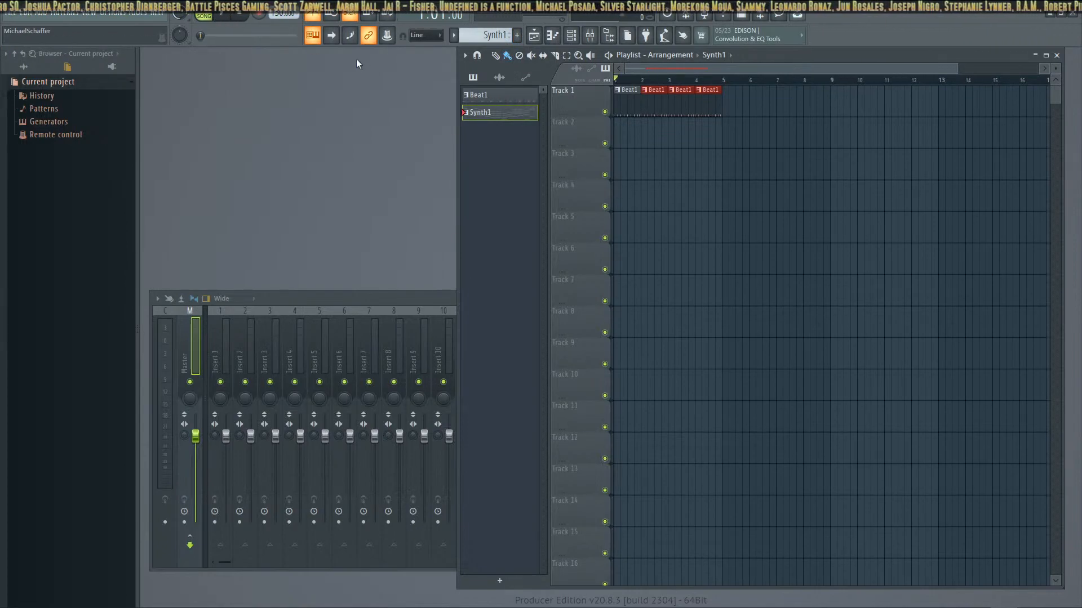
drag(503, 114, 614, 122)
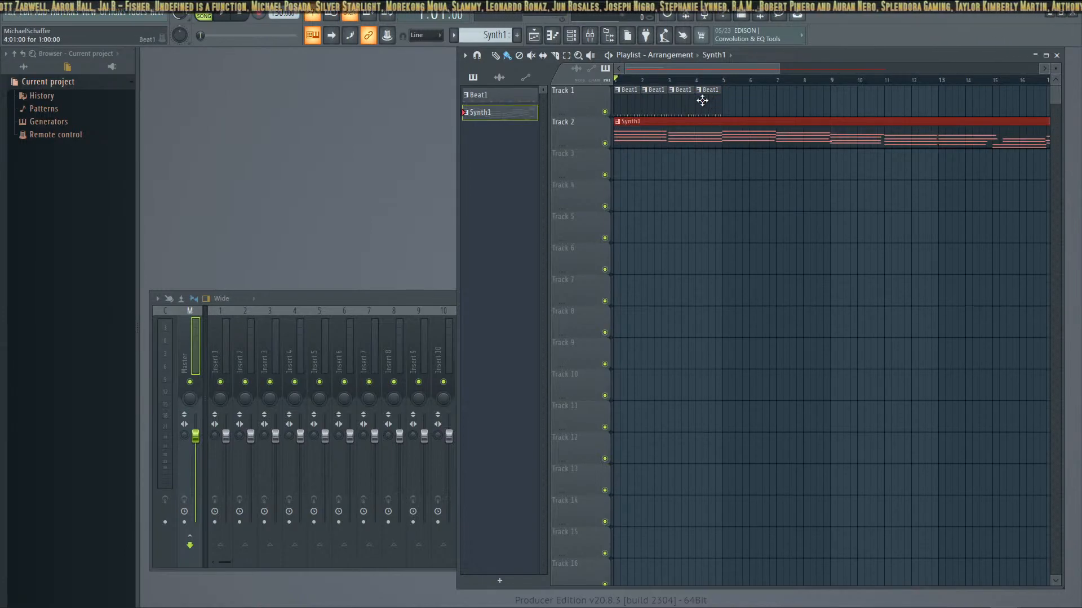
click(511, 97)
drag(738, 99, 858, 103)
drag(759, 100, 745, 100)
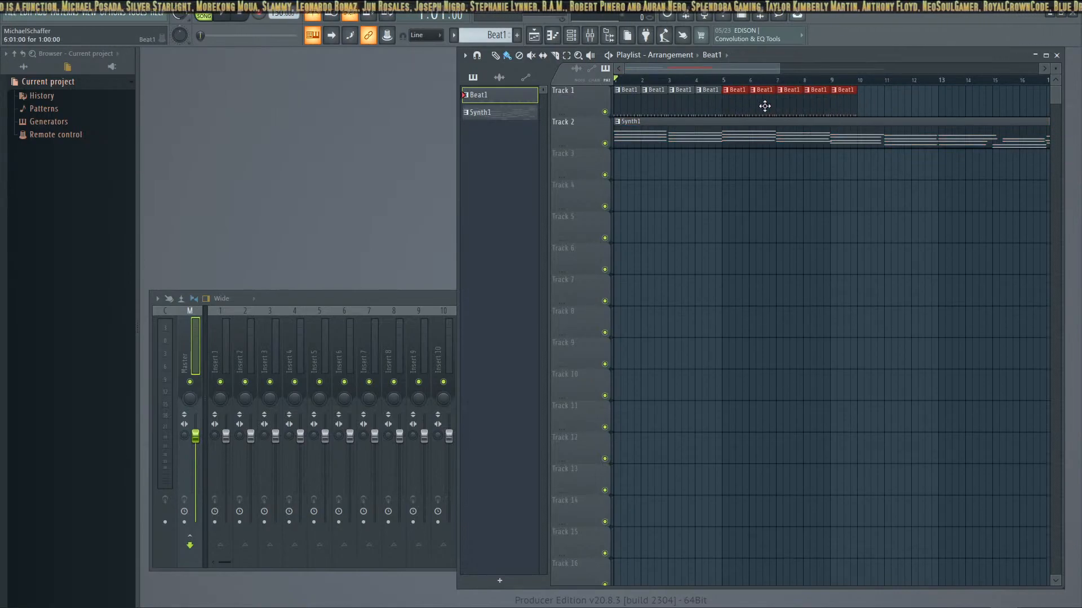
scroll(835, 114, down, 3)
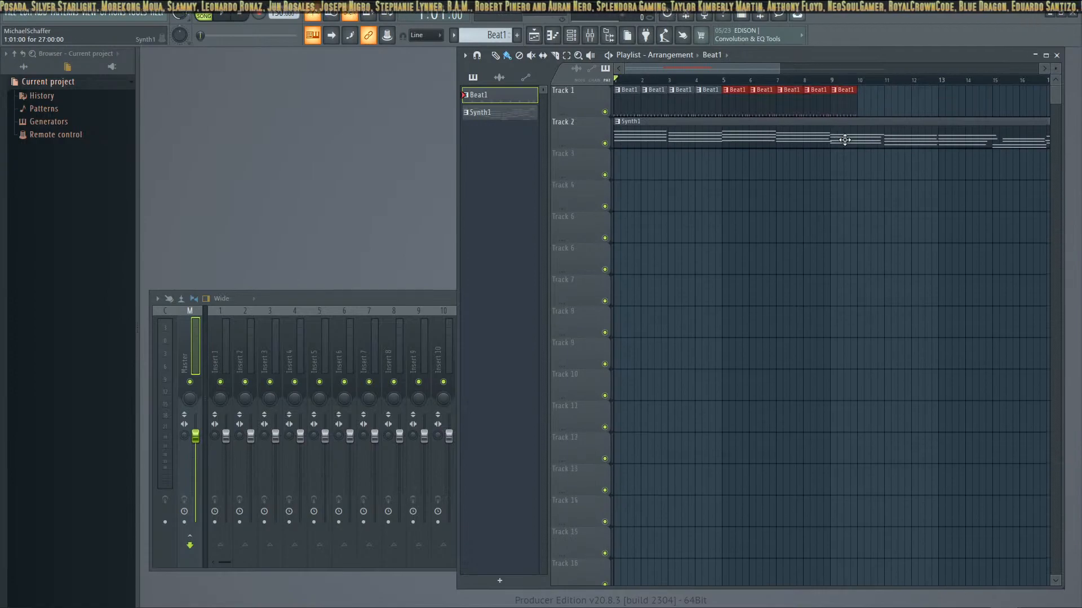
scroll(839, 135, down, 2)
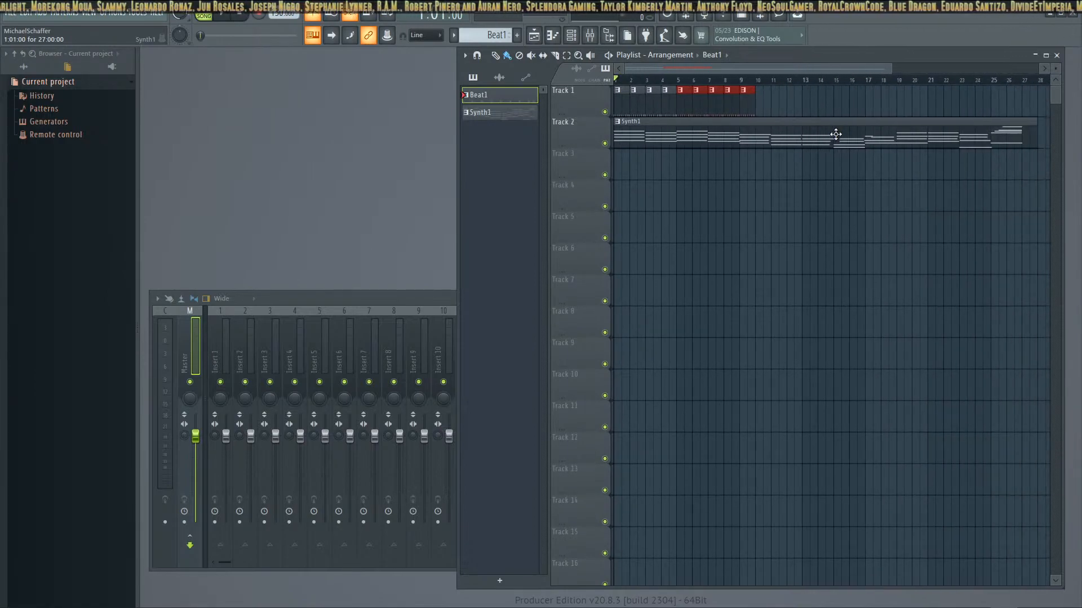
click(762, 102)
drag(828, 108, 984, 115)
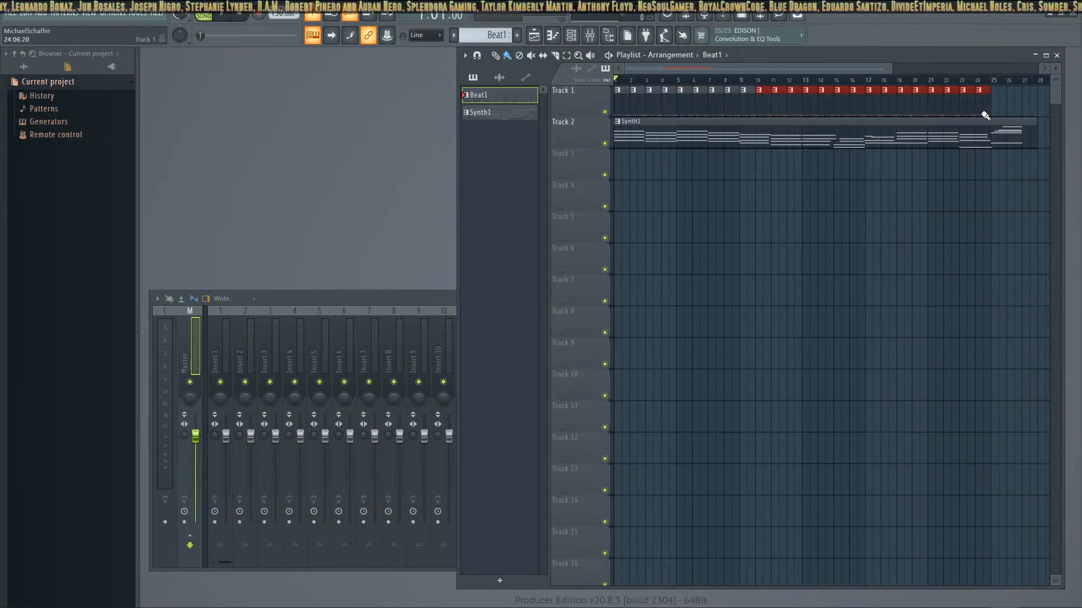
Delete the Beat1 clips on Track 1 at bars 1, 2, 14, 15, 26 and 27
right_click(622, 100)
right_click(638, 101)
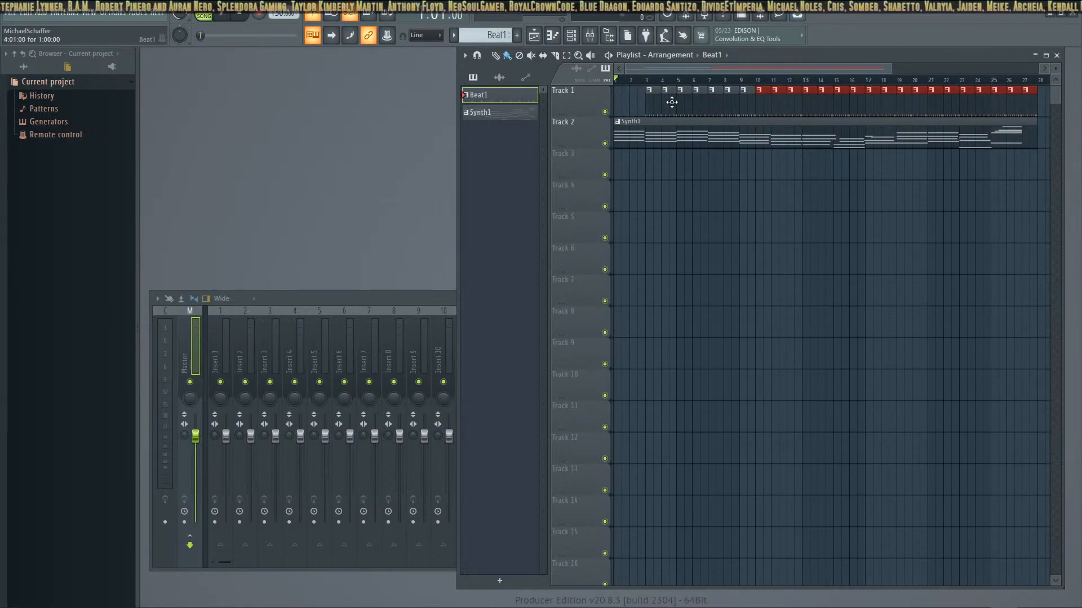
right_click(824, 101)
right_click(839, 100)
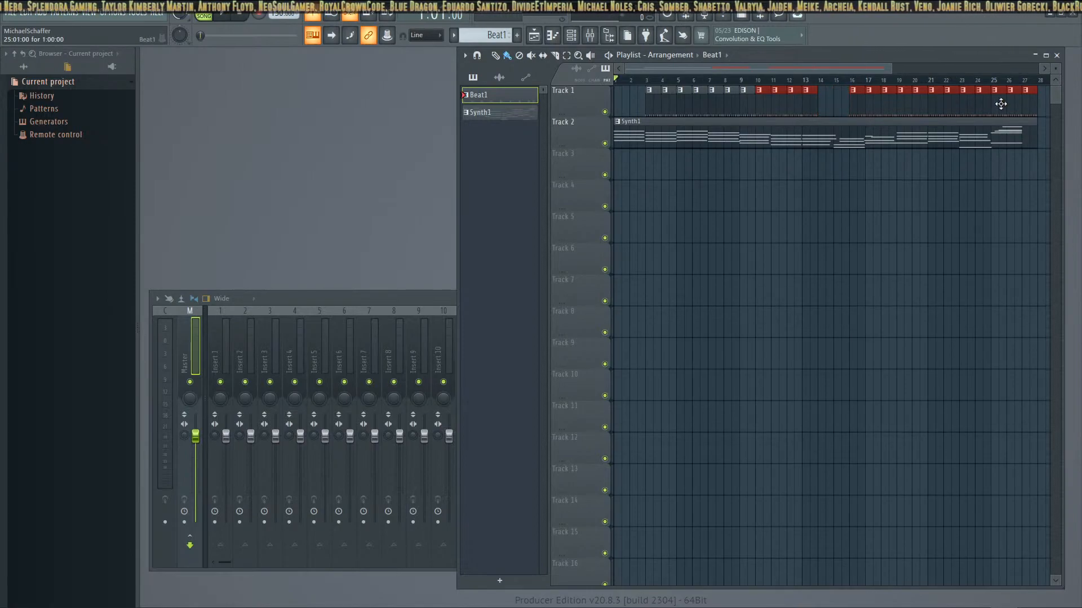
right_click(1027, 103)
right_click(1011, 101)
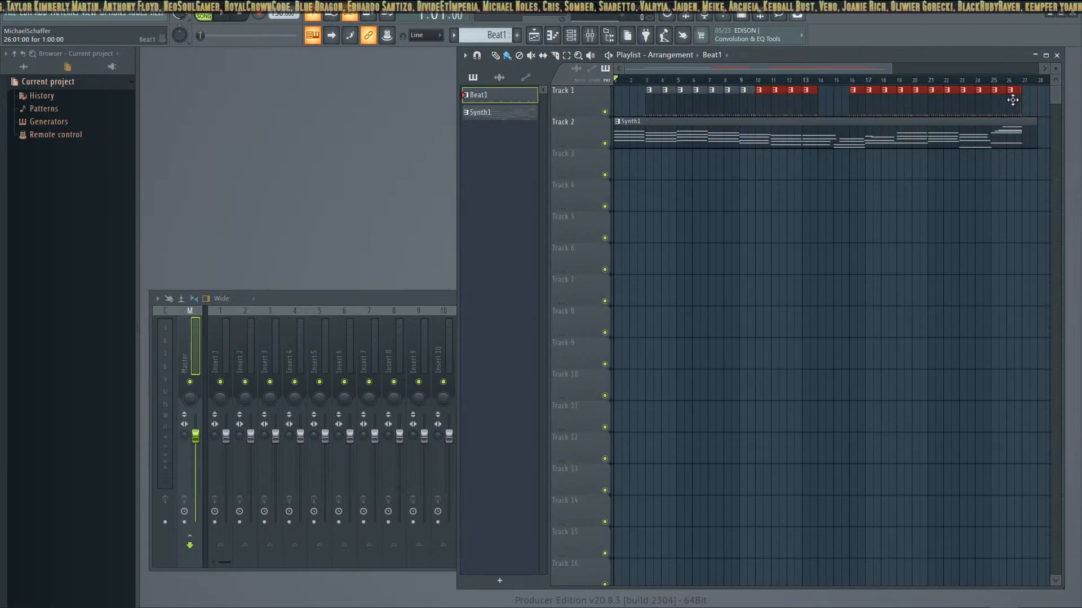
Play the arrangement, then refill the Track 1 gap with Beat1 clips at bars 14 and 15
click(225, 17)
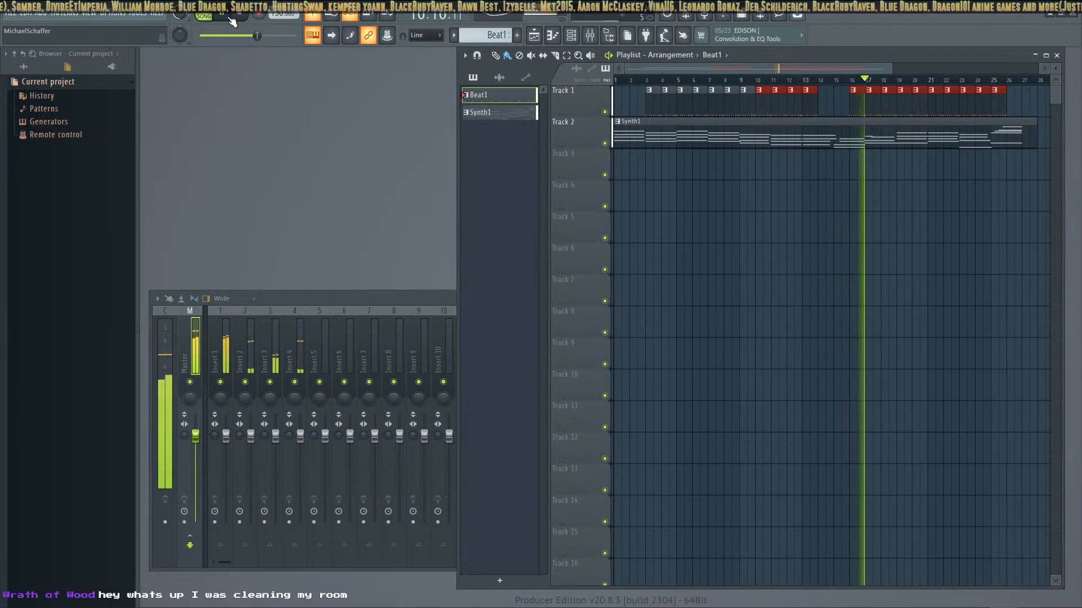
key(space)
click(831, 104)
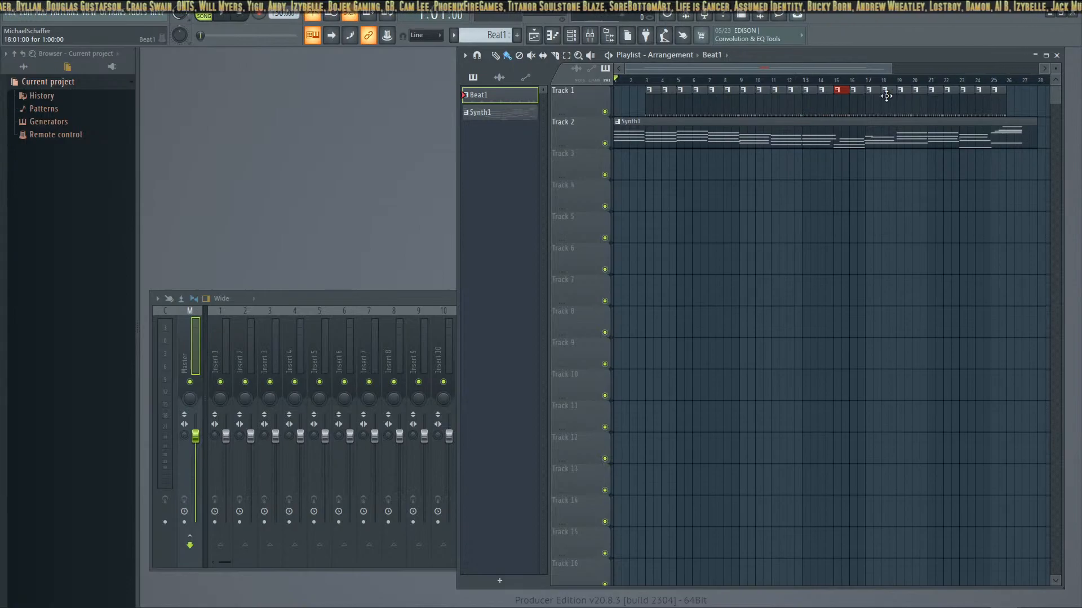
Replay the song from the start and delete the Beat1 clips at bars 3 and 4
click(225, 14)
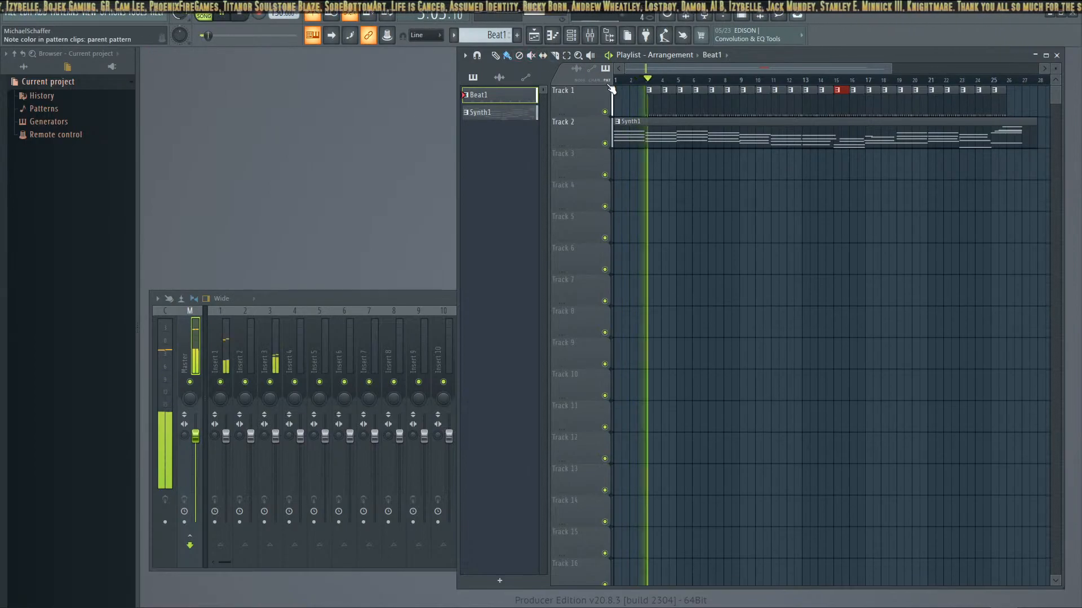
right_click(653, 103)
right_click(666, 102)
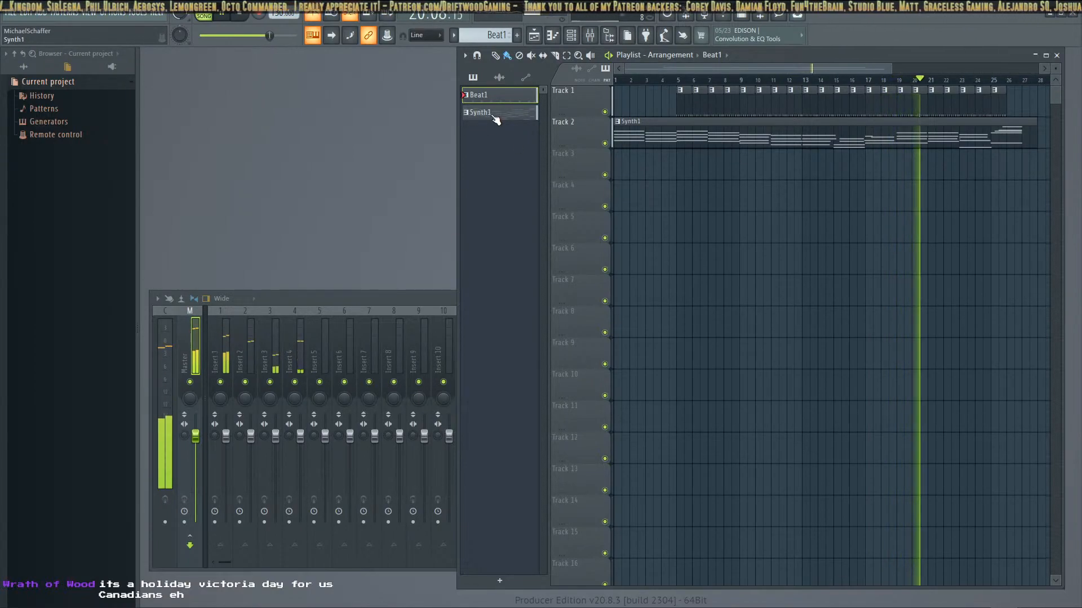
Create a new pattern named Melody
click(517, 37)
text(Melody)
key(Return)
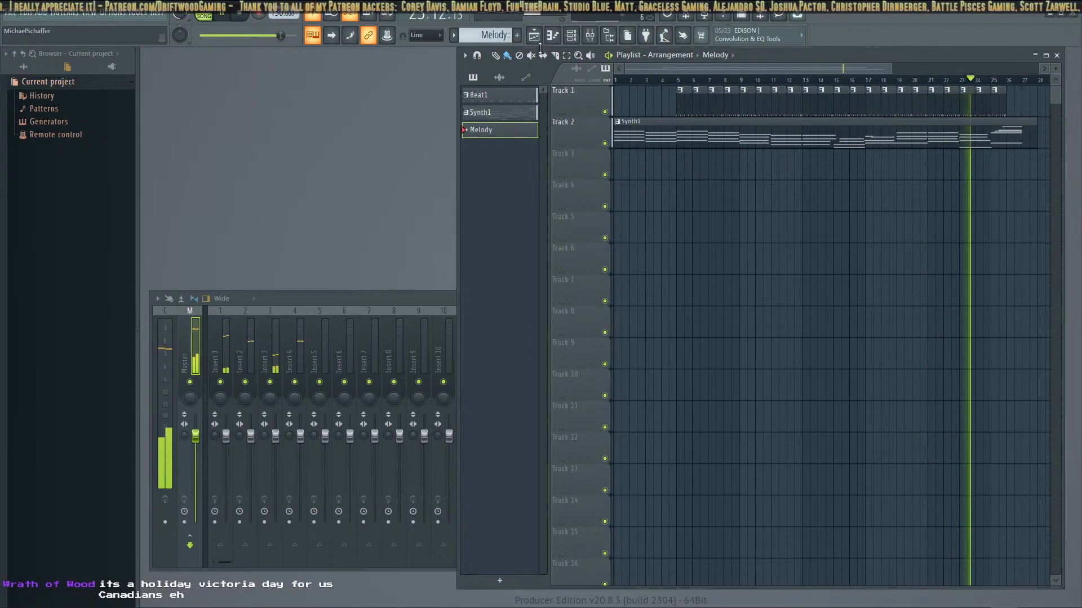
right_click(477, 129)
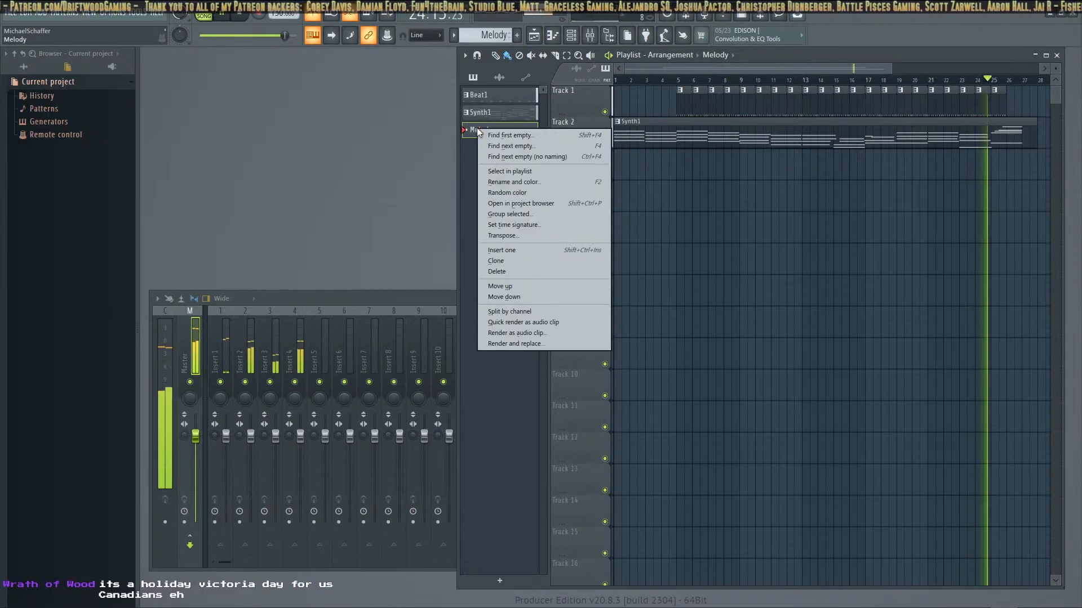
Reopen the channel rack, stop playback and add a 3x Osc channel
click(570, 34)
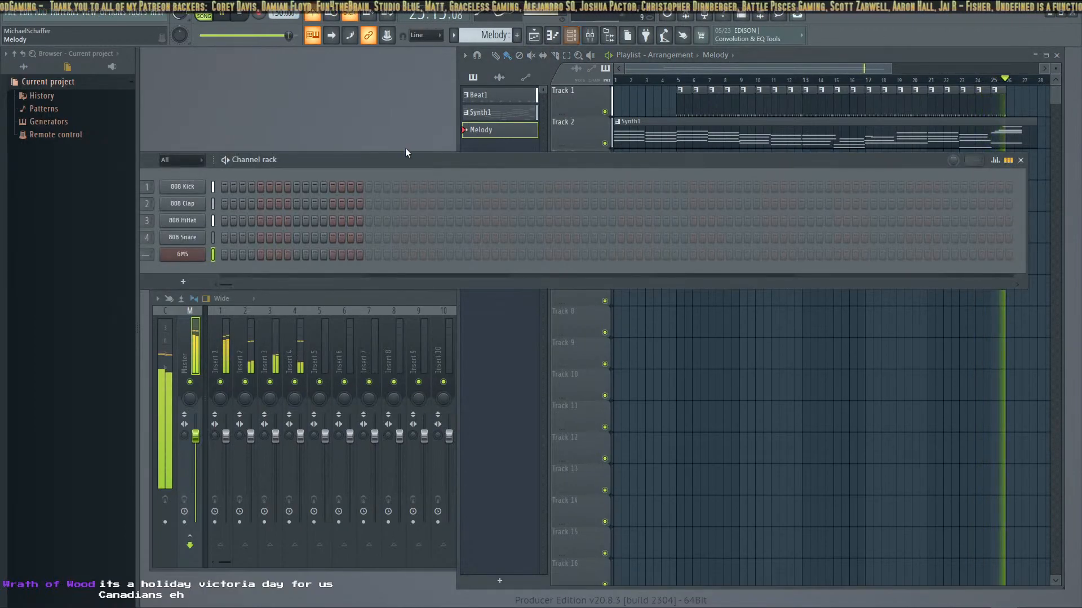
drag(326, 158, 376, 158)
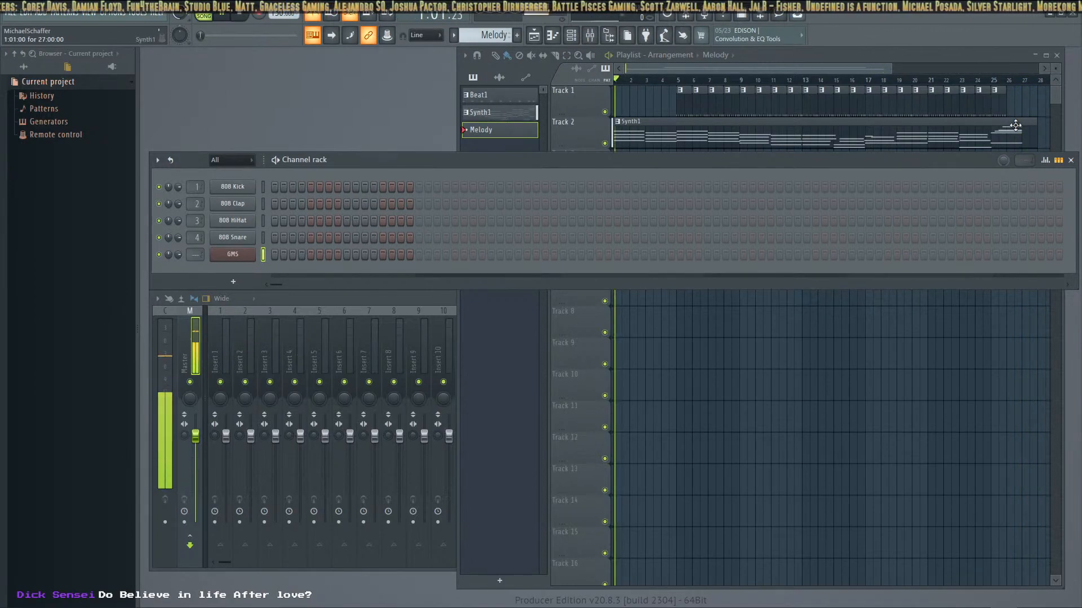
click(240, 15)
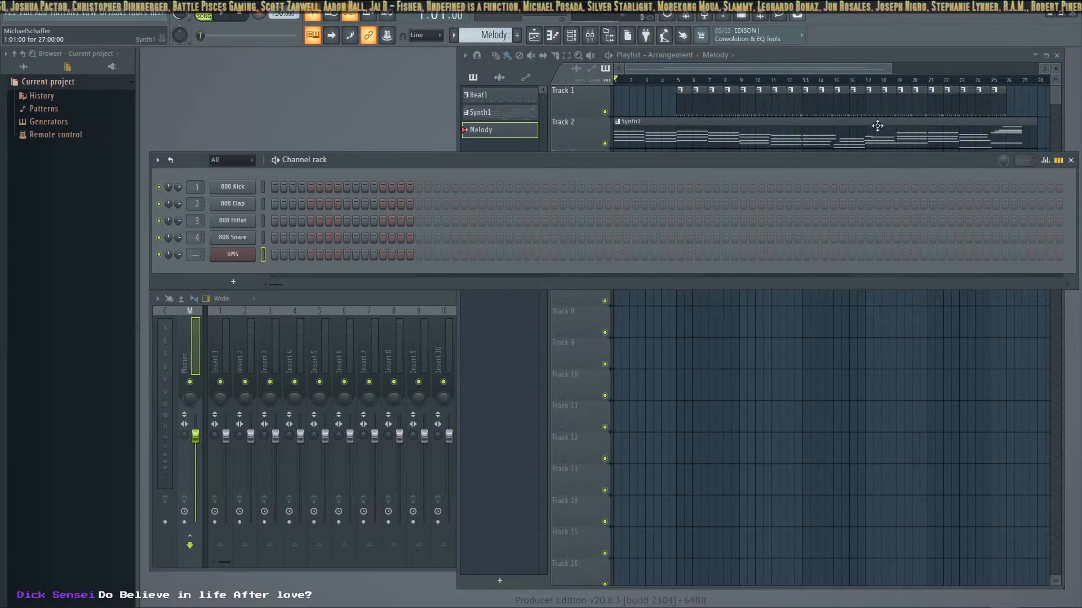
click(233, 281)
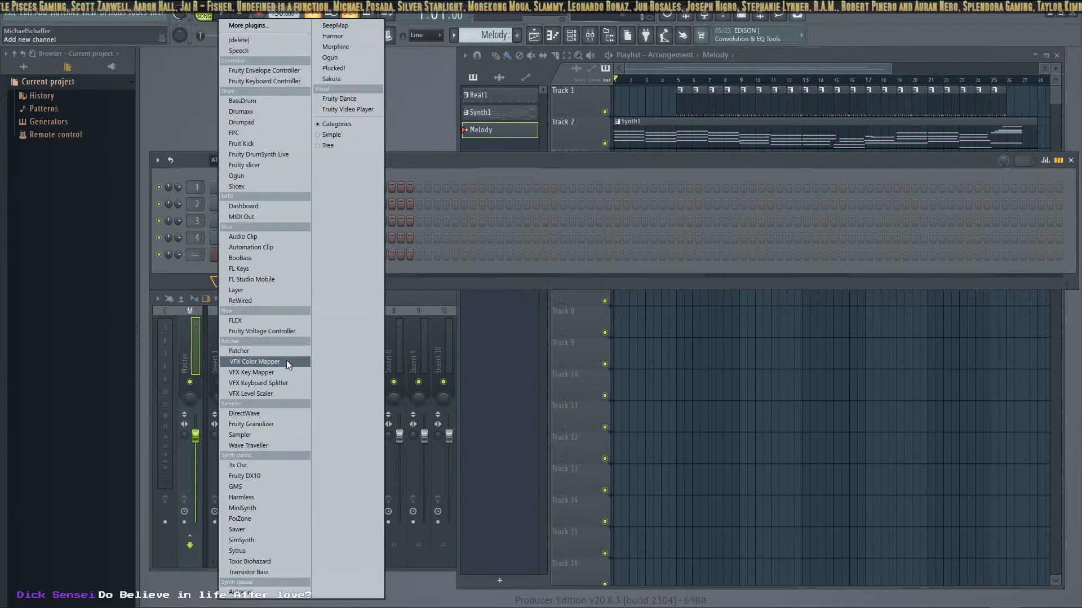
click(262, 466)
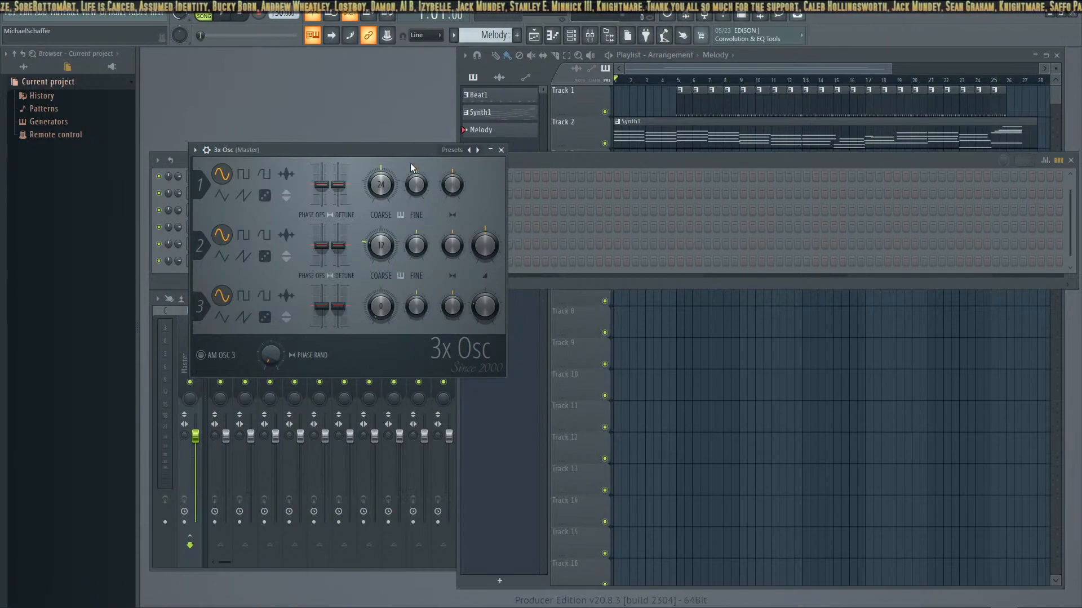
Raise the phase offset of all three 3x Osc oscillators slightly and close the plugin window
click(206, 151)
click(206, 151)
click(207, 151)
click(207, 151)
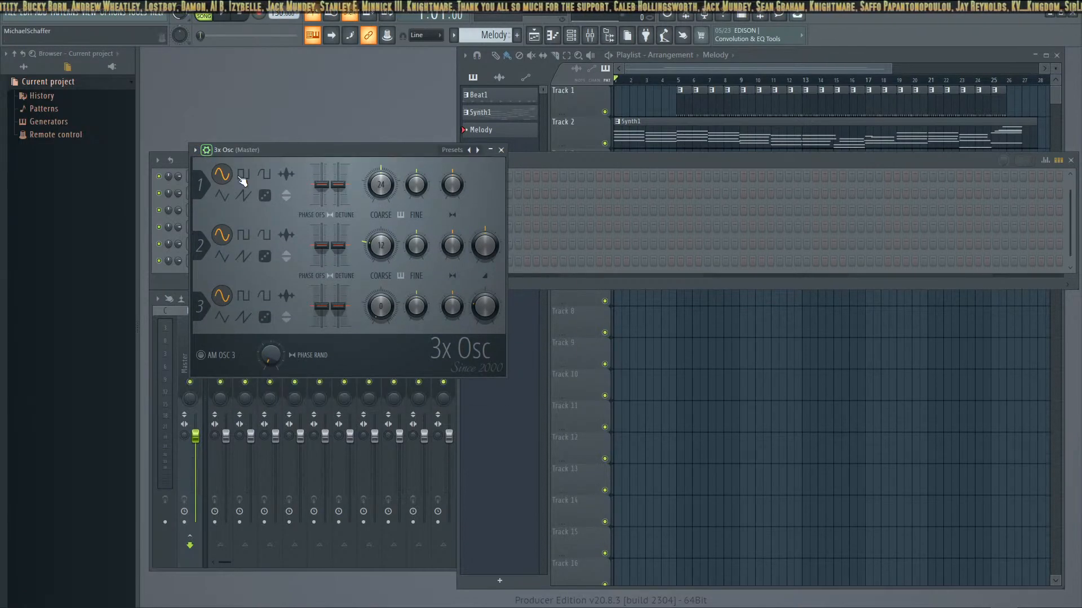
mouse_move(321, 185)
mouse_down()
mouse_move(322, 172)
mouse_move(339, 184)
mouse_up()
drag(321, 248, 321, 241)
drag(318, 307, 321, 300)
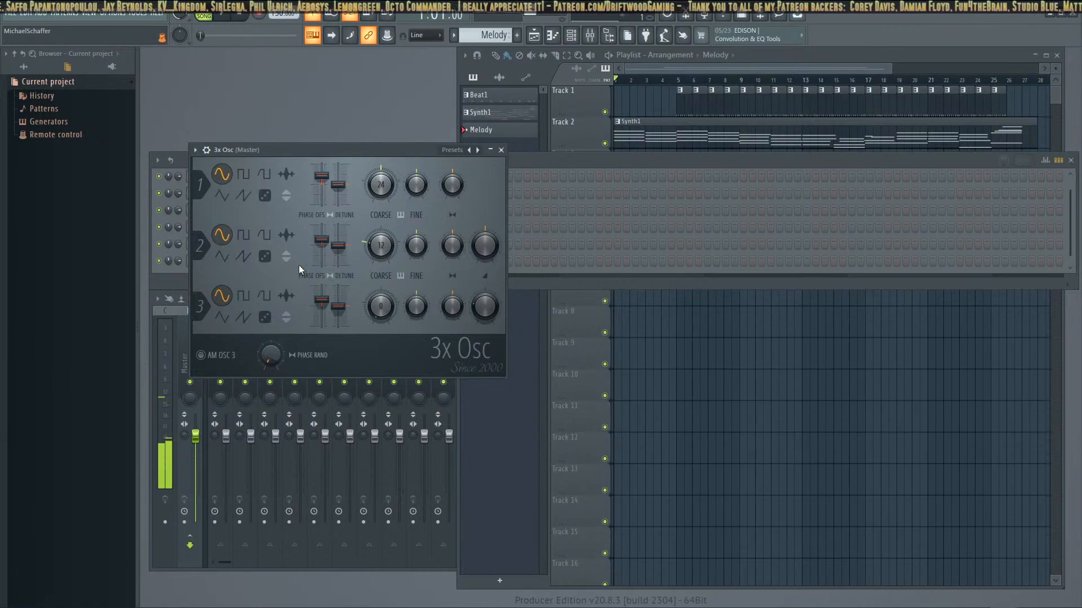
click(500, 150)
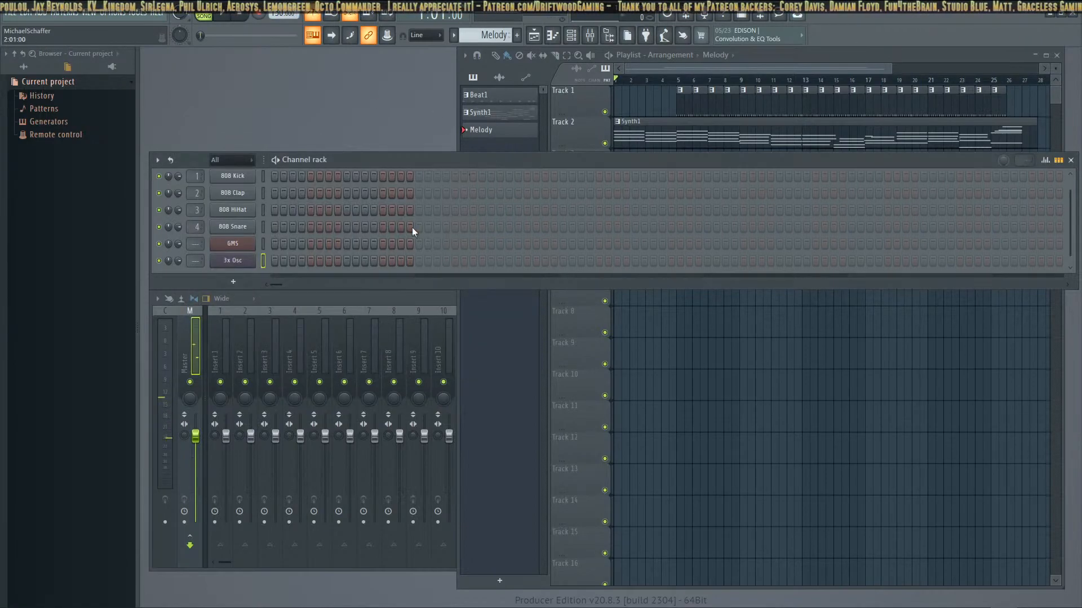
Add a Transistor Bass channel to the channel rack below 3x Osc
right_click(236, 263)
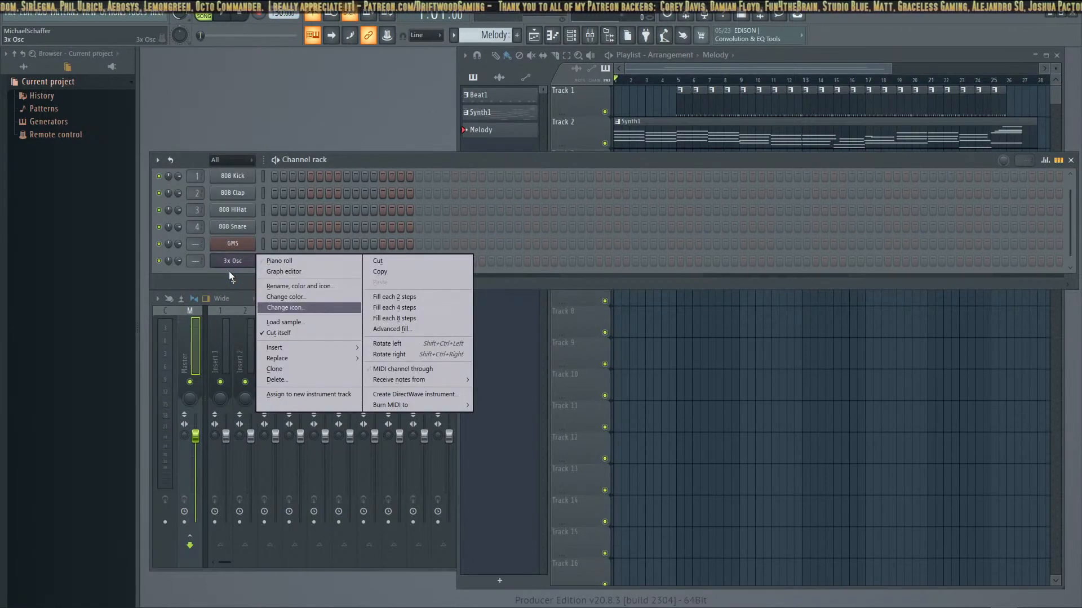
click(230, 281)
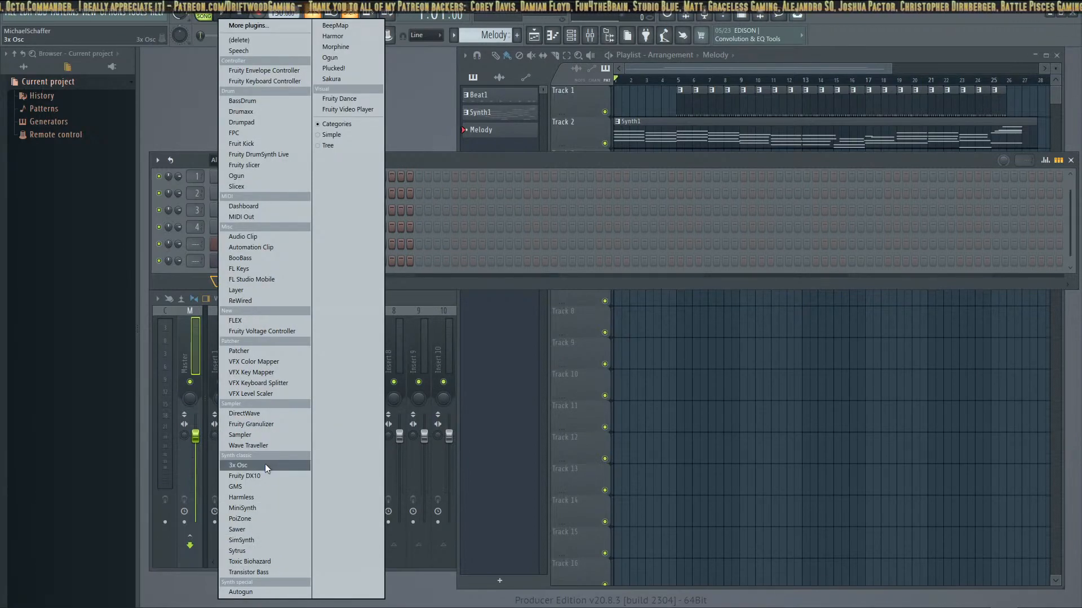
click(277, 574)
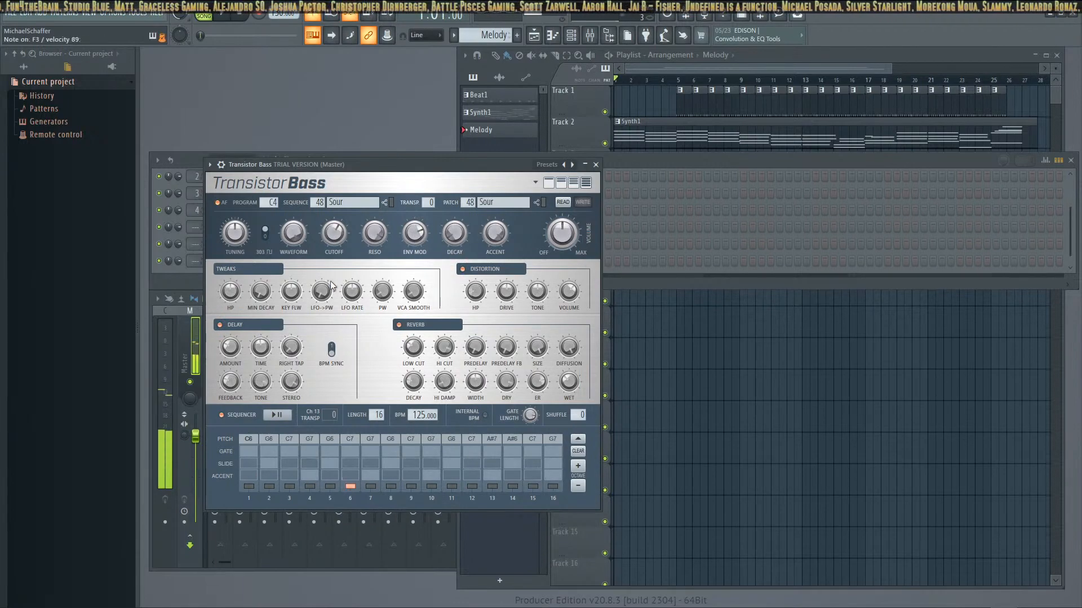
Delete the Transistor Bass channel and add a FLEX channel to the channel rack in its place
click(596, 165)
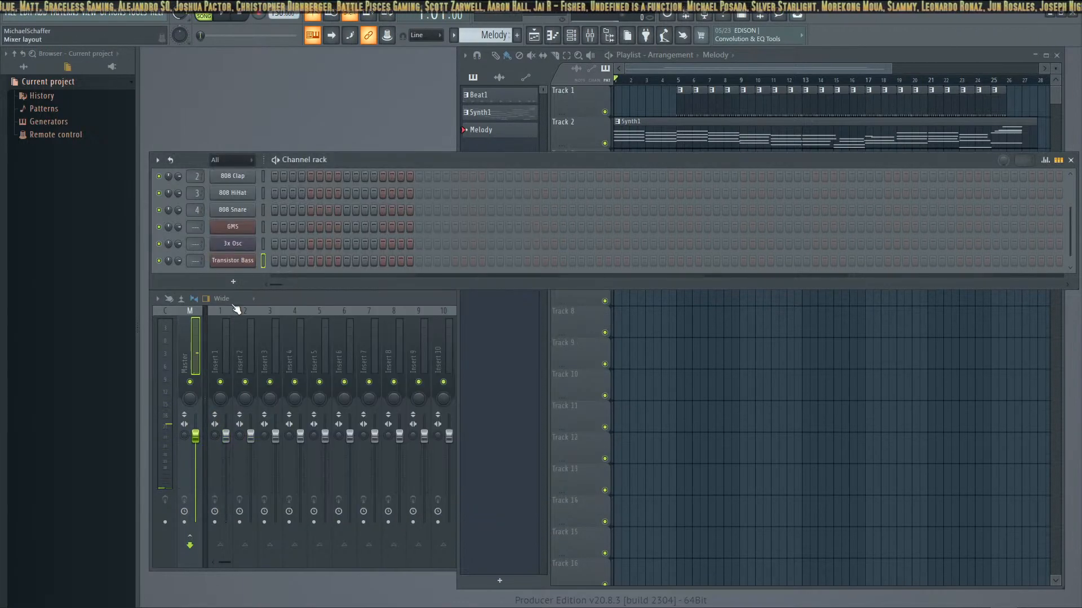
right_click(248, 265)
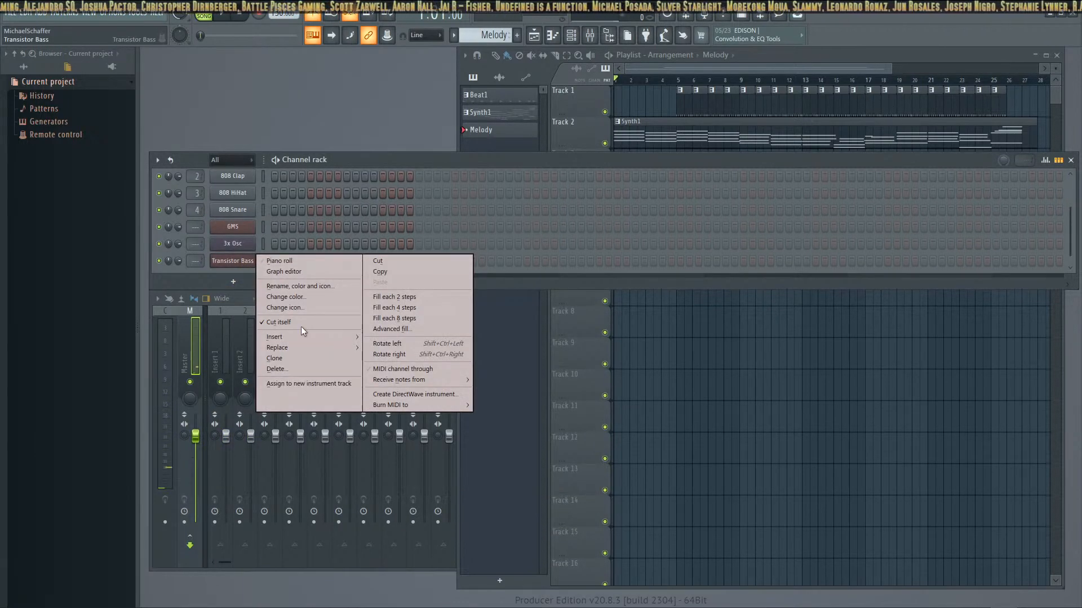
click(285, 367)
click(233, 281)
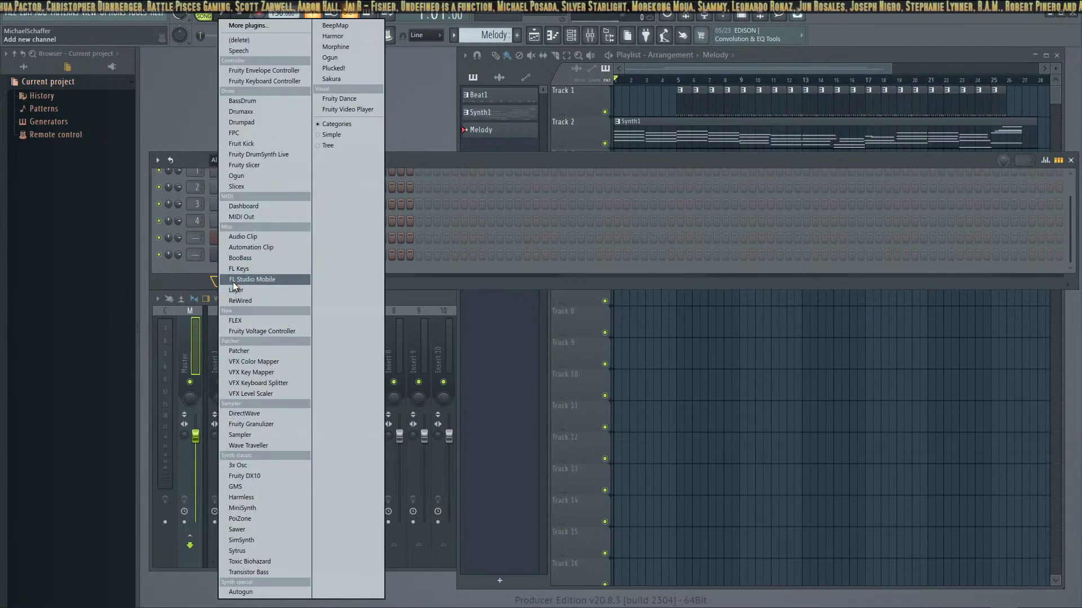
click(281, 321)
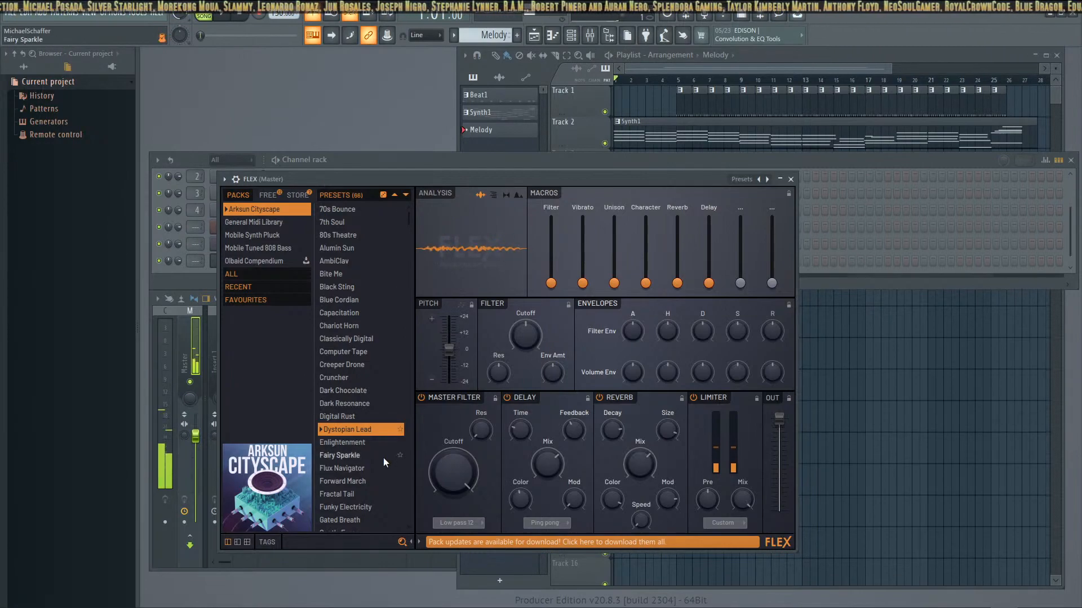
Try the Enlightenment and Square Woof presets from the Arksun Cityscape pack in FLEX
click(370, 444)
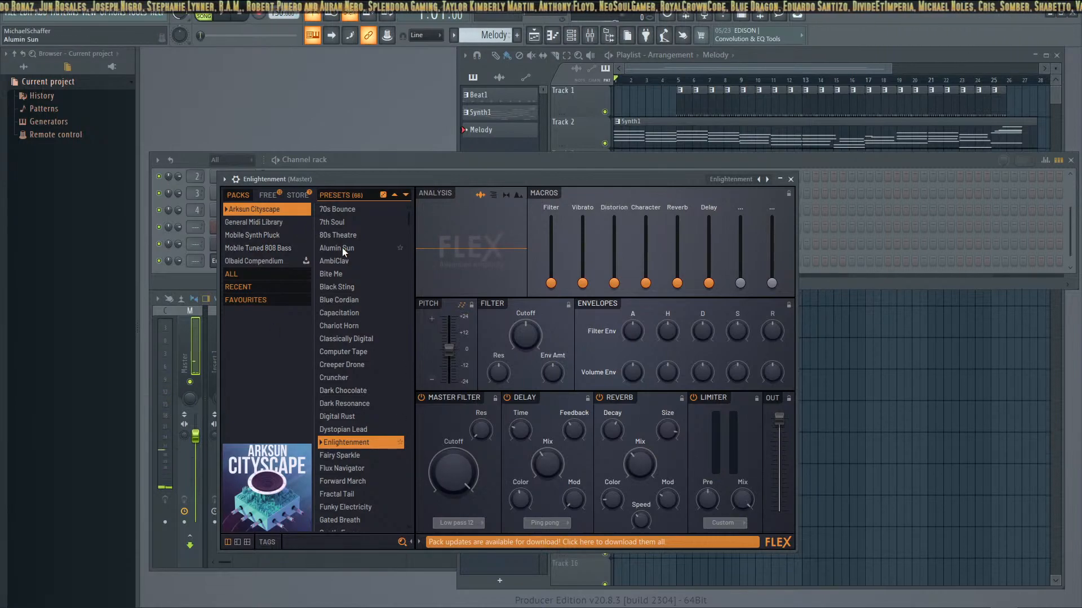
scroll(337, 349, down, 10)
click(336, 355)
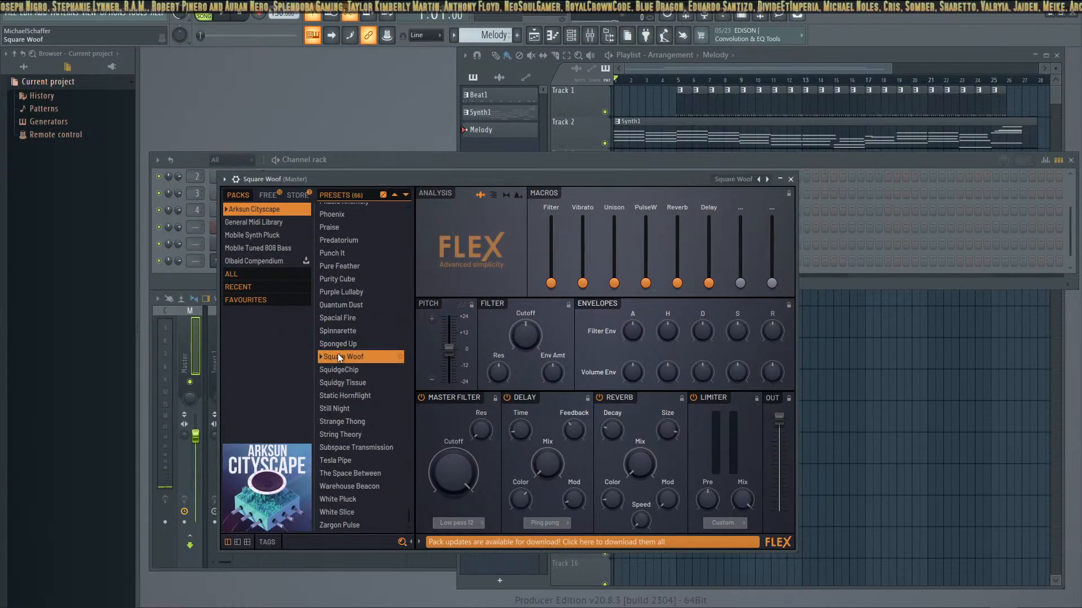
key(F10)
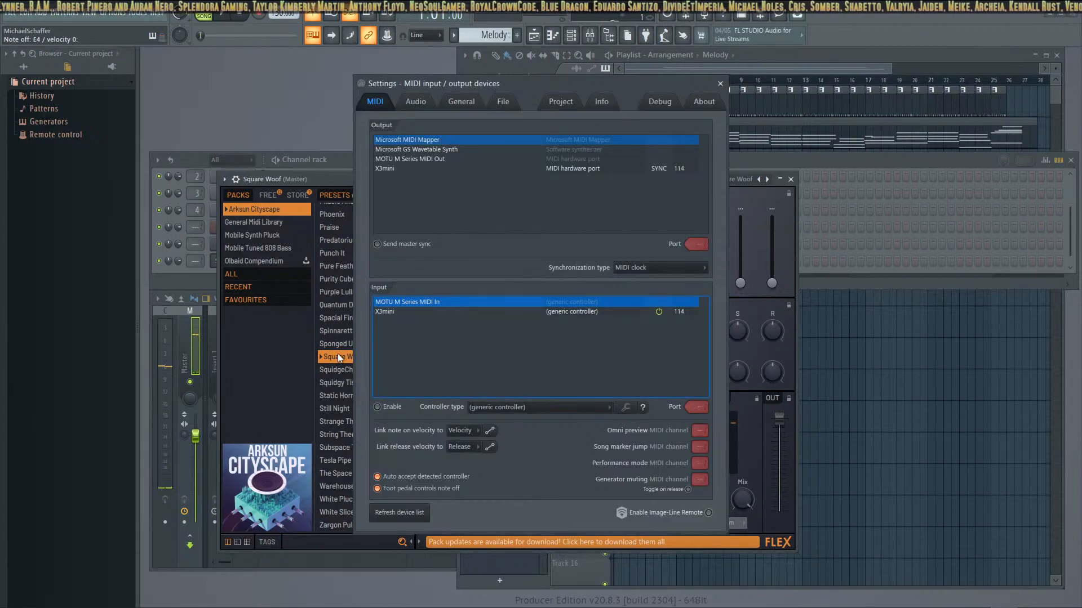
click(720, 83)
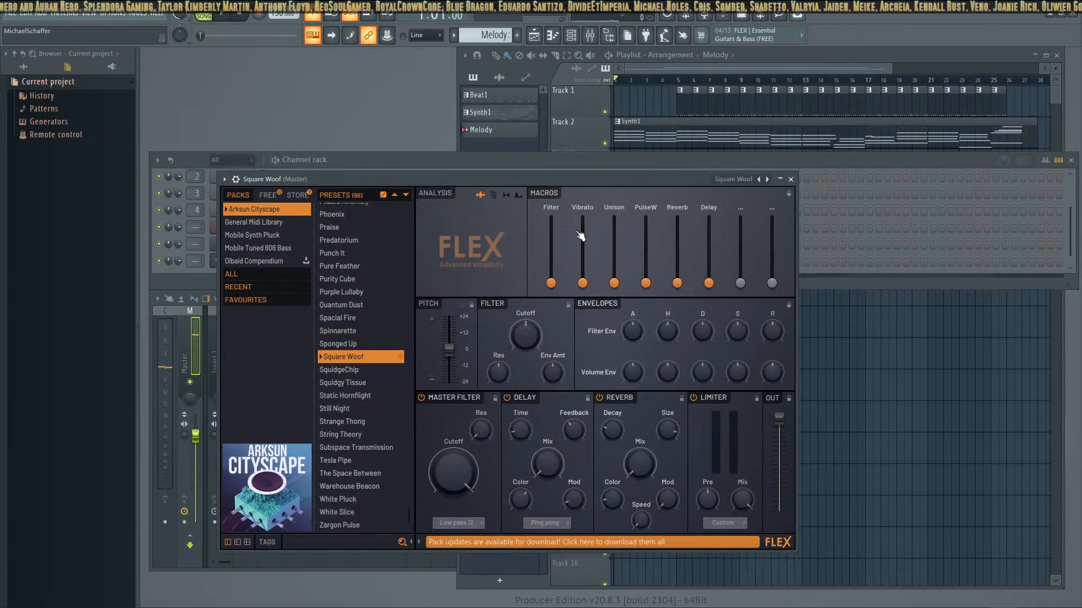
Audition the Quantum Dust and Purity Cube presets in FLEX and load Purple Lullaby
click(357, 307)
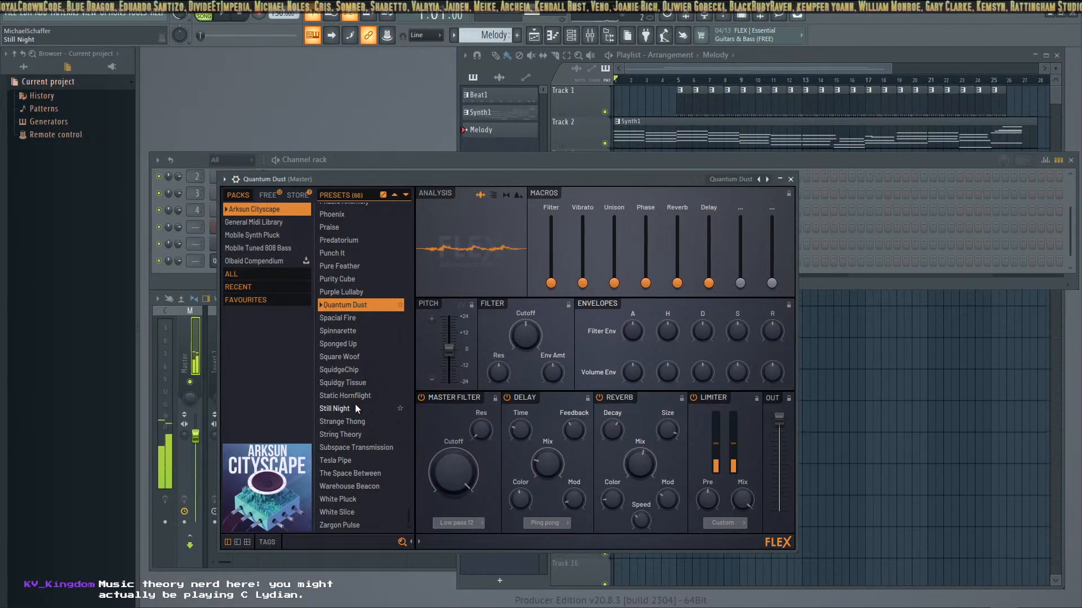
click(349, 278)
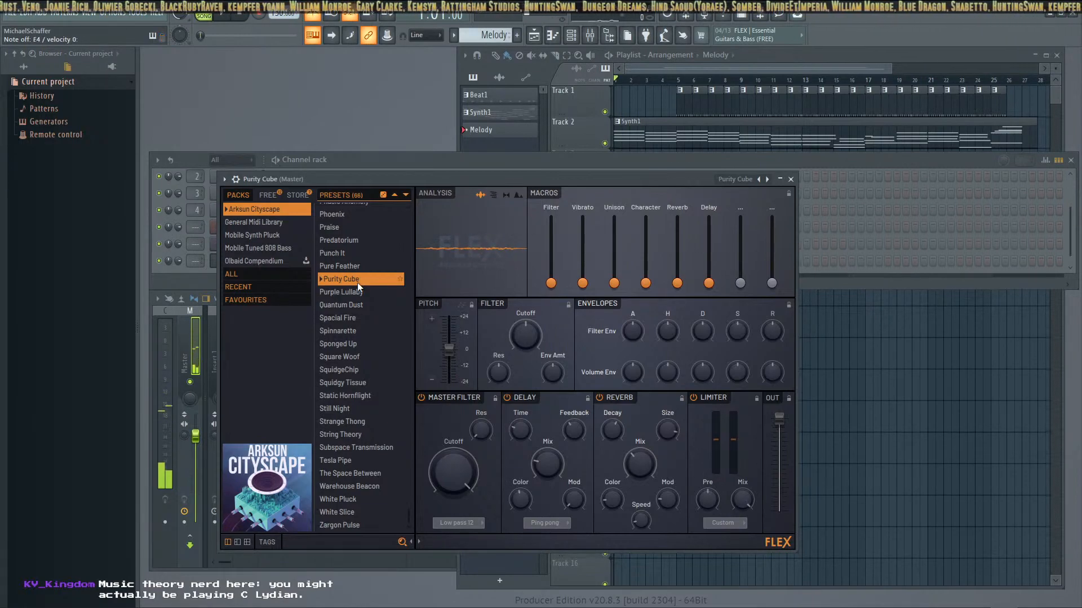
click(349, 293)
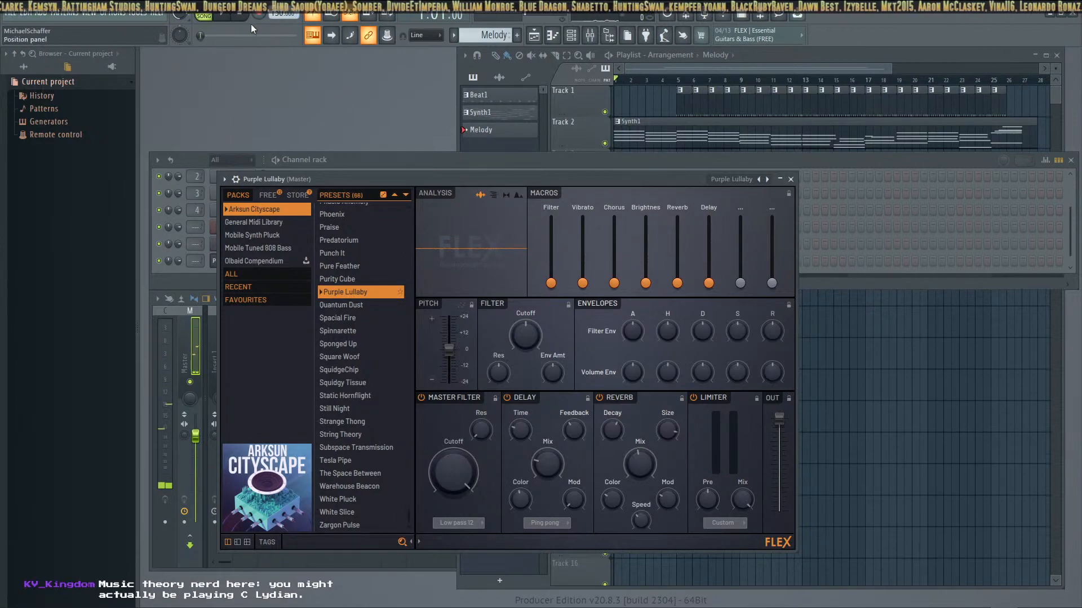
Record a melody take on the Purple Lullaby channel in the Melody pattern over the song and stop the recording
mouse_move(408, 160)
mouse_down()
mouse_move(401, 215)
mouse_move(399, 96)
mouse_move(397, 186)
mouse_move(397, 164)
mouse_up()
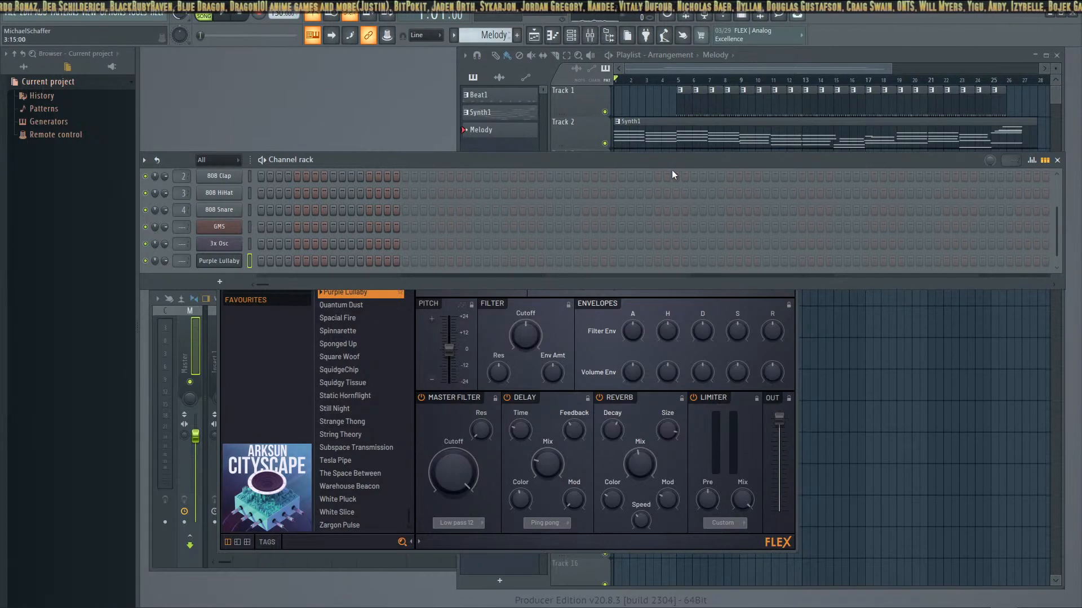
click(259, 16)
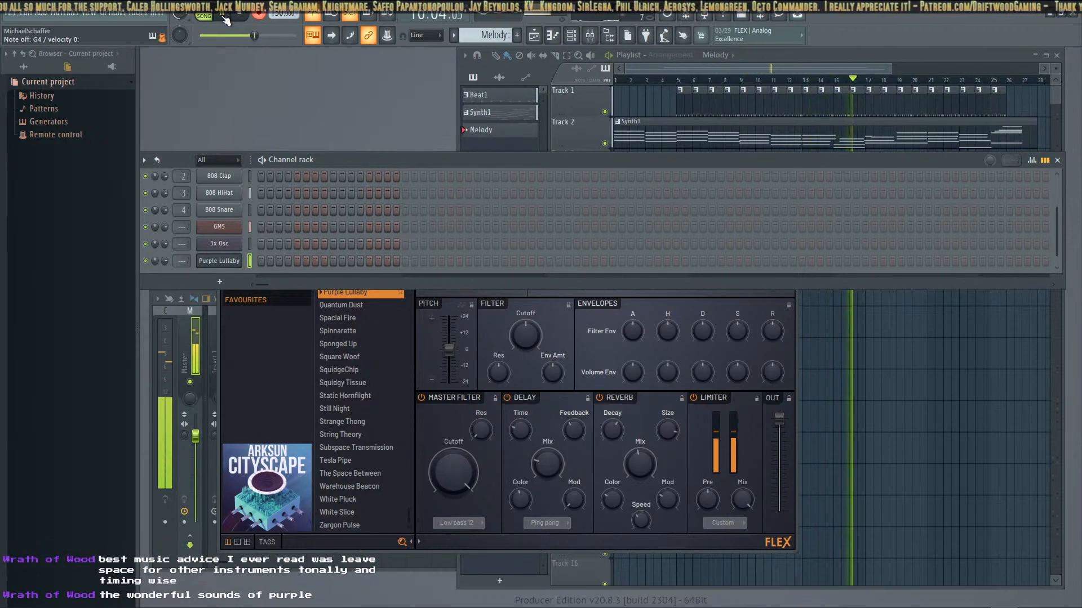
click(241, 21)
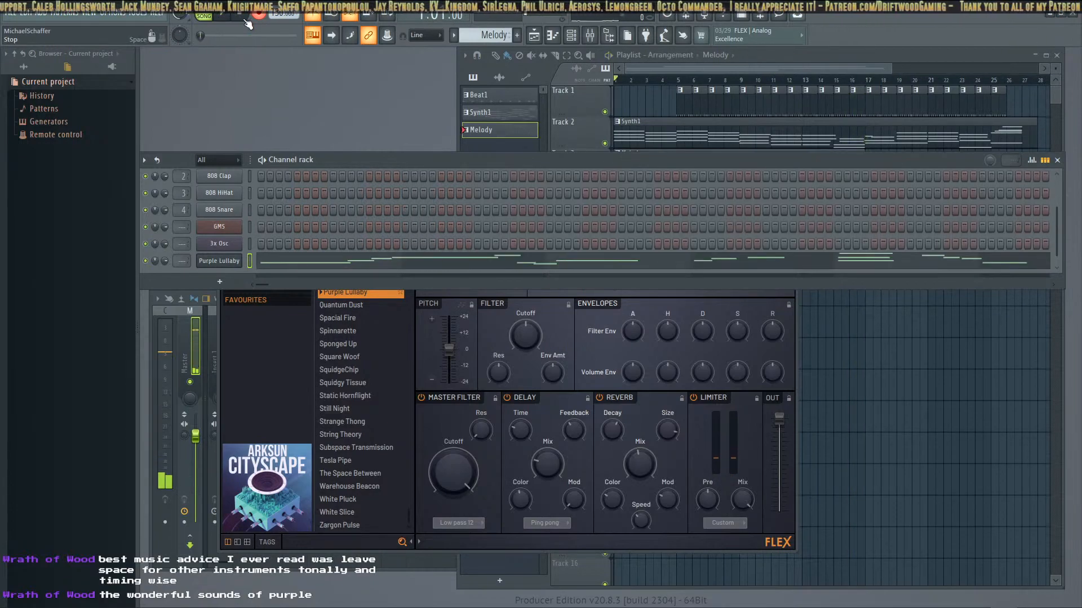
Undo the recorded items in the Melody pattern
click(20, 14)
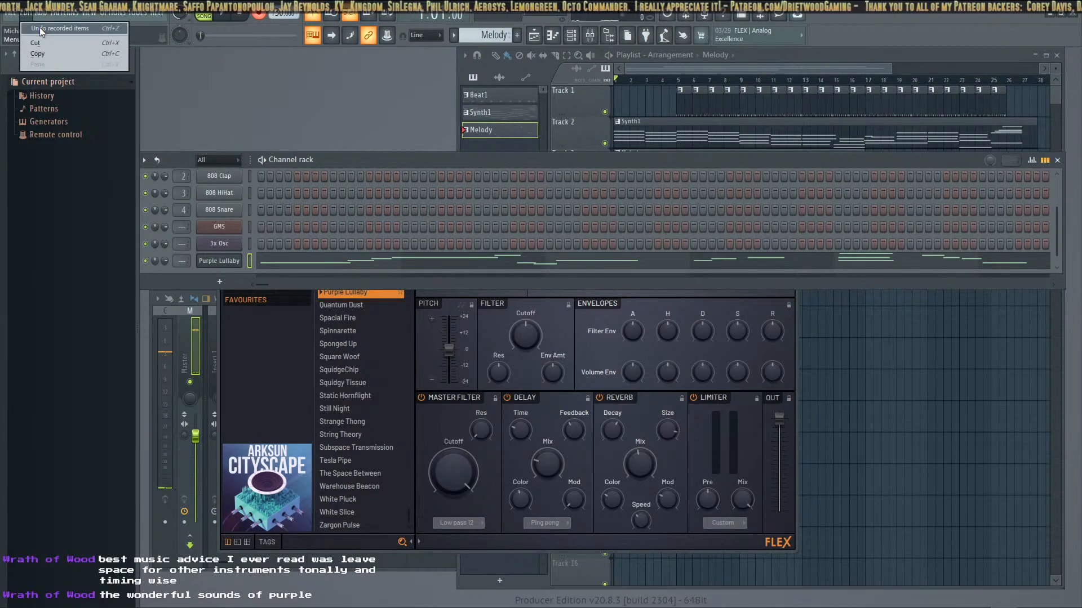
click(41, 27)
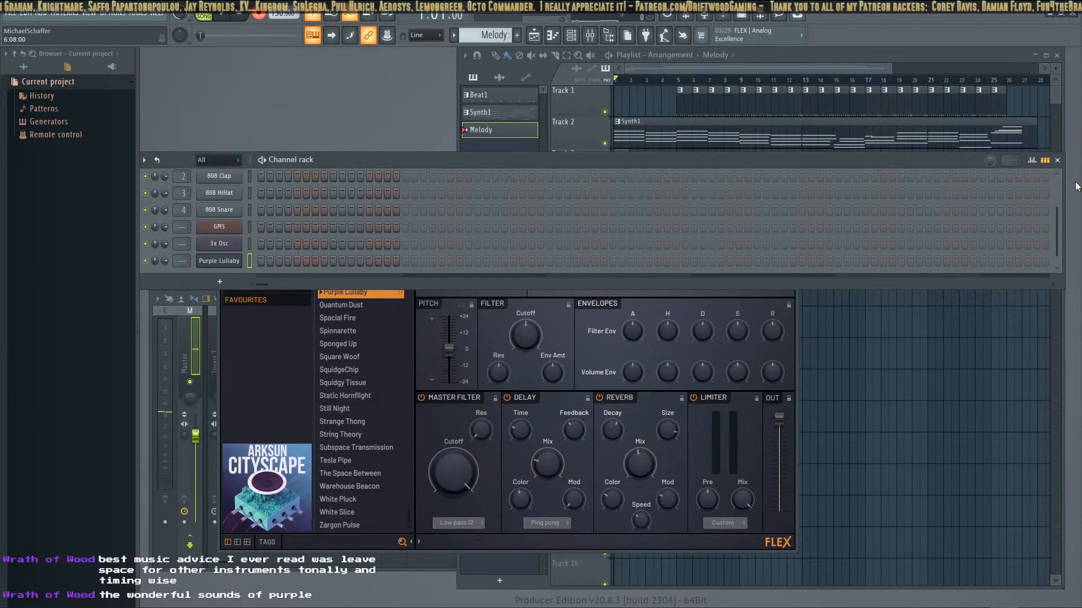
Move the channel rack and FLEX windows off the playlist's upper tracks and remove the leftover clip from Track 3
drag(868, 164, 871, 199)
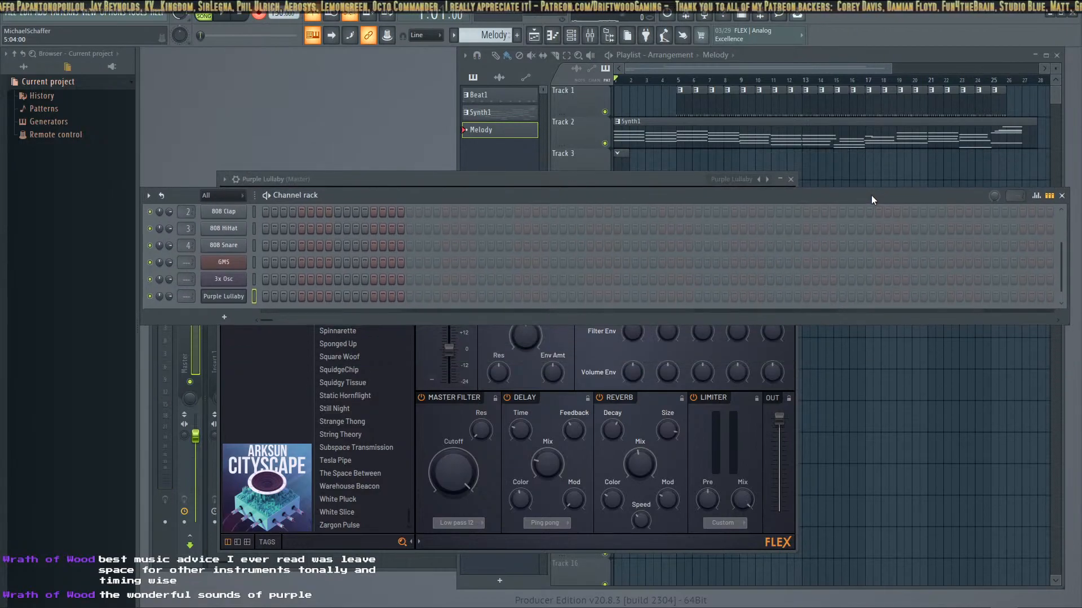
drag(679, 181, 916, 216)
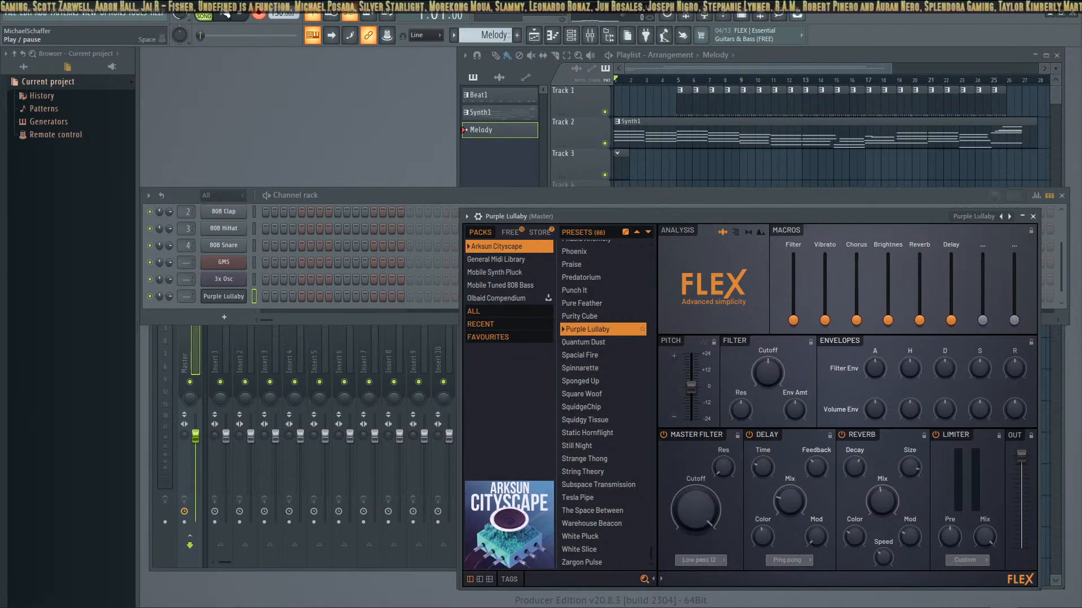
scroll(771, 142, down, 2)
scroll(771, 142, down, 1)
scroll(771, 140, up, 3)
click(706, 61)
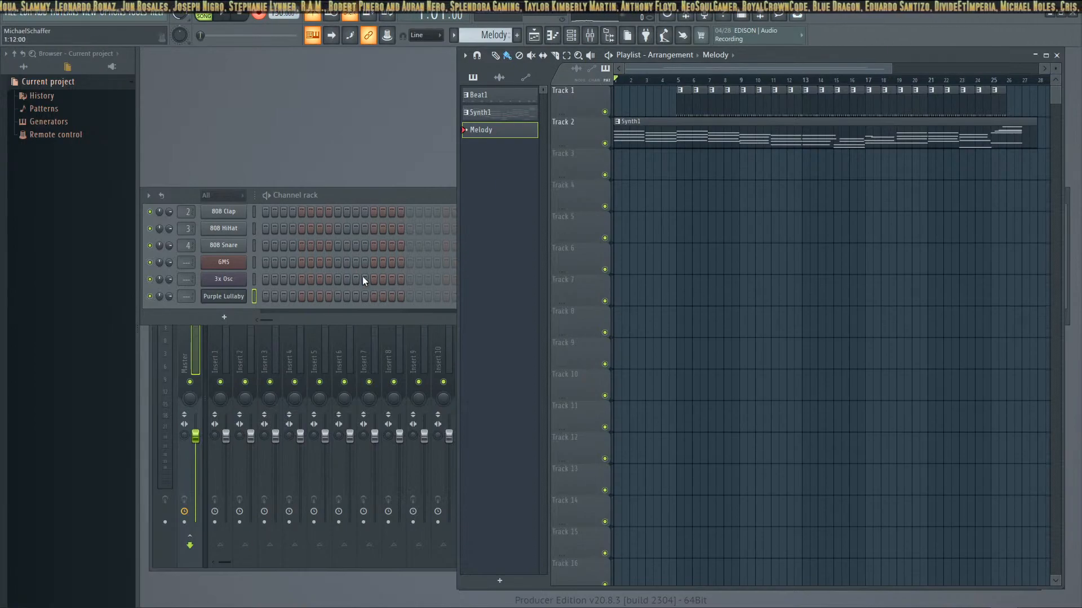
Reopen the Purple Lullaby FLEX channel and start recording a new take into the Melody pattern
click(391, 198)
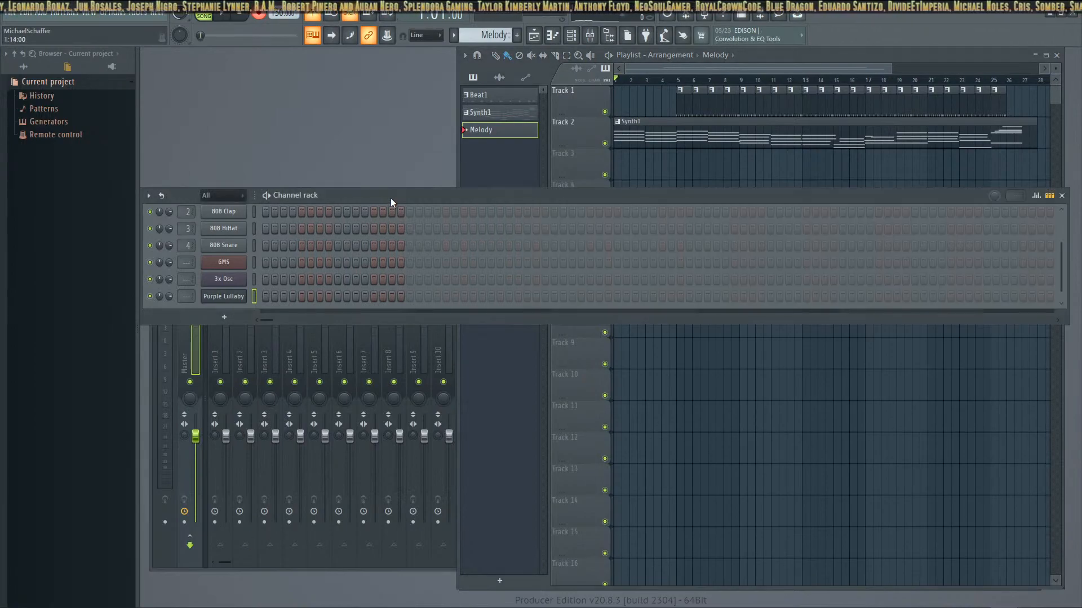
click(219, 296)
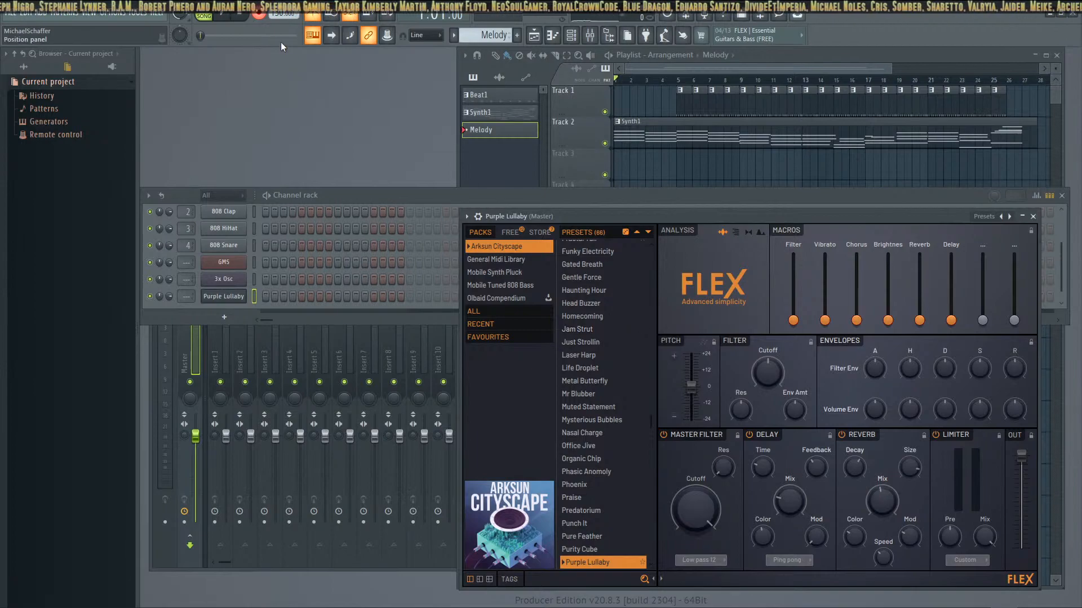
click(227, 17)
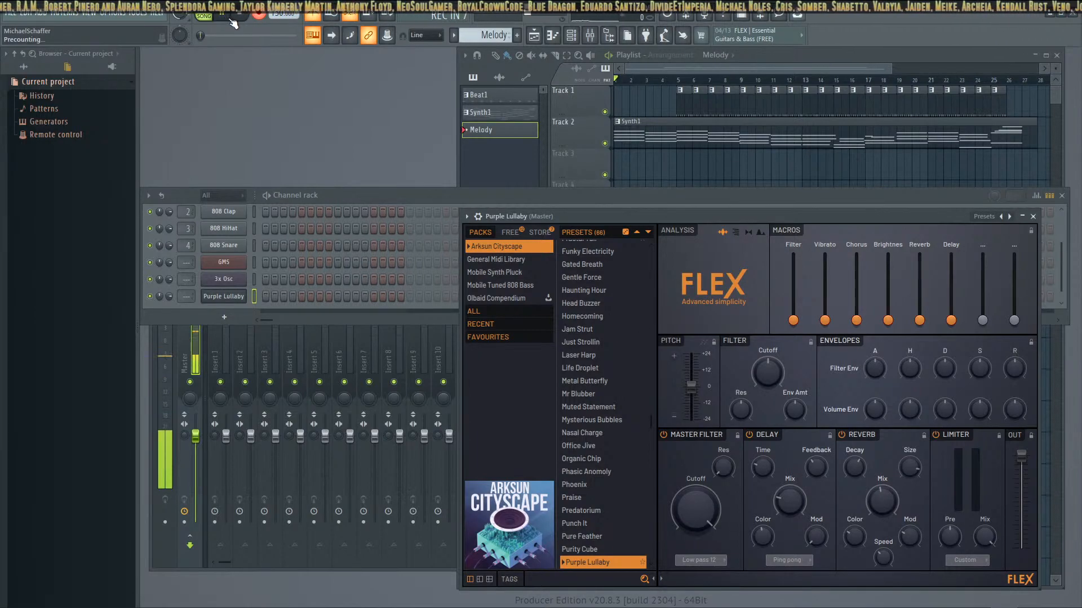
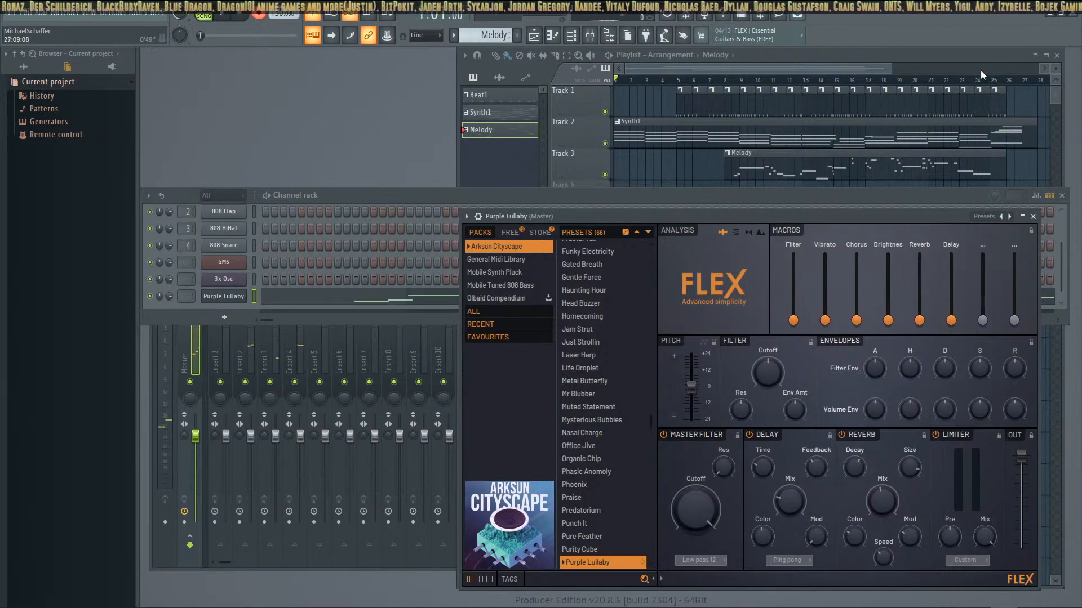
Shorten the Synth1 clip on Track 2 to end at bar 26 with the Melody clip, and audition the song's ending
drag(1033, 136, 1006, 137)
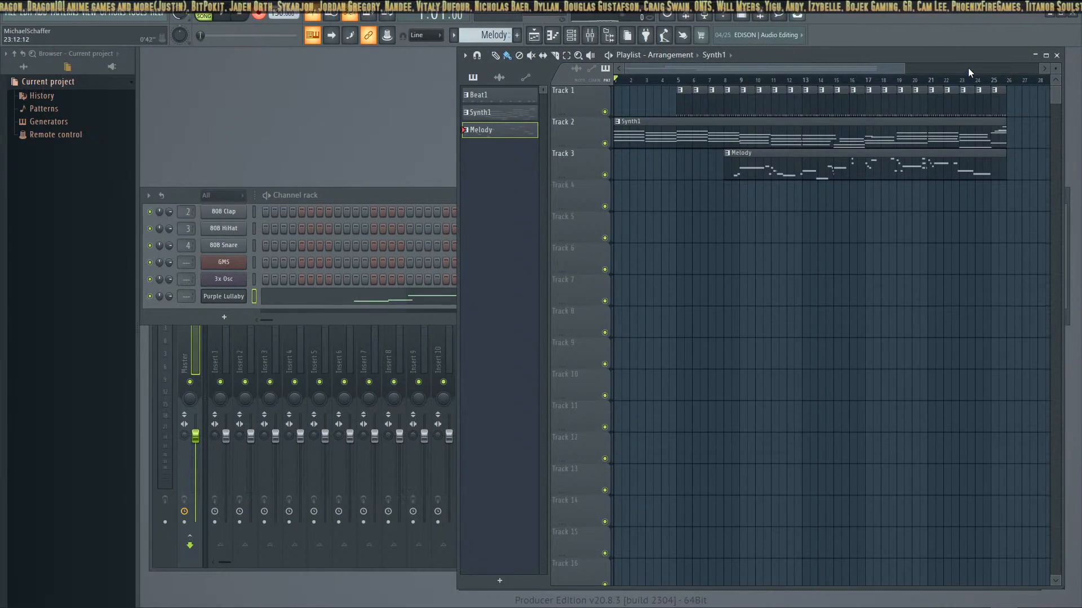
click(975, 80)
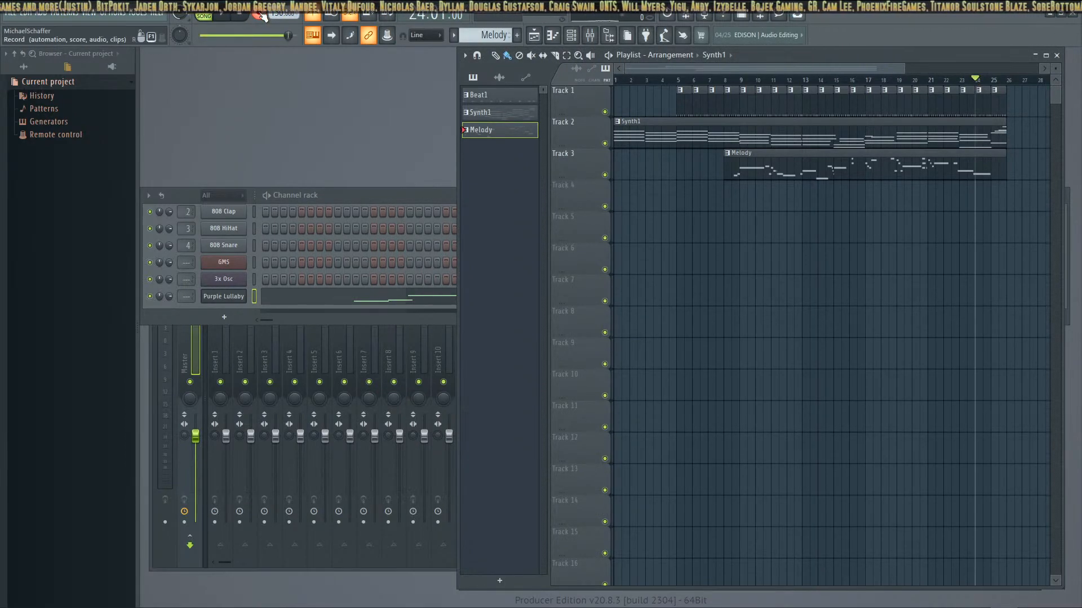
click(230, 16)
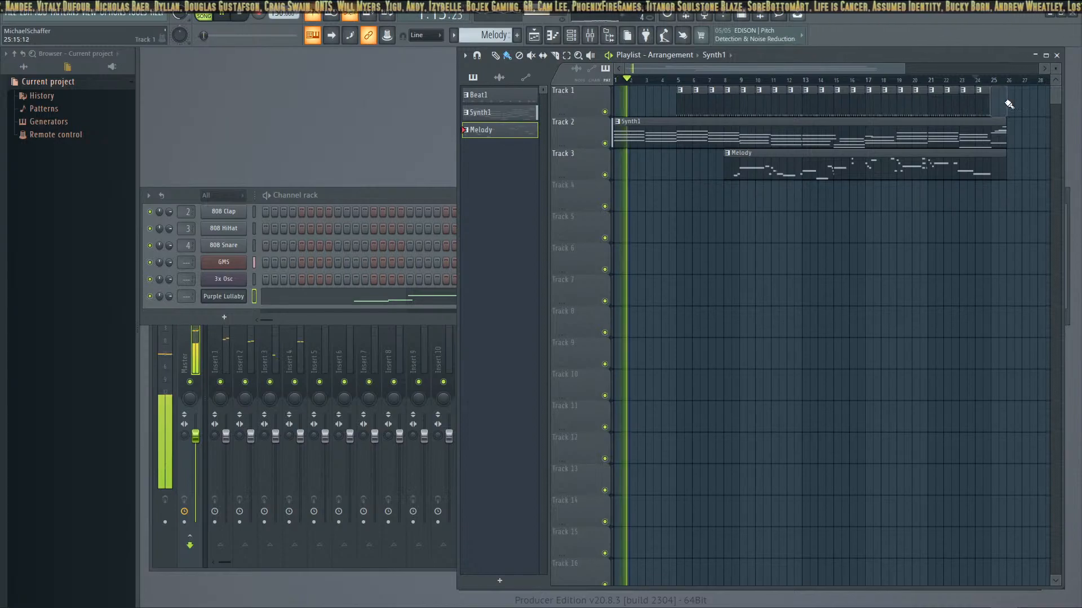
click(964, 80)
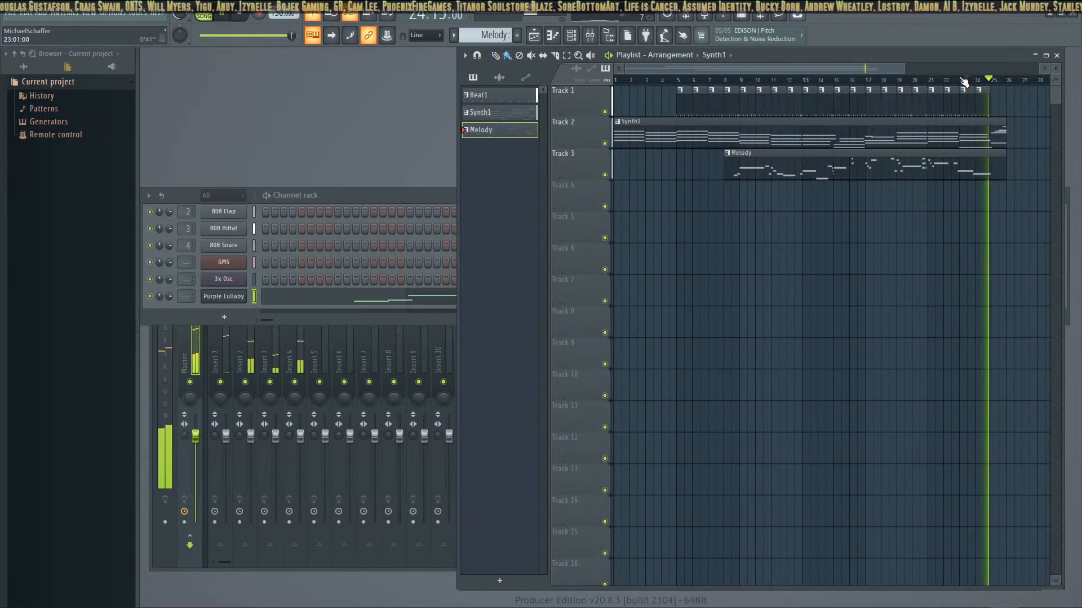
Trim the Synth1 and Melody clips to end at bar 25 and remove the Beat1 clip at bar 24
right_click(1006, 141)
key(ctrl+z)
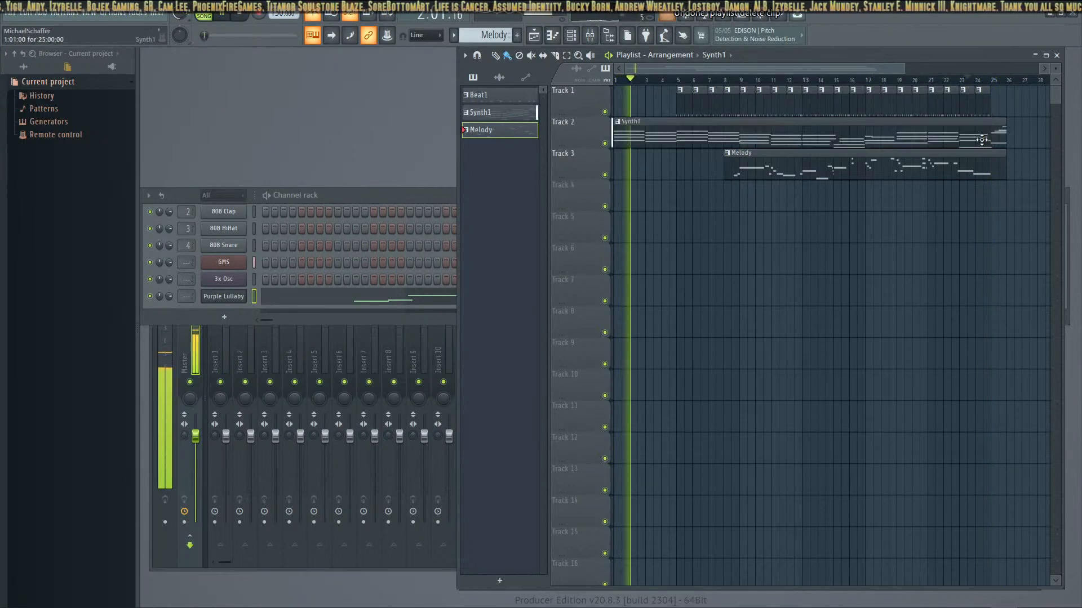
drag(1006, 135, 990, 155)
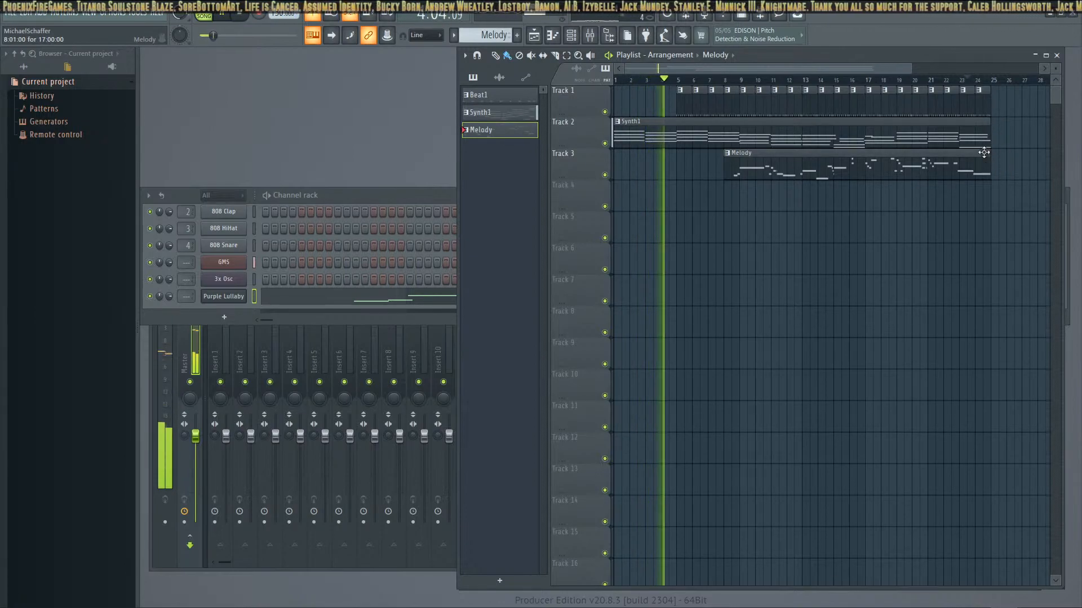
right_click(985, 103)
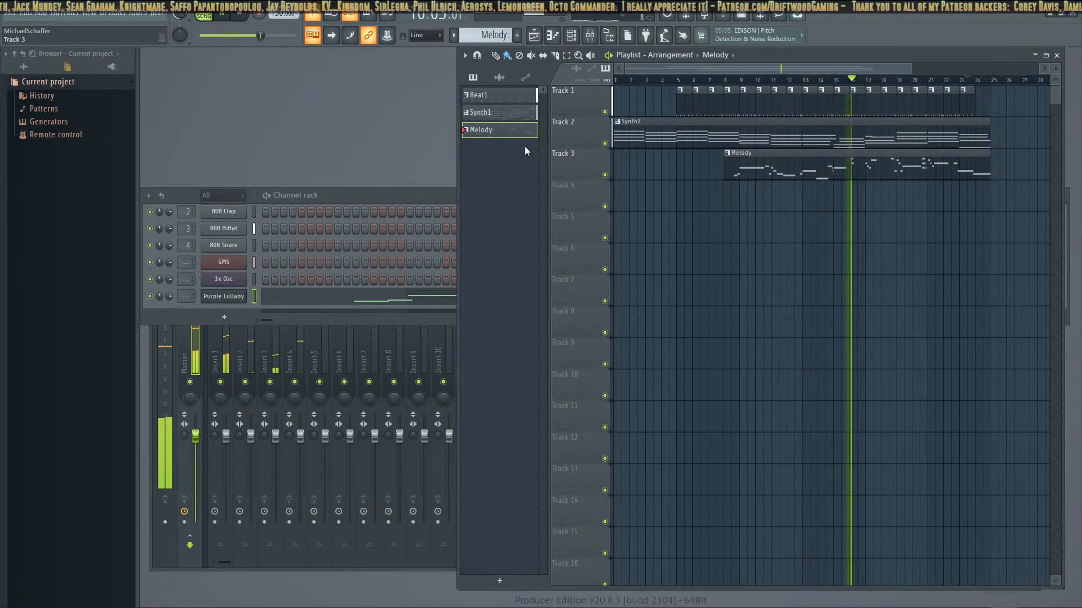
Open the Melody clip's notes, play the song from bar 10, and delete the short F7 and D7 notes at the start of pattern bar 9
double_click(789, 165)
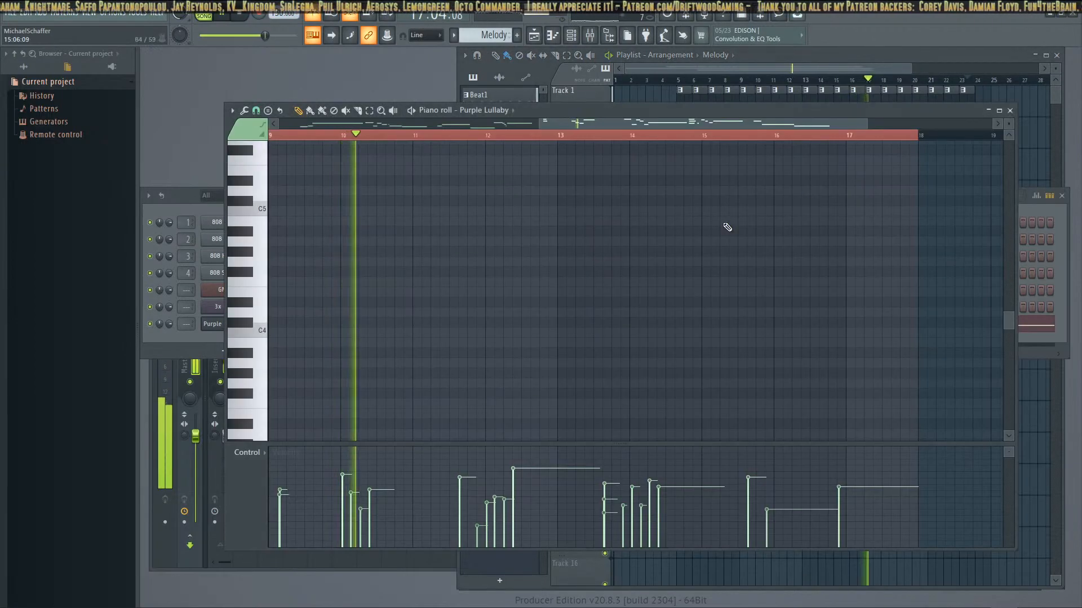
click(240, 16)
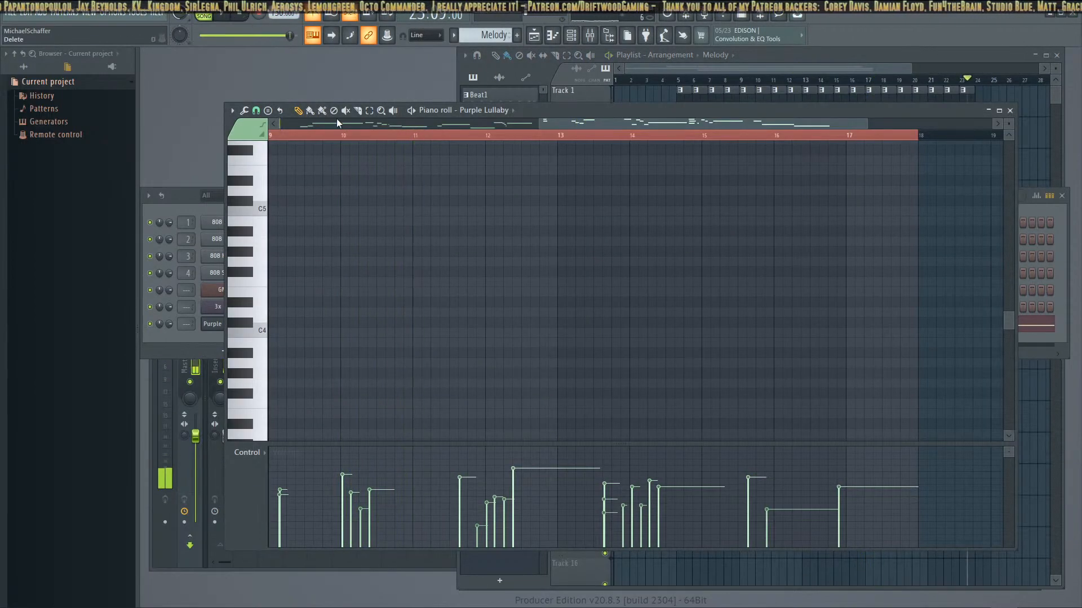
scroll(607, 375, up, 10)
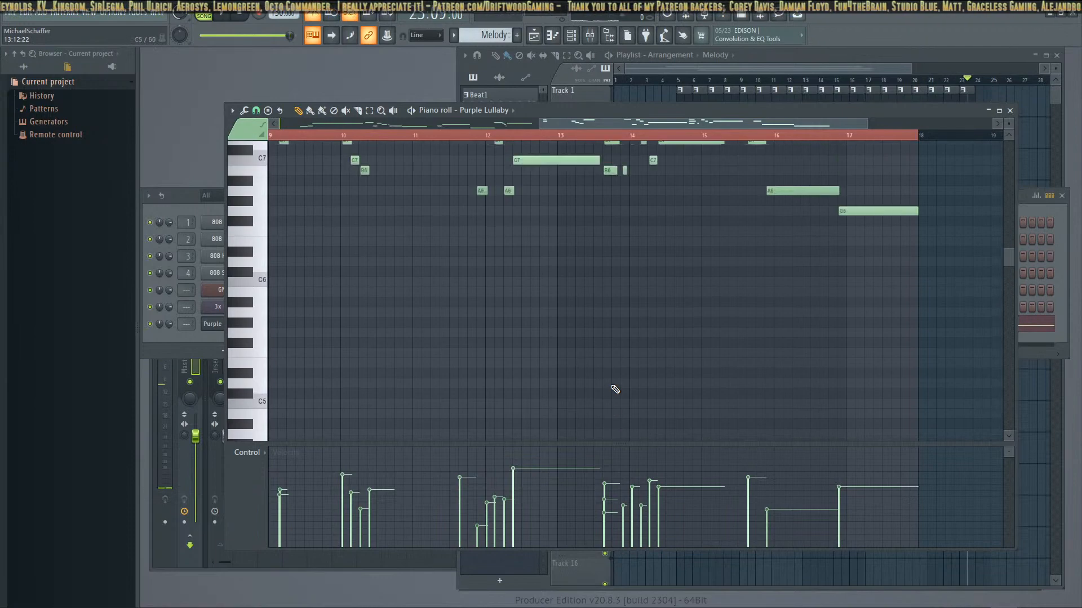
drag(555, 124, 392, 150)
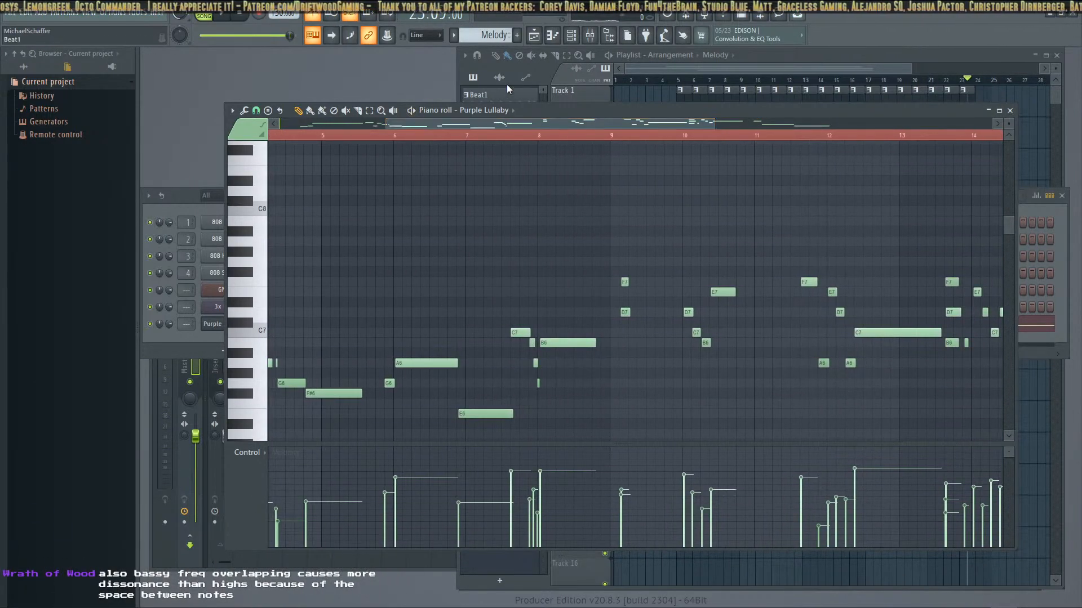
click(757, 80)
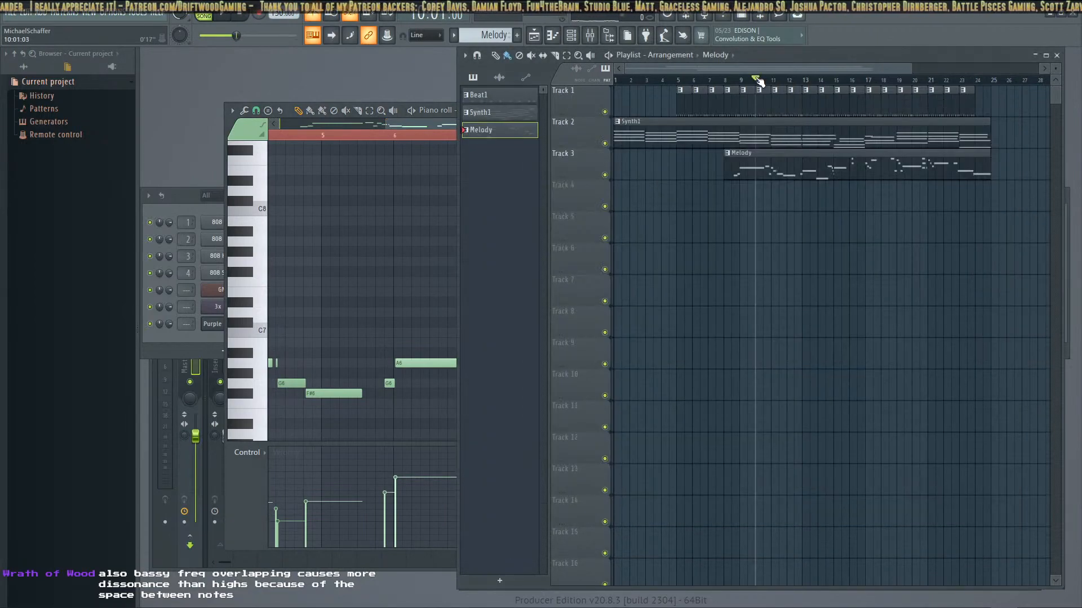
click(424, 112)
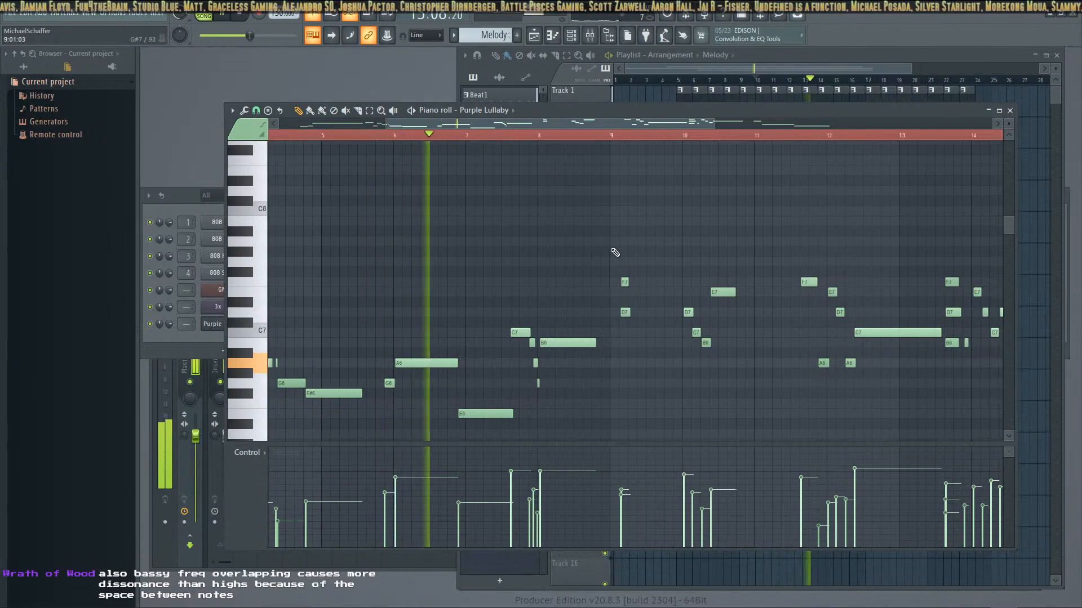
right_click(625, 282)
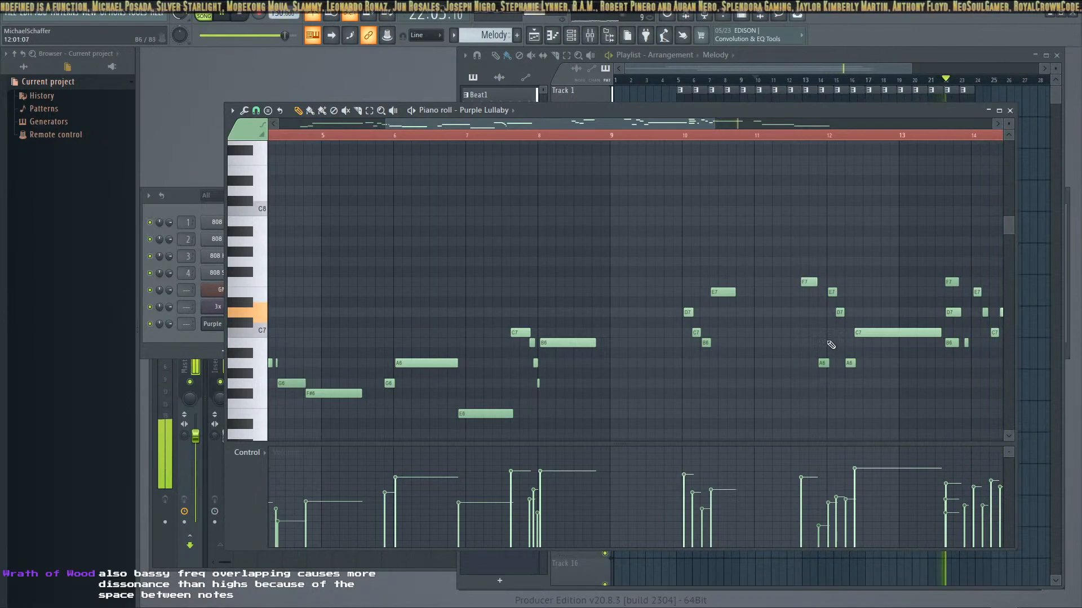
Raise the Melody's F7 notes in pattern bars 11 and 13 to F#7, and close the piano roll after auditioning the ending
drag(721, 122, 848, 125)
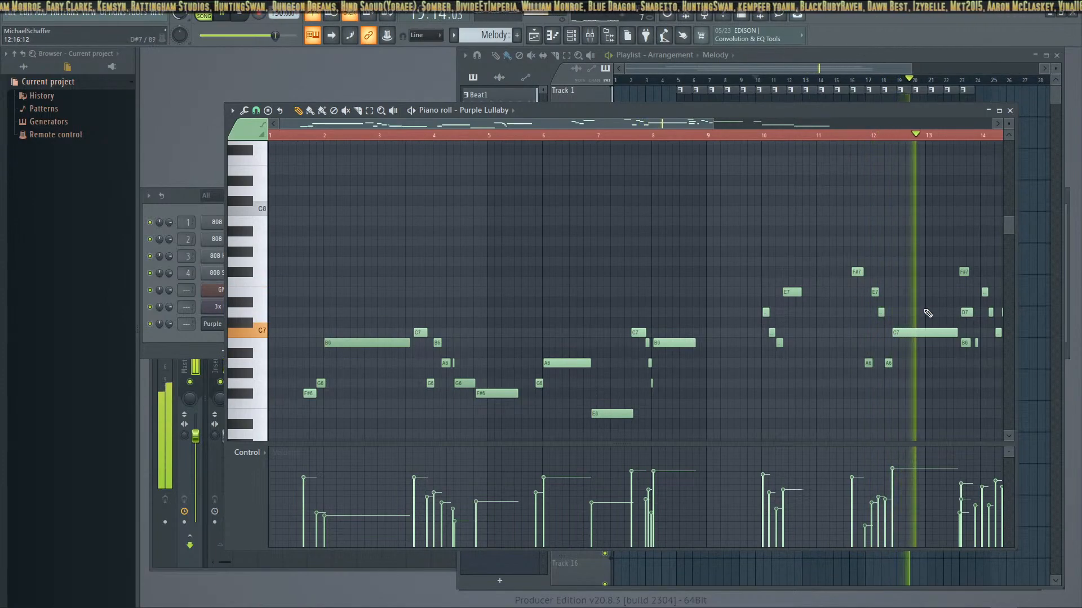
drag(660, 121, 860, 129)
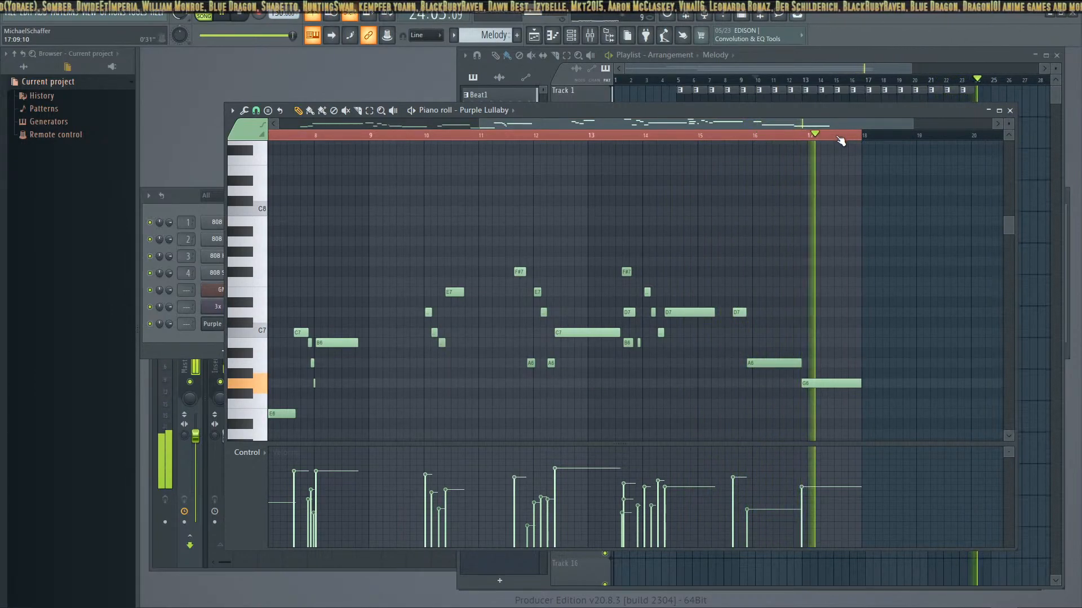
click(243, 17)
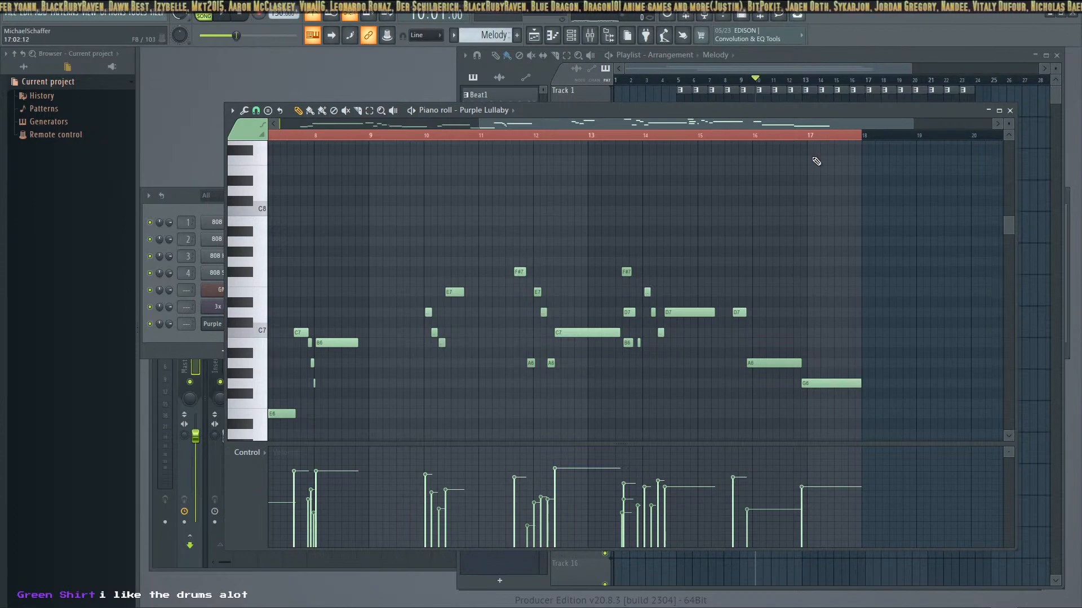
click(1010, 111)
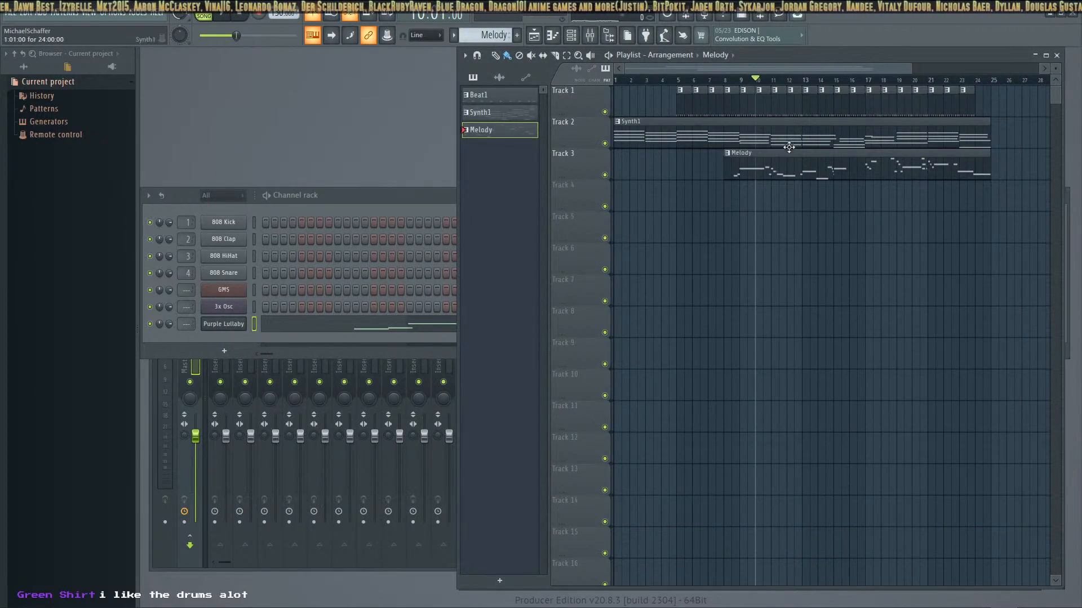
Create a new empty pattern named Beat2
click(983, 81)
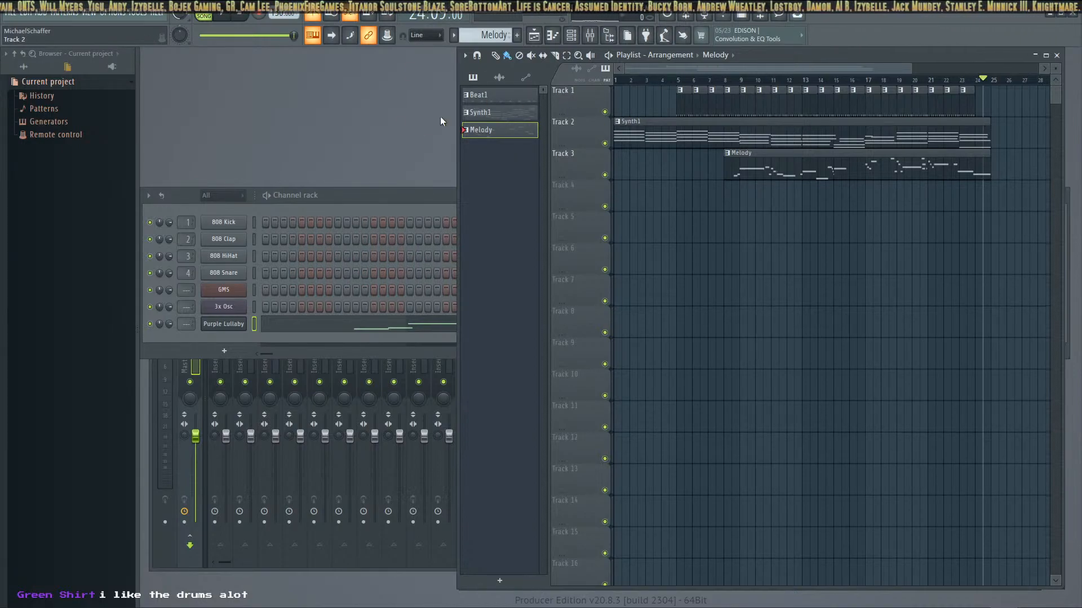
click(516, 35)
text(Beat2)
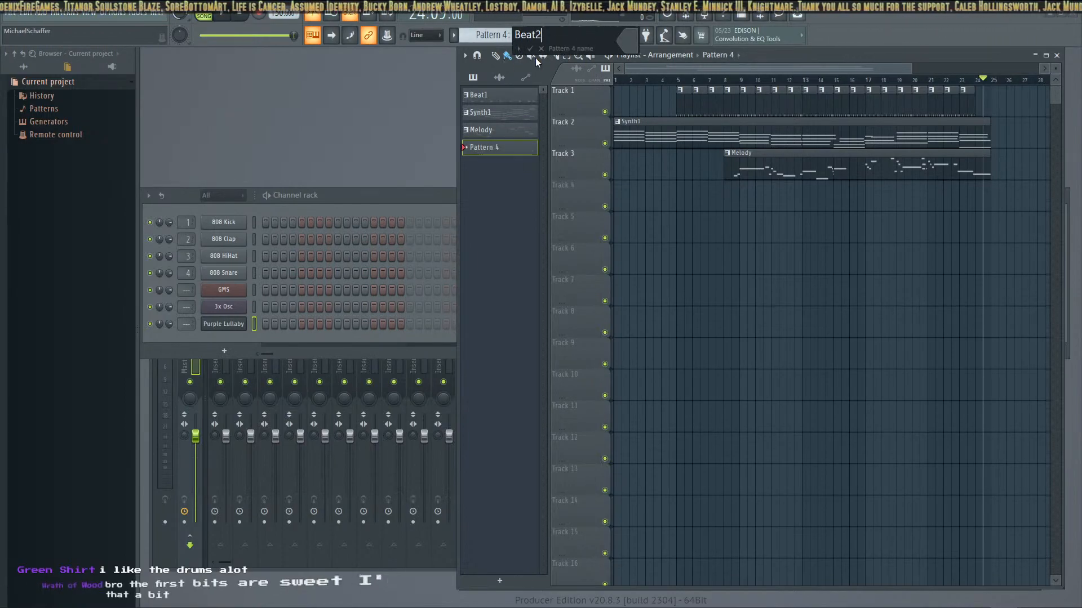
key(Return)
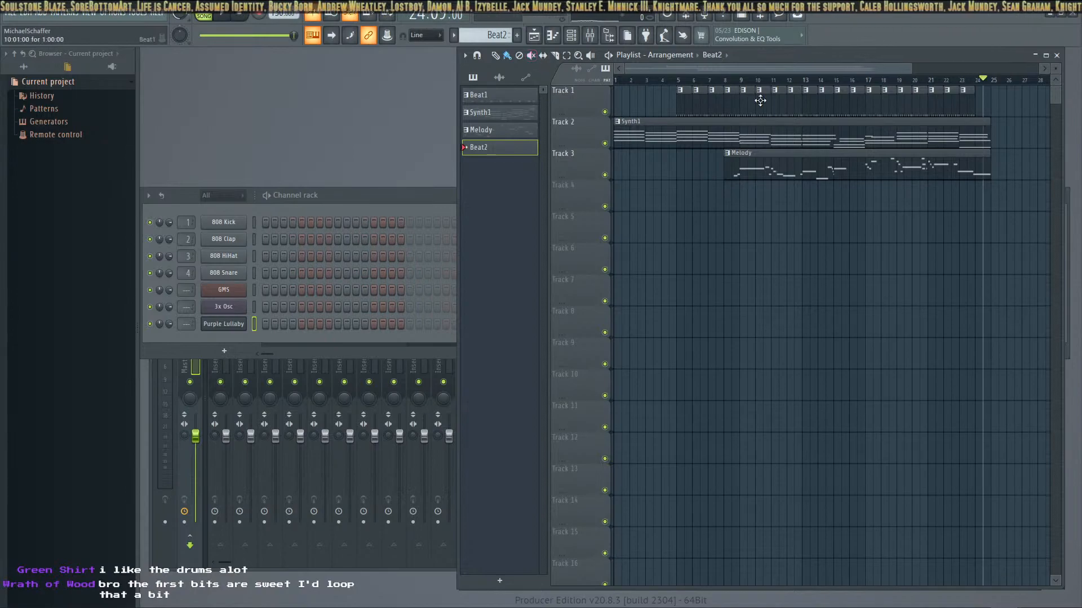
Check Beat1's steps for reference, and program the 808 HiHat on every odd step of Beat2
click(479, 95)
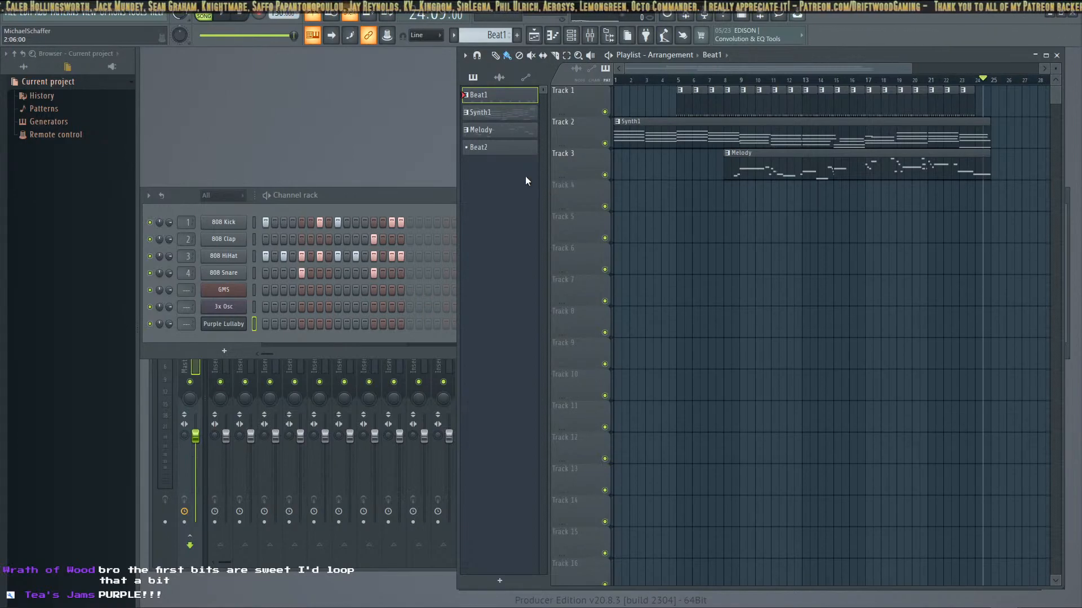
click(484, 148)
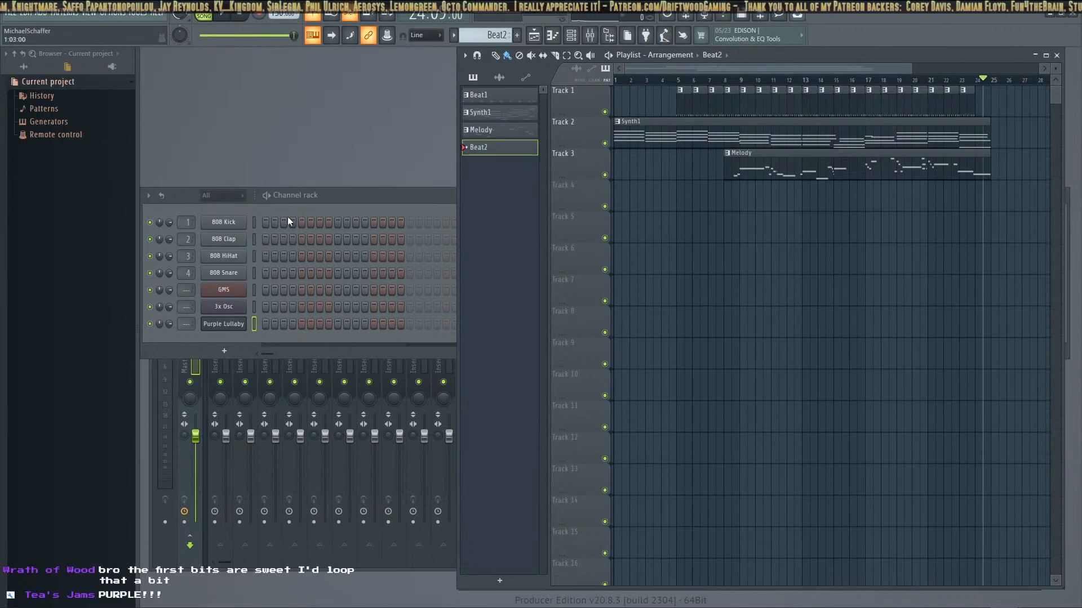
click(266, 257)
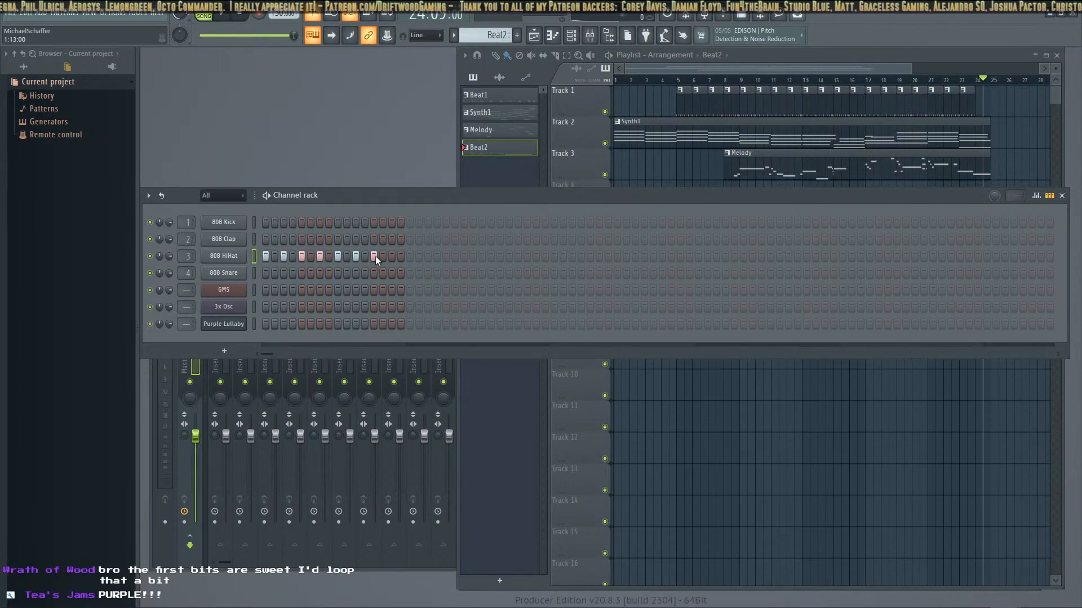
click(392, 256)
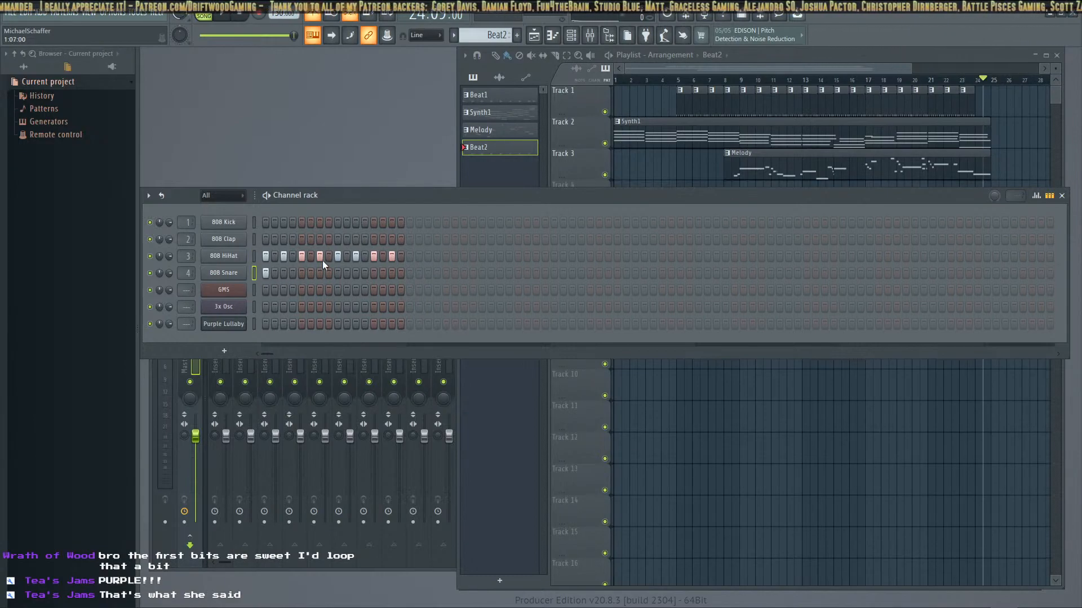
Program Beat2 with the 808 Clap on step 9, 808 Snare on steps 1 and 9, and 808 Kick on steps 5 and 13
click(337, 239)
click(336, 271)
click(303, 223)
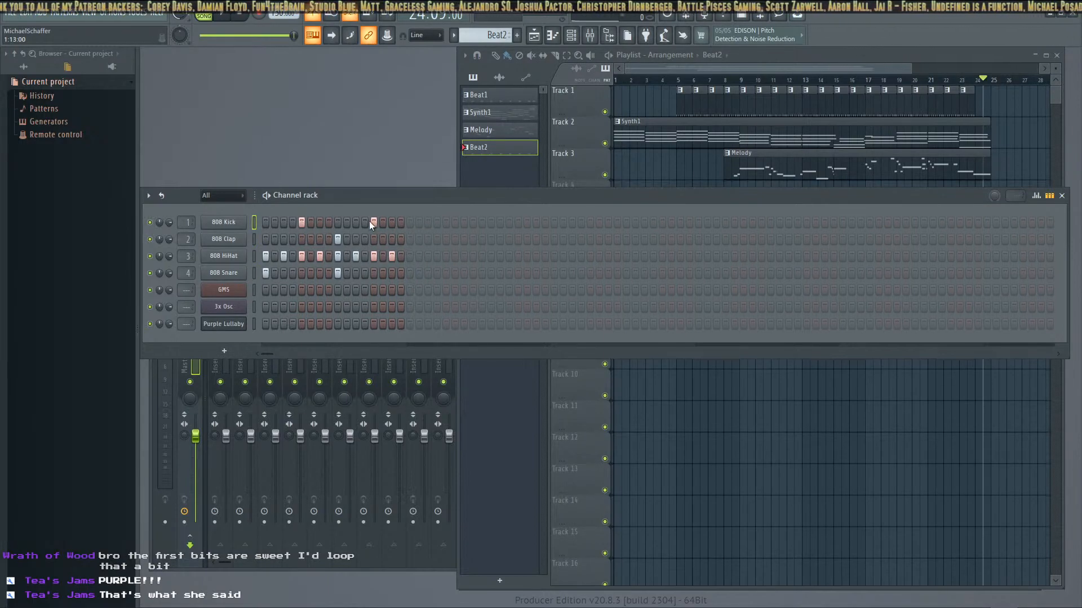
Audition Beat2 on its own in pattern mode, trying an extra 808 HiHat hit on step 16 and removing it
click(225, 14)
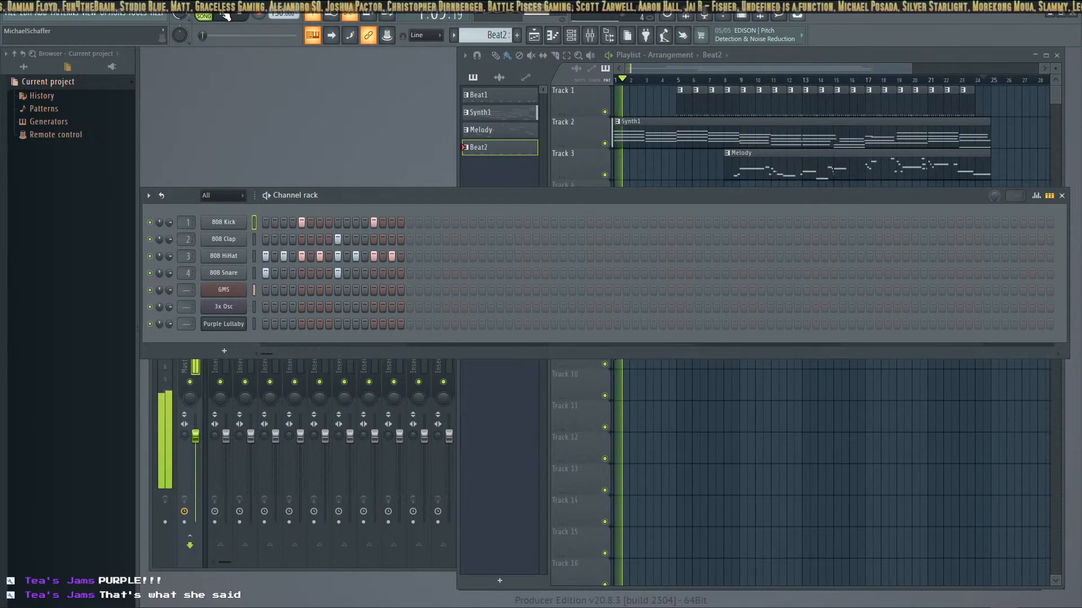
click(240, 16)
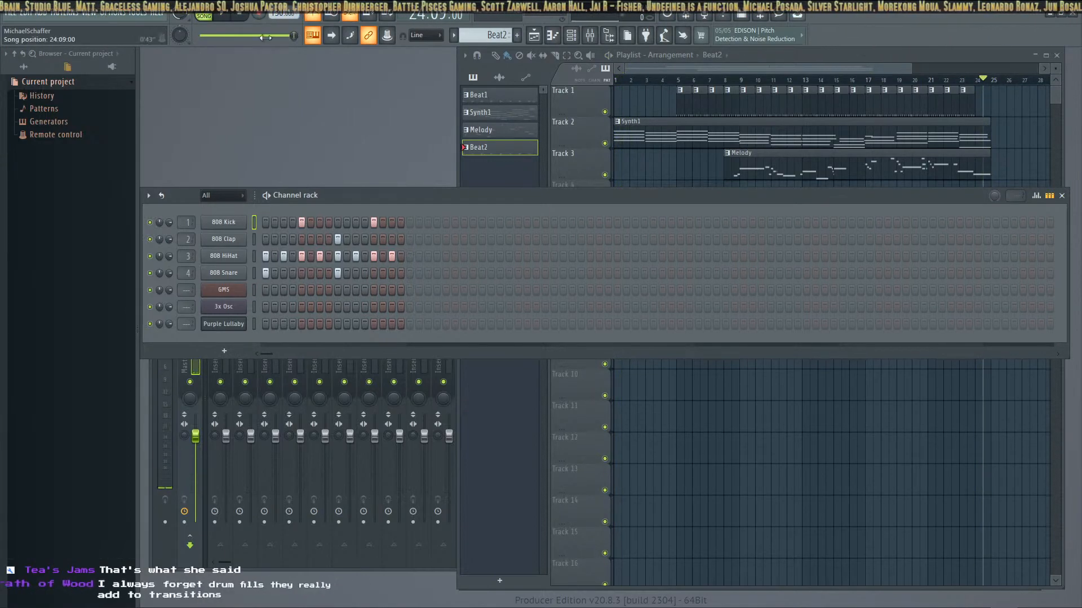
click(225, 16)
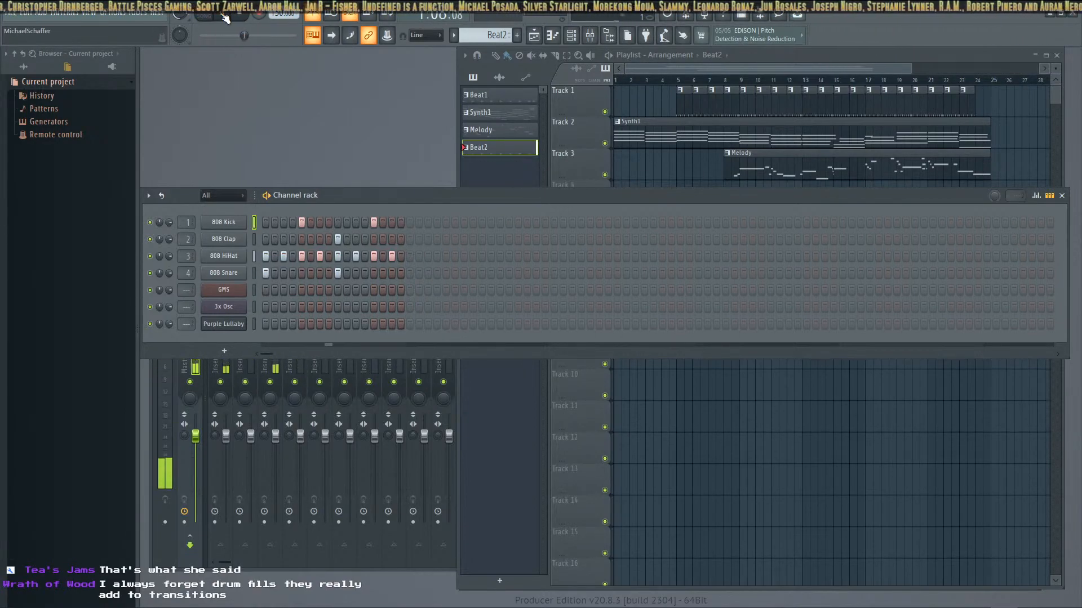
click(401, 256)
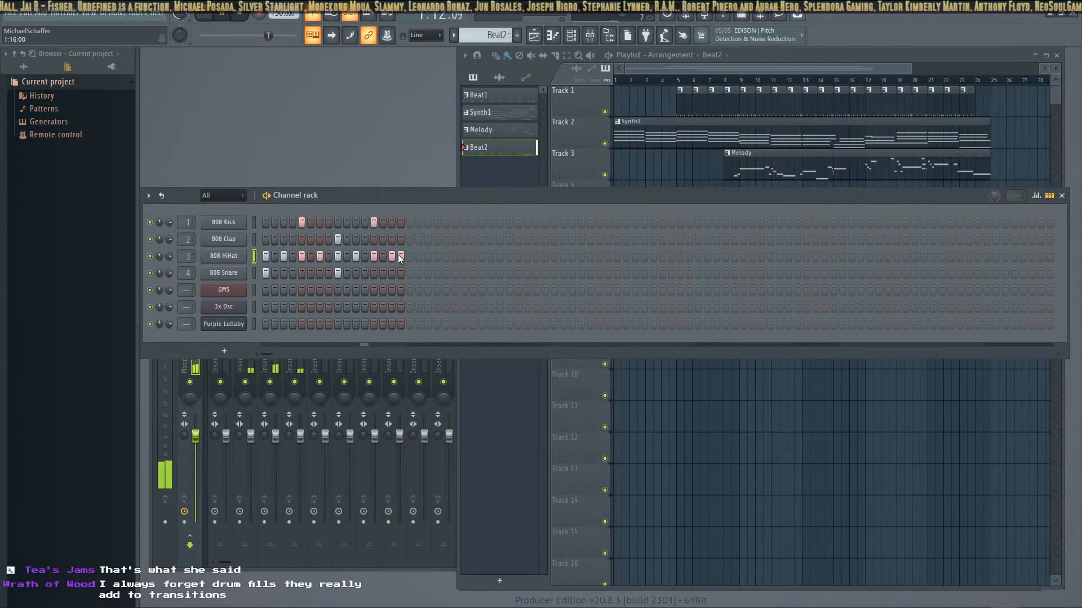
click(400, 257)
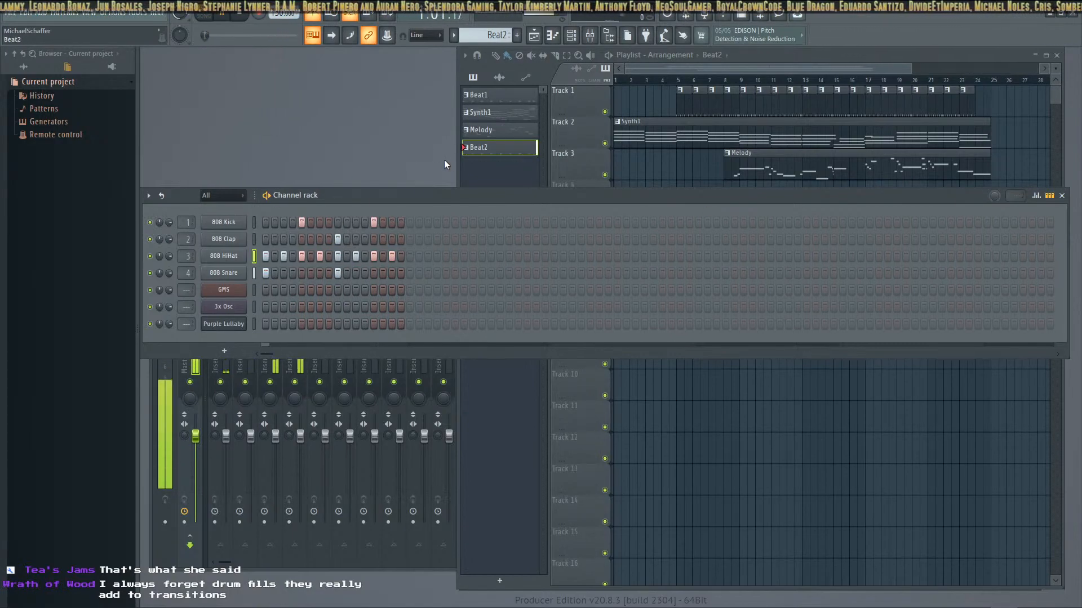
key(space)
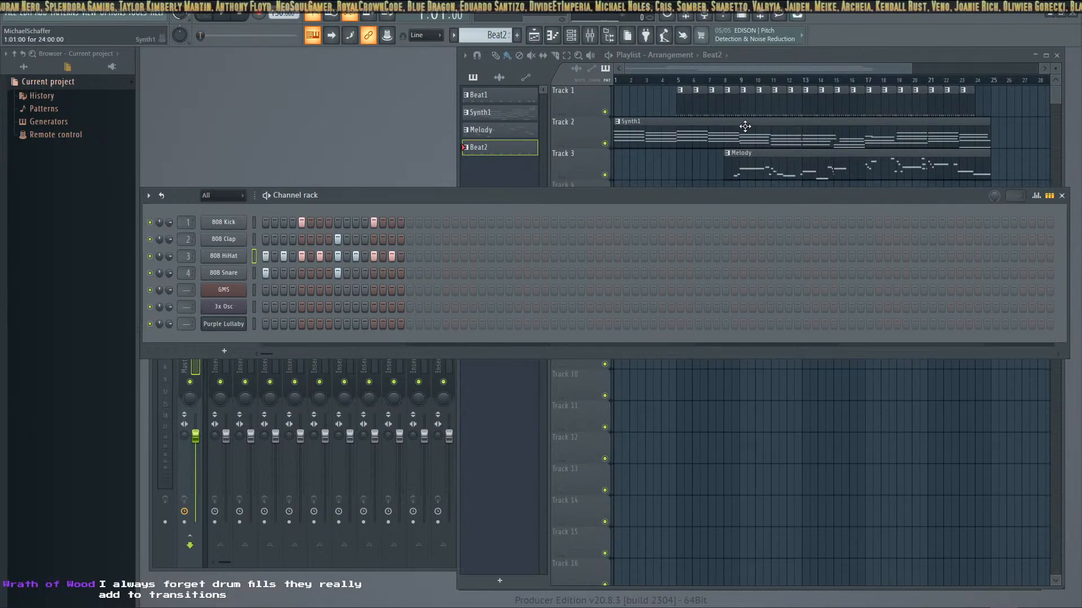
Replace the Beat1 clips at bars 12 and 13 with Beat2 clips, one at bar 12 on Track 1 and one at bar 13 on Track 4
right_click(795, 101)
right_click(808, 102)
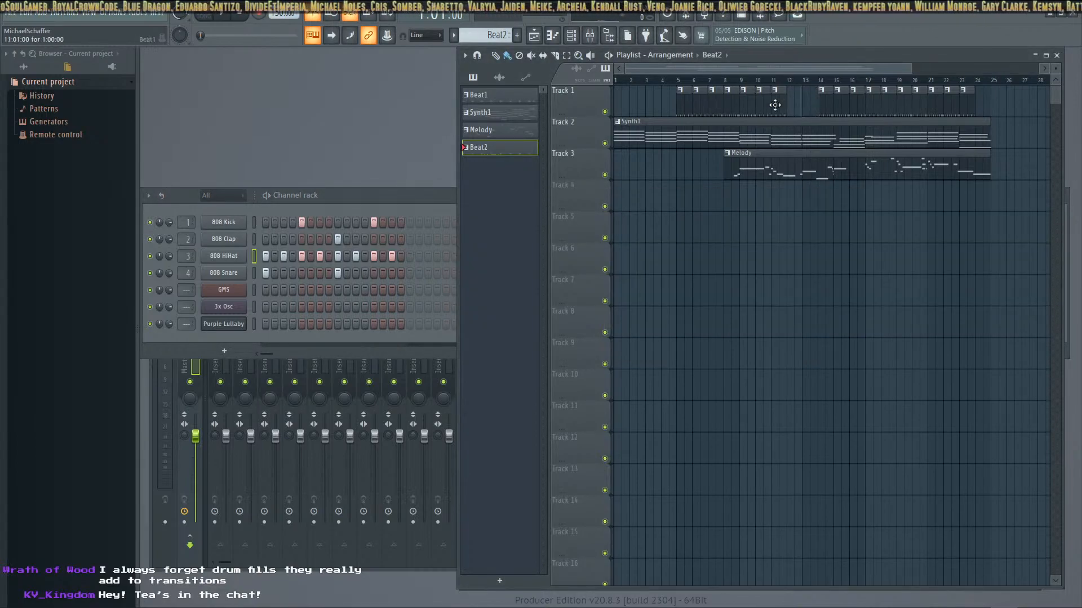
drag(479, 147, 787, 106)
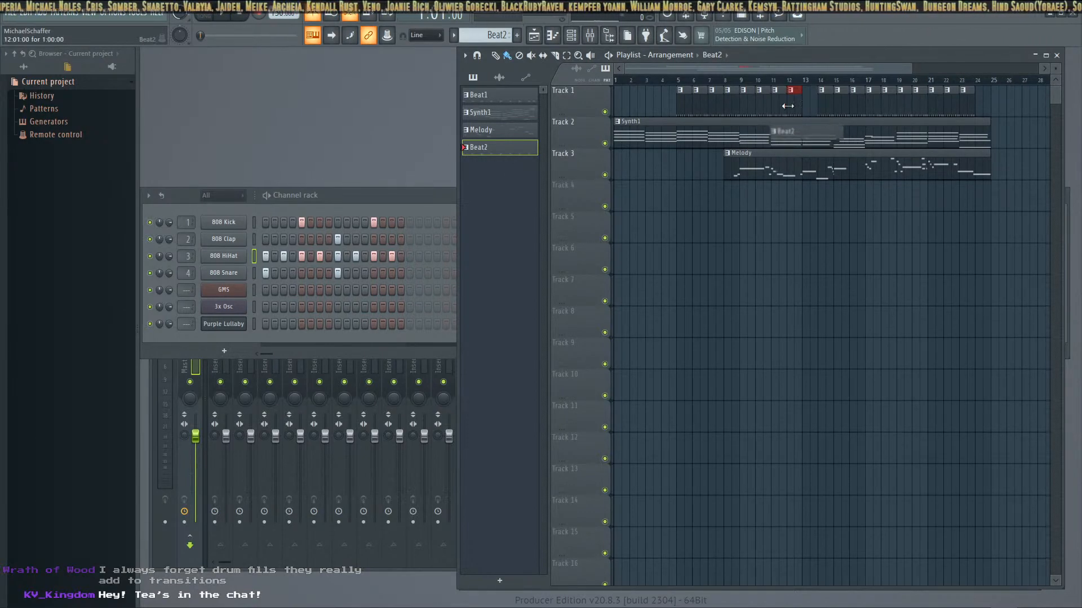
drag(484, 149, 806, 201)
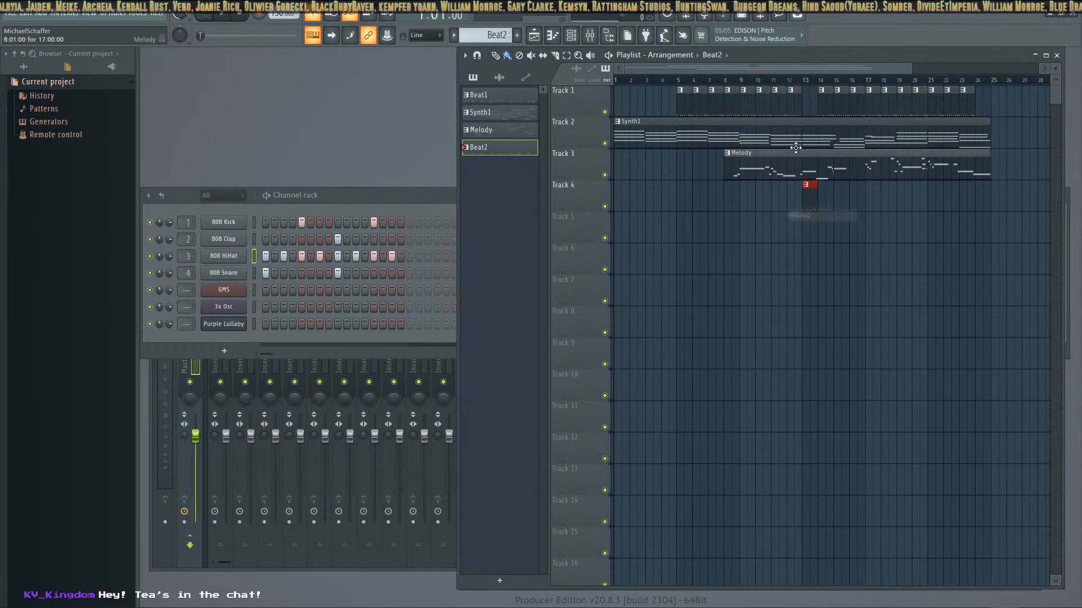
Move the Beat2 clip at bar 12 from Track 1 to Track 4, and play the arrangement in song mode
drag(797, 101, 791, 201)
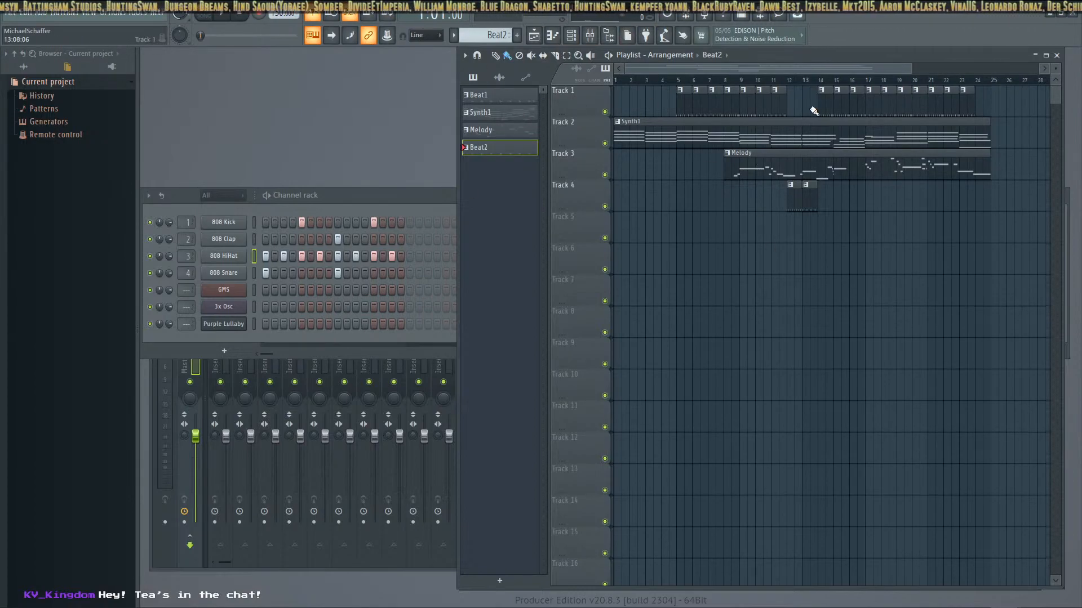
click(230, 23)
click(206, 18)
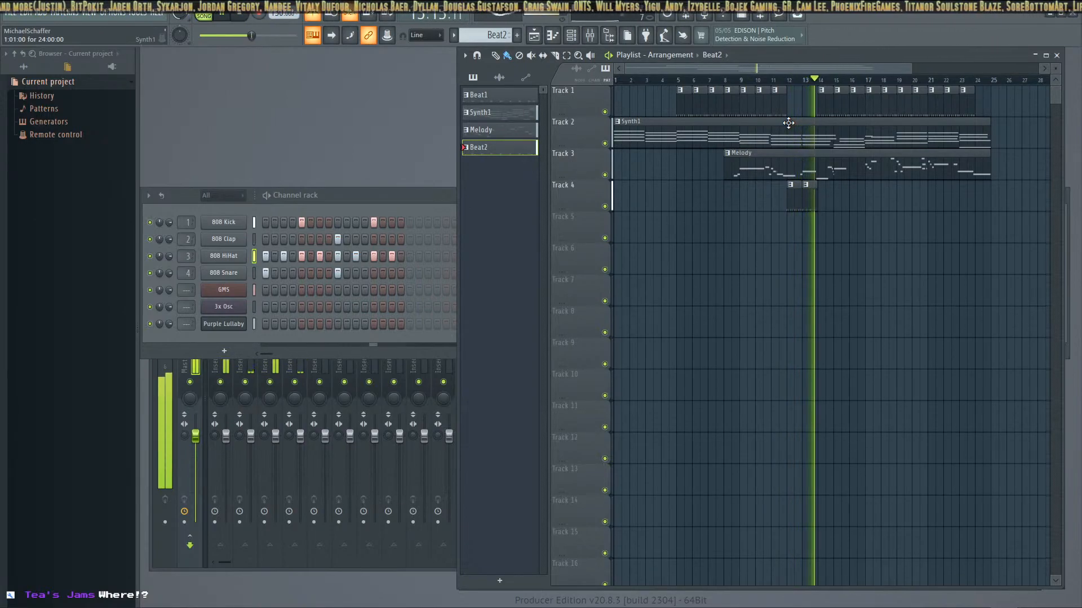
key(space)
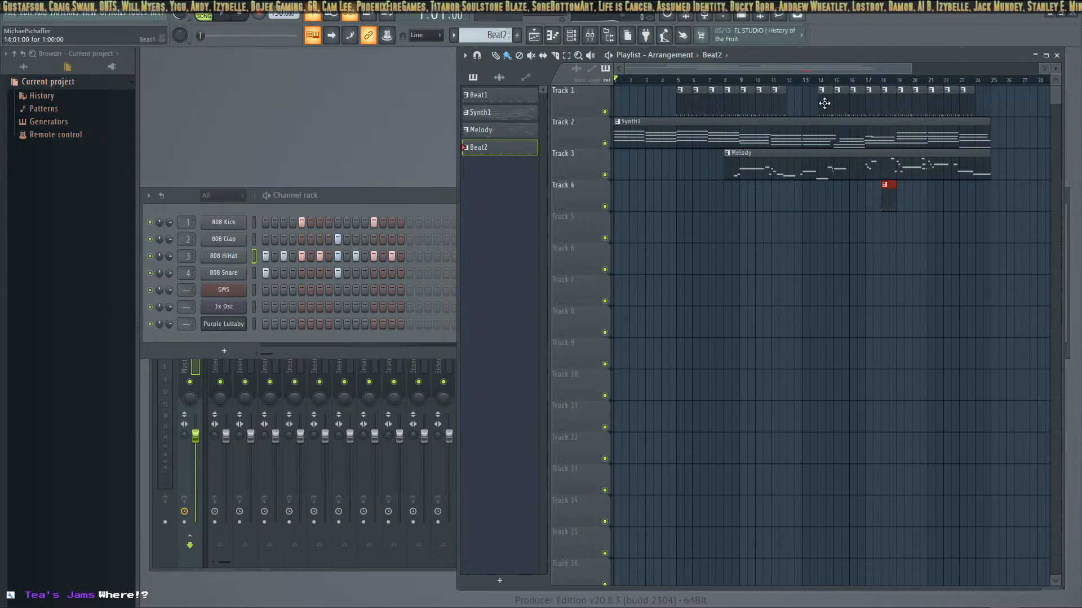
Fill bars 12 and 13 of Track 1 with Beat1 clips, and move the Beat2 clip on Track 4 to bar 15
click(491, 97)
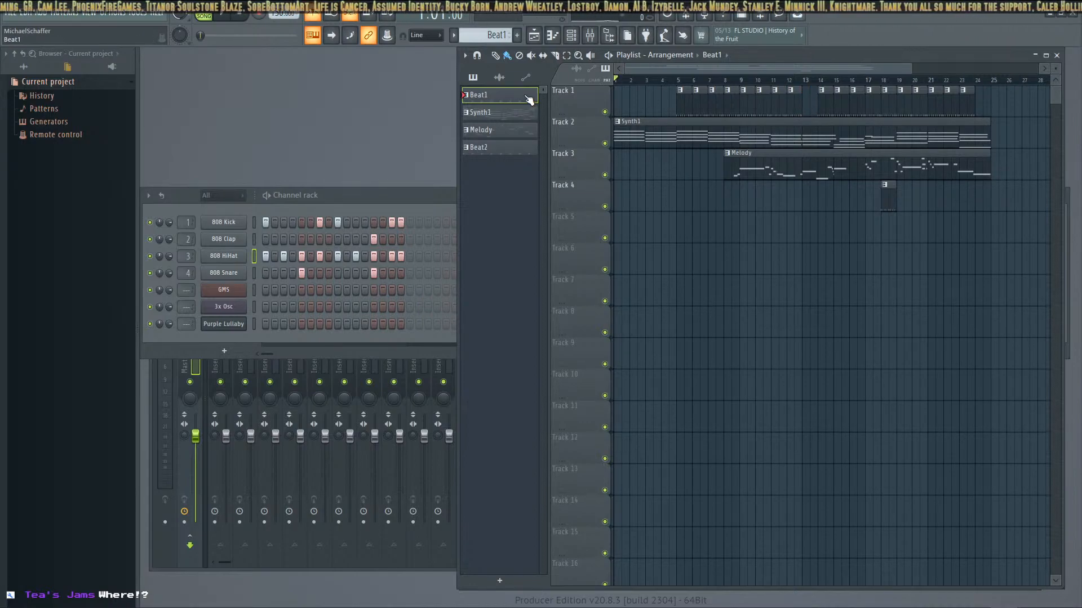
click(807, 92)
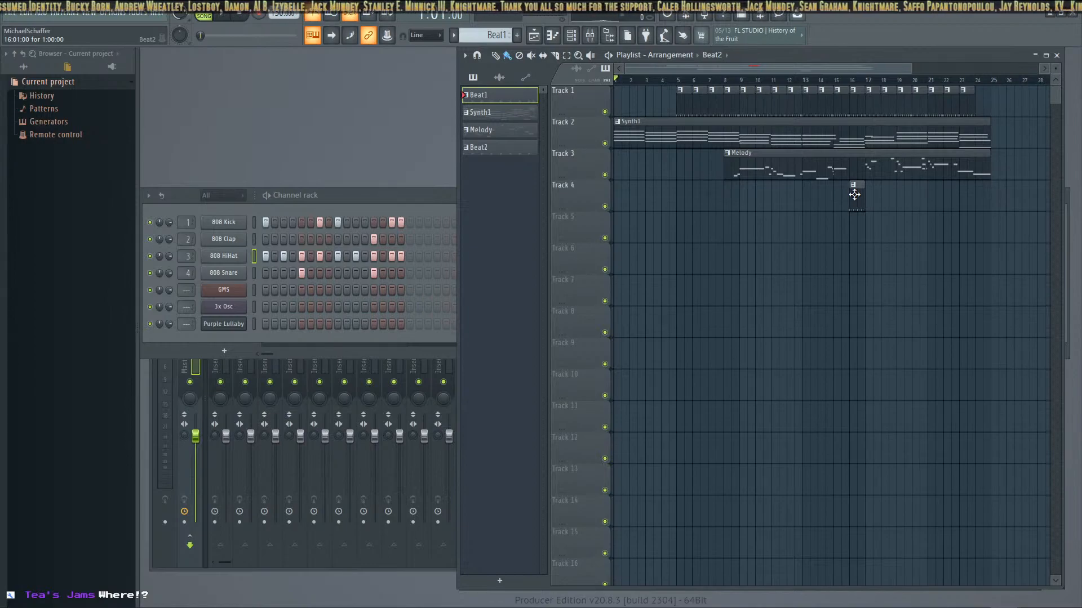
click(854, 195)
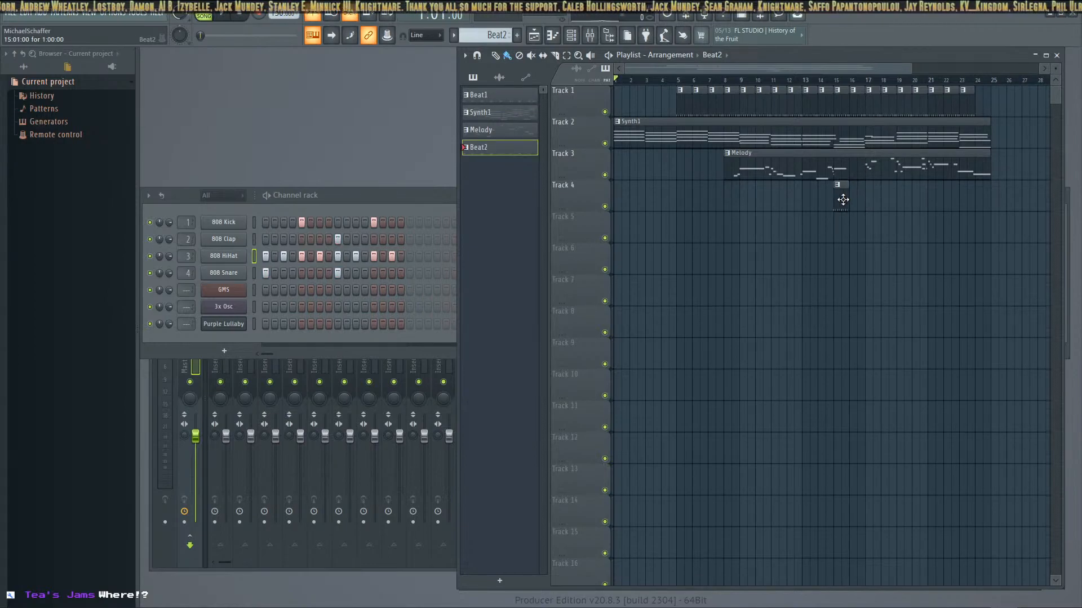
Reprogram Beat2 with 808 Kick on steps 1, 5, 9, 13, 15 and 16, 808 Snare on steps 5 and 13, and no 808 Clap
click(264, 223)
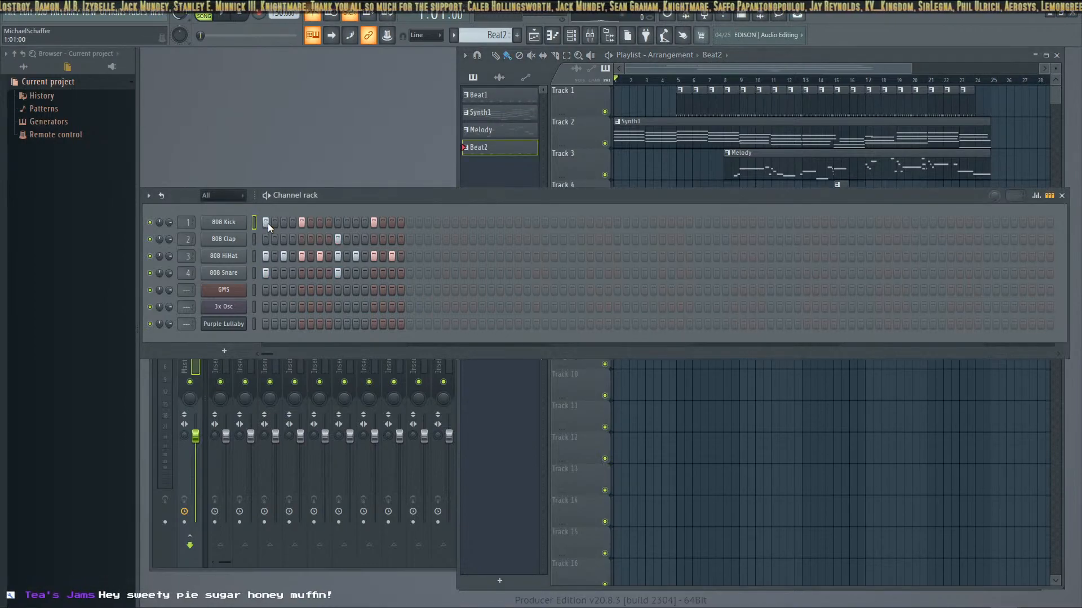
click(301, 223)
click(338, 223)
click(374, 223)
click(302, 273)
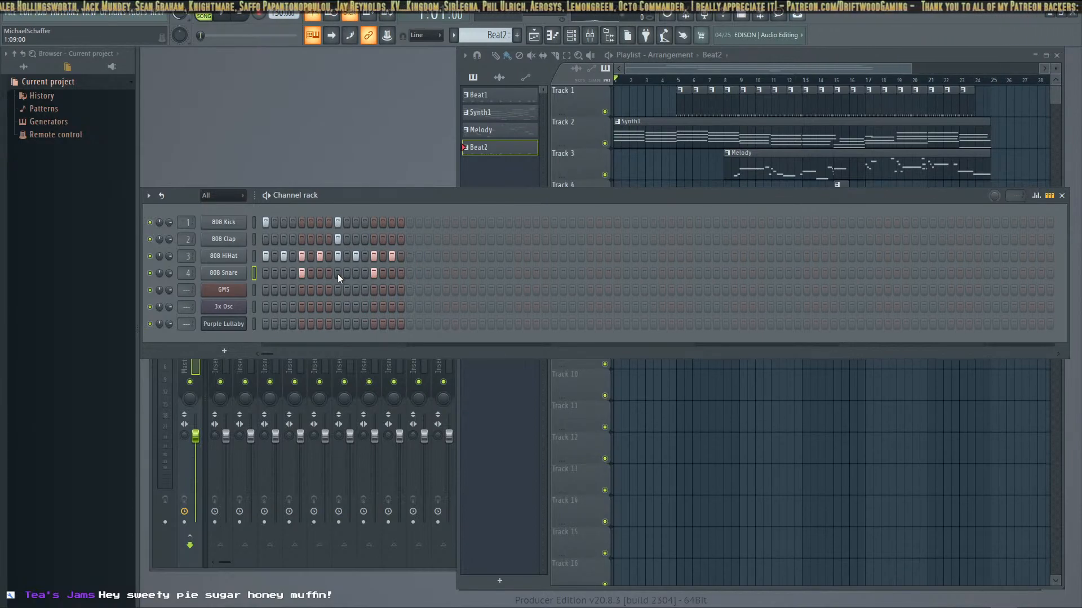
click(337, 238)
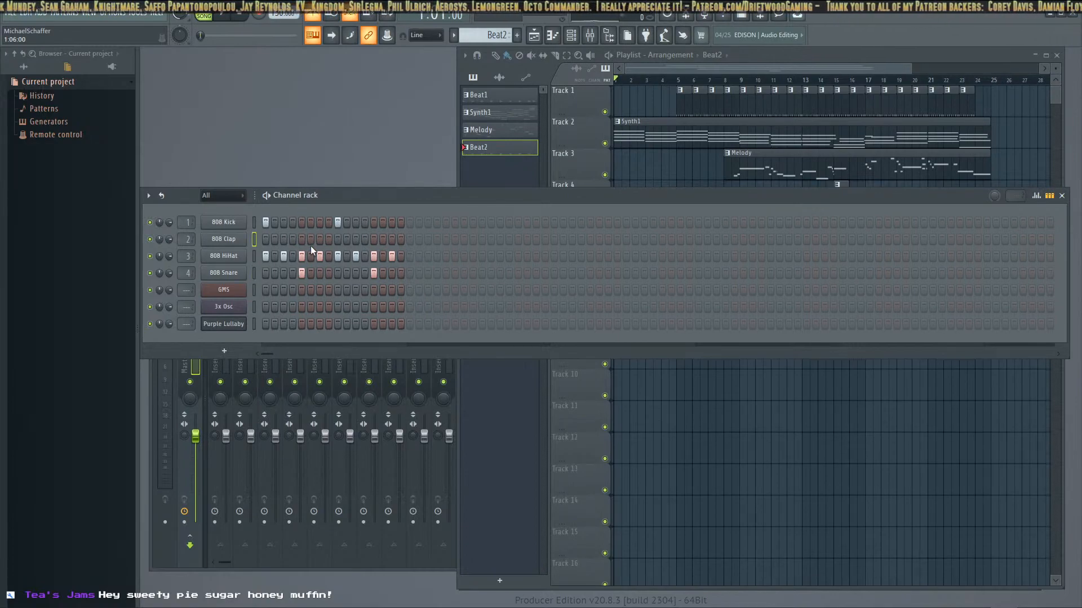
click(302, 223)
click(374, 222)
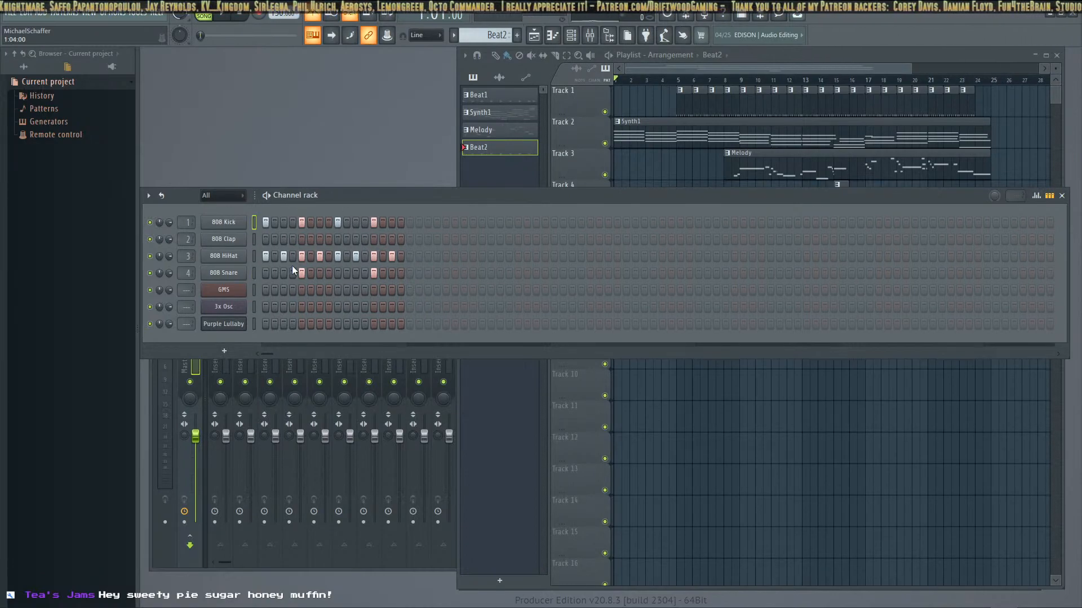
click(400, 222)
click(392, 223)
Audition Beat2 in pattern mode and add 808 Clap hits on steps 5 and 13
key(space)
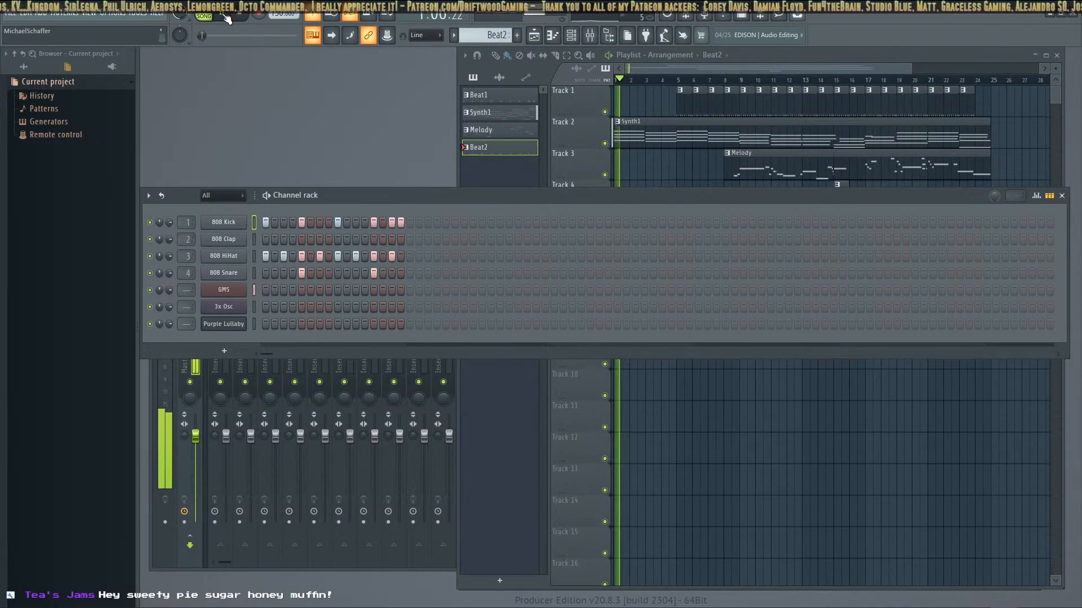
key(space)
click(228, 15)
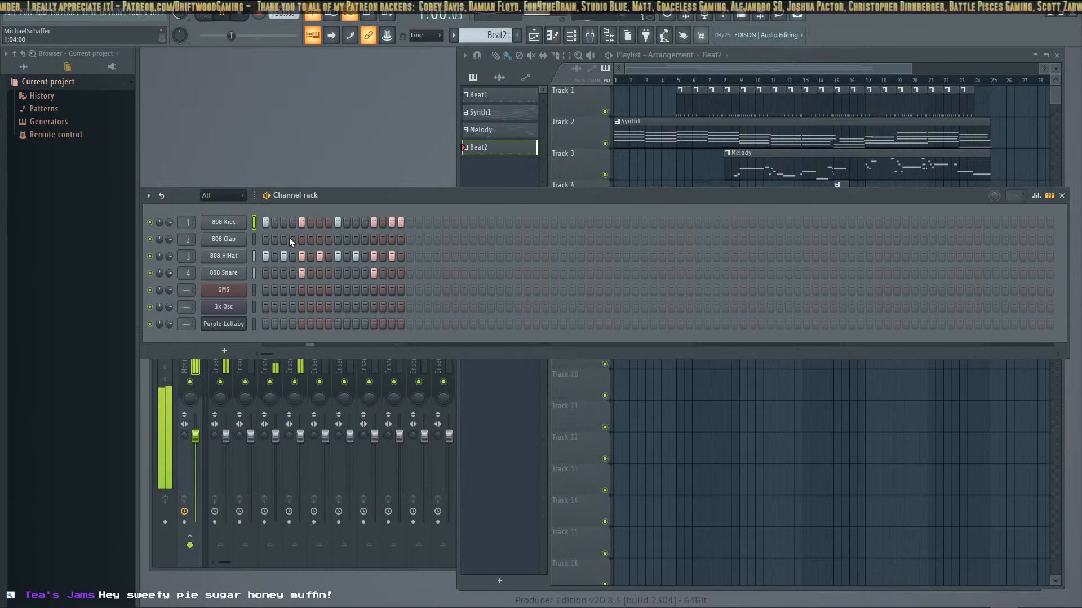
click(374, 239)
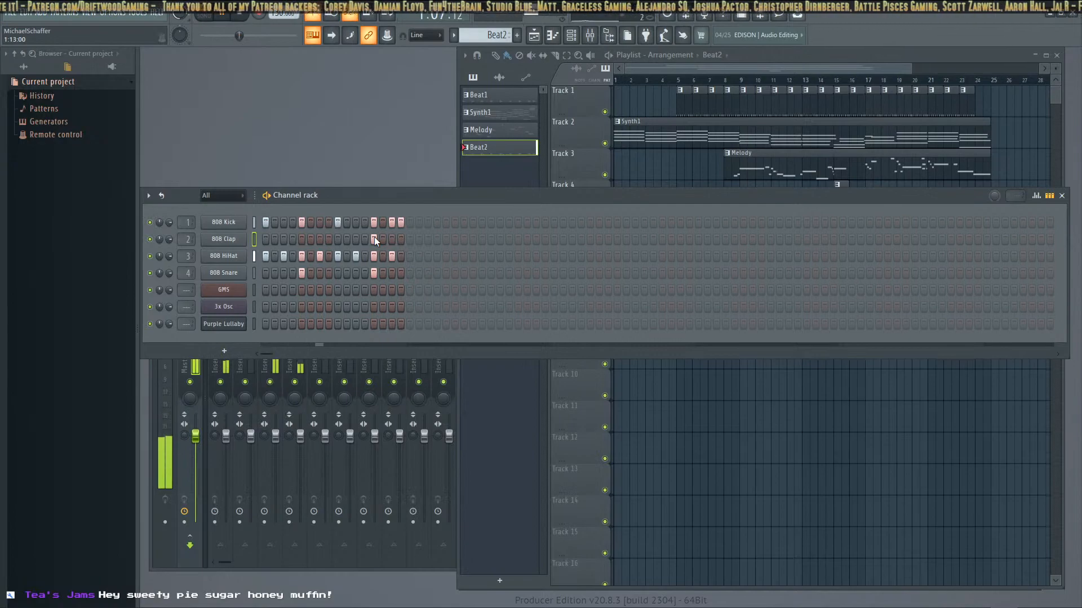
click(302, 239)
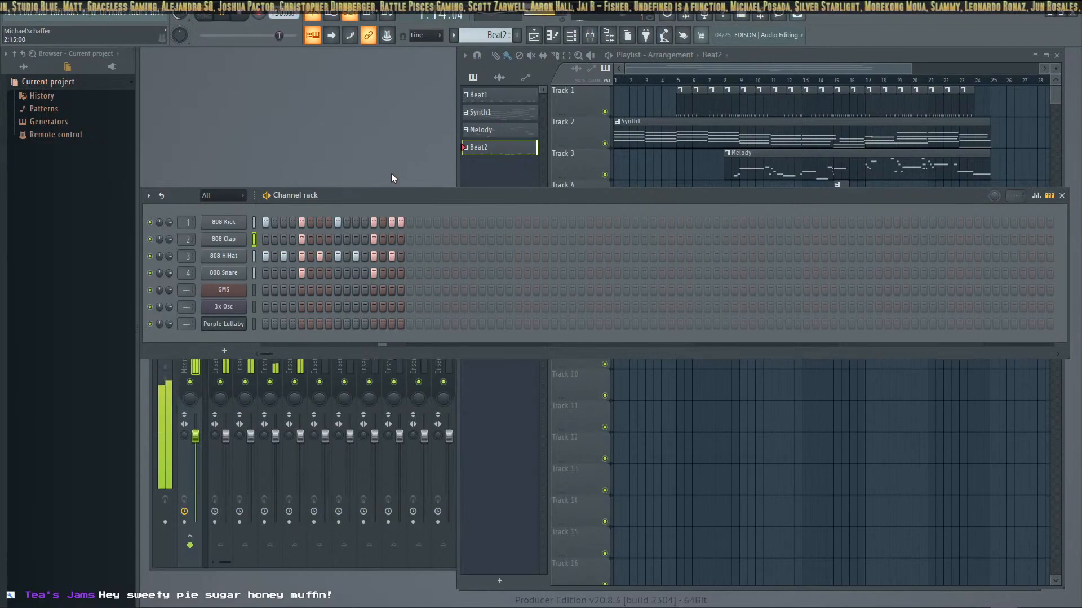
click(242, 14)
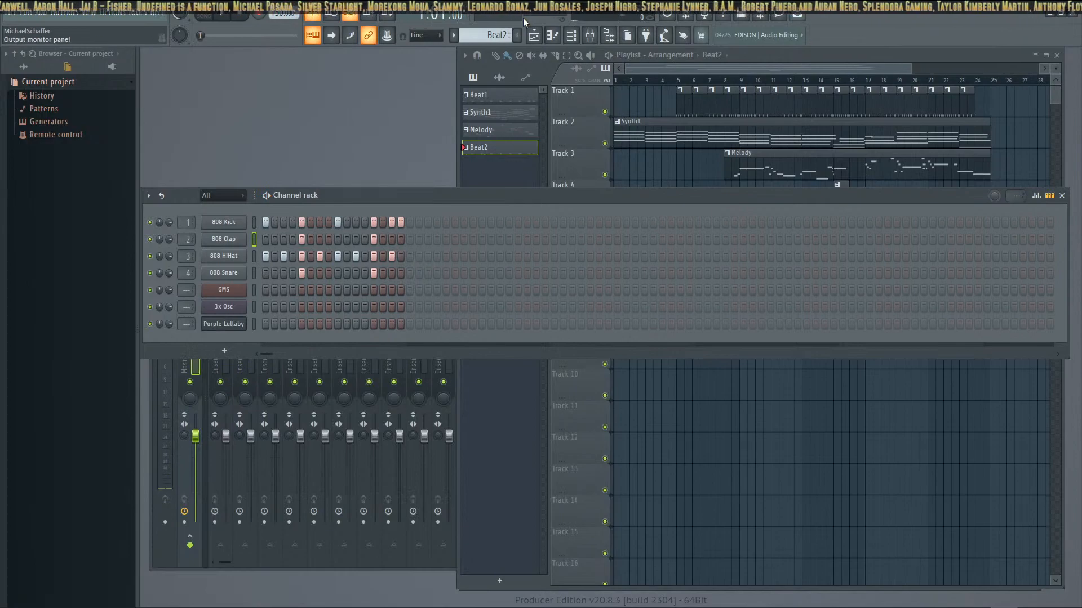
click(225, 14)
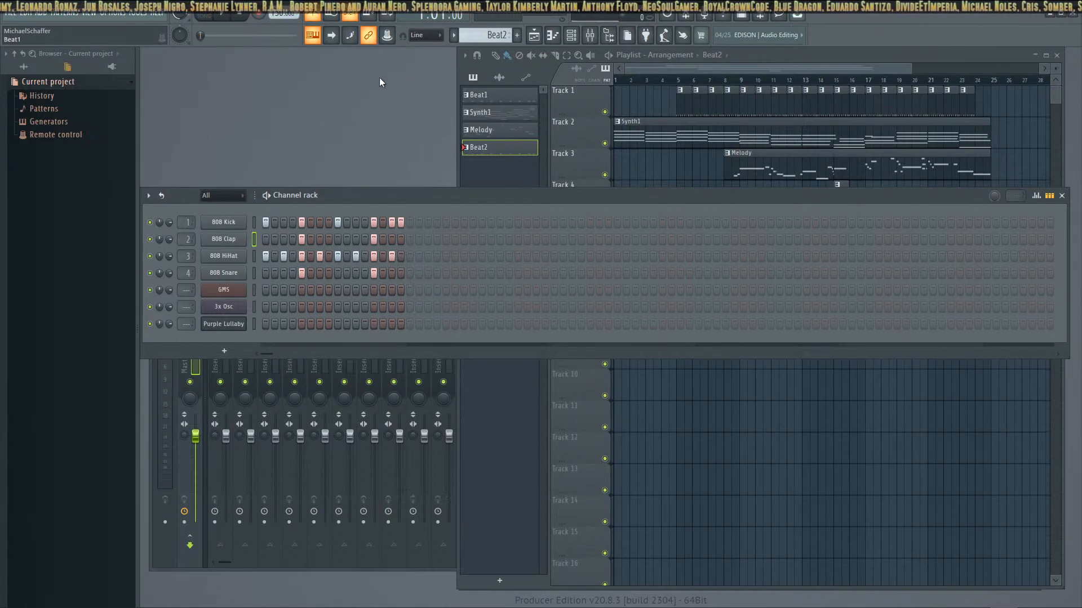
Remove the Beat1 clips from bars 15 to 18 on Track 1 and add Beat2 clips at bars 16, 17 and 18 on Track 4
click(1062, 196)
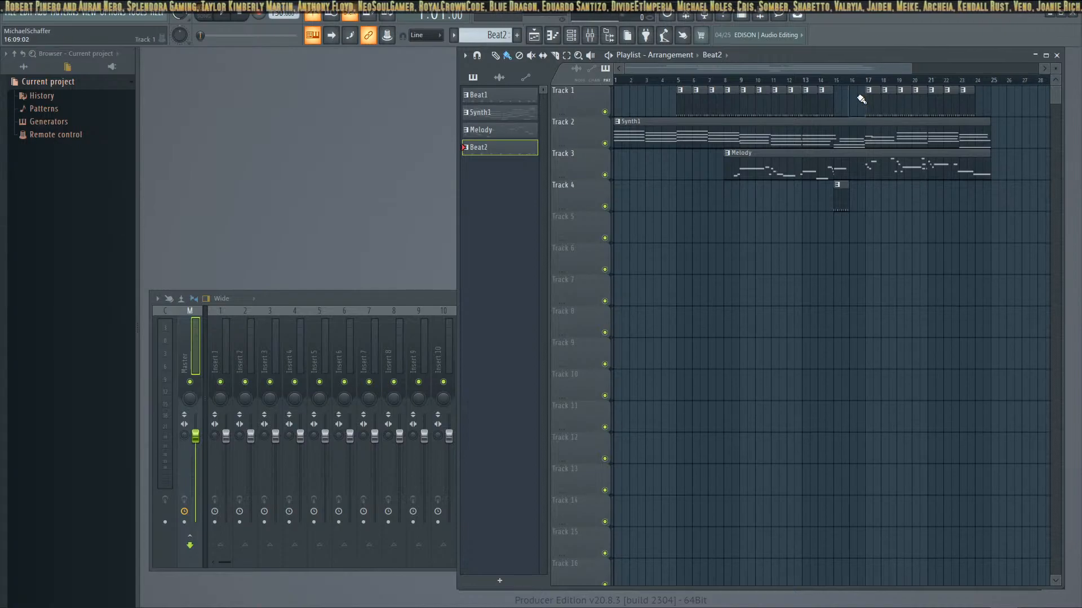
drag(765, 170, 851, 189)
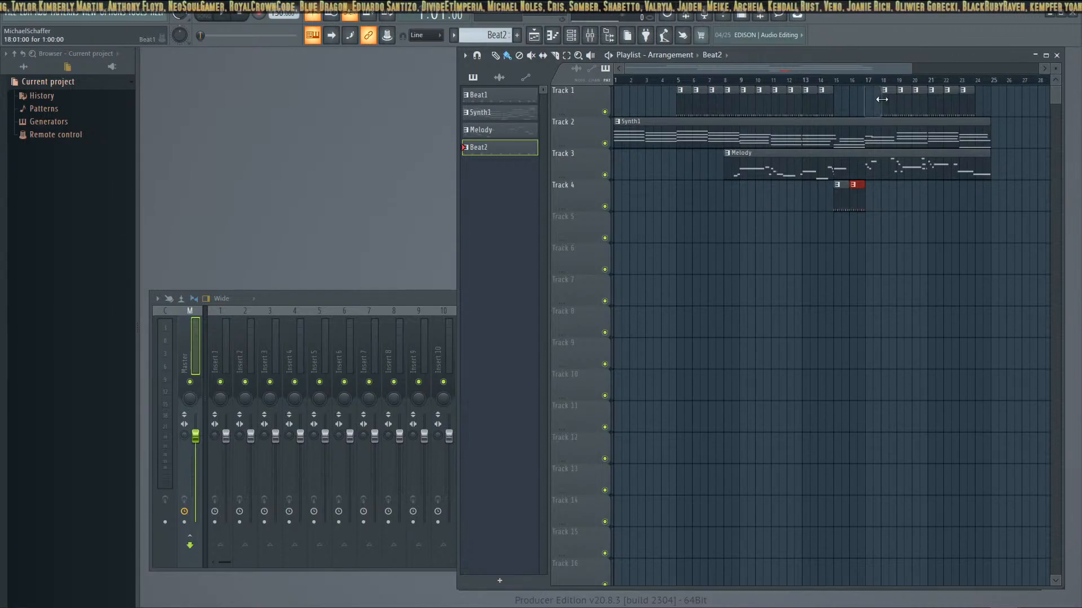
drag(509, 154, 866, 188)
drag(488, 151, 882, 194)
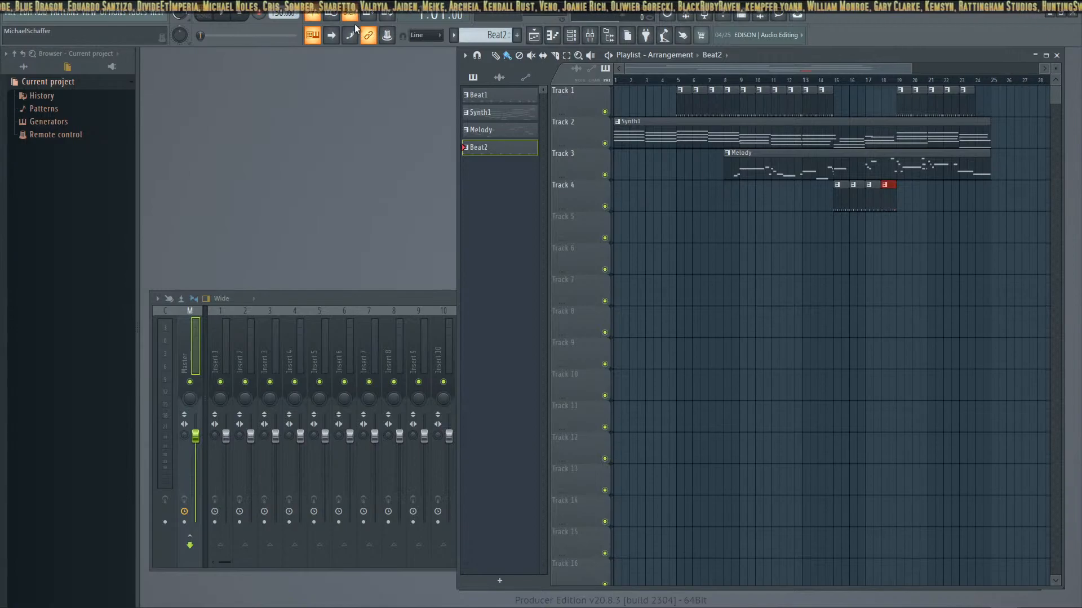
Play the arrangement in song mode while viewing the Melody notes and the Beat1 steps
click(222, 16)
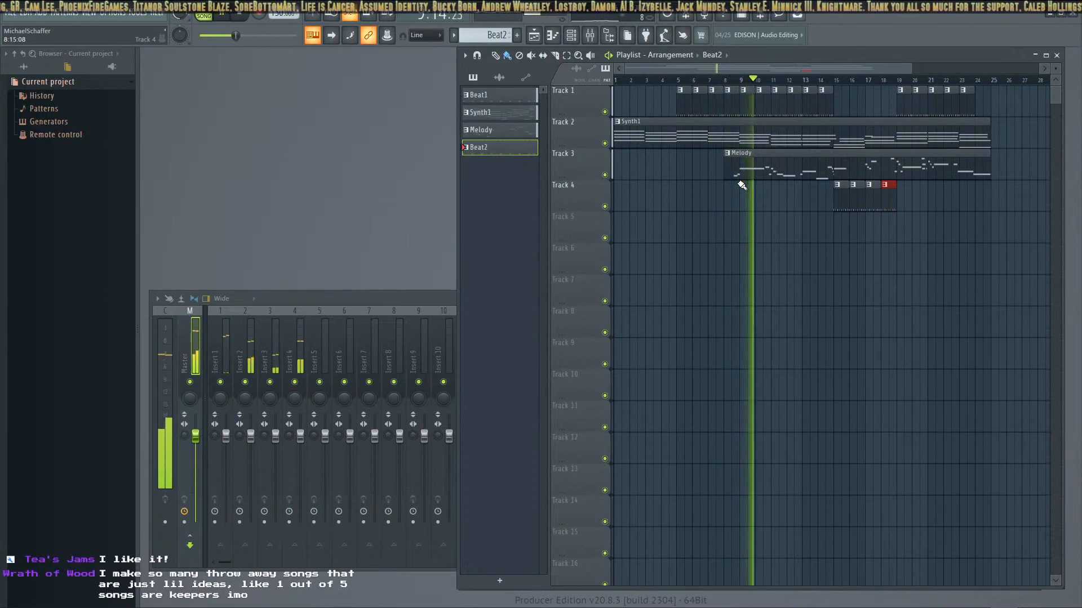
double_click(491, 130)
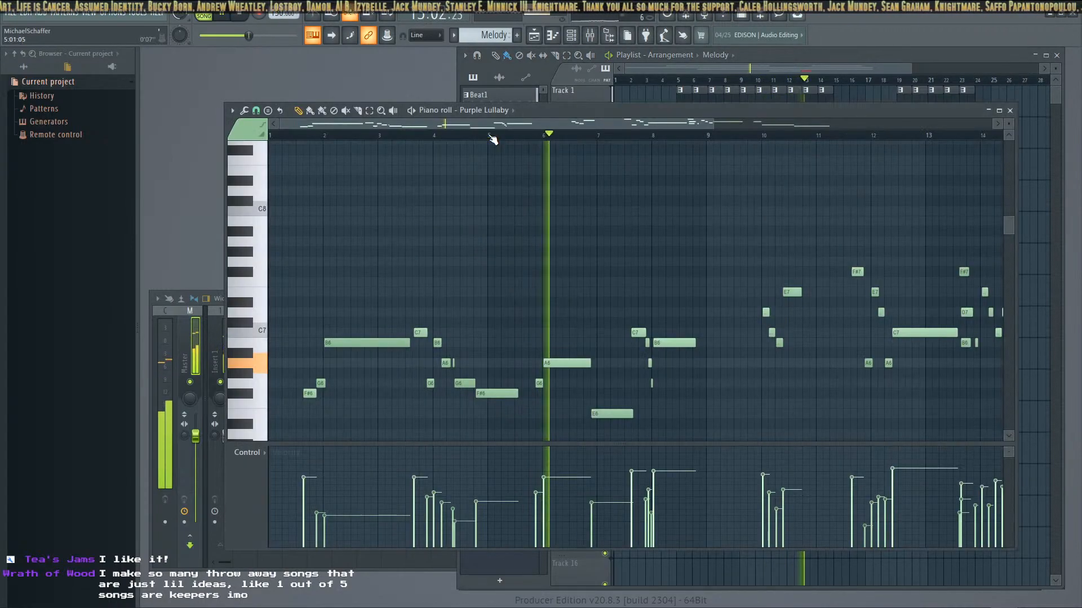
click(1010, 110)
click(501, 97)
double_click(500, 97)
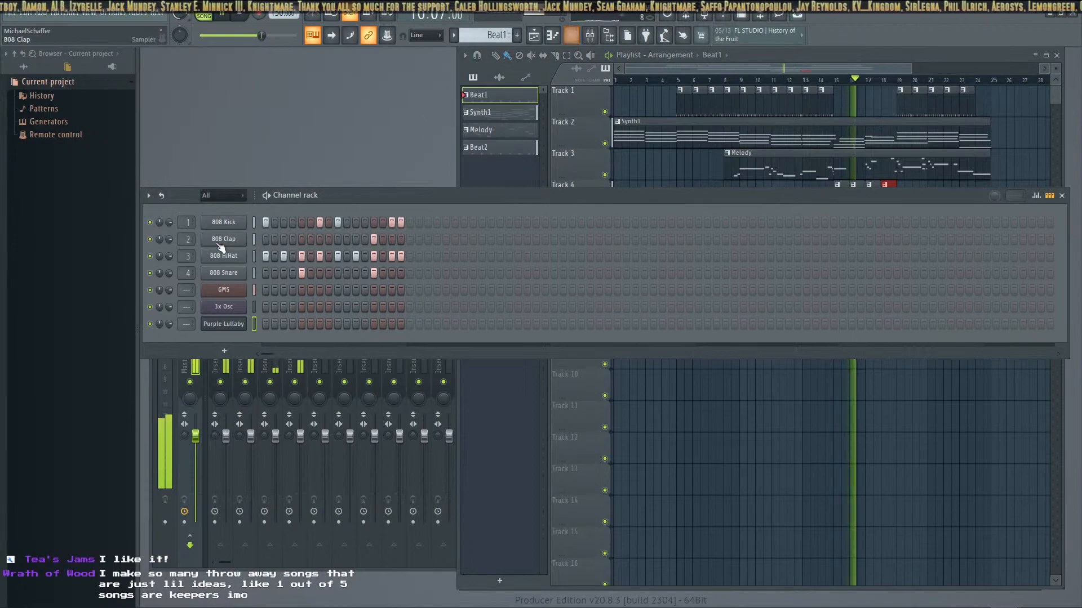
Look over the GMS, 3x Osc and Purple Lullaby instrument settings during playback
click(224, 289)
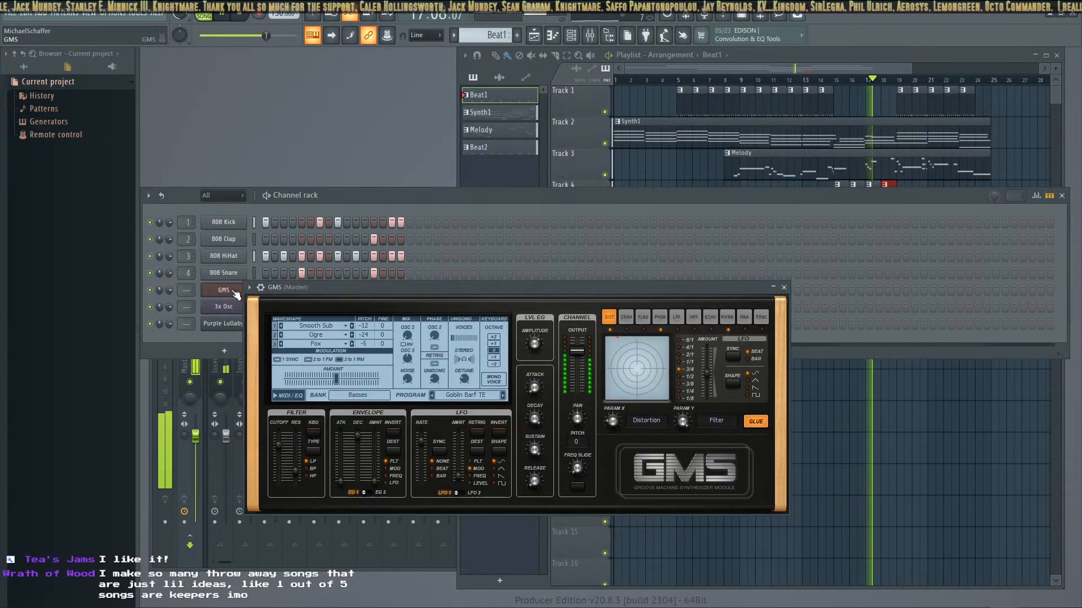
click(783, 287)
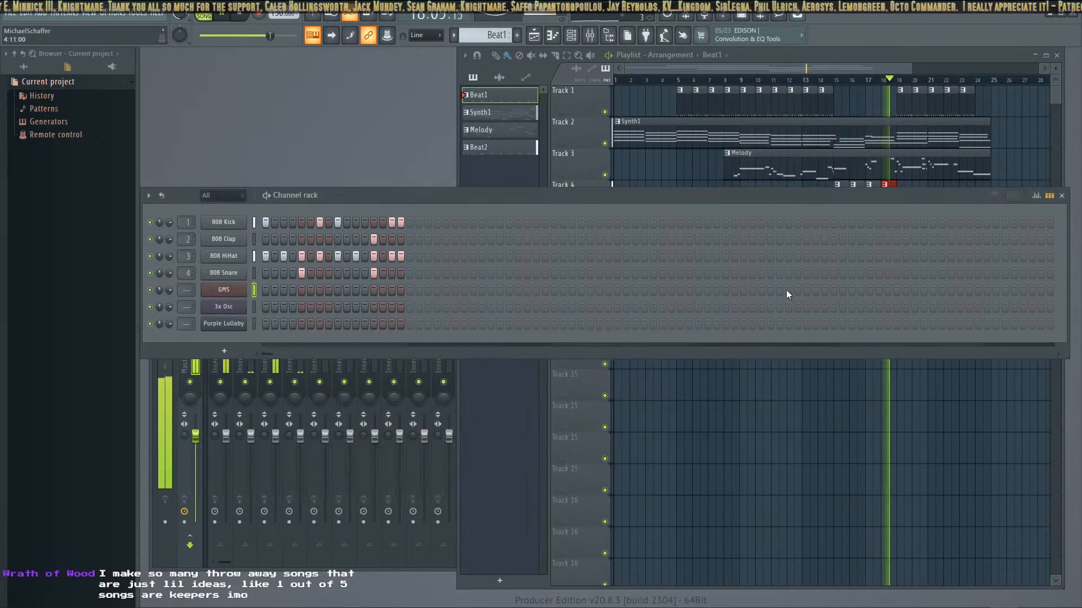
click(239, 304)
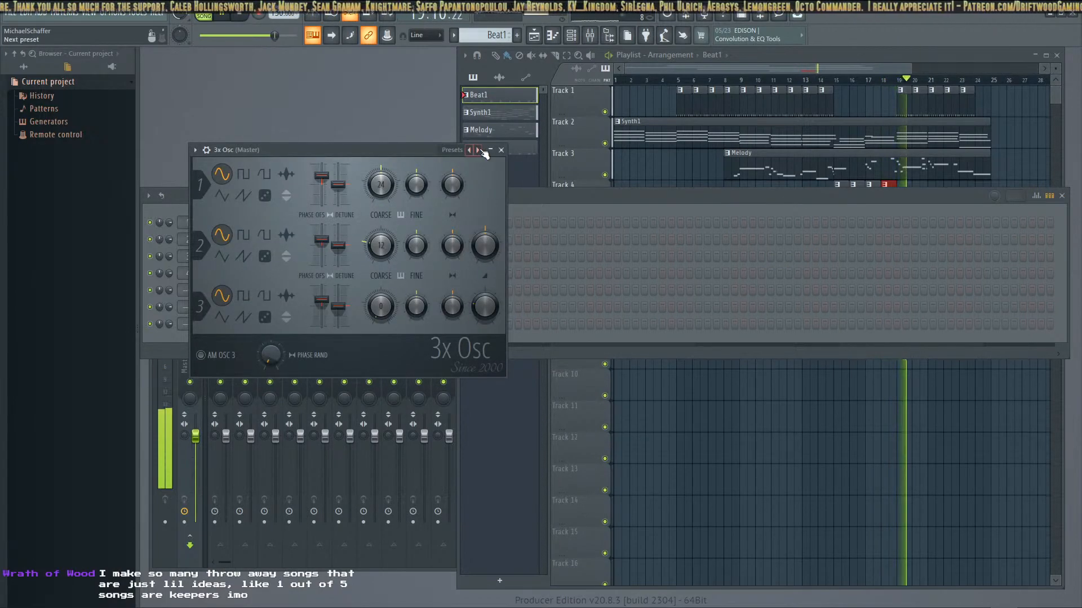
click(501, 149)
click(224, 324)
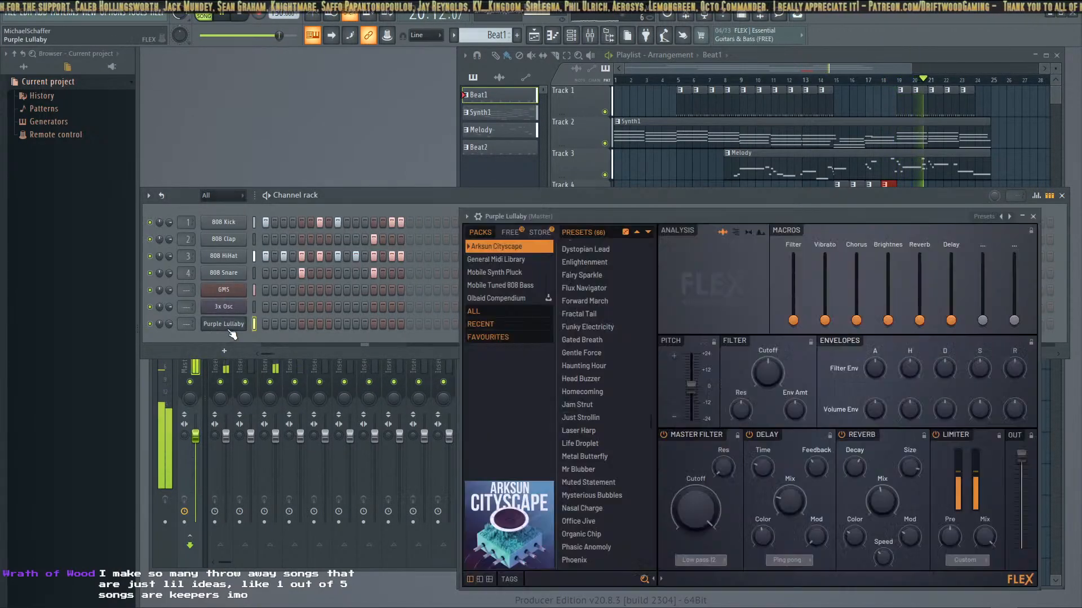
click(1033, 216)
click(1060, 196)
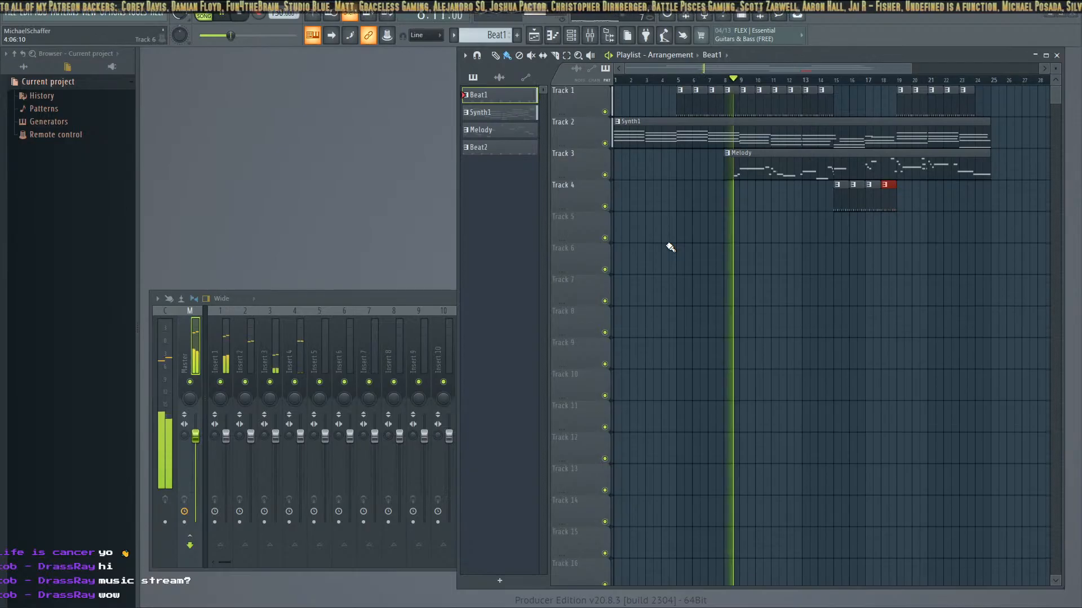
Switch to RPG Maker MZ and review the music types in the database's System 1 settings
key(alt+Tab)
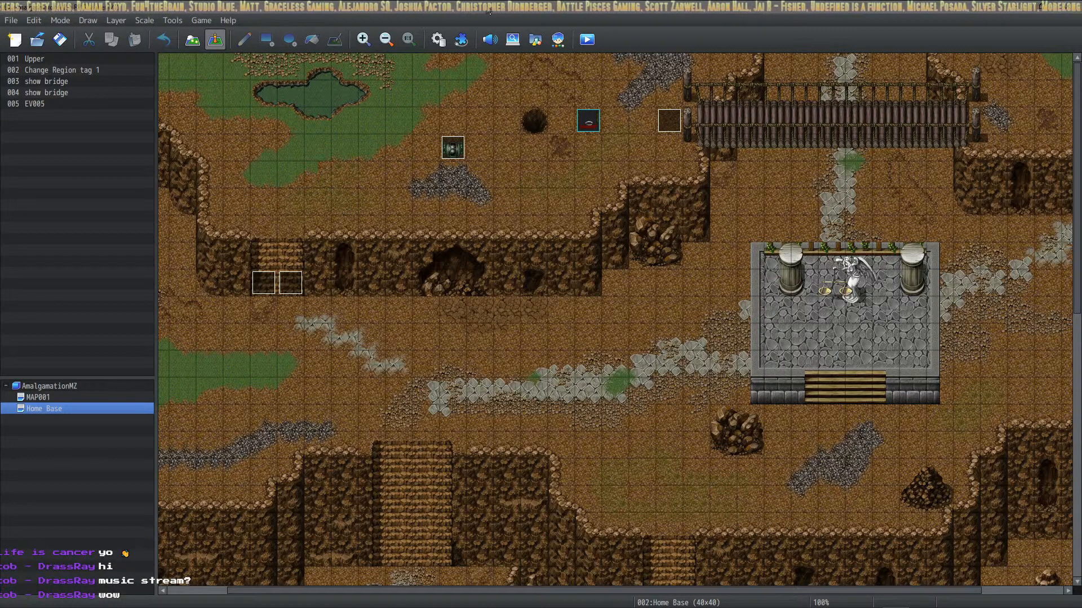
click(454, 41)
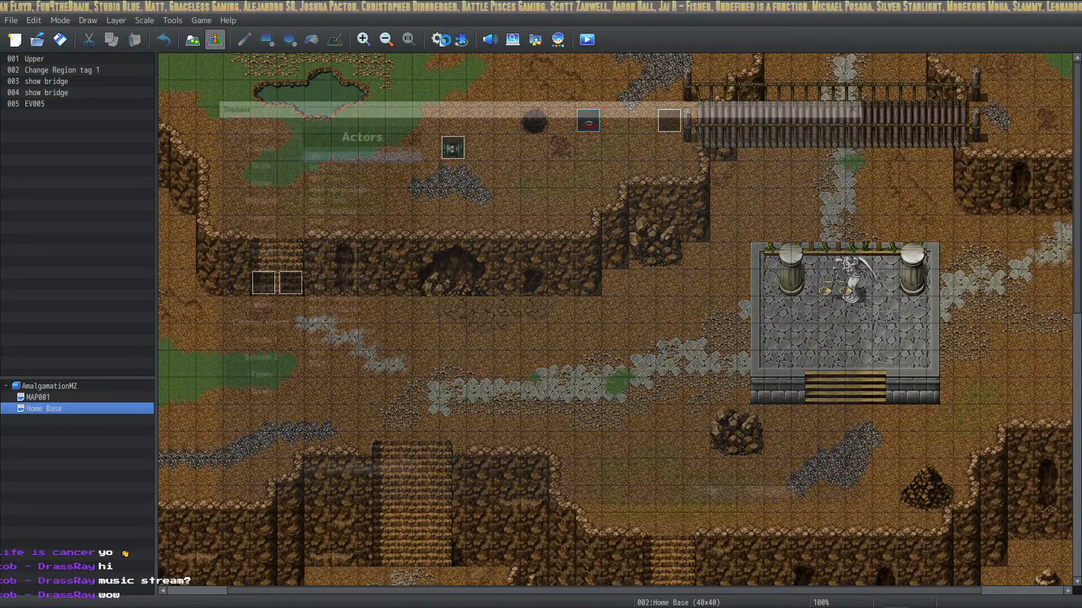
click(256, 348)
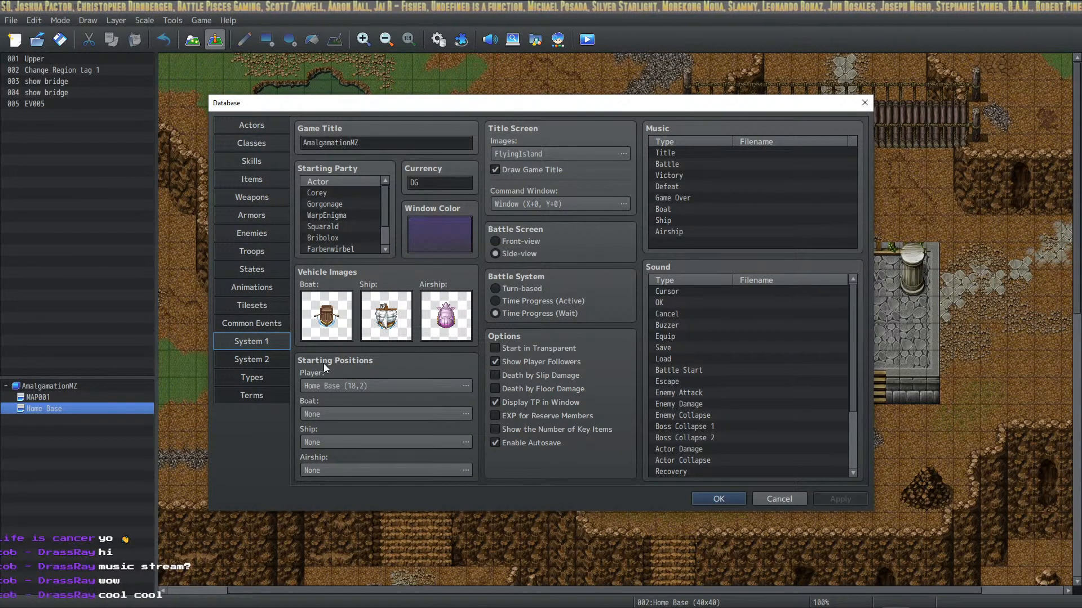
drag(687, 156, 704, 172)
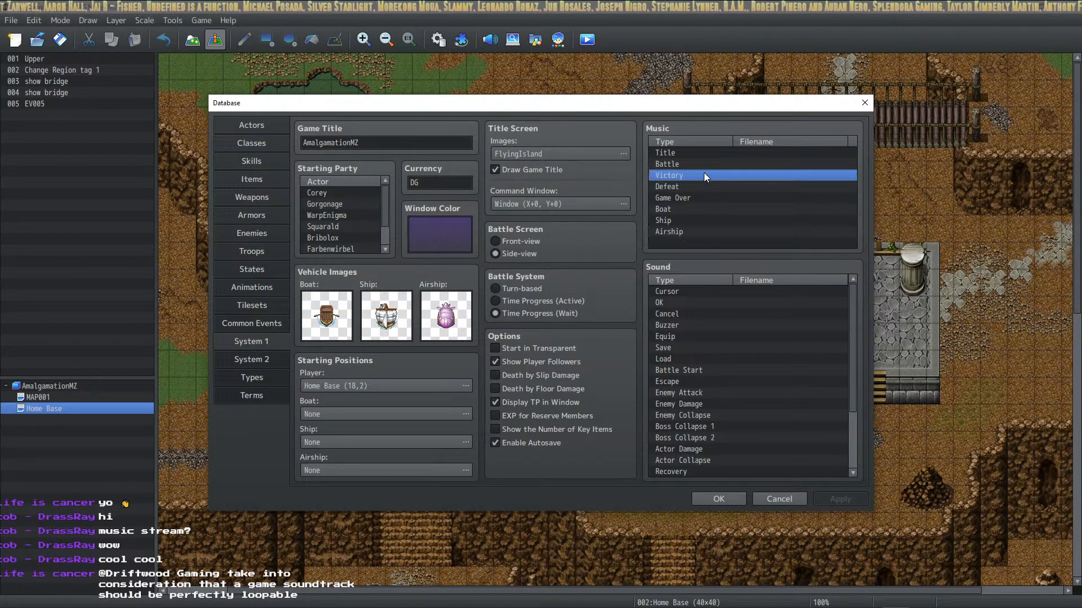
Look through the database's list of system sound types and close the database
scroll(705, 307, down, 3)
click(767, 381)
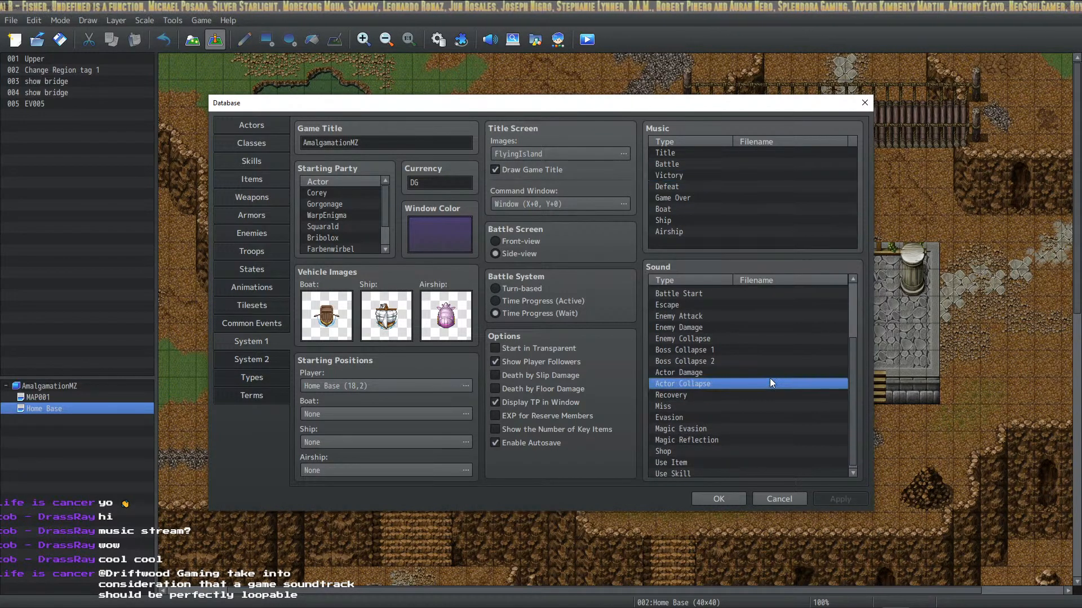
scroll(766, 377, up, 3)
click(745, 304)
scroll(745, 338, down, 3)
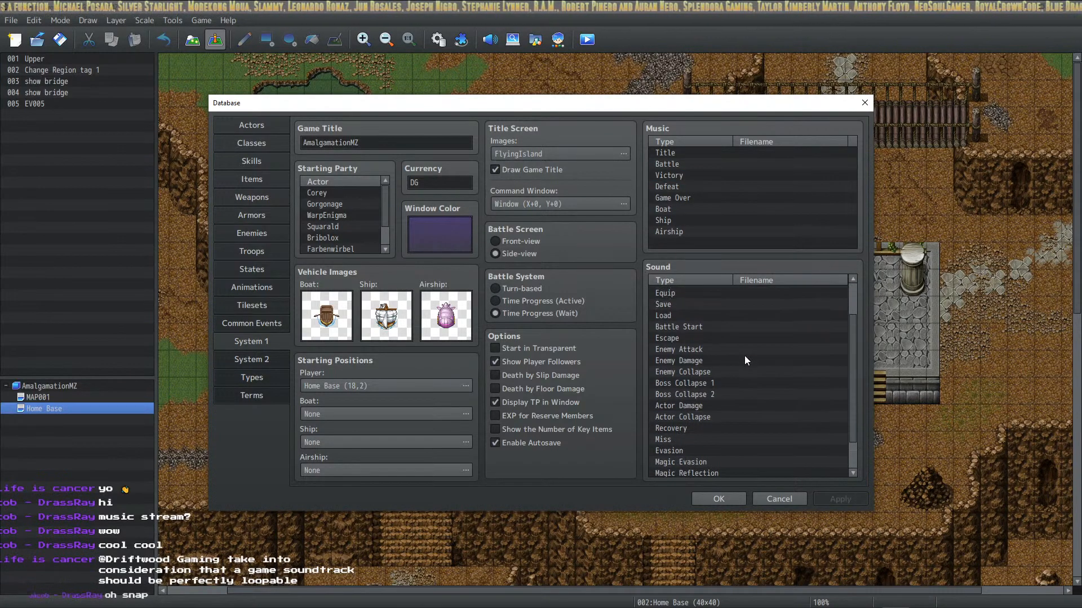
scroll(724, 345, up, 3)
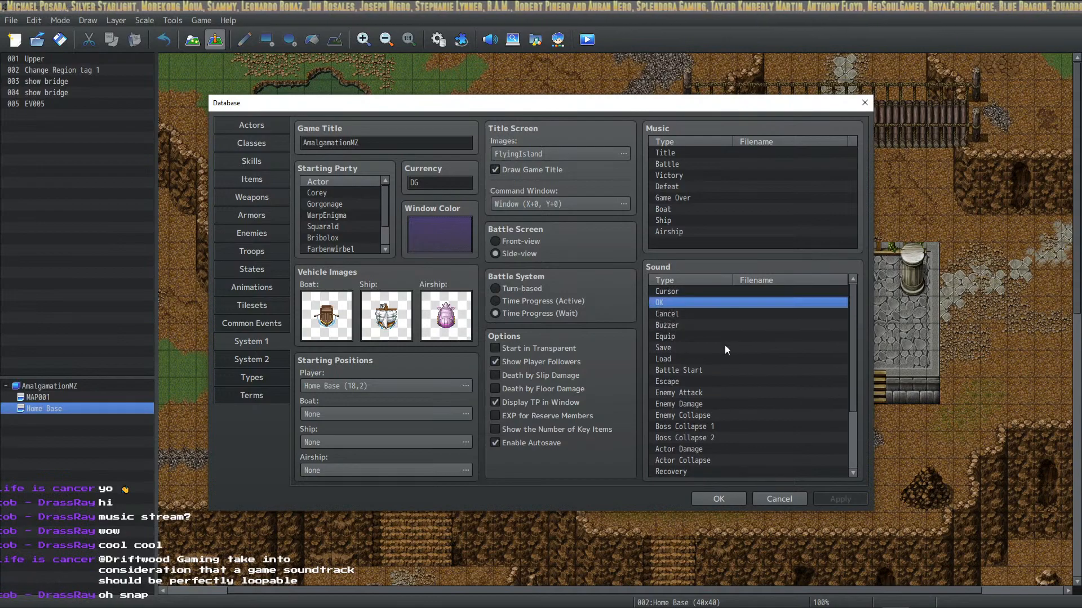
click(714, 500)
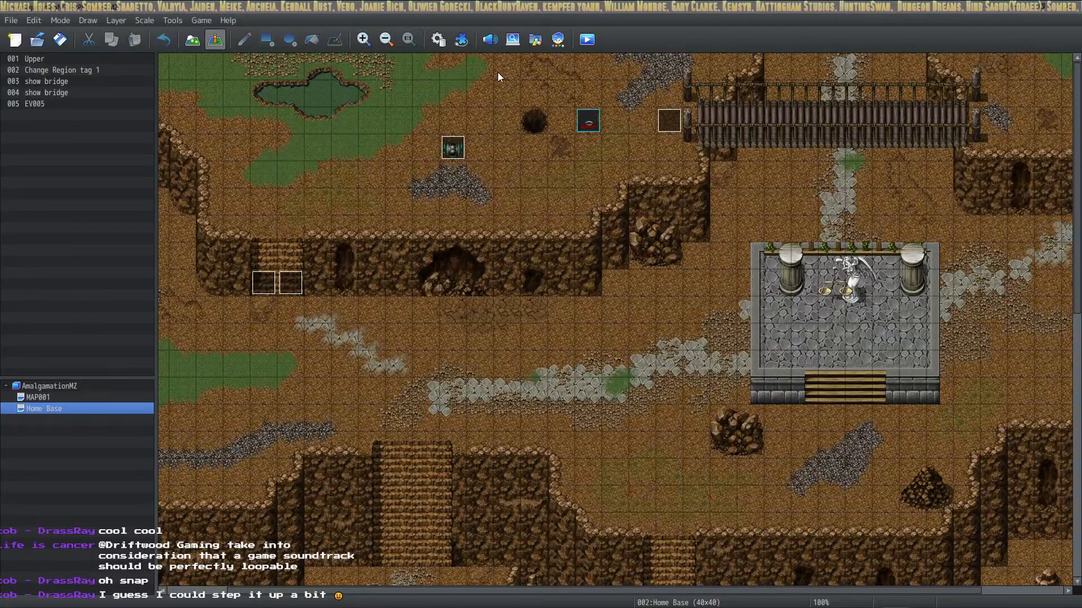
Return to FL Studio, listen to the arrangement and stop its playback
key(alt+Tab)
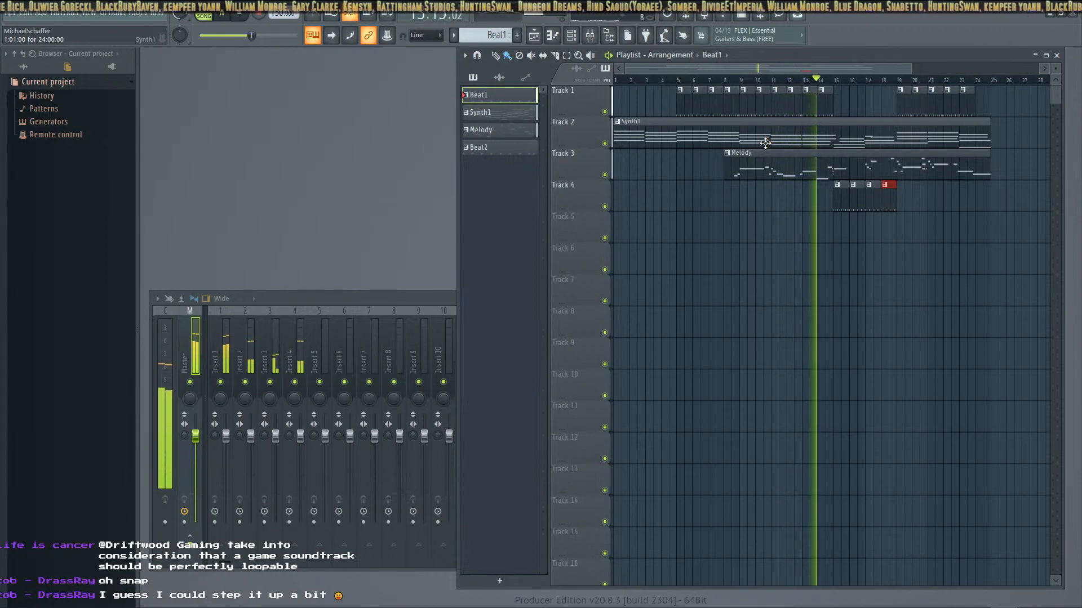
key(alt+Tab)
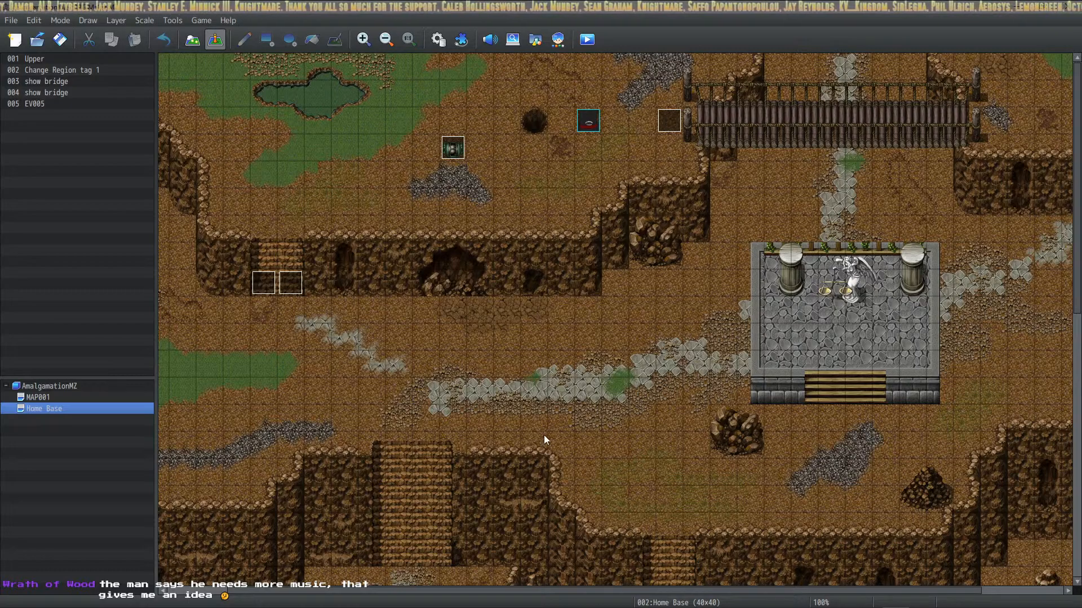
key(alt+Tab)
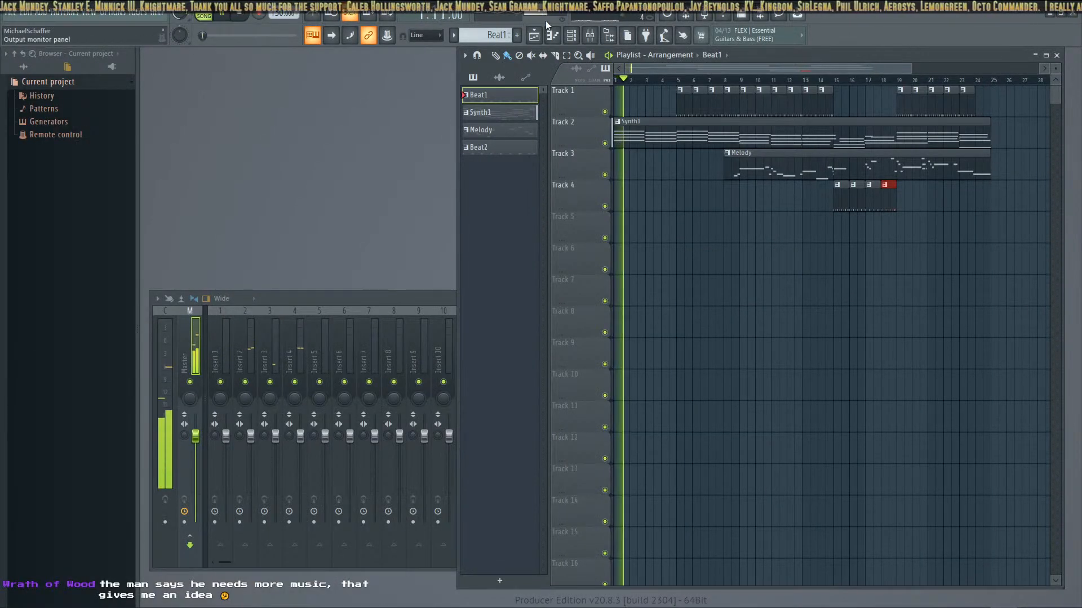
key(space)
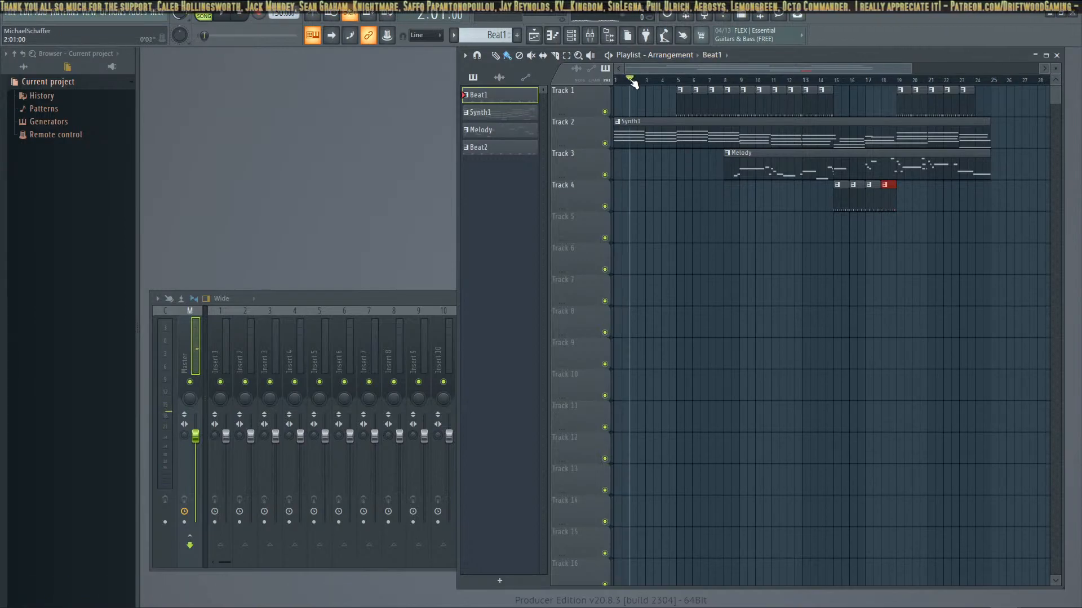
scroll(966, 145, down, 5)
scroll(970, 145, up, 5)
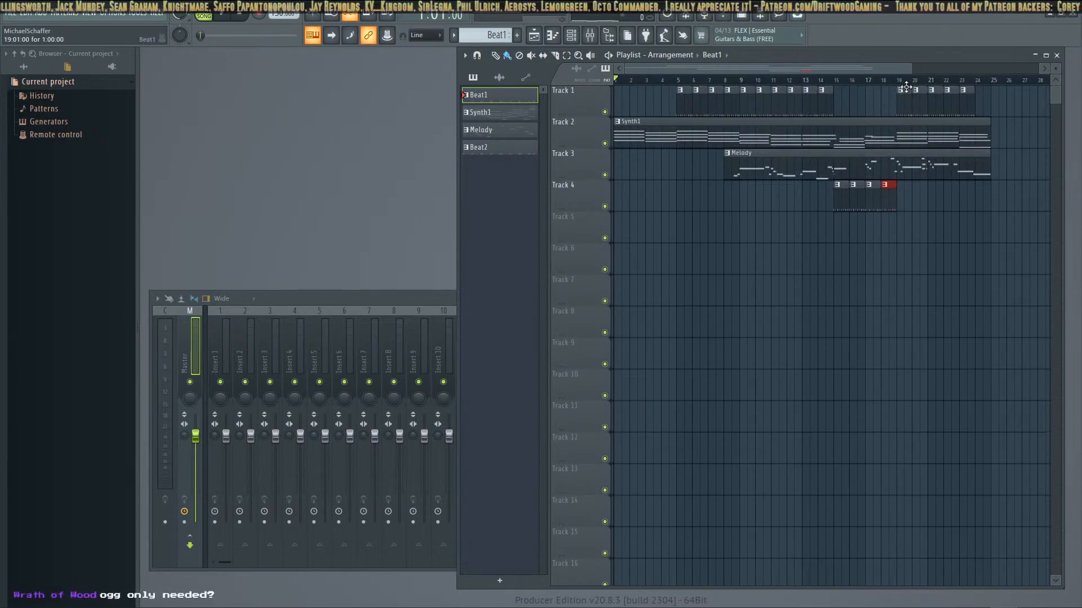
drag(887, 67, 737, 73)
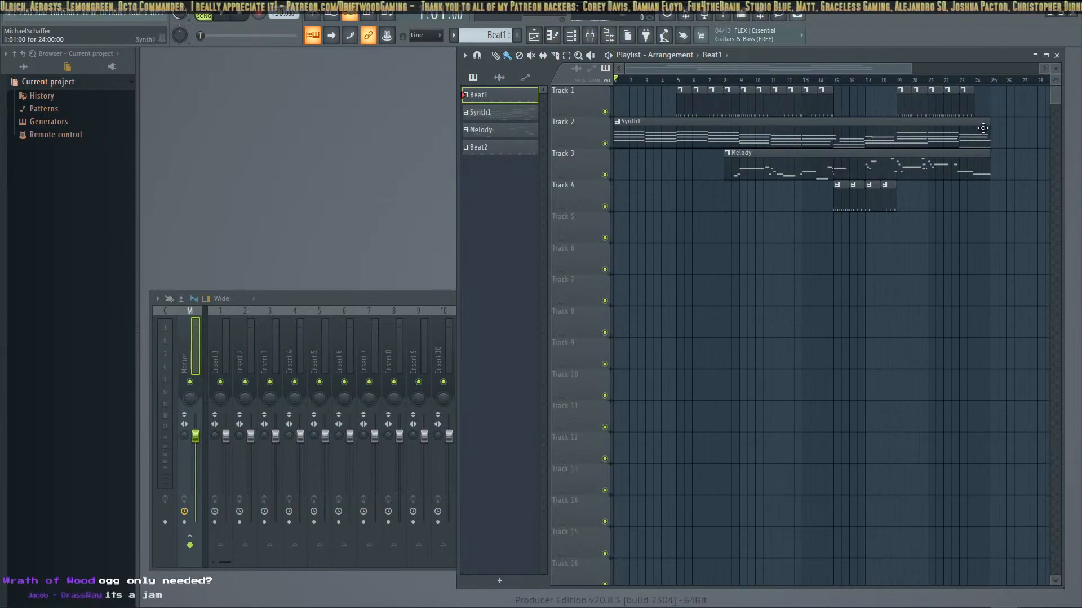
Start exporting the song as an OGG file and move the save dialog clear of the screen edge
click(10, 12)
mouse_move(48, 112)
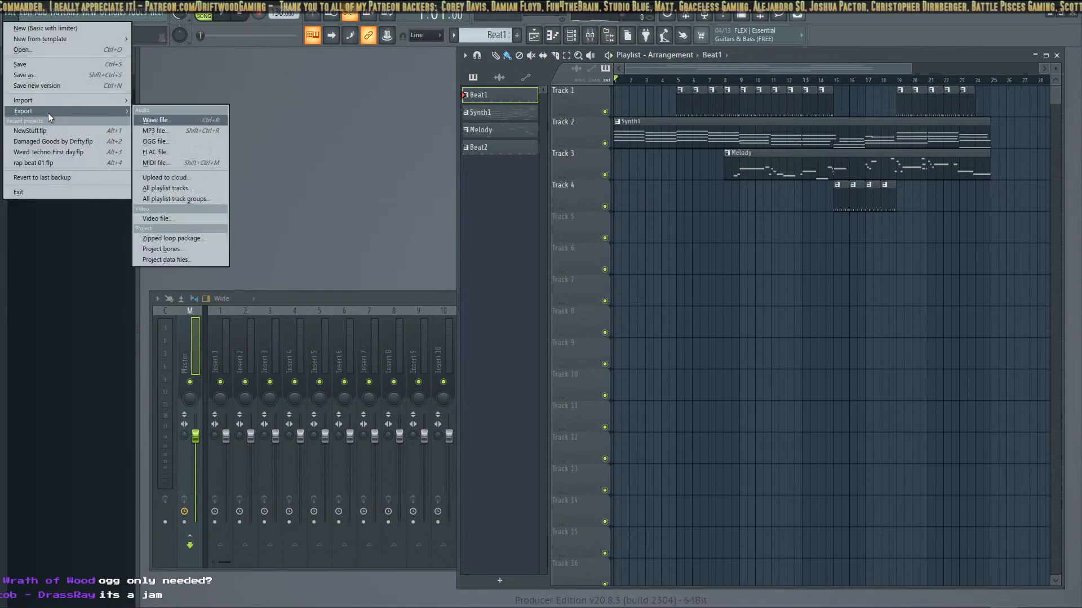
click(179, 141)
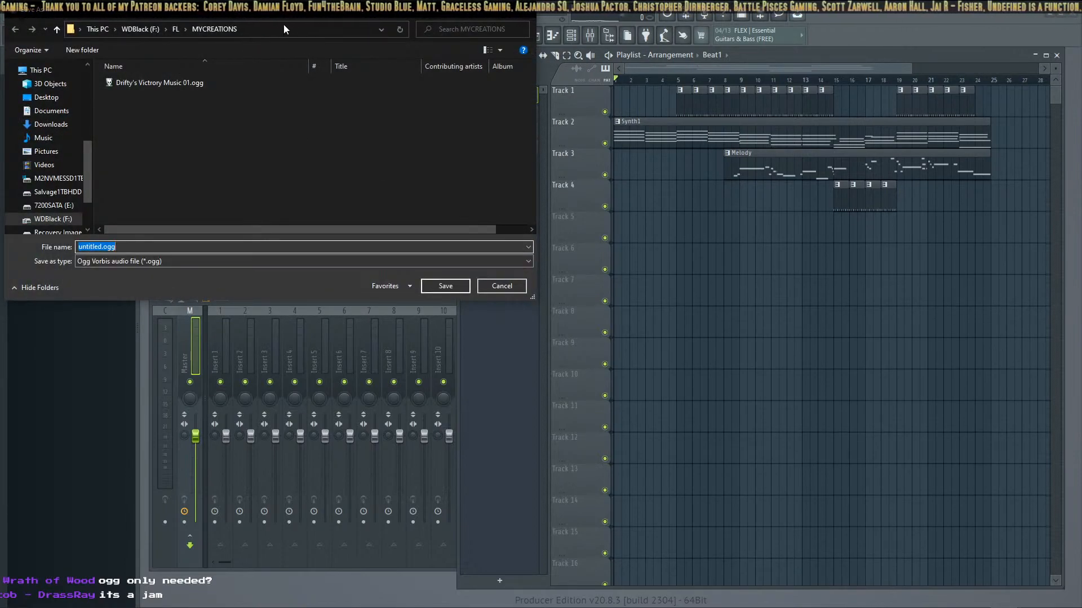
drag(289, 12, 501, 166)
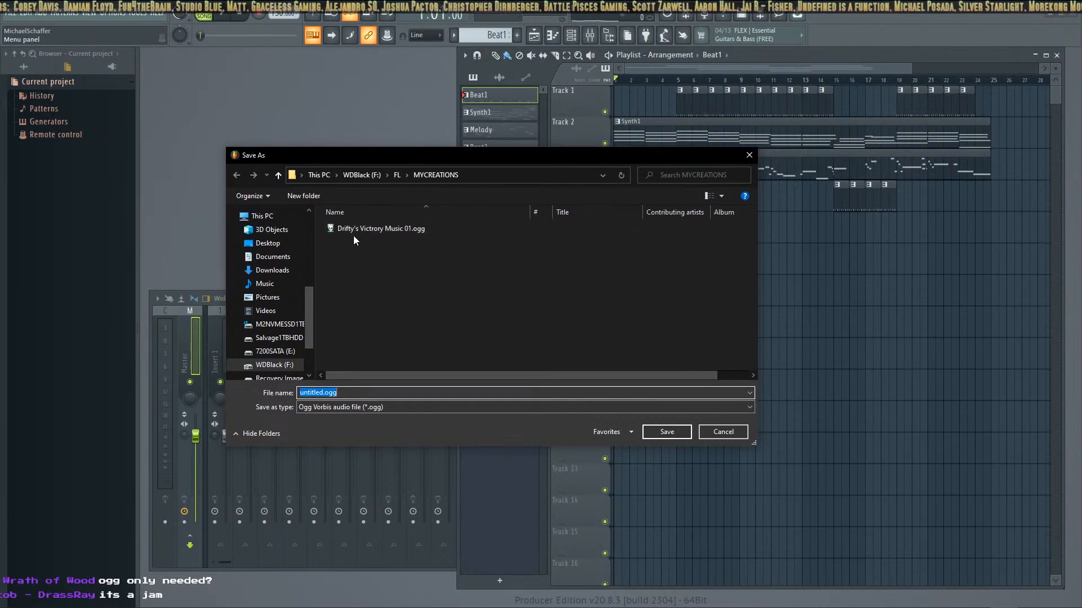
Name the exported file Drifty's Random Cutscene 01.ogg and save it in the MYCREATIONS folder
double_click(317, 393)
text(Drifty's)
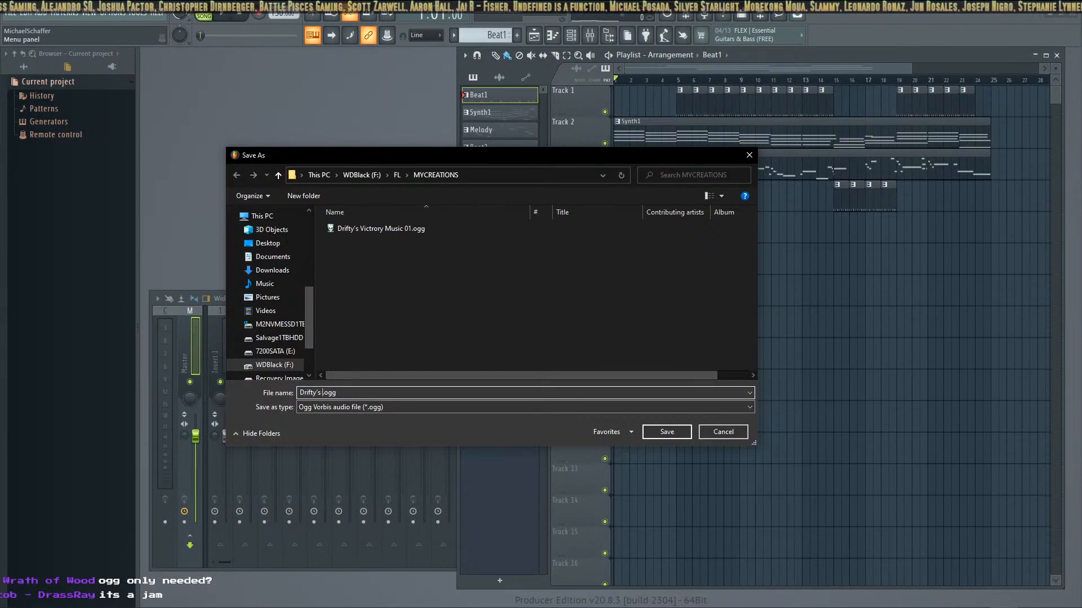
key(BackSpace)
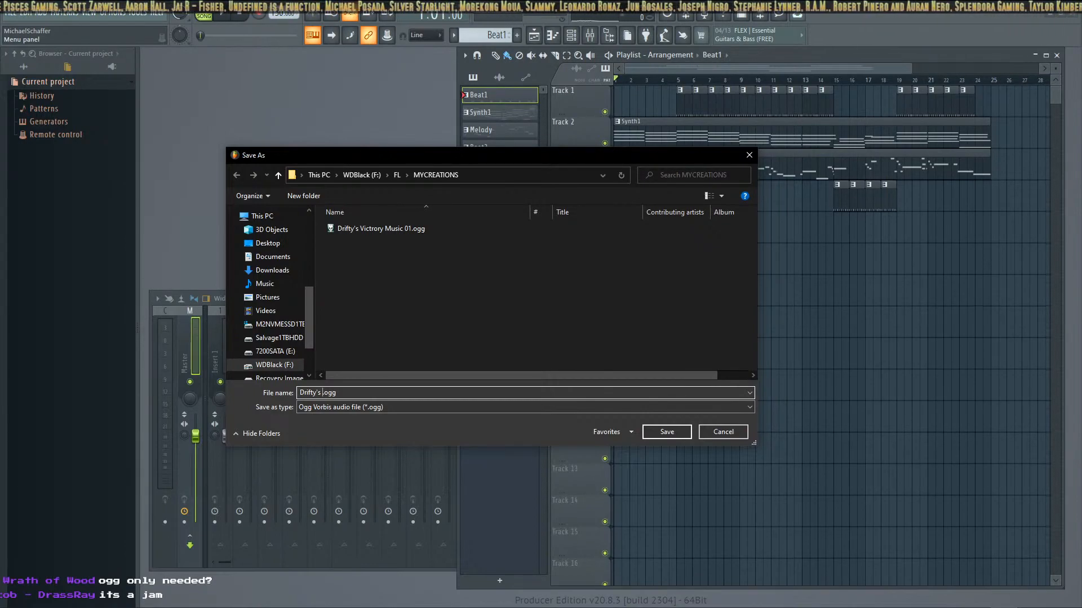
text(Random Cutscene01)
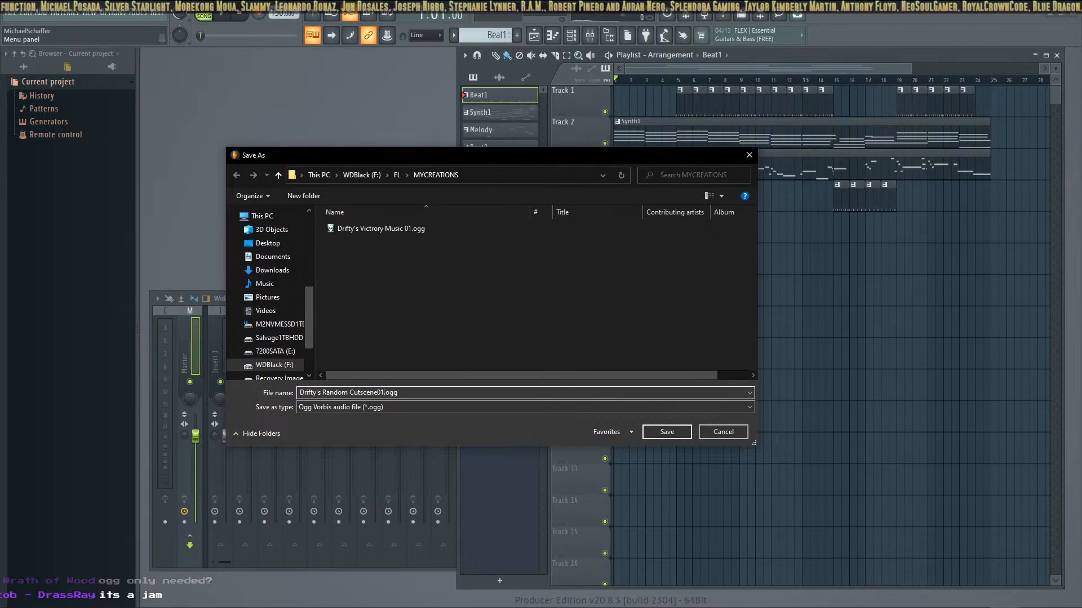
key(Left)
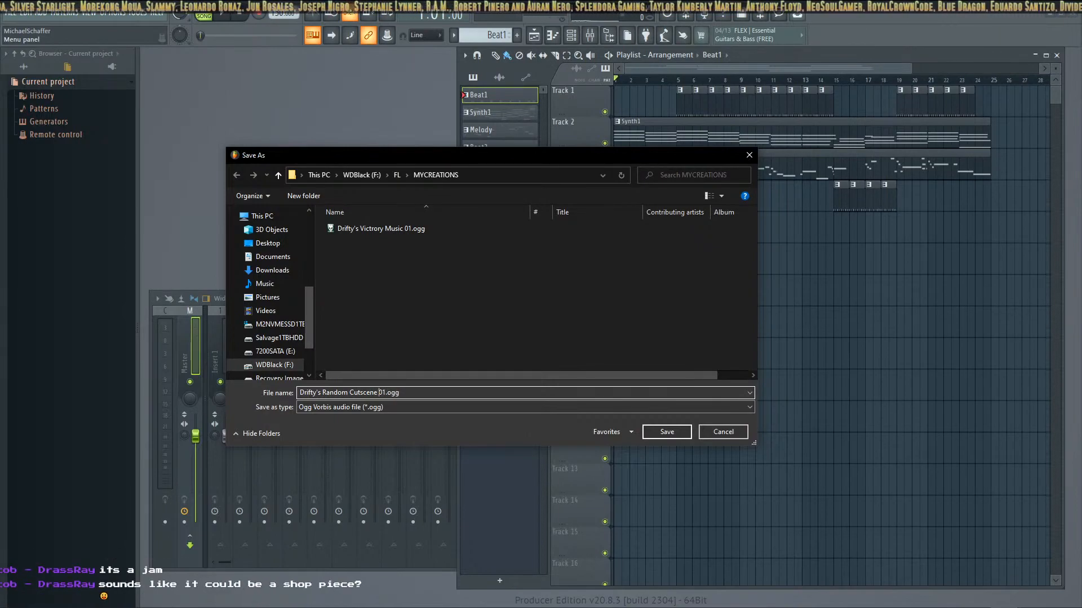
click(659, 434)
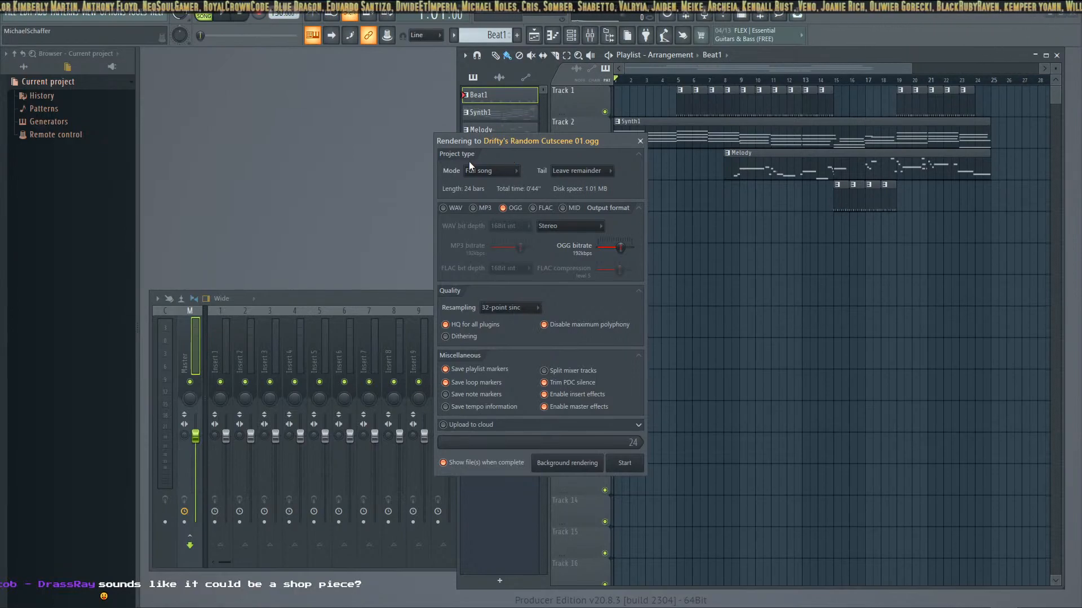
Render the full song to OGG with the tail set to Cut remainder
click(510, 172)
click(509, 171)
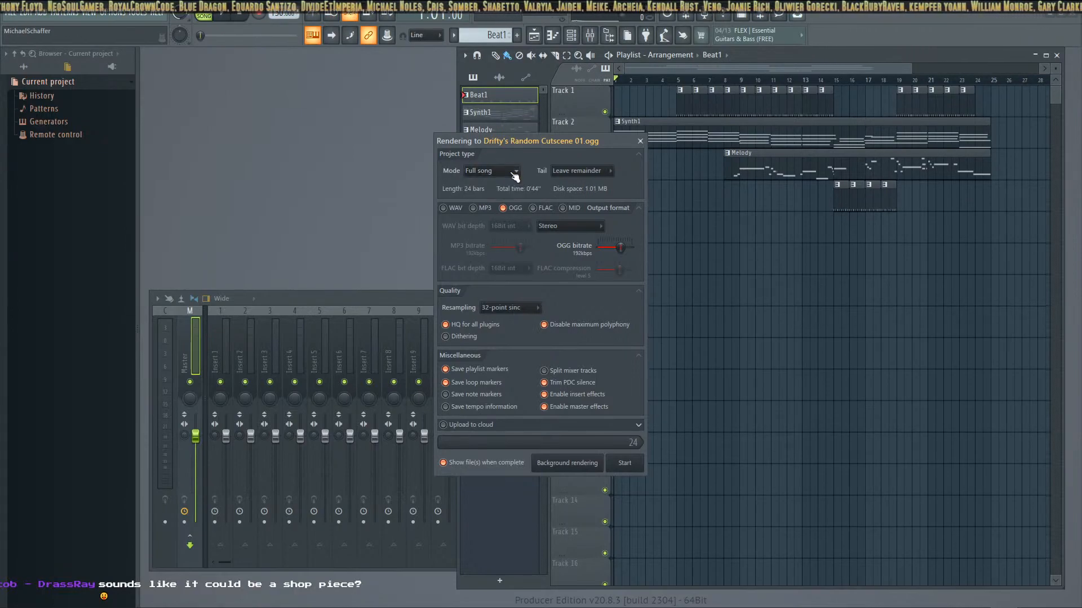
click(602, 175)
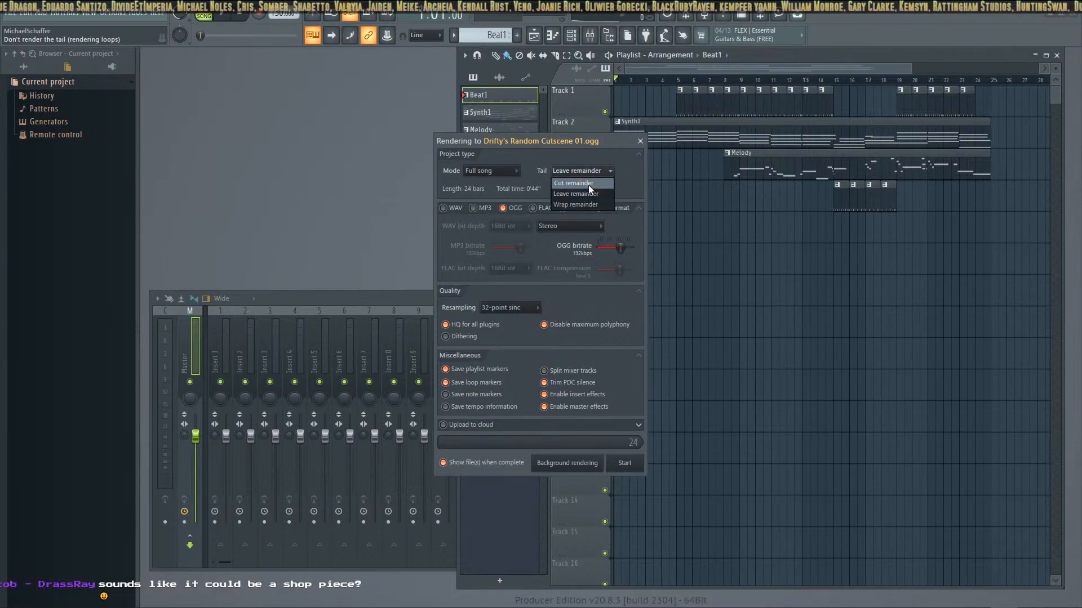
click(588, 185)
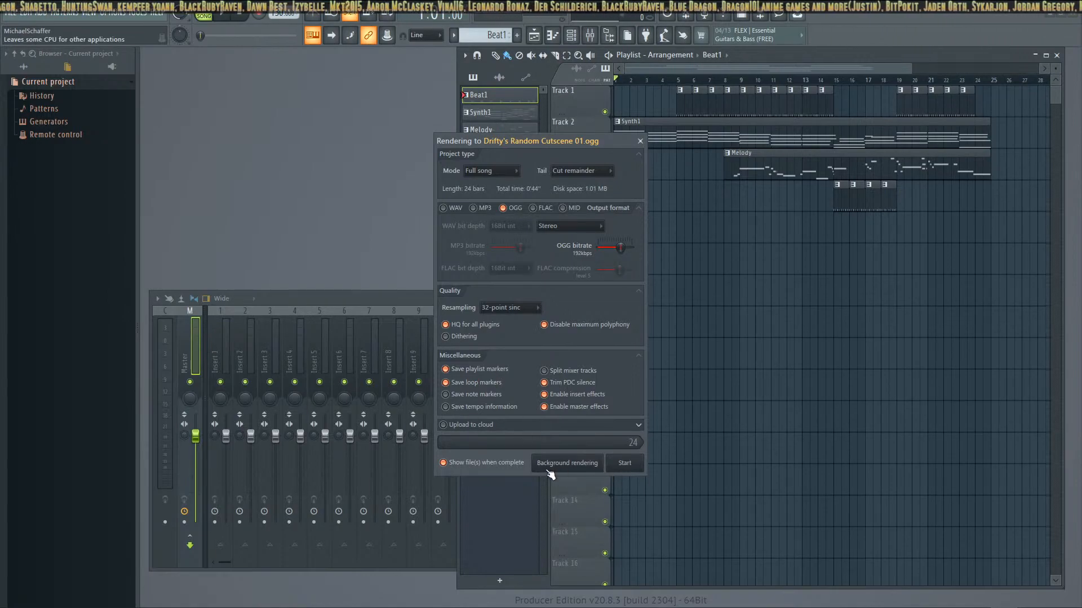
click(622, 462)
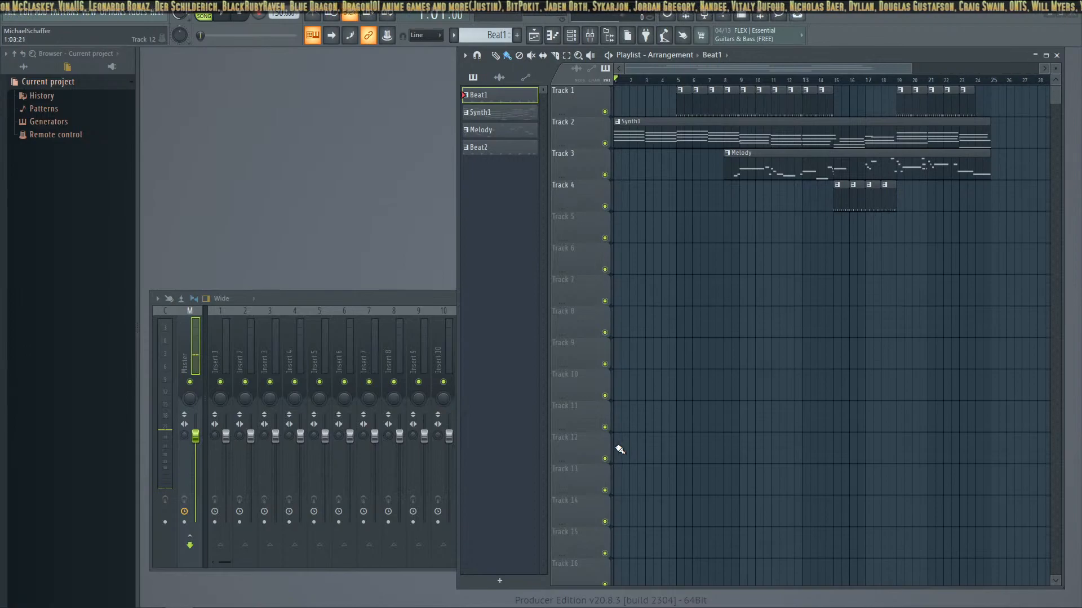
Bring up the MYCREATIONS folder together with foobar2000's MZ OST playlist
drag(498, 607, 571, 198)
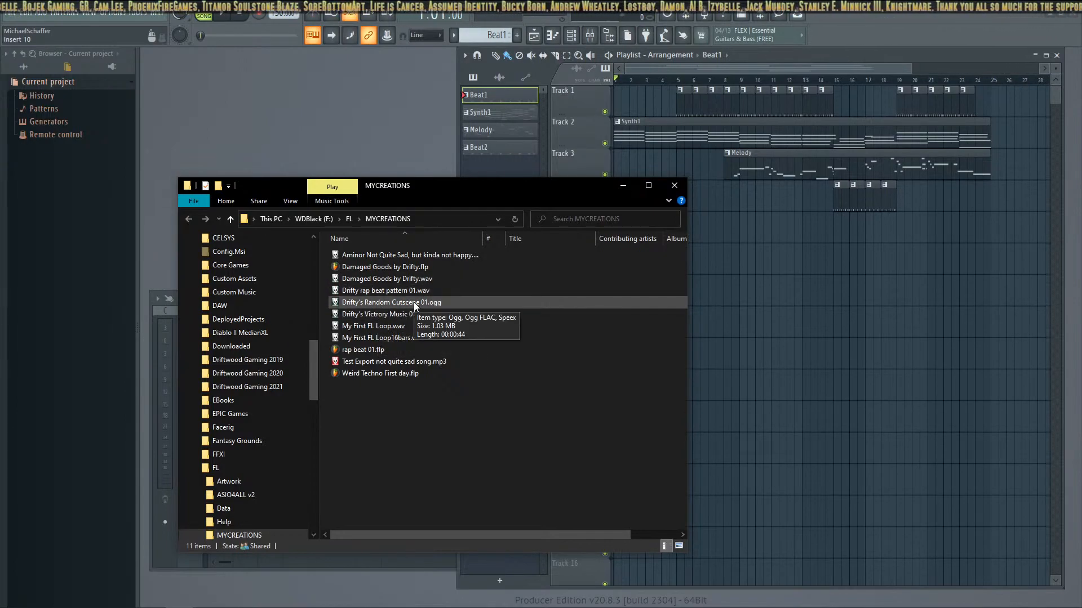
click(757, 607)
drag(652, 181, 780, 235)
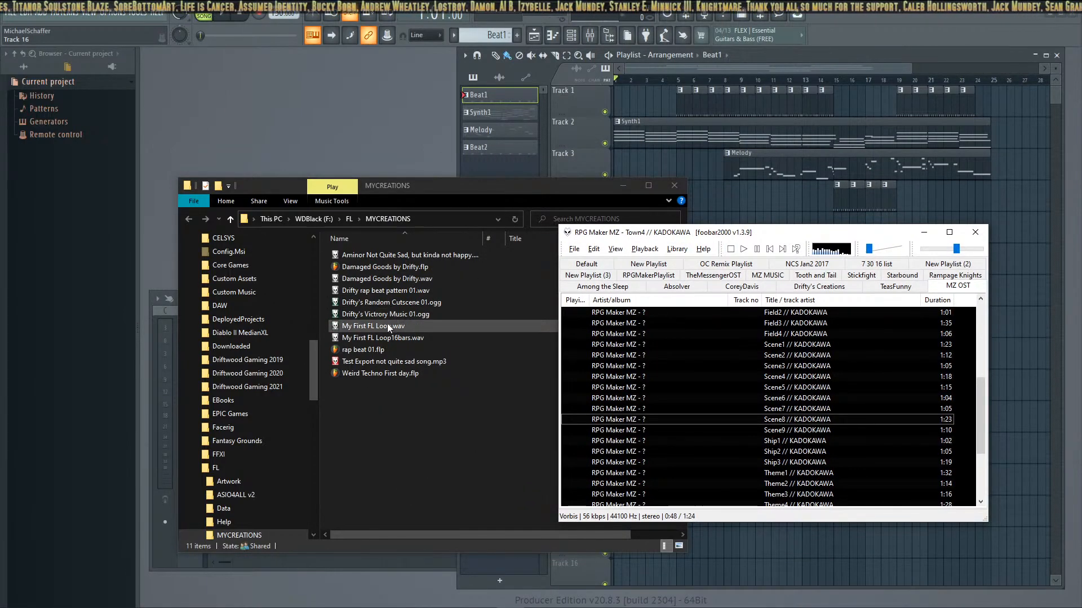
scroll(643, 388, up, 5)
scroll(643, 388, down, 8)
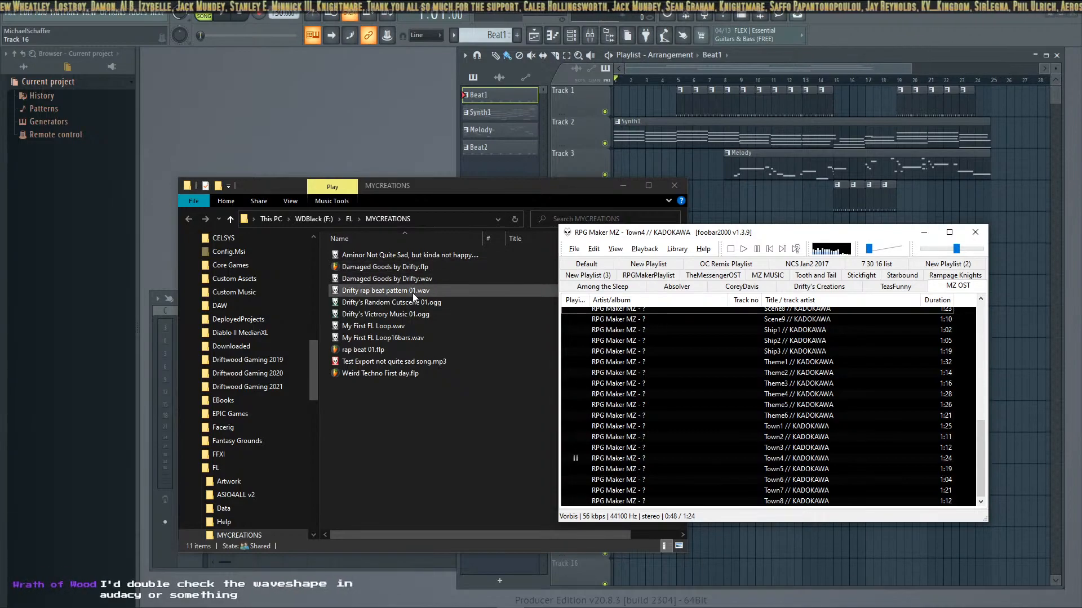
Add Drifty's Random Cutscene 01.ogg to the MZ OST playlist, play it at a raised volume, then pause and lower the volume
drag(413, 304, 637, 364)
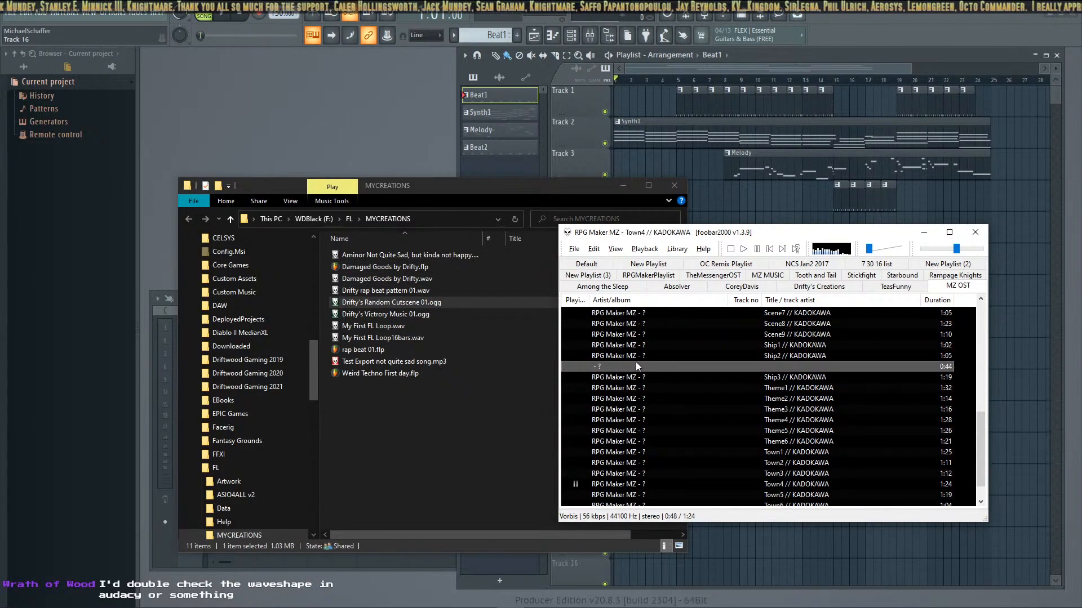
double_click(634, 365)
drag(874, 252, 895, 251)
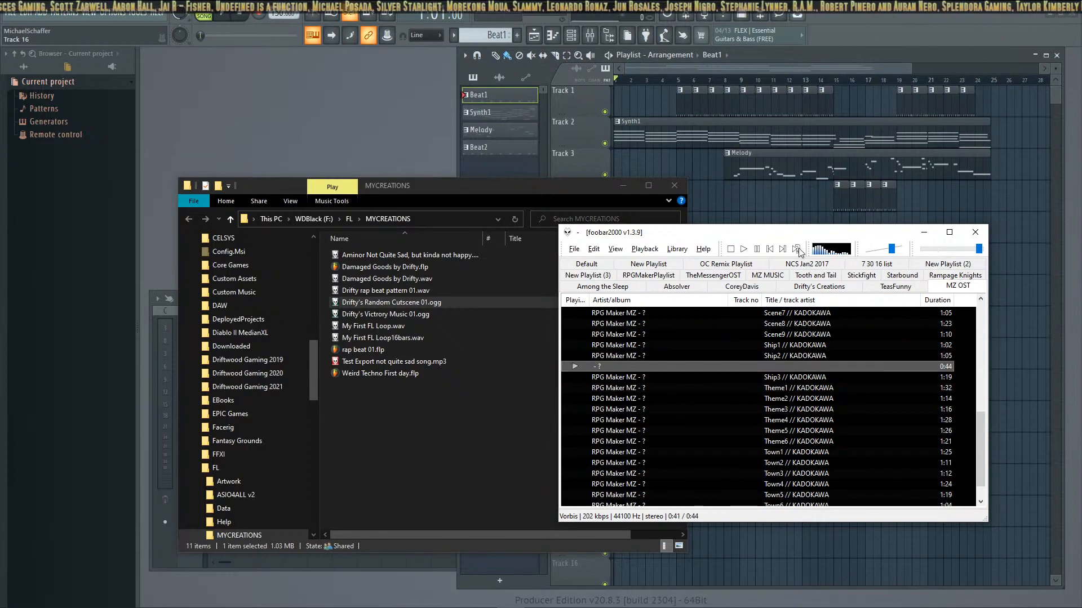
click(757, 249)
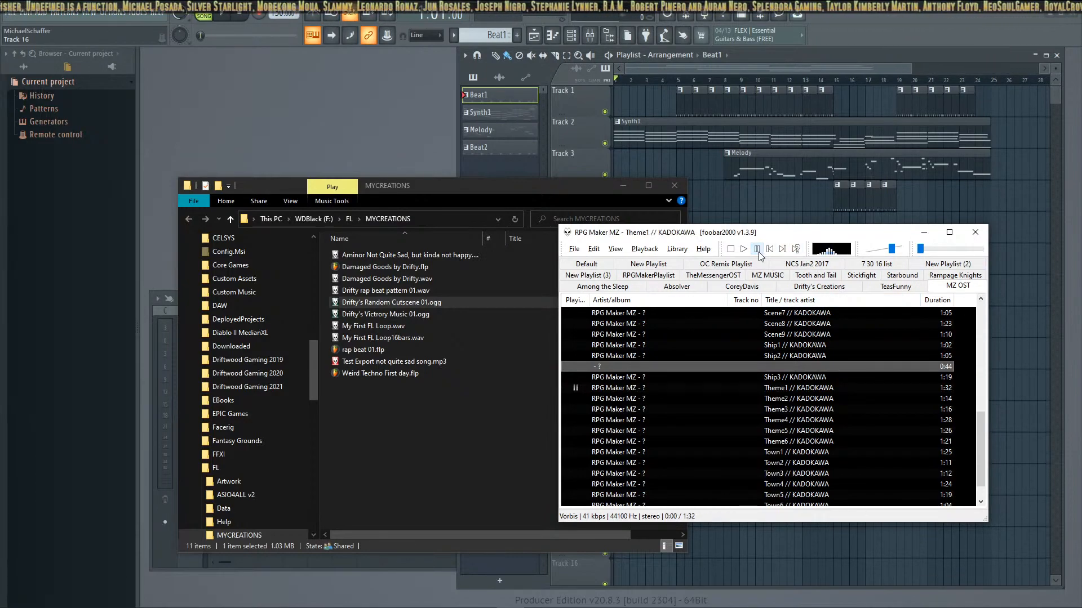
drag(891, 248, 869, 253)
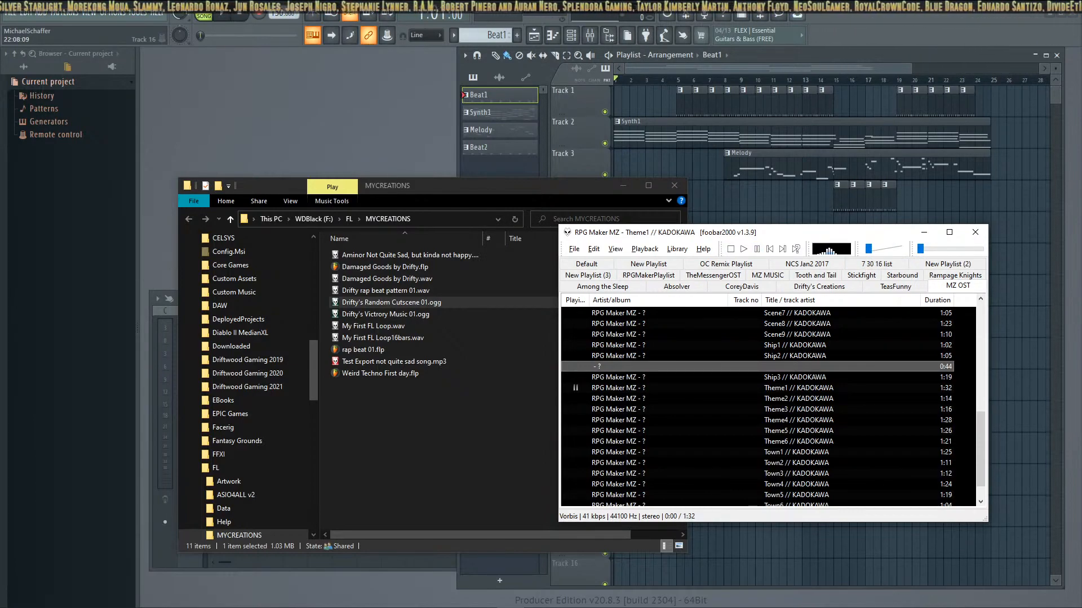
Play RPG Maker MZ's Theme1 from the playlist and minimize foobar2000
click(417, 485)
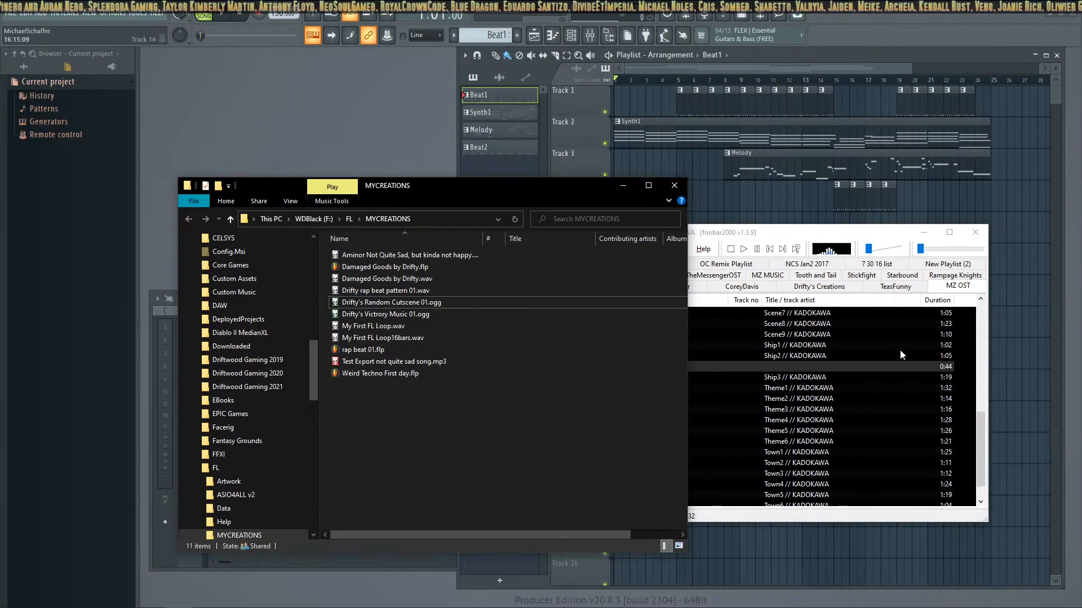
double_click(732, 387)
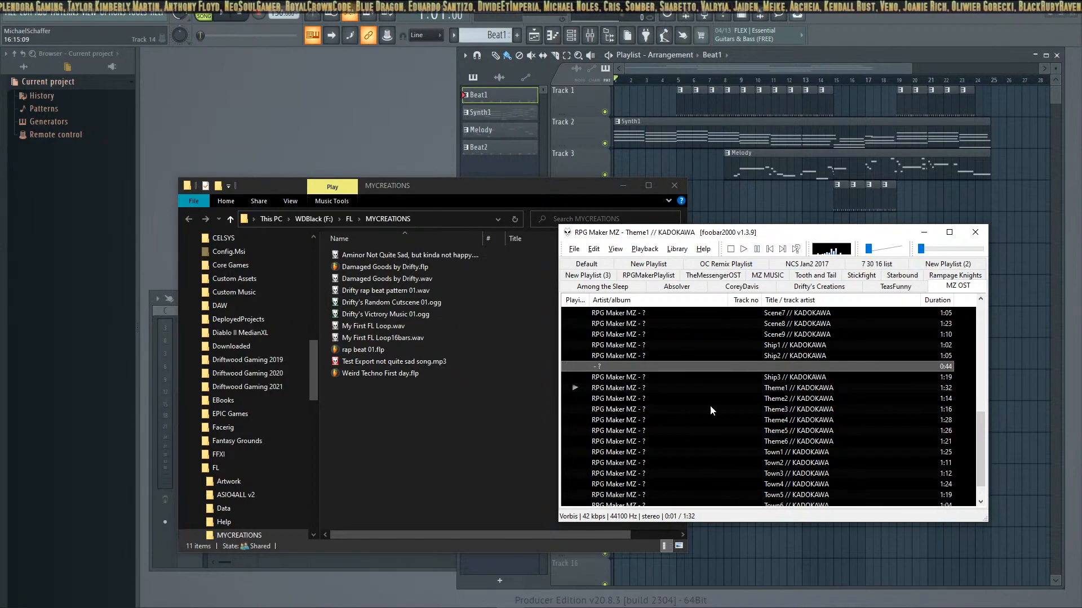
click(924, 232)
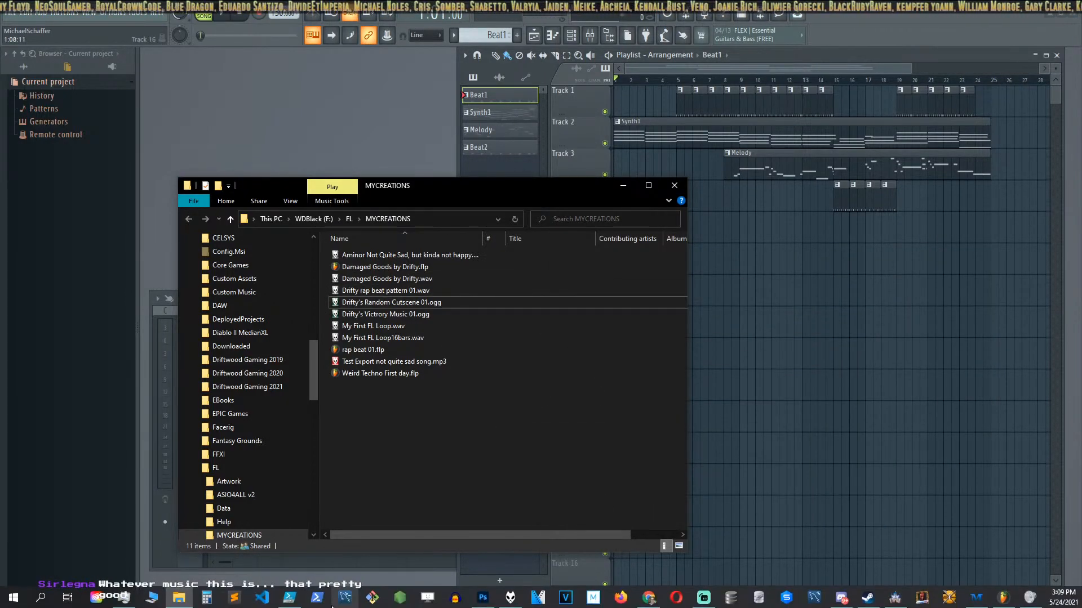
Switch to RPG Maker MZ, open the AmalgamationMZ project's audio/bgm folder and place it beside the MYCREATIONS folder
click(334, 604)
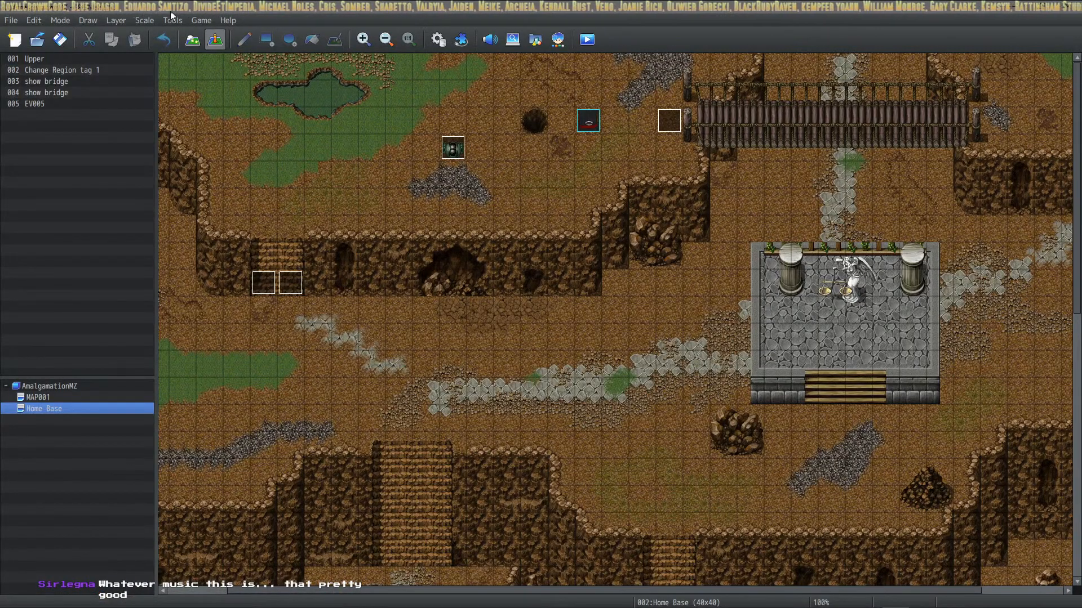
click(204, 22)
click(226, 59)
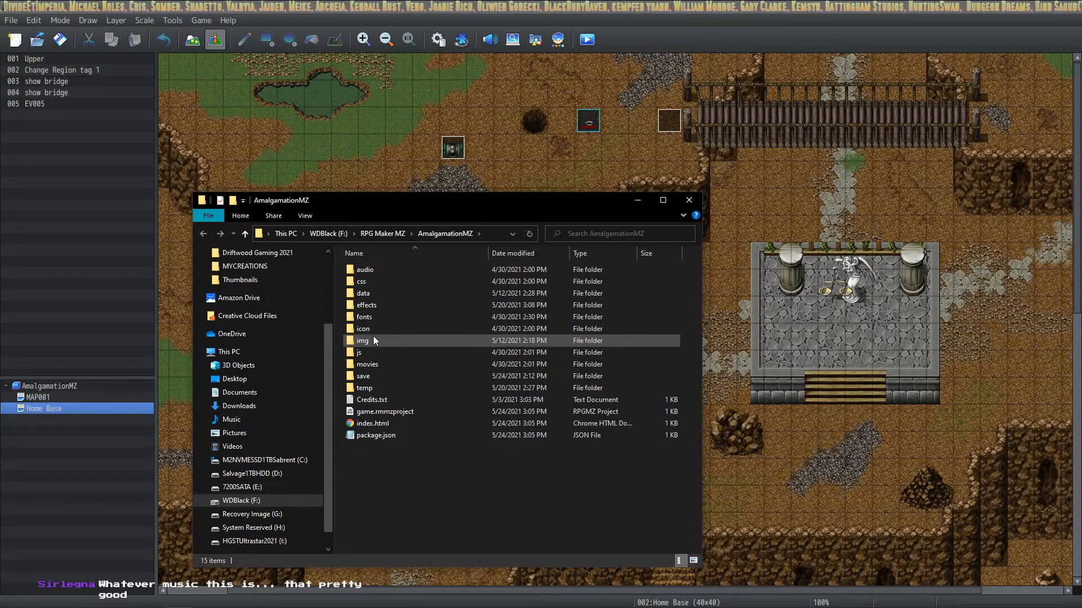
double_click(378, 272)
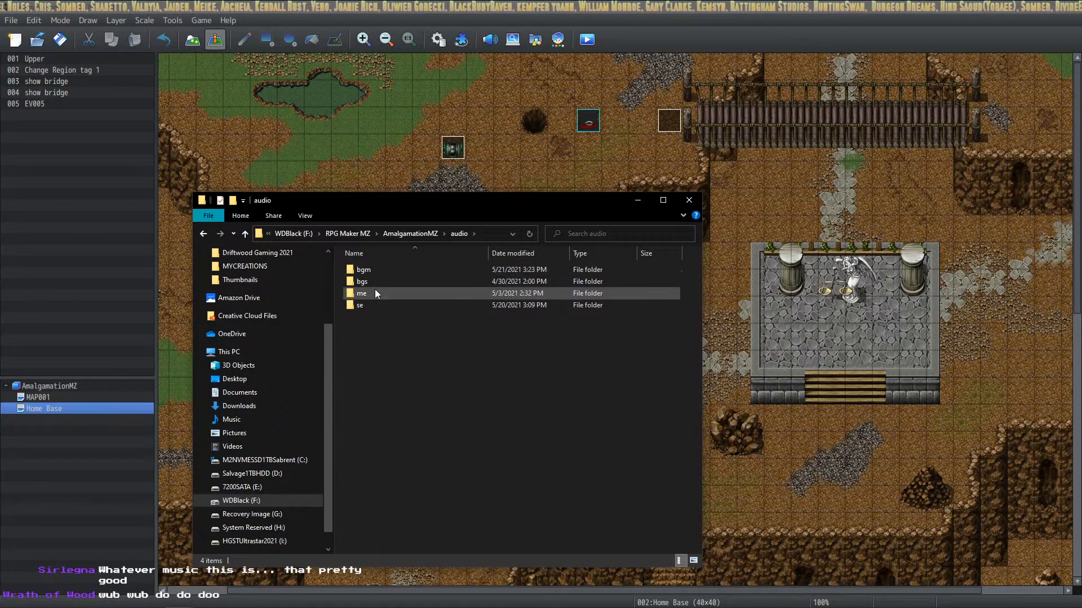
double_click(381, 273)
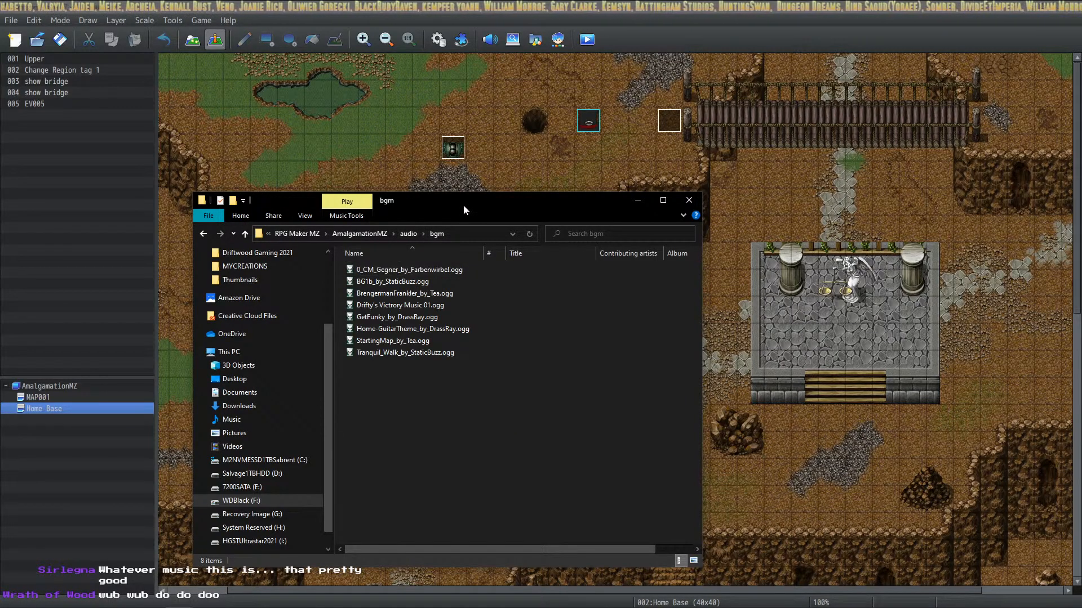
drag(464, 206, 802, 147)
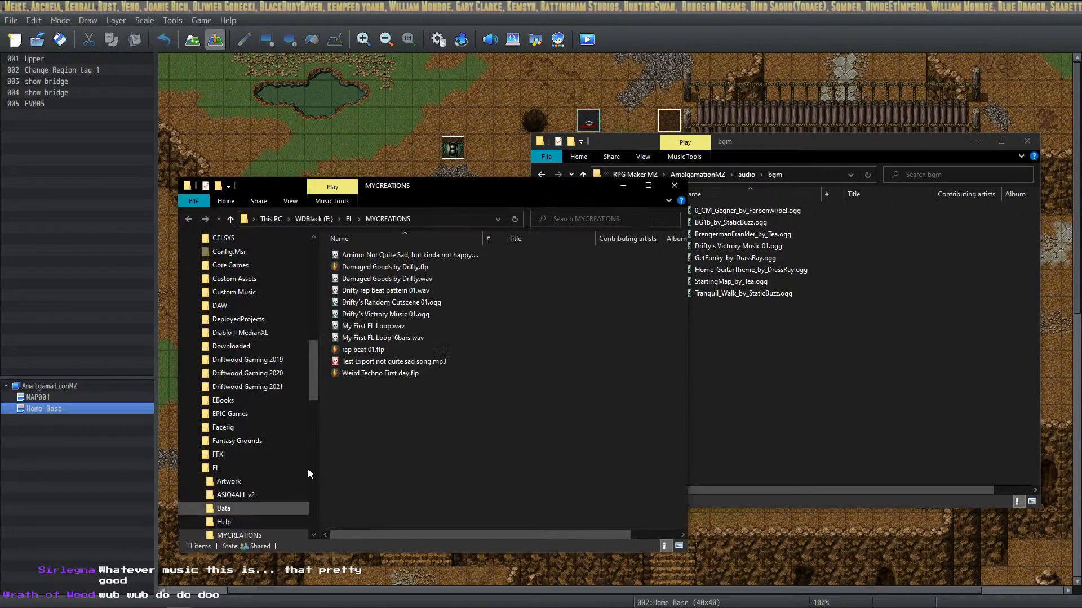
Copy Drifty's Random Cutscene 01.ogg from the MYCREATIONS folder into AmalgamationMZ's audio/bgm folder
mouse_move(435, 305)
mouse_down()
mouse_move(638, 329)
mouse_move(487, 330)
mouse_move(472, 310)
mouse_move(433, 302)
mouse_up()
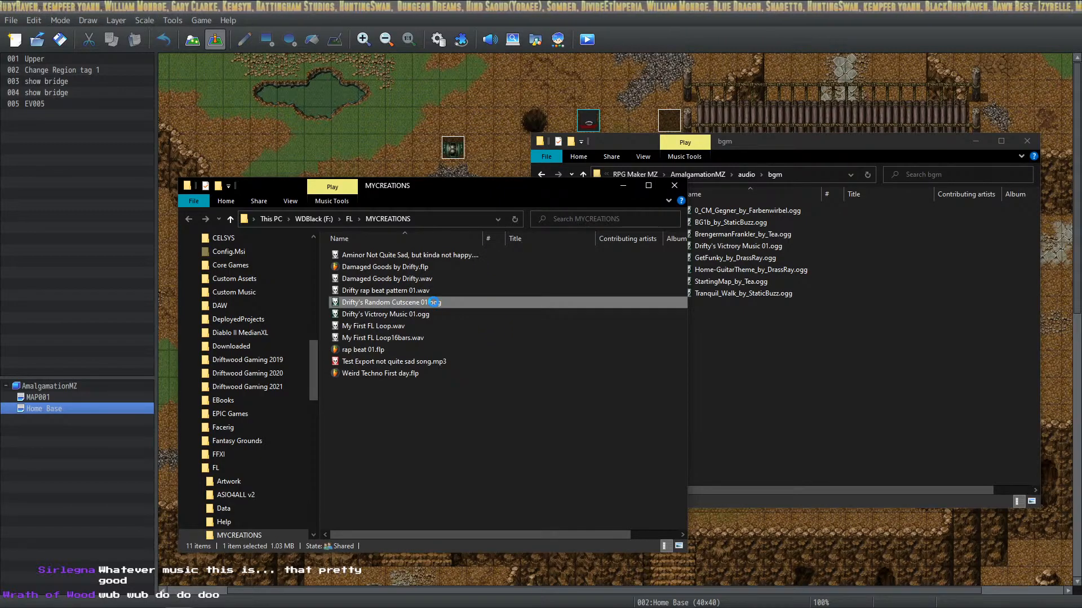
right_click(434, 302)
click(594, 468)
click(423, 301)
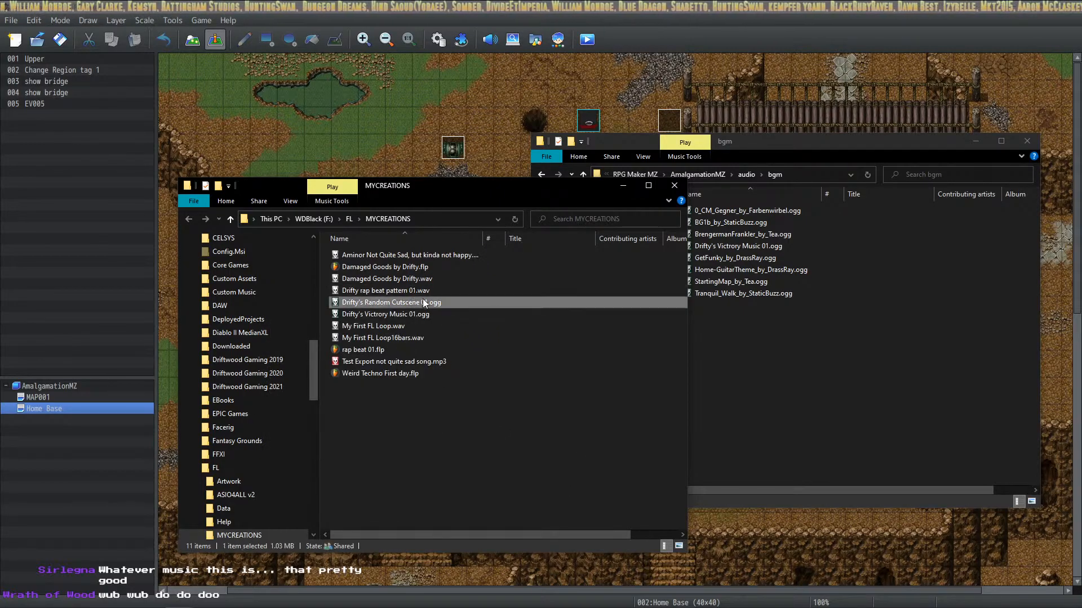
right_click(423, 302)
click(329, 462)
click(747, 352)
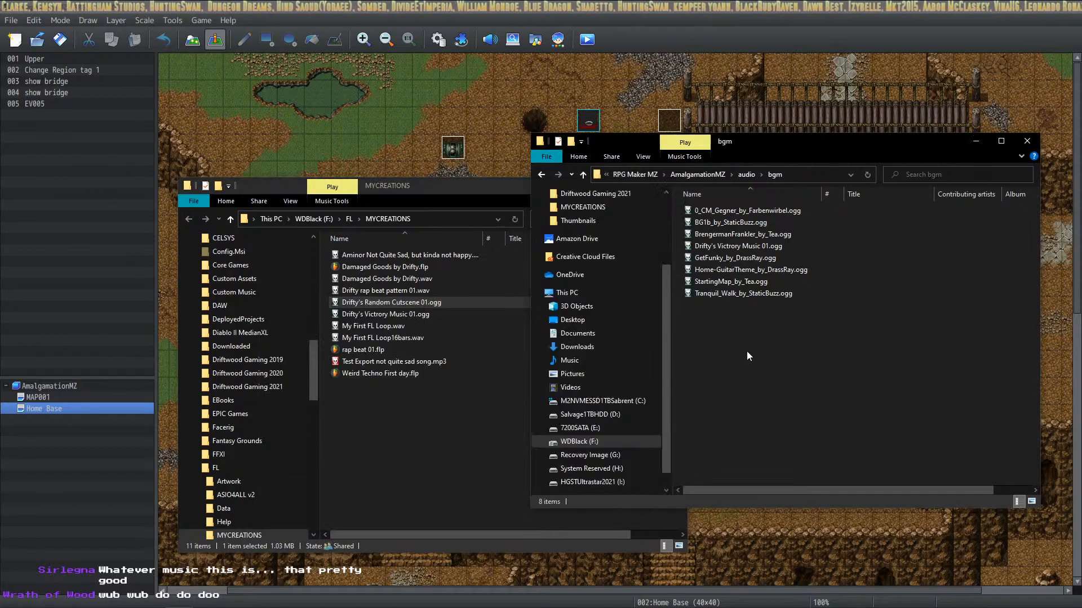
right_click(747, 355)
click(693, 429)
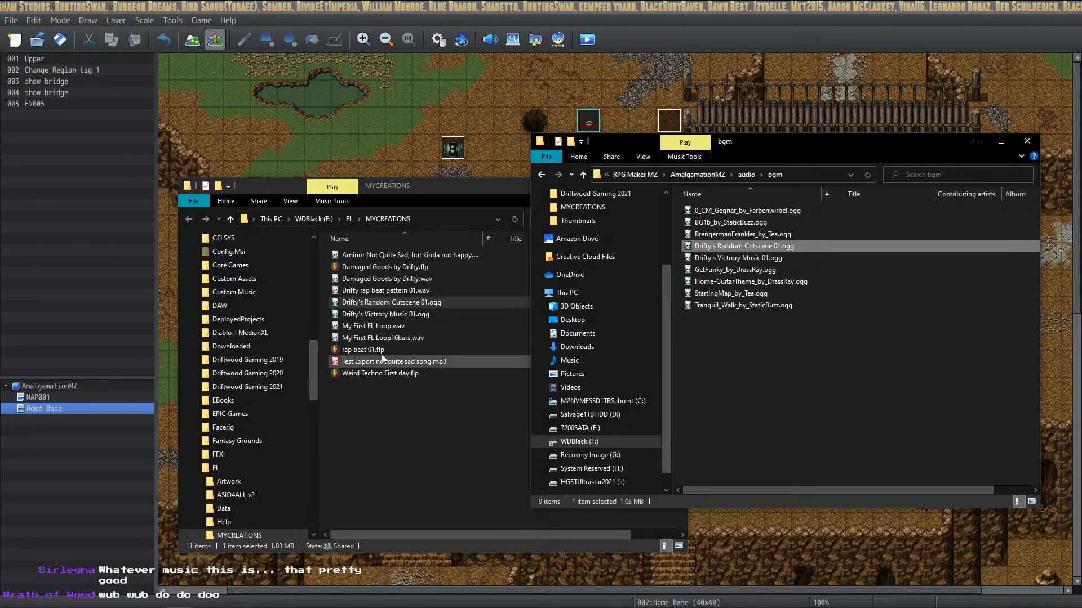
Close the MYCREATIONS folder window and put the bgm folder window away to return to the map editor
click(898, 355)
click(476, 187)
click(673, 185)
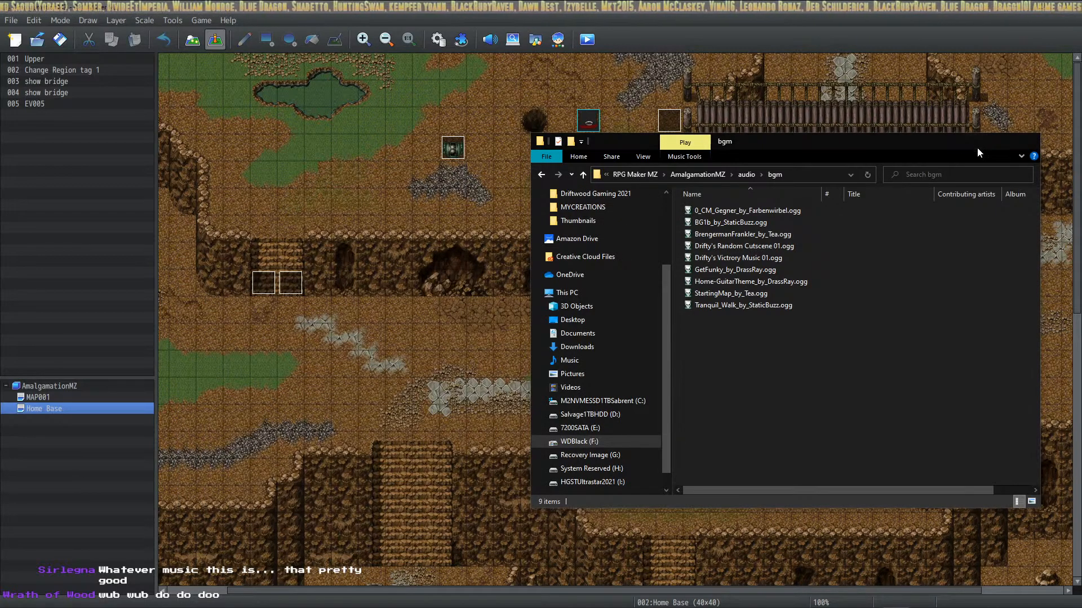
click(977, 145)
Open the Database's System 1 settings, examine the Music entries, and check a battle-result entry's audio list without assigning anything
click(445, 40)
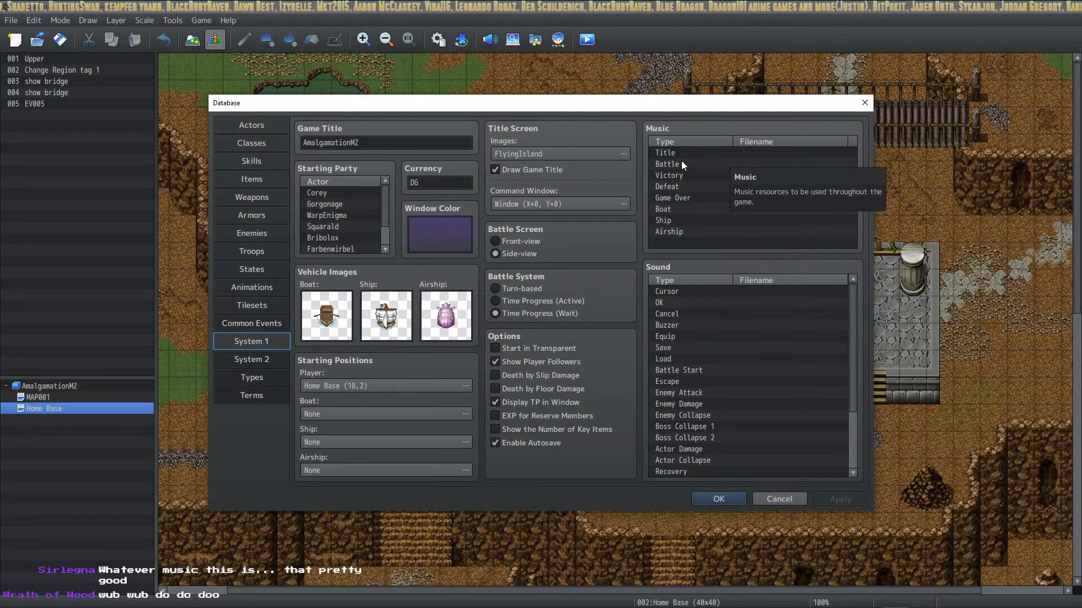
click(688, 177)
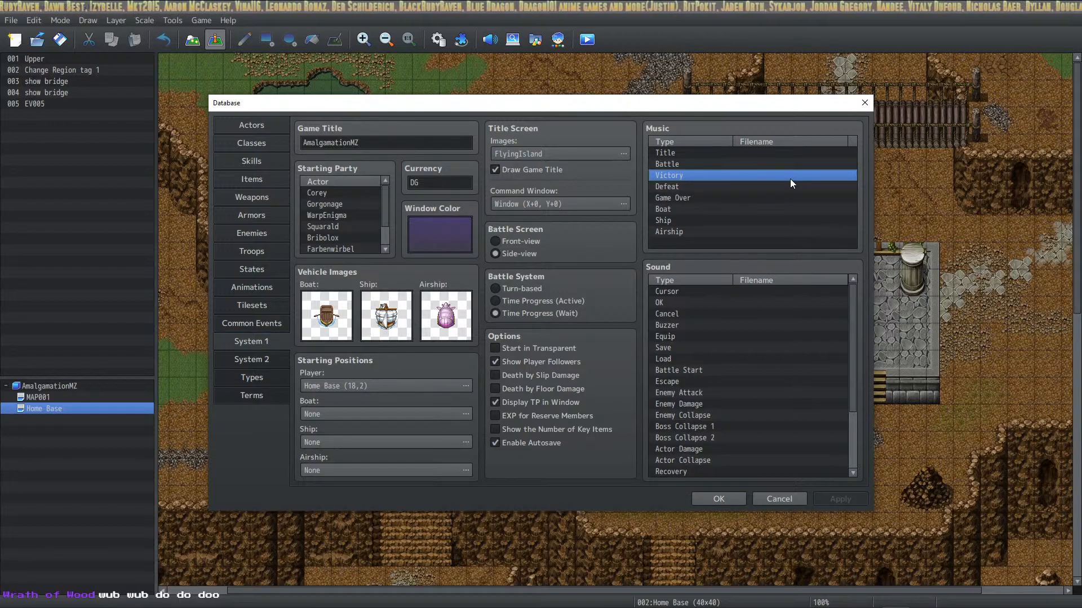
click(723, 187)
click(724, 197)
click(713, 212)
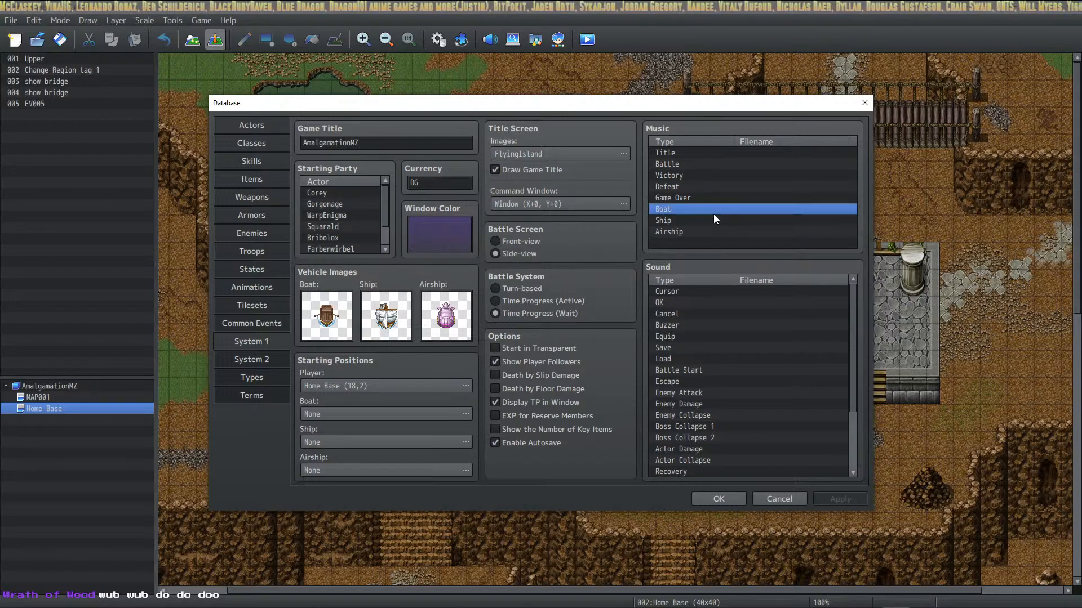
click(724, 151)
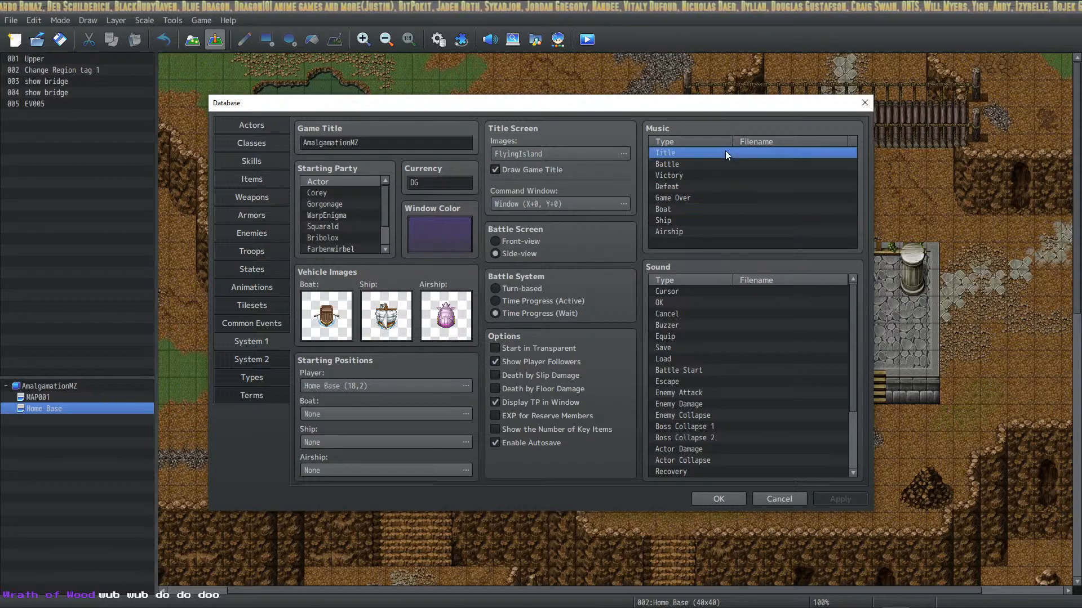
click(730, 166)
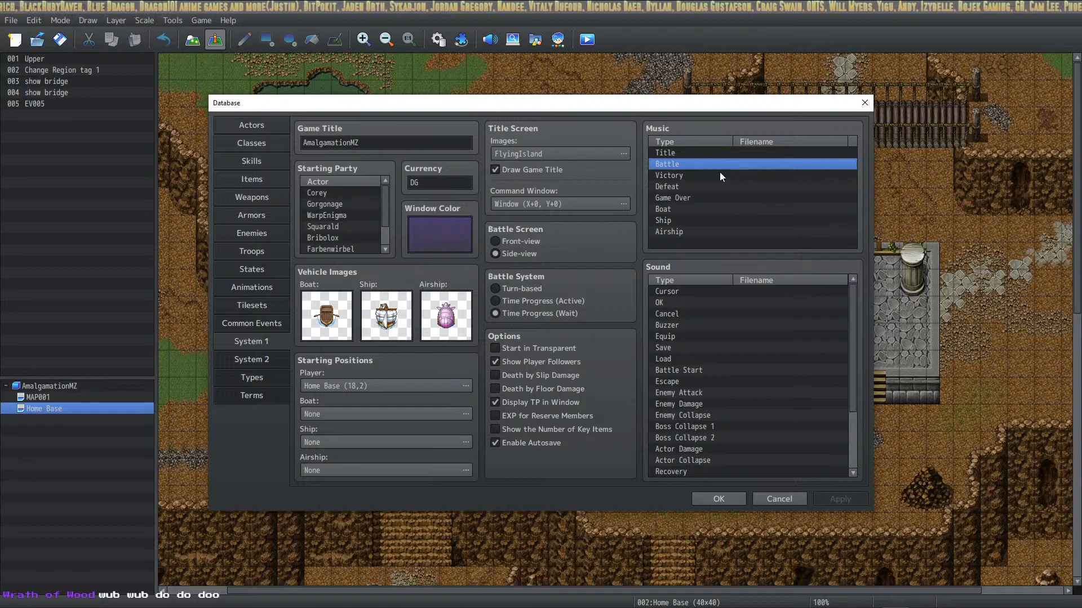
double_click(713, 182)
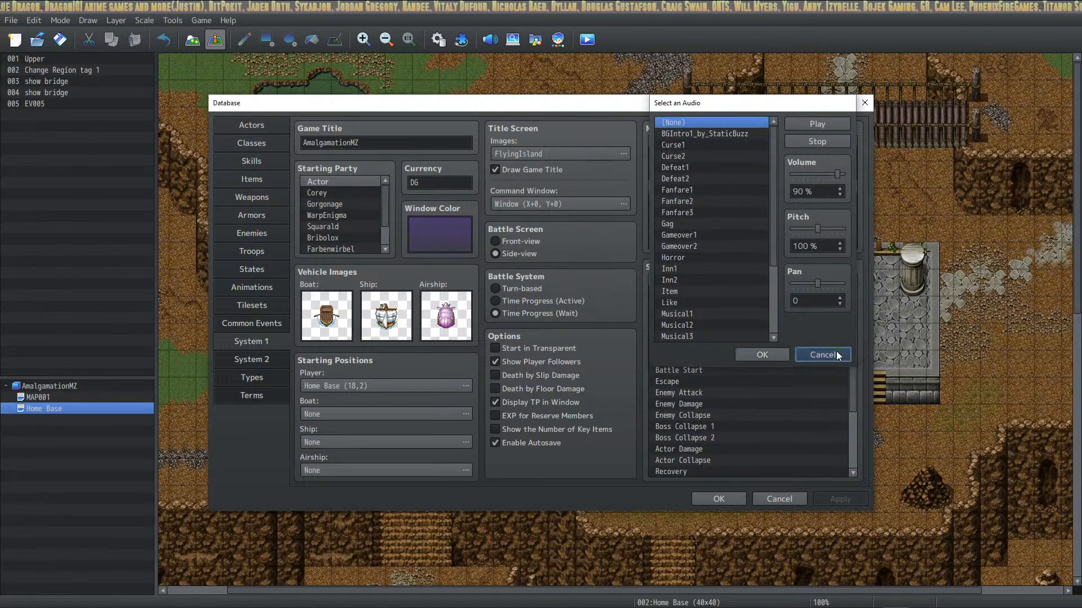
click(822, 355)
Go through the Game Over, Boat, Ship and Airship music entries and close the Database
click(708, 198)
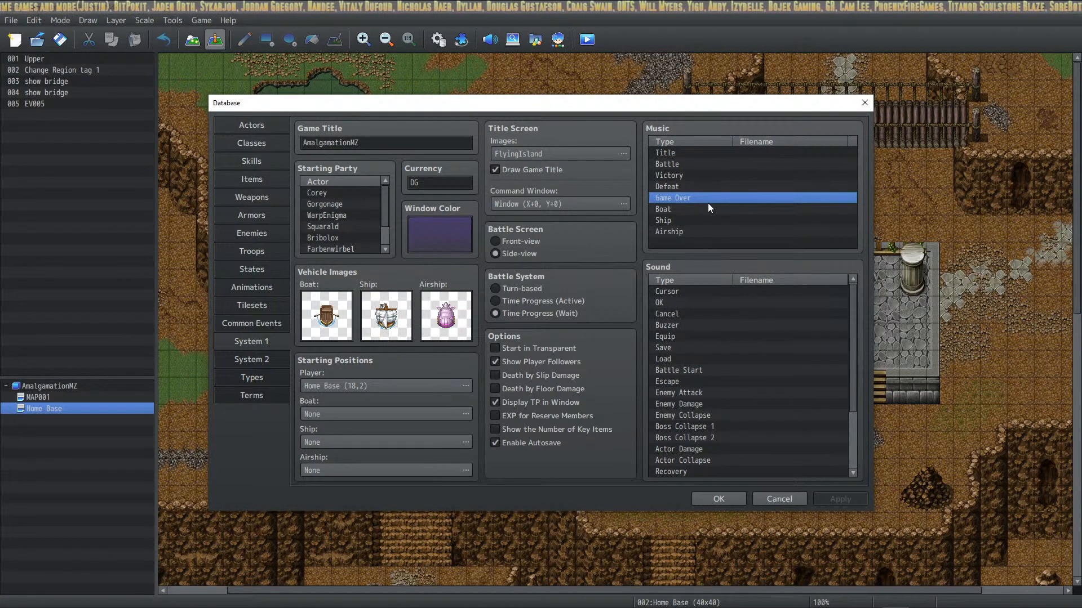
click(700, 210)
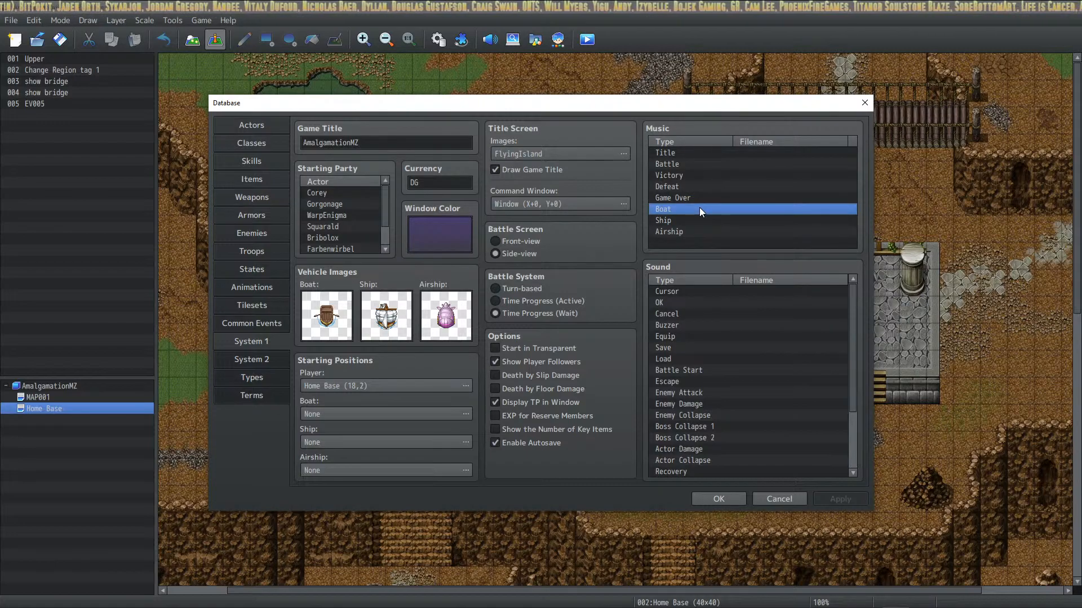
click(702, 221)
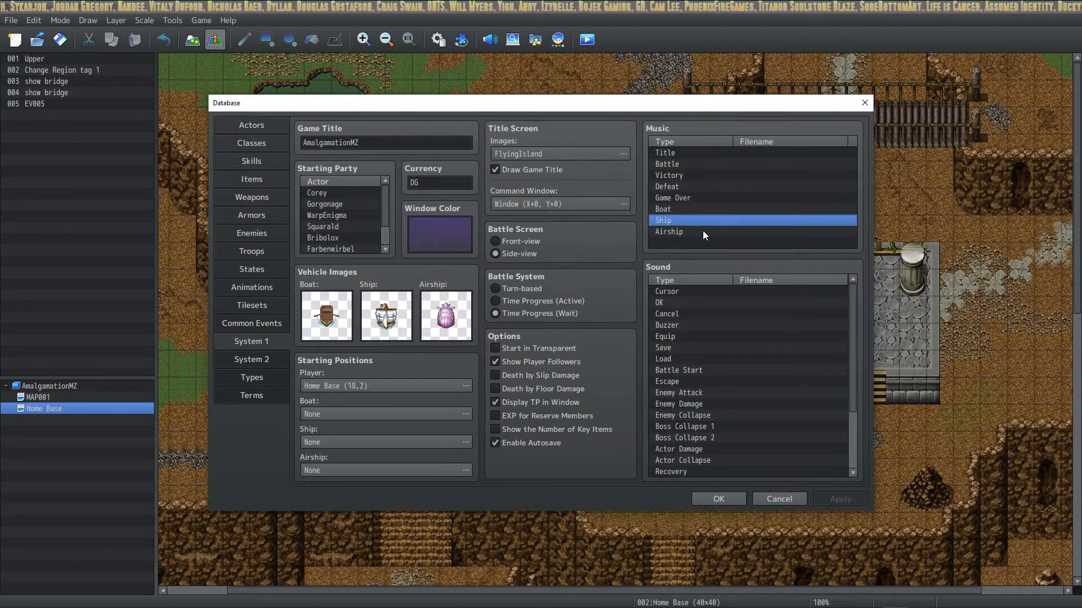
click(695, 232)
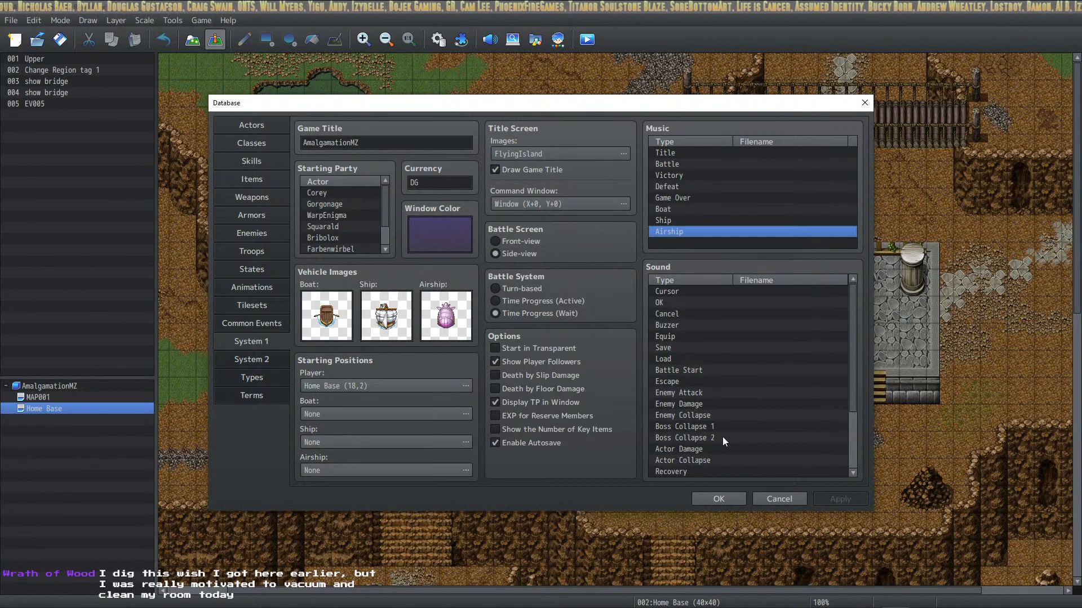
click(721, 500)
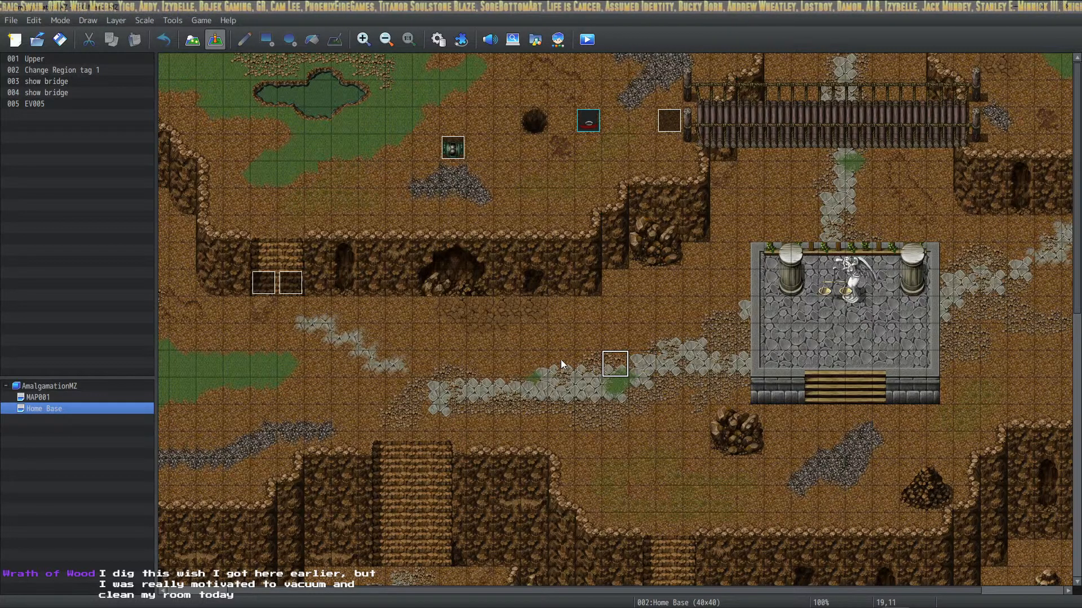
Create a new event on the Home Base map and open the Play BGM command for its contents
right_click(567, 308)
click(581, 322)
right_click(592, 278)
click(618, 289)
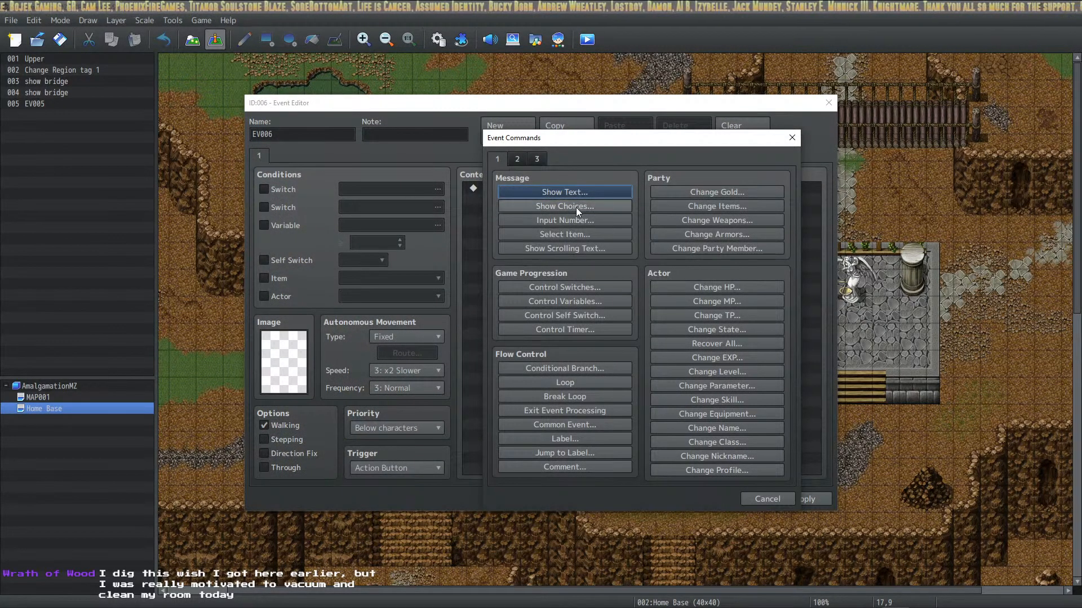
click(521, 159)
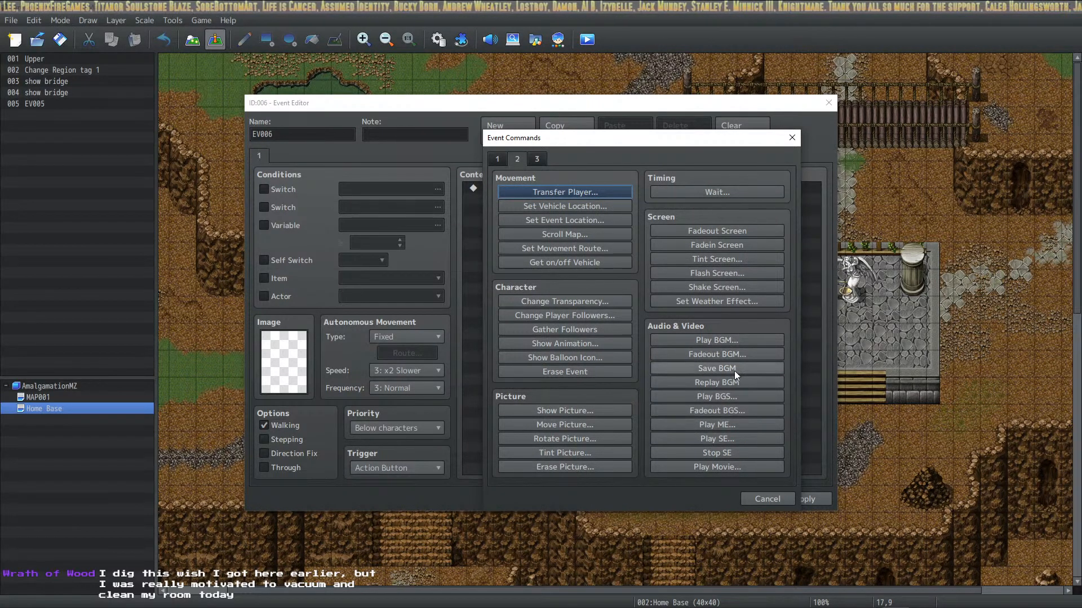
click(733, 342)
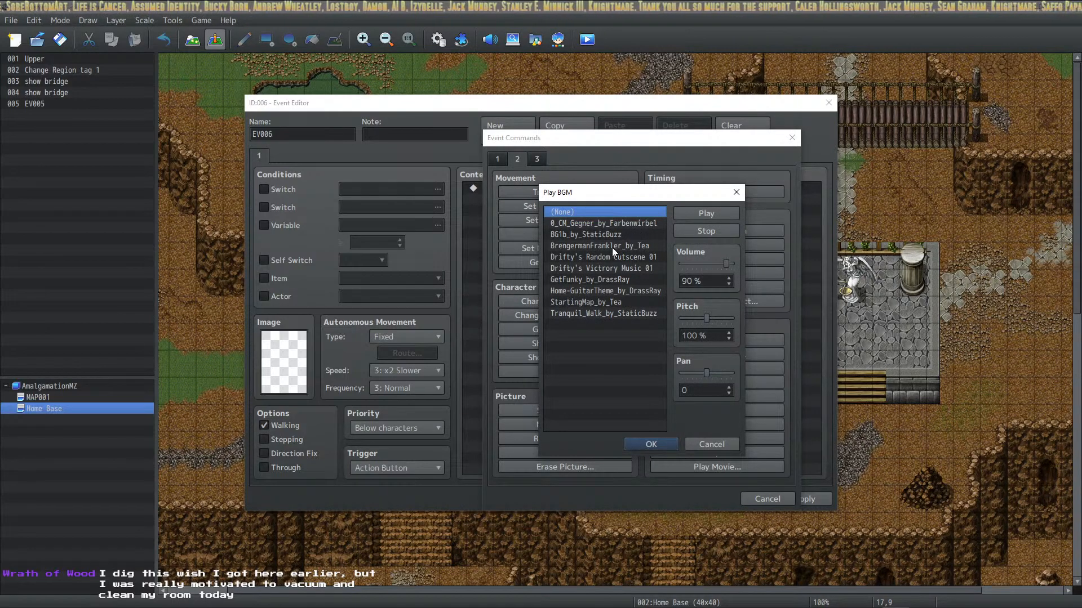
Preview Drifty's Random Cutscene 01 among the BGM tracks, stop playback, and cancel the command and the new event
click(626, 256)
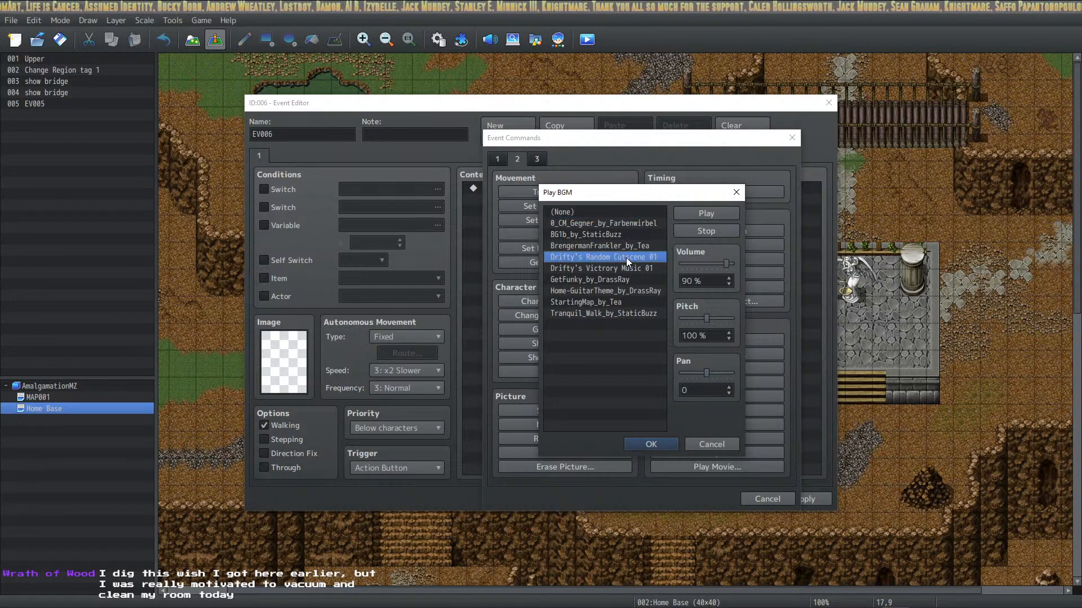
click(708, 216)
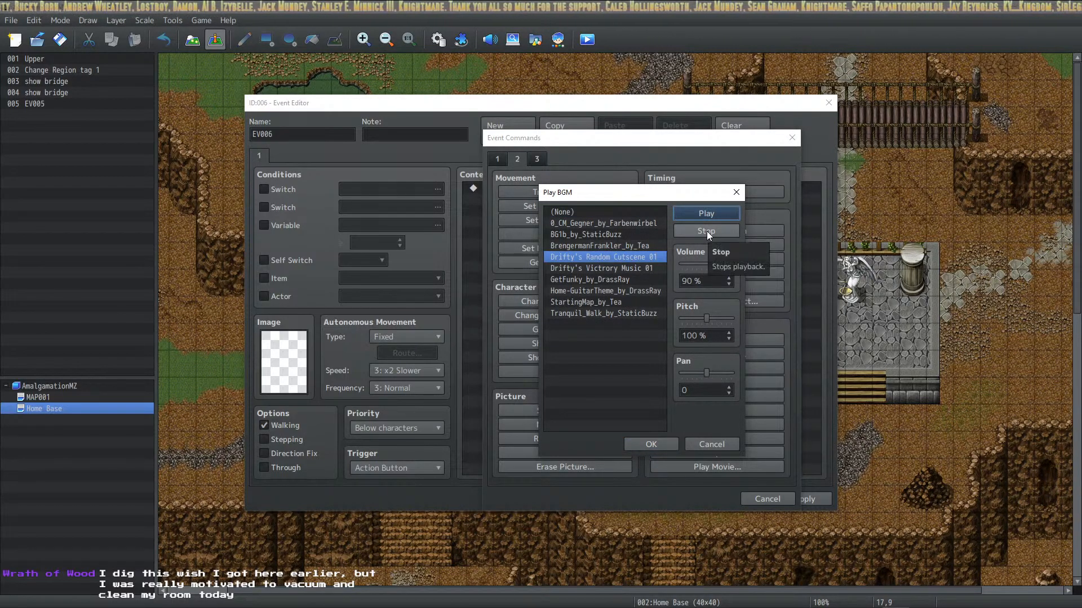
click(706, 231)
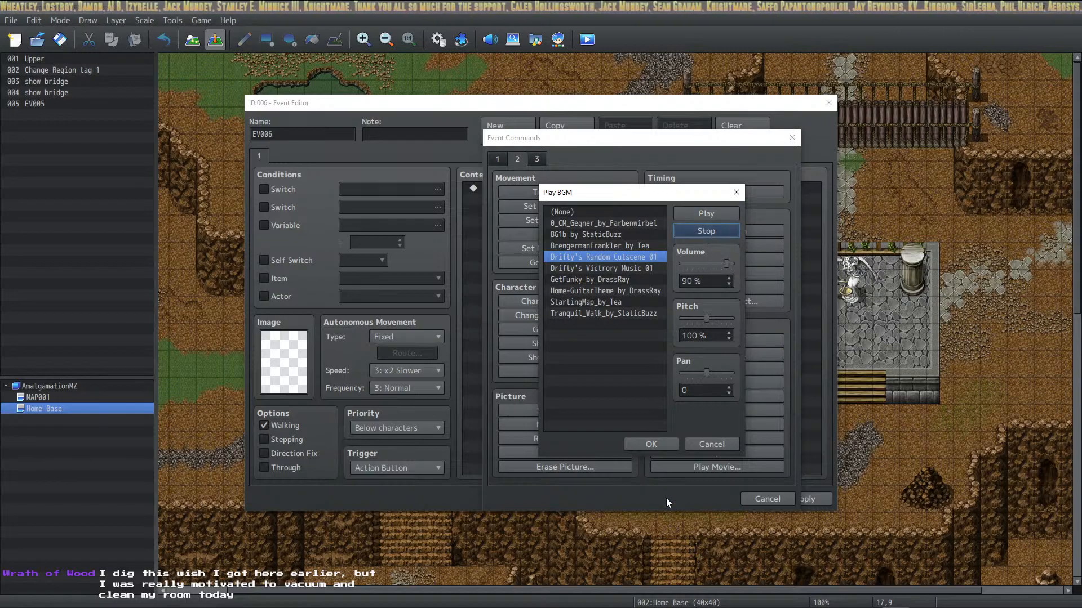
click(702, 444)
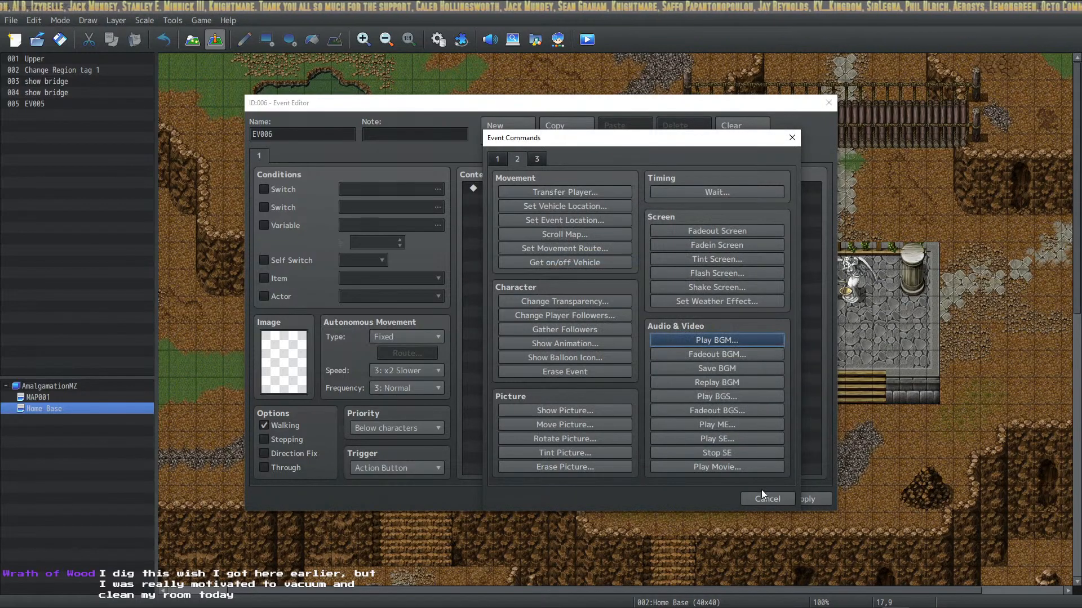
click(760, 498)
click(742, 499)
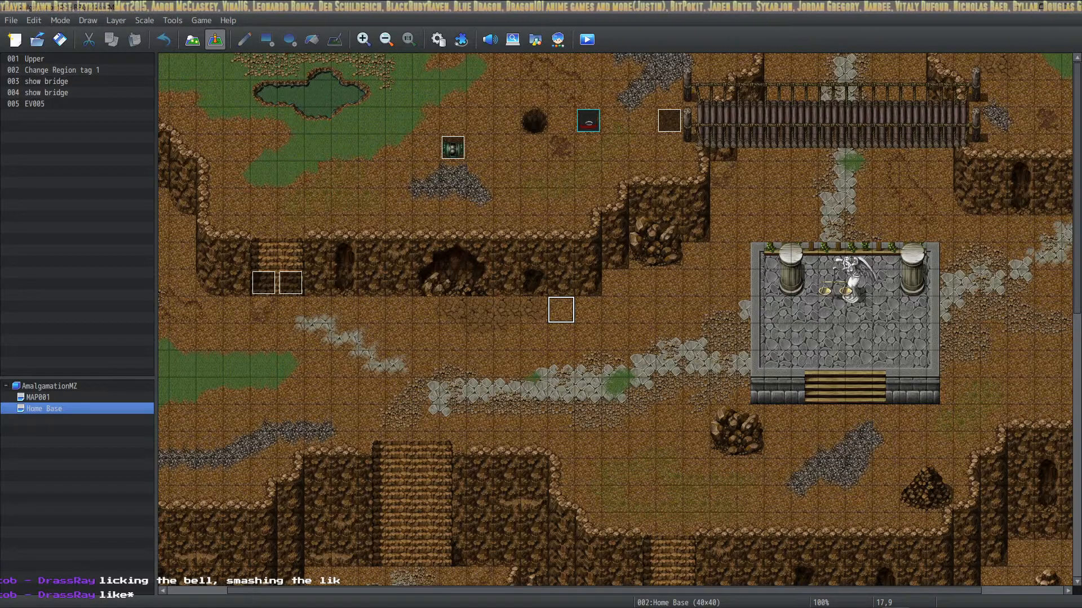
Switch to Discord, open the Driftwood Gaming server's amalgamation_mz channel, and look through its earlier messages
drag(1081, 338, 481, 95)
scroll(265, 383, down, 10)
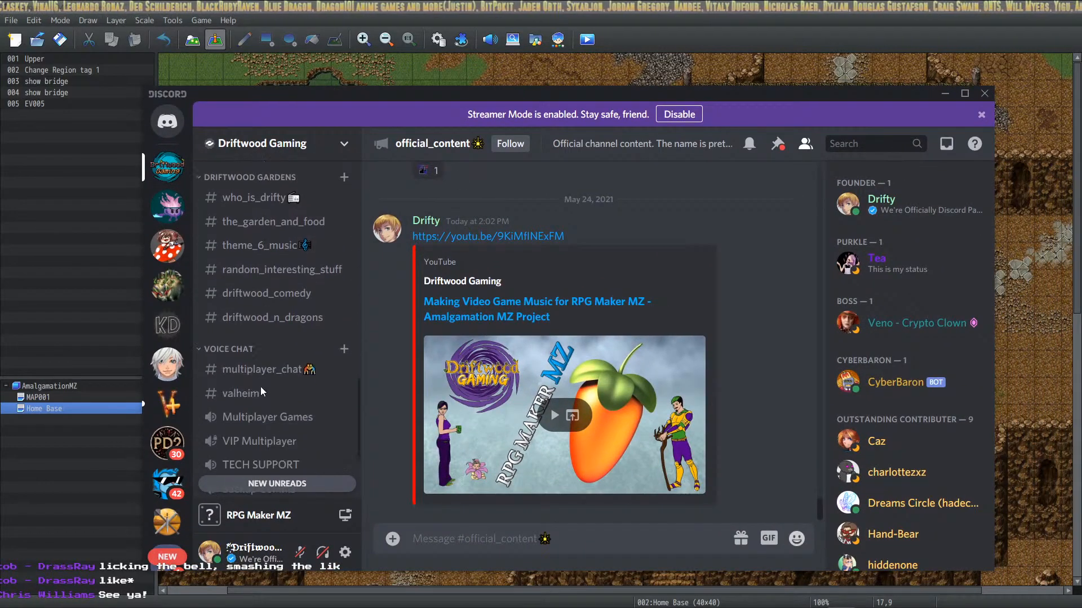
scroll(265, 367, down, 4)
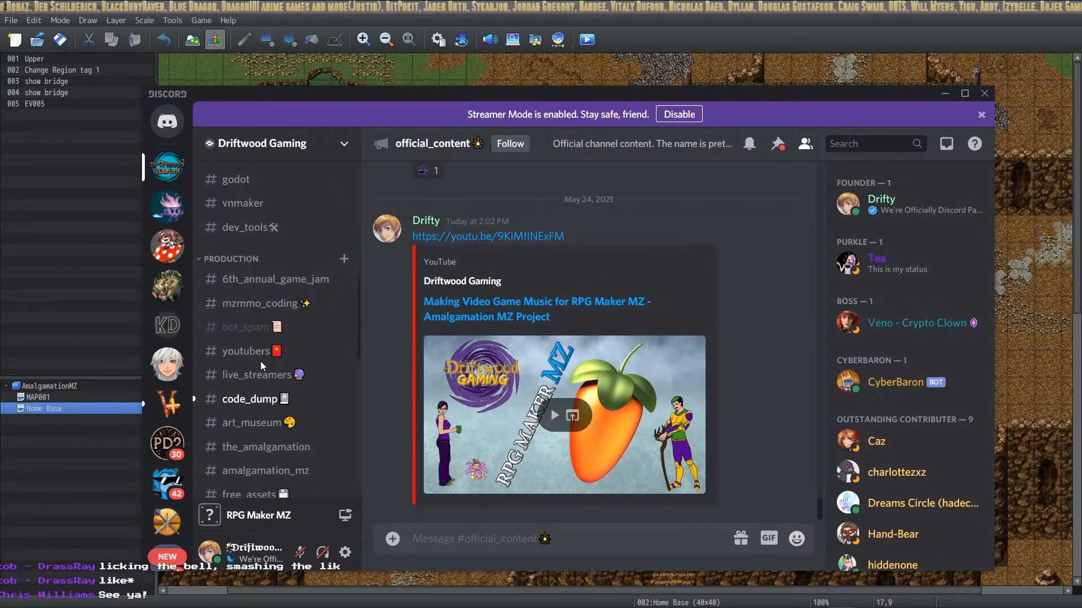
click(265, 414)
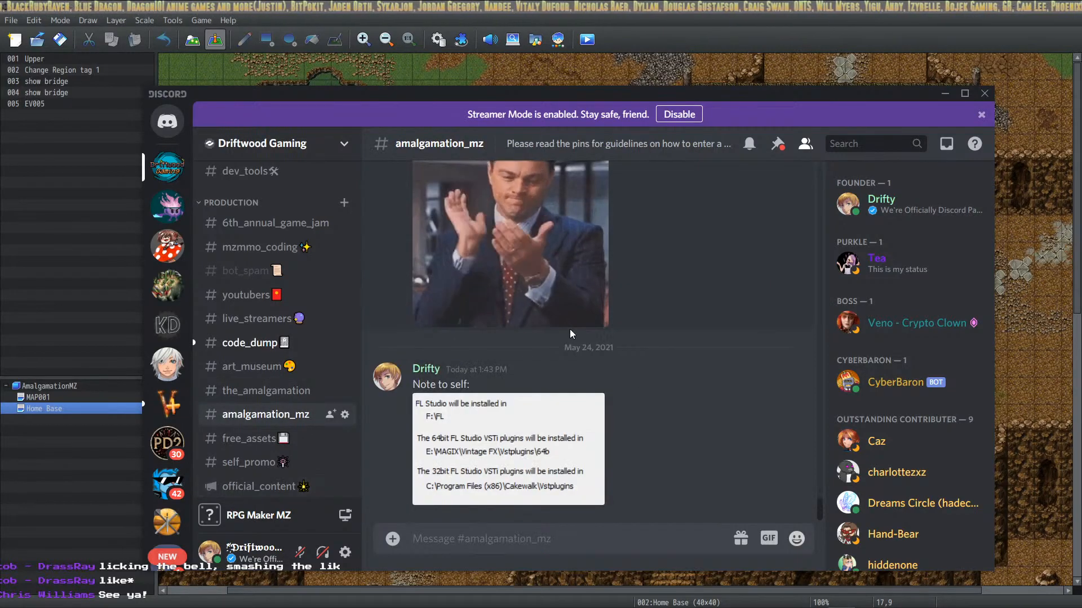
scroll(586, 383, up, 15)
scroll(571, 365, down, 20)
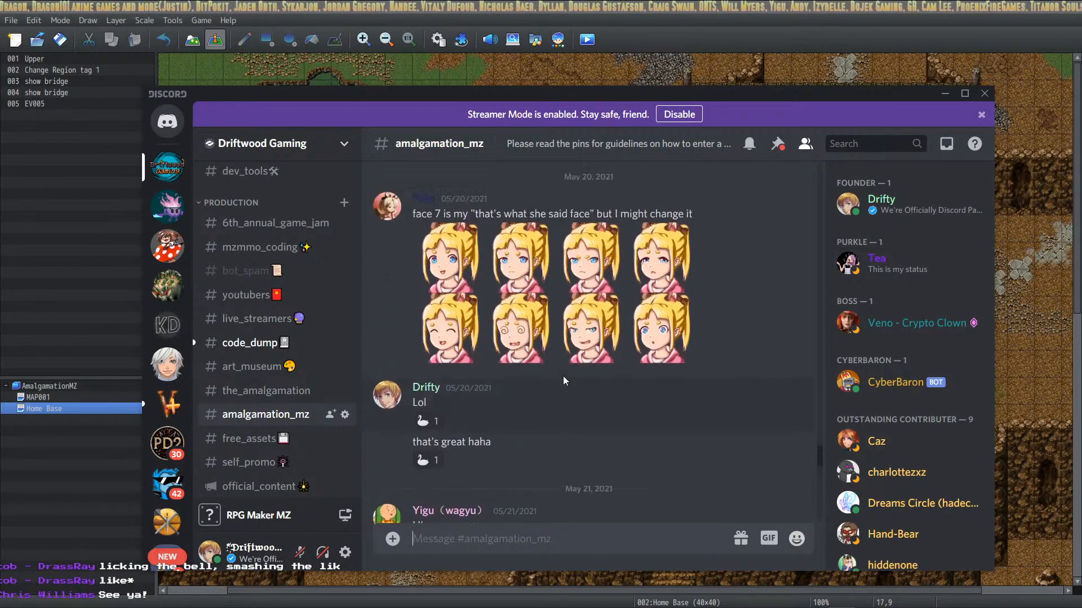
scroll(564, 389, down, 20)
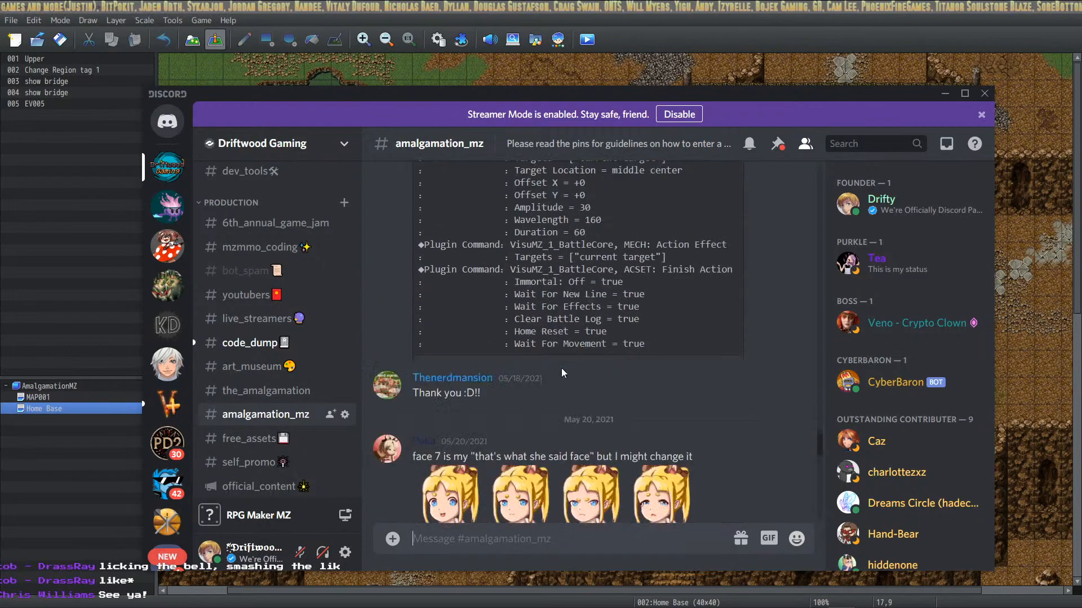